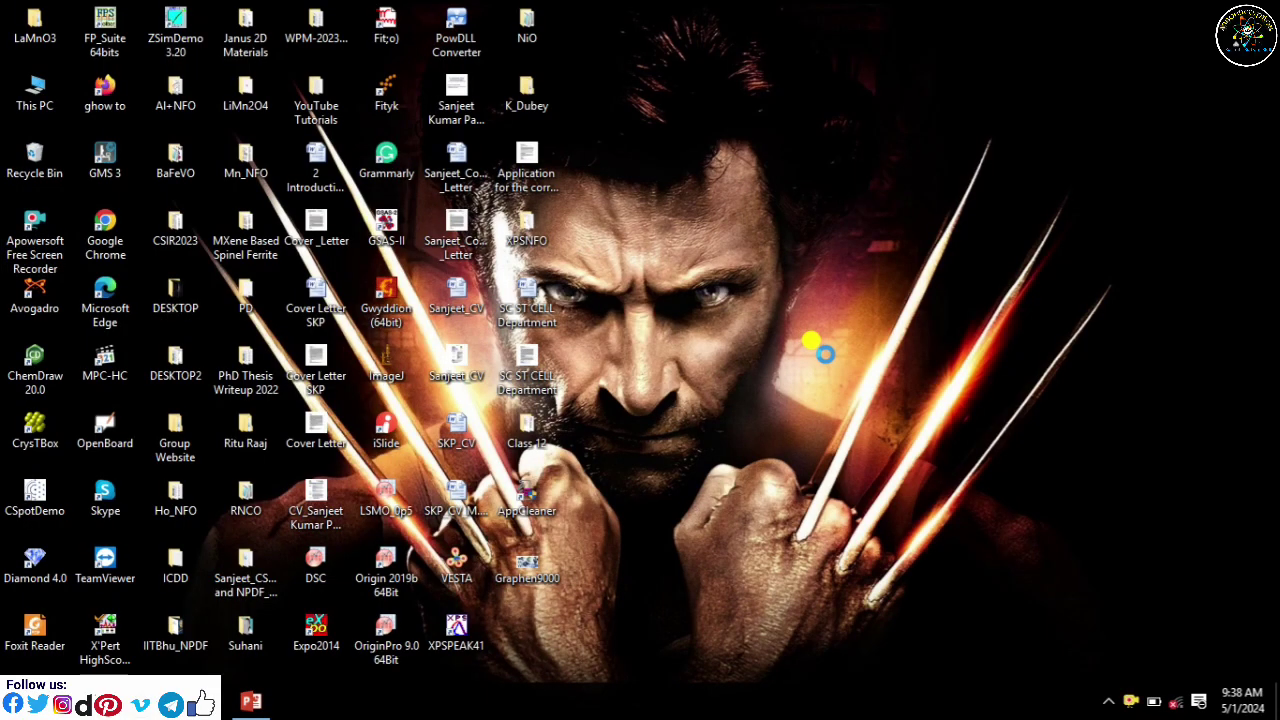
Refresh the desktop and bring the blank Presentation1 window back from the taskbar.
{"action": "right_click", "coordinate": [818, 348]}
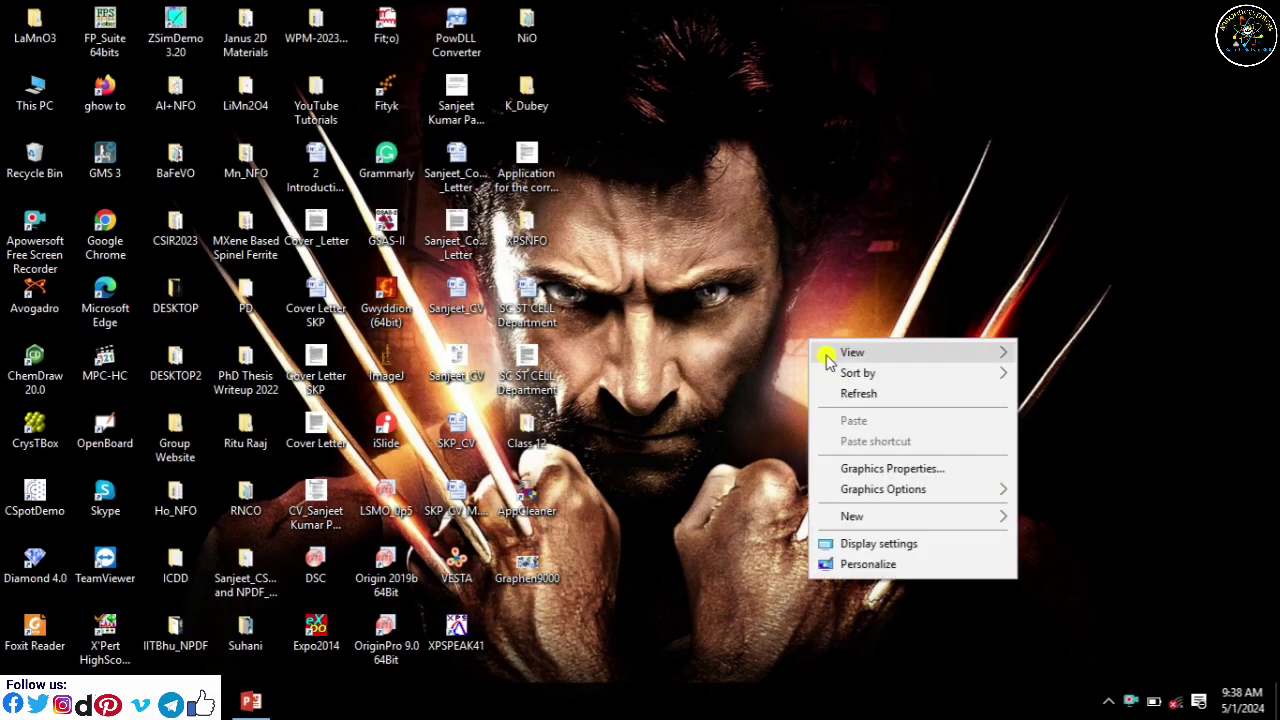
{"action": "left_click", "coordinate": [840, 389]}
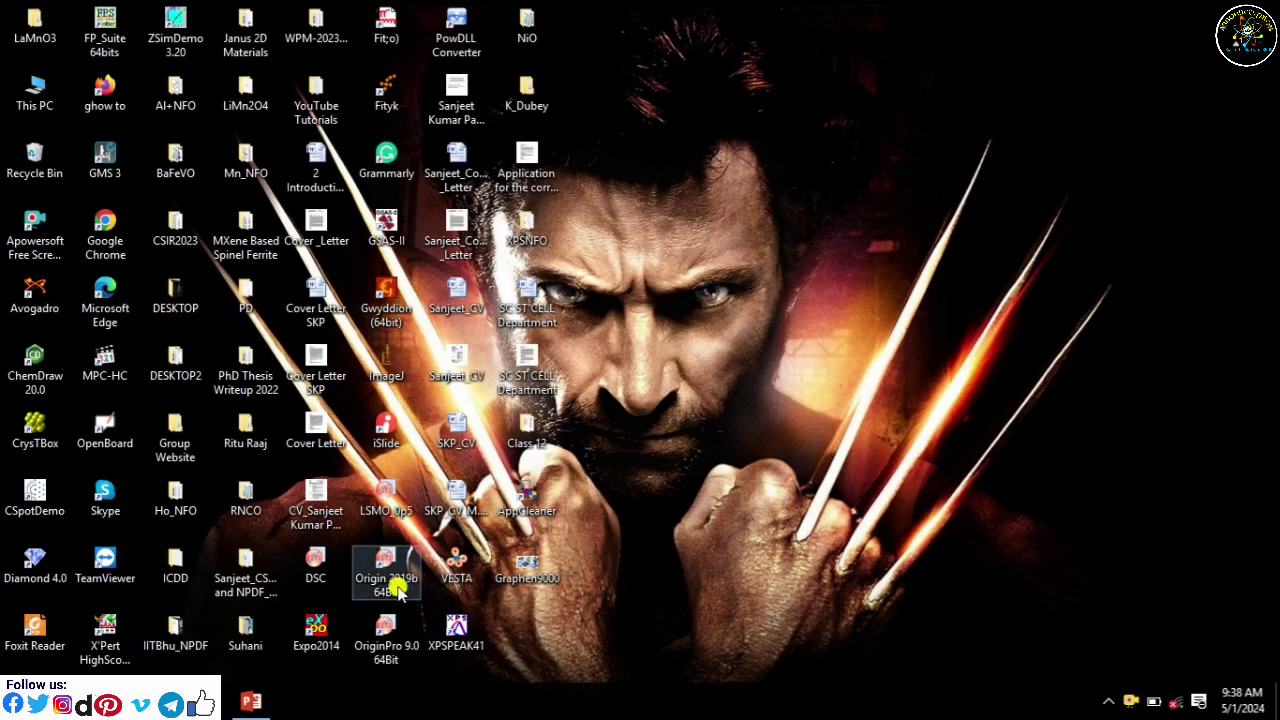
{"action": "left_click", "coordinate": [255, 703]}
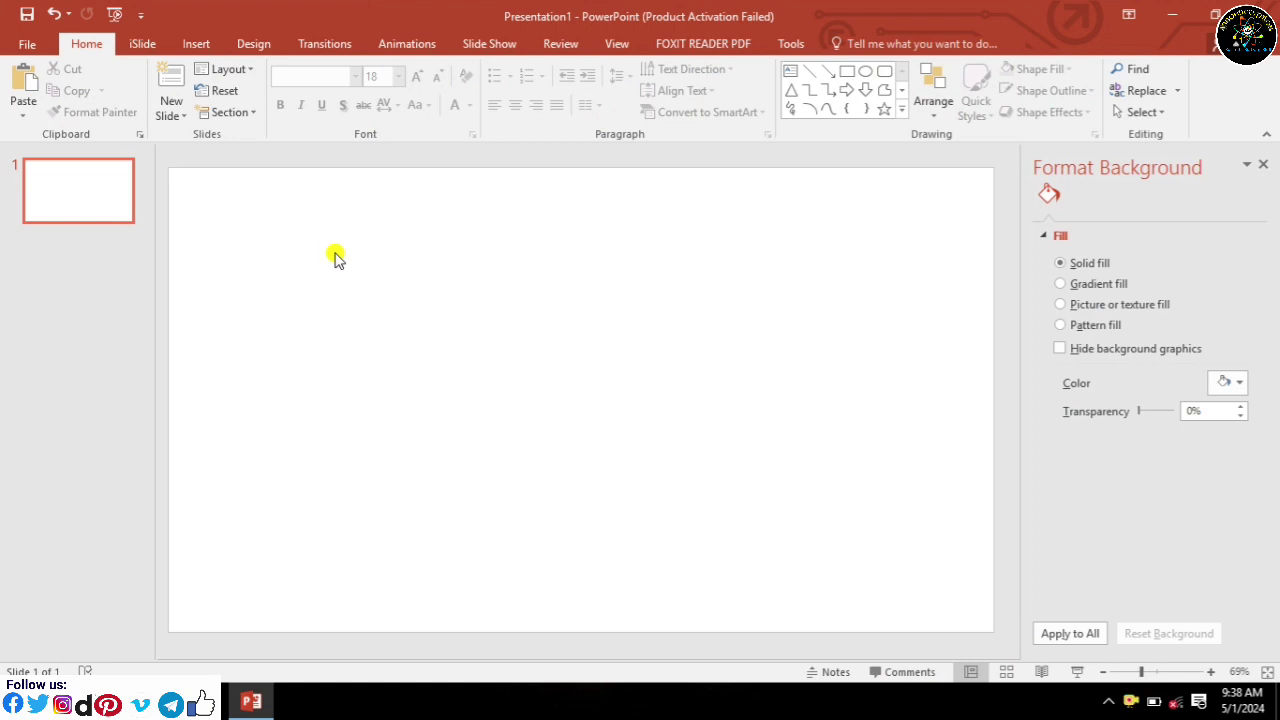
Draw a Cube from Basic Shapes in the slide's upper-left, about 3" by 3.67".
{"action": "left_click", "coordinate": [196, 45]}
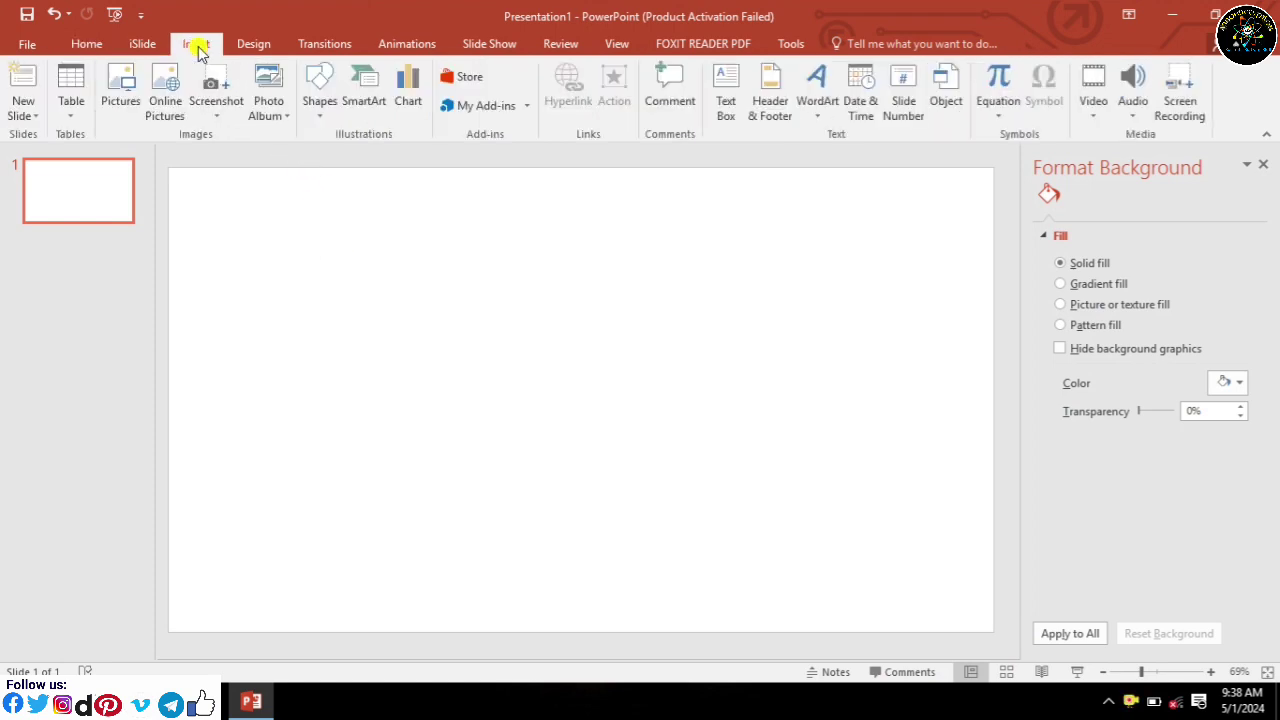
{"action": "left_click", "coordinate": [320, 115]}
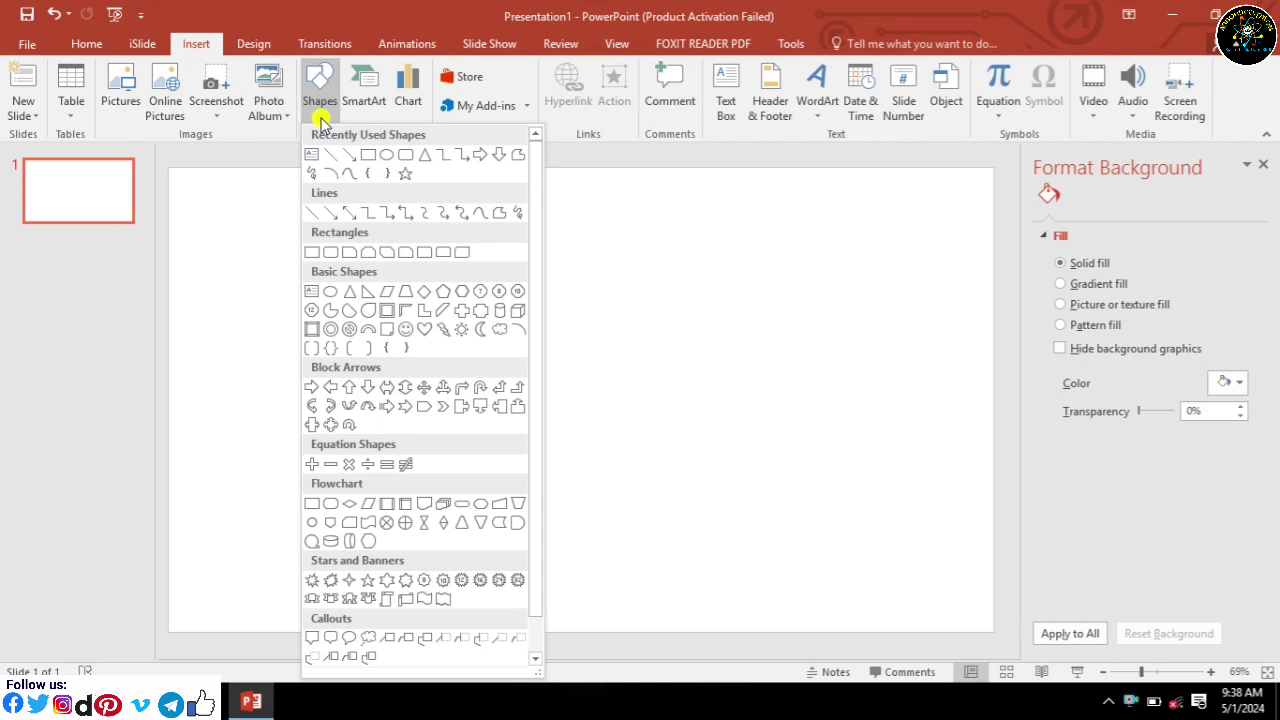
{"action": "left_click", "coordinate": [512, 309]}
{"action": "left_click_drag", "start_coordinate": [254, 261], "coordinate": [479, 473]}
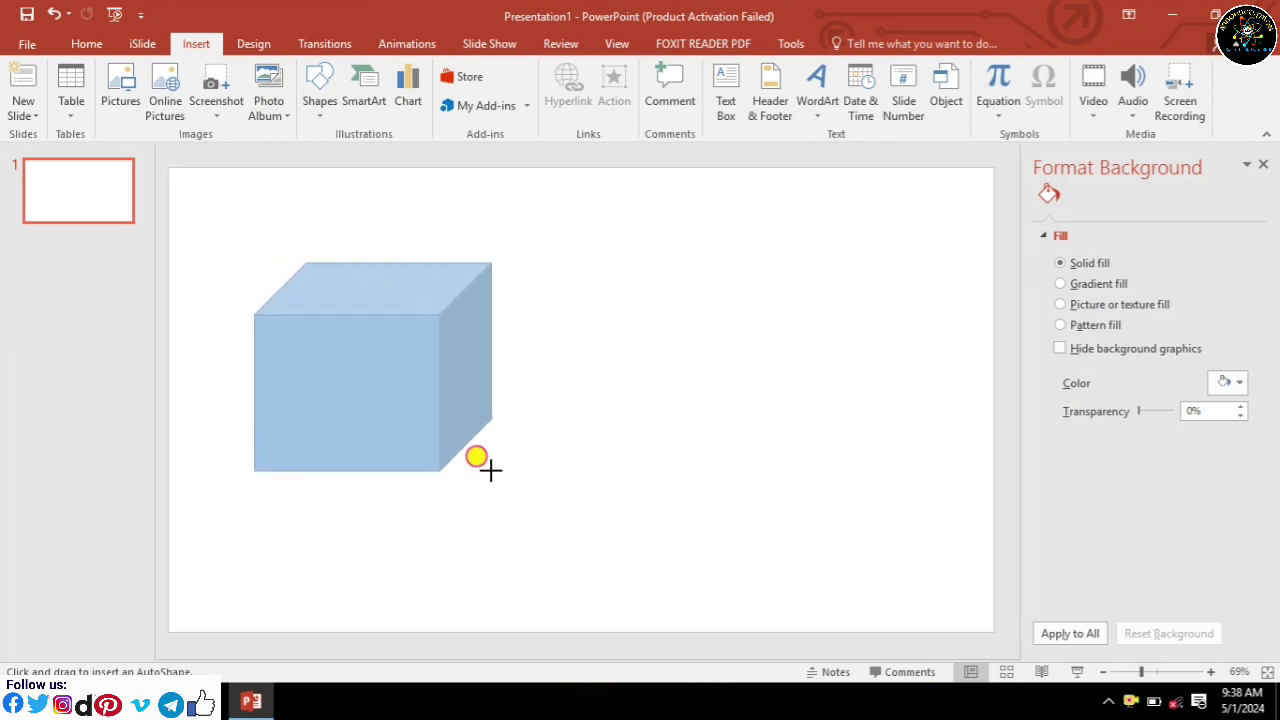
{"action": "left_click_drag", "start_coordinate": [479, 473], "coordinate": [481, 448]}
Move the cube up-left, reduce its depth, and resize it to about 3.58" by 3.47".
{"action": "left_click_drag", "start_coordinate": [434, 401], "coordinate": [388, 380]}
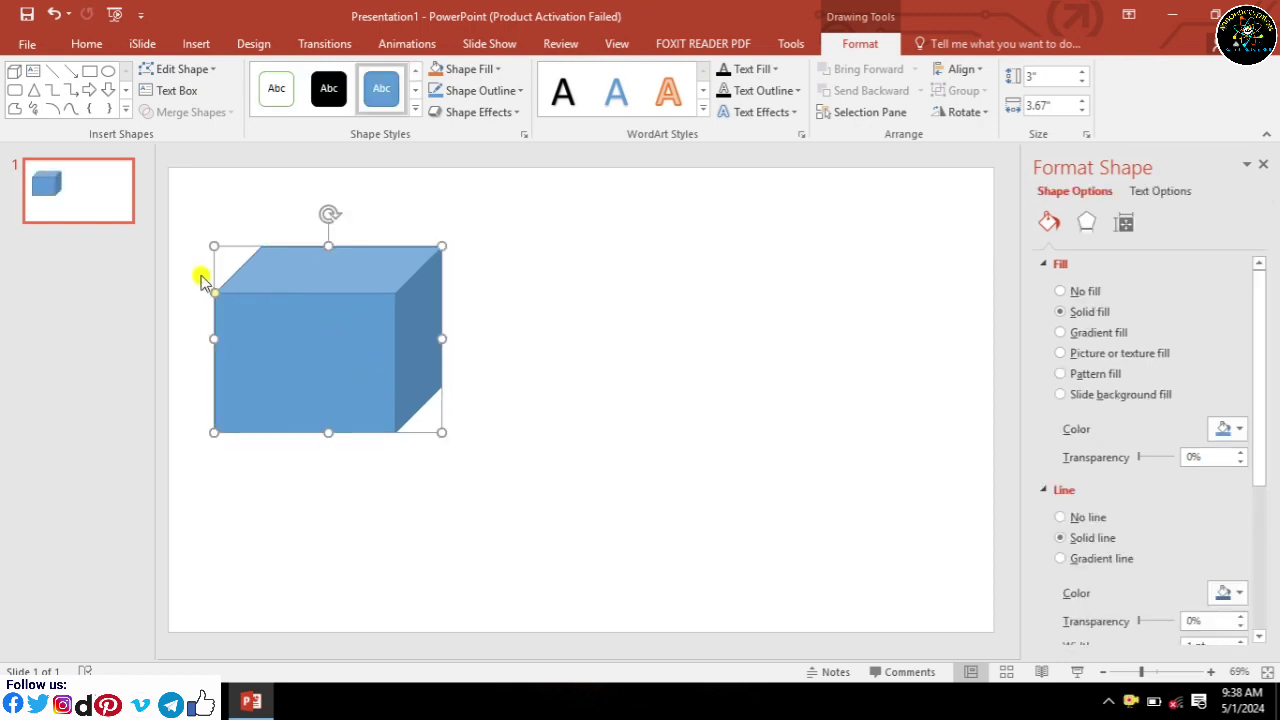
{"action": "left_click_drag", "start_coordinate": [212, 295], "coordinate": [217, 272]}
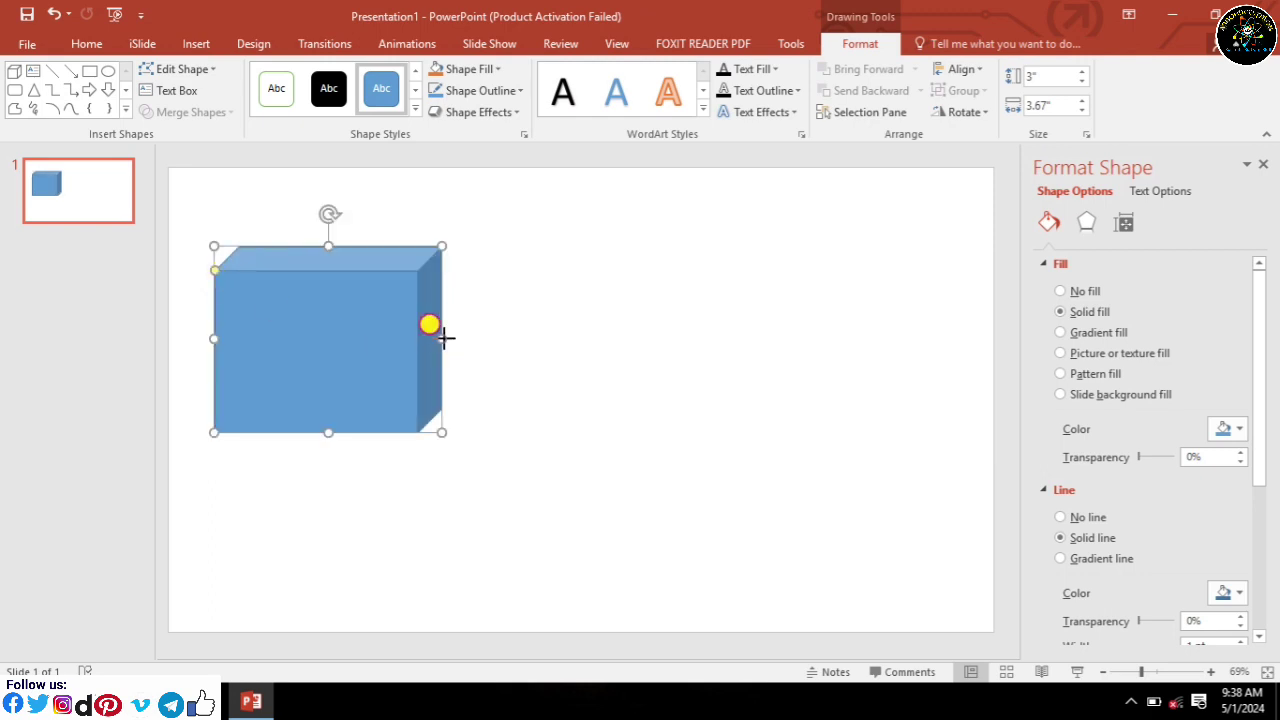
{"action": "left_click_drag", "start_coordinate": [445, 338], "coordinate": [408, 321]}
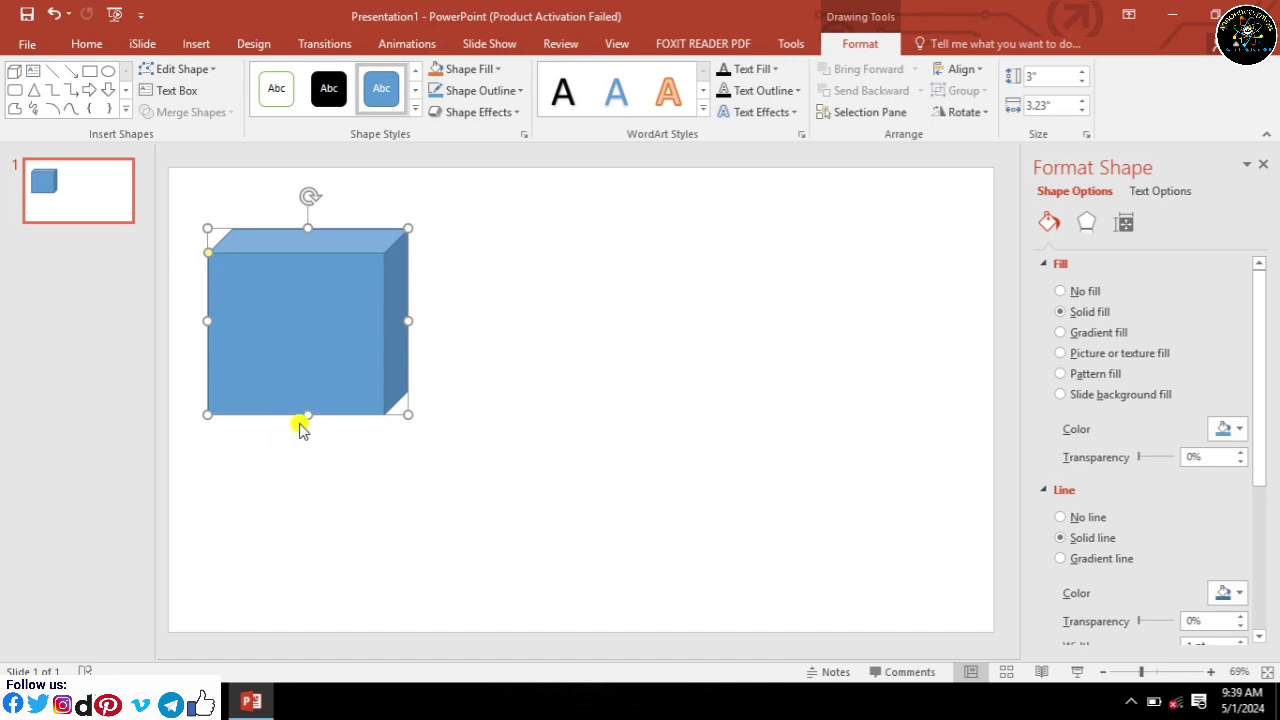
{"action": "left_click_drag", "start_coordinate": [307, 419], "coordinate": [305, 402]}
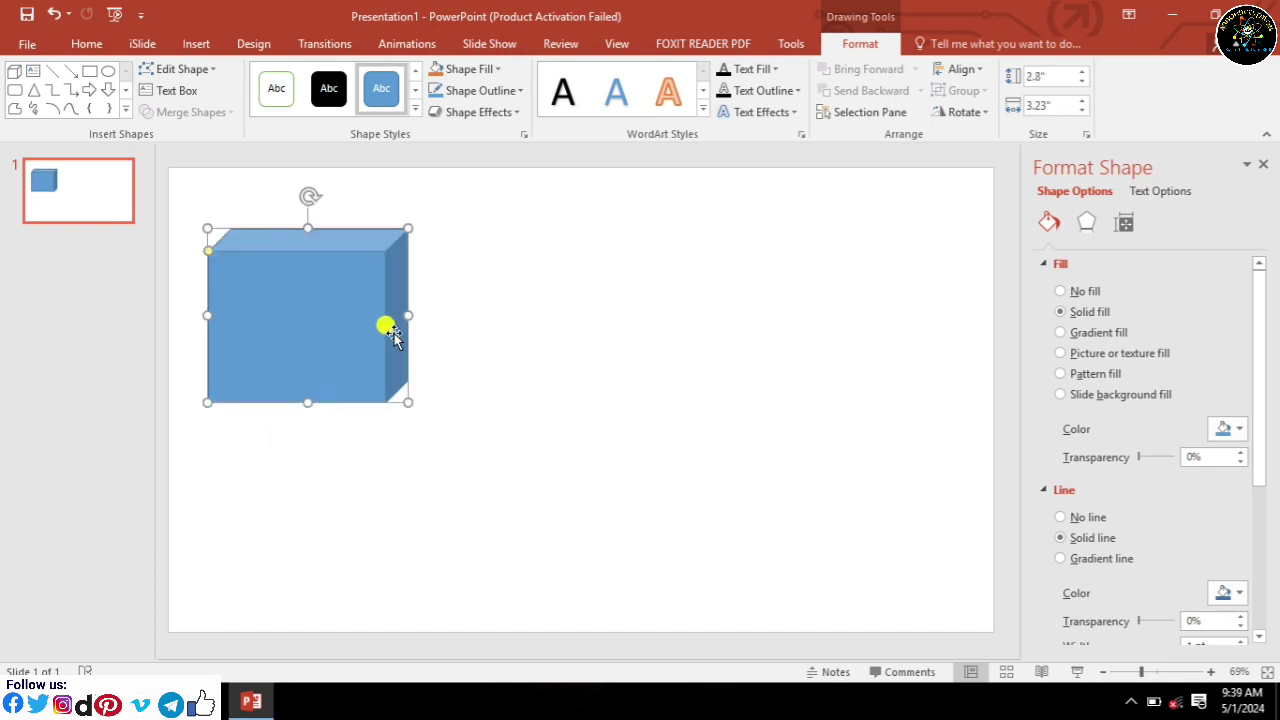
{"action": "left_click_drag", "start_coordinate": [206, 404], "coordinate": [214, 394]}
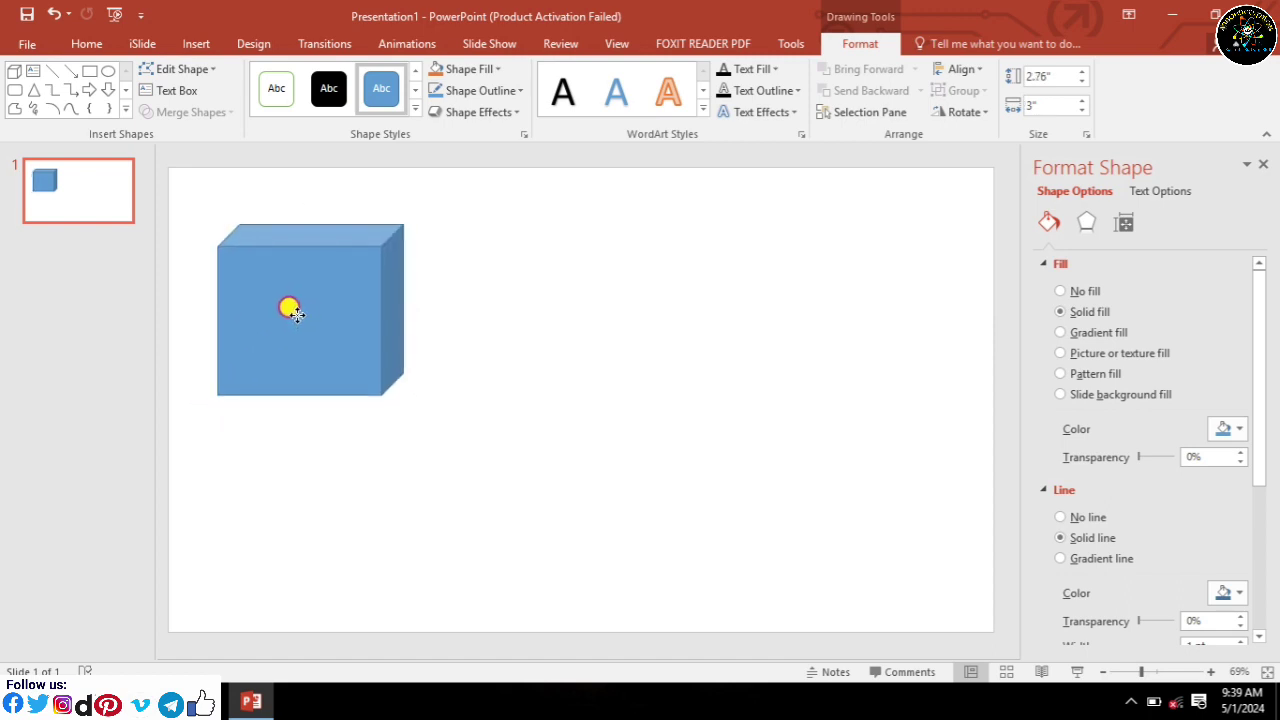
{"action": "left_click_drag", "start_coordinate": [402, 394], "coordinate": [405, 401]}
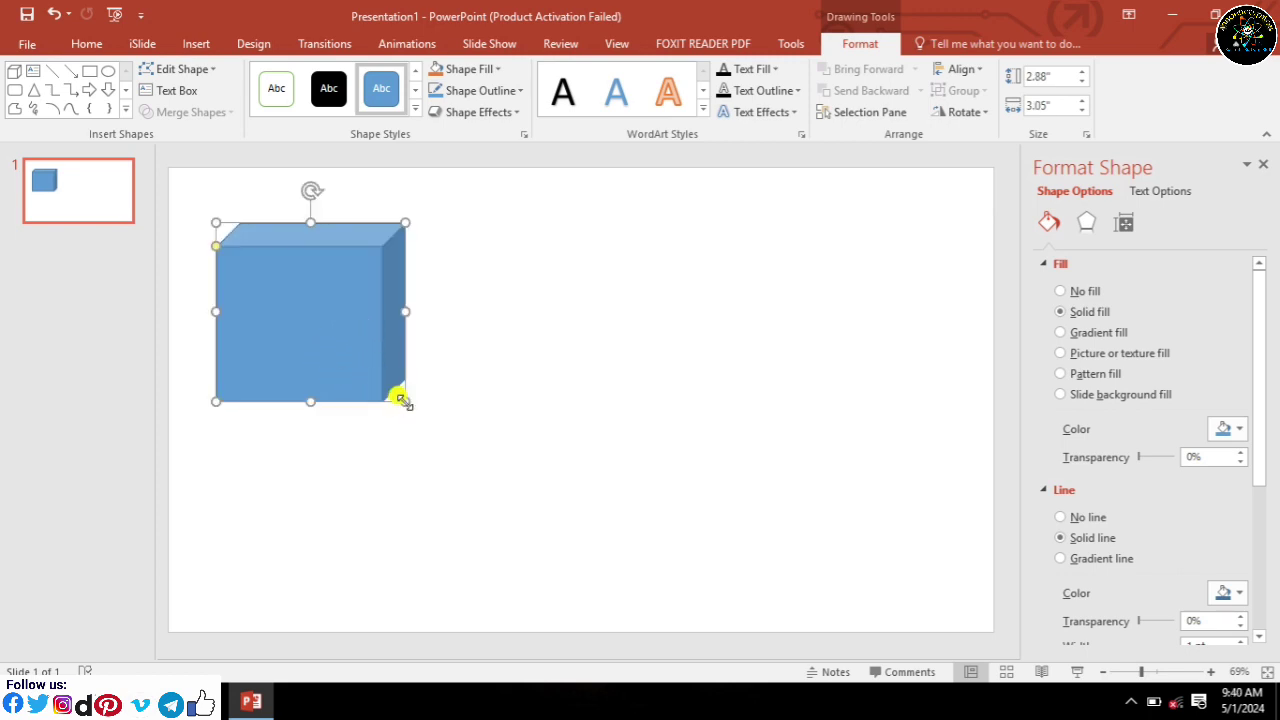
{"action": "mouse_move", "coordinate": [406, 401]}
{"action": "left_mouse_down"}
{"action": "mouse_move", "coordinate": [415, 435]}
{"action": "mouse_move", "coordinate": [437, 437]}
{"action": "left_mouse_up"}
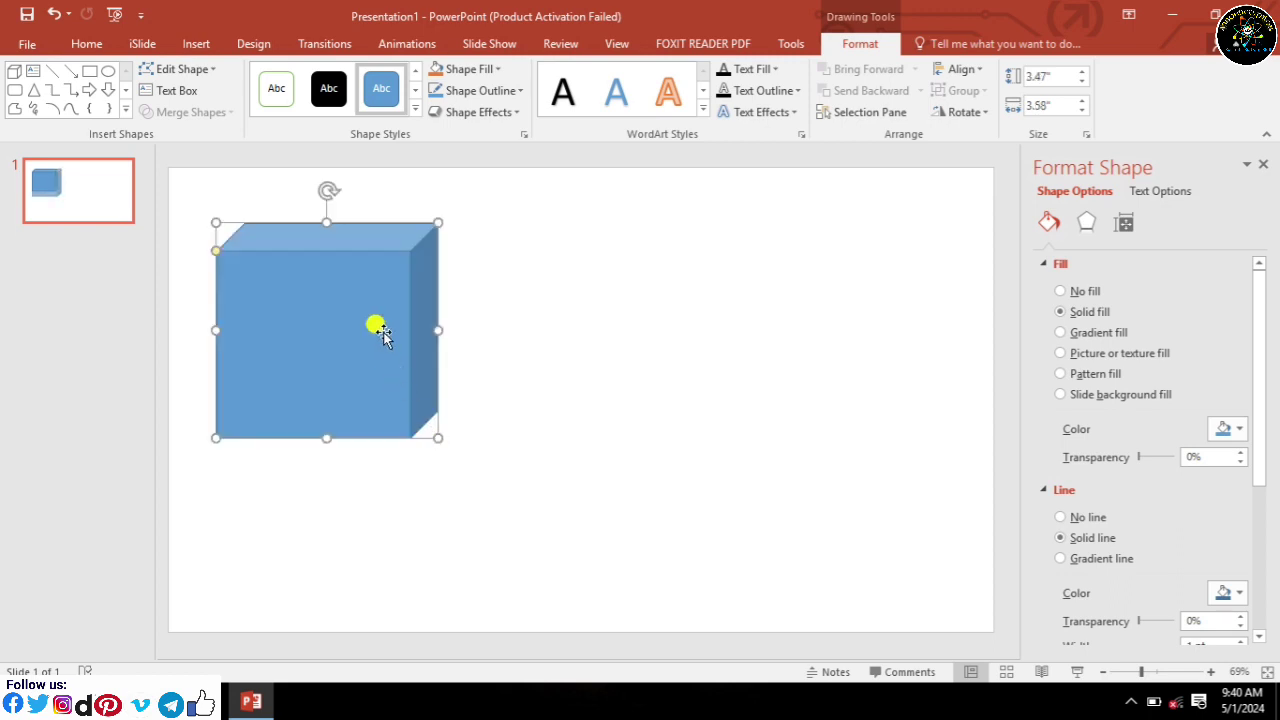
Paste a copy of the cube, flatten its depth, and shrink it onto the front face.
{"action": "left_click", "coordinate": [245, 254]}
{"action": "right_click", "coordinate": [277, 271]}
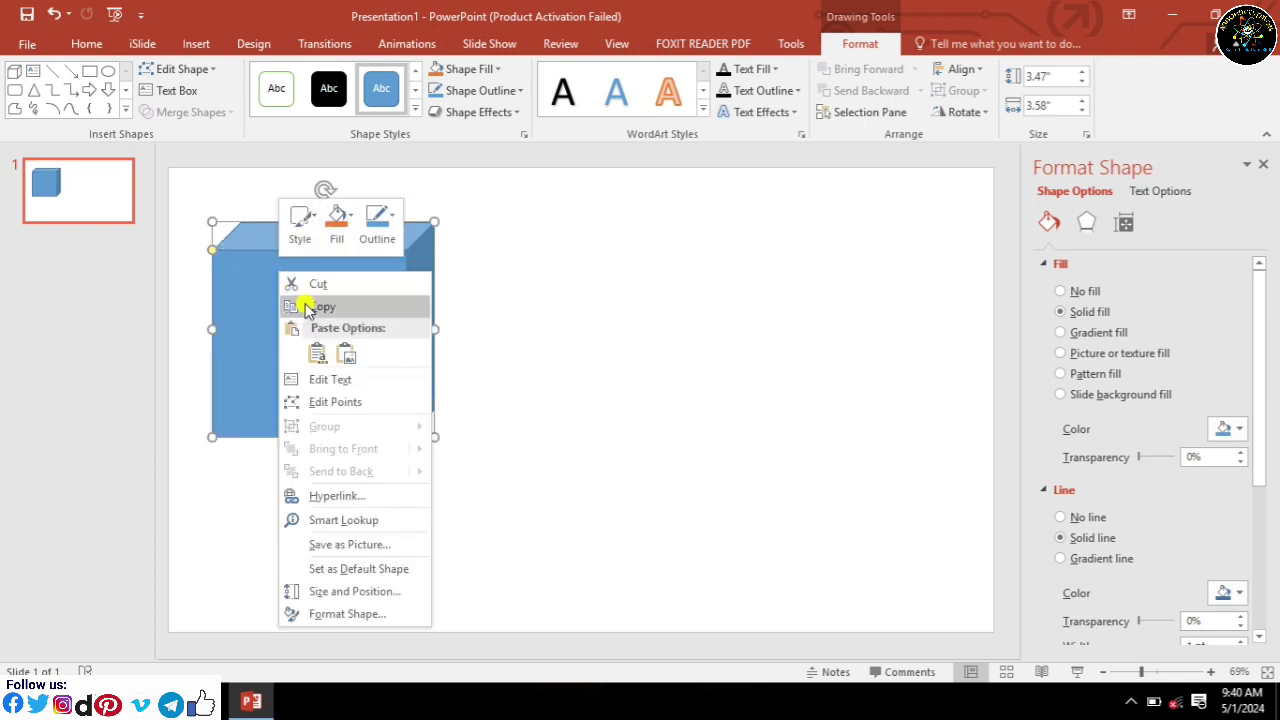
{"action": "left_click", "coordinate": [345, 309]}
{"action": "left_click", "coordinate": [482, 318]}
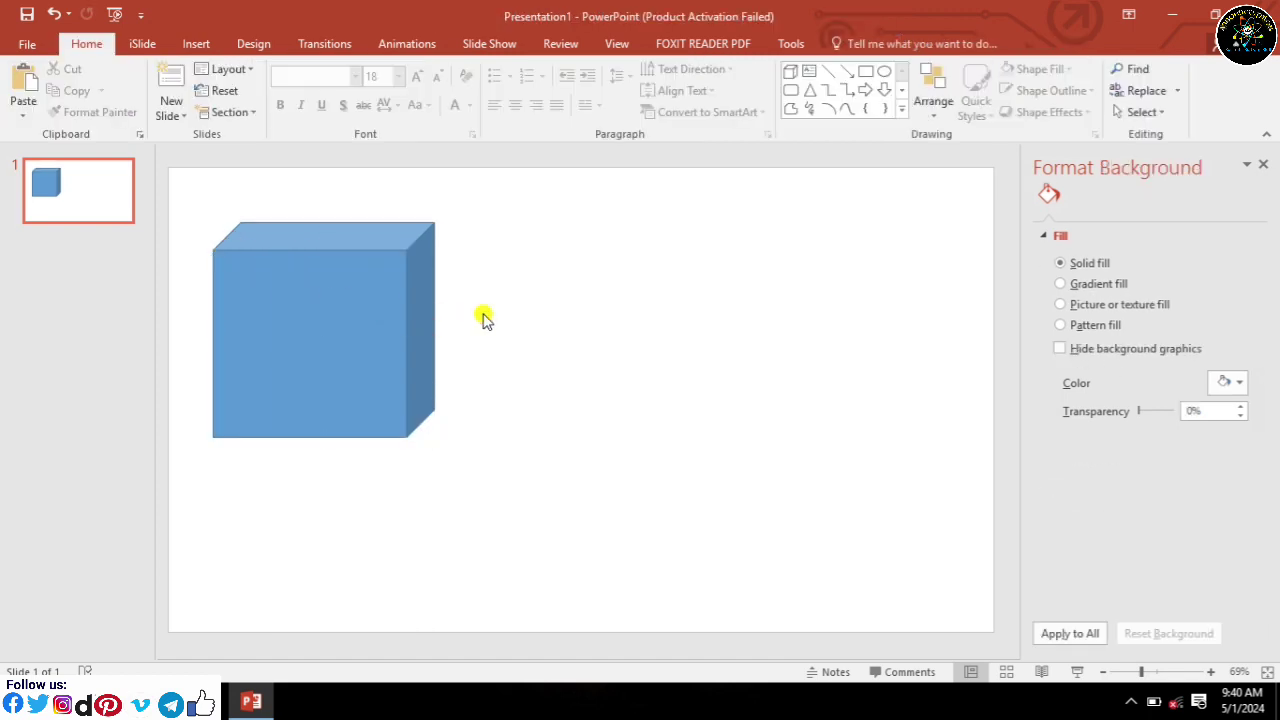
{"action": "key", "text": "ctrl+v"}
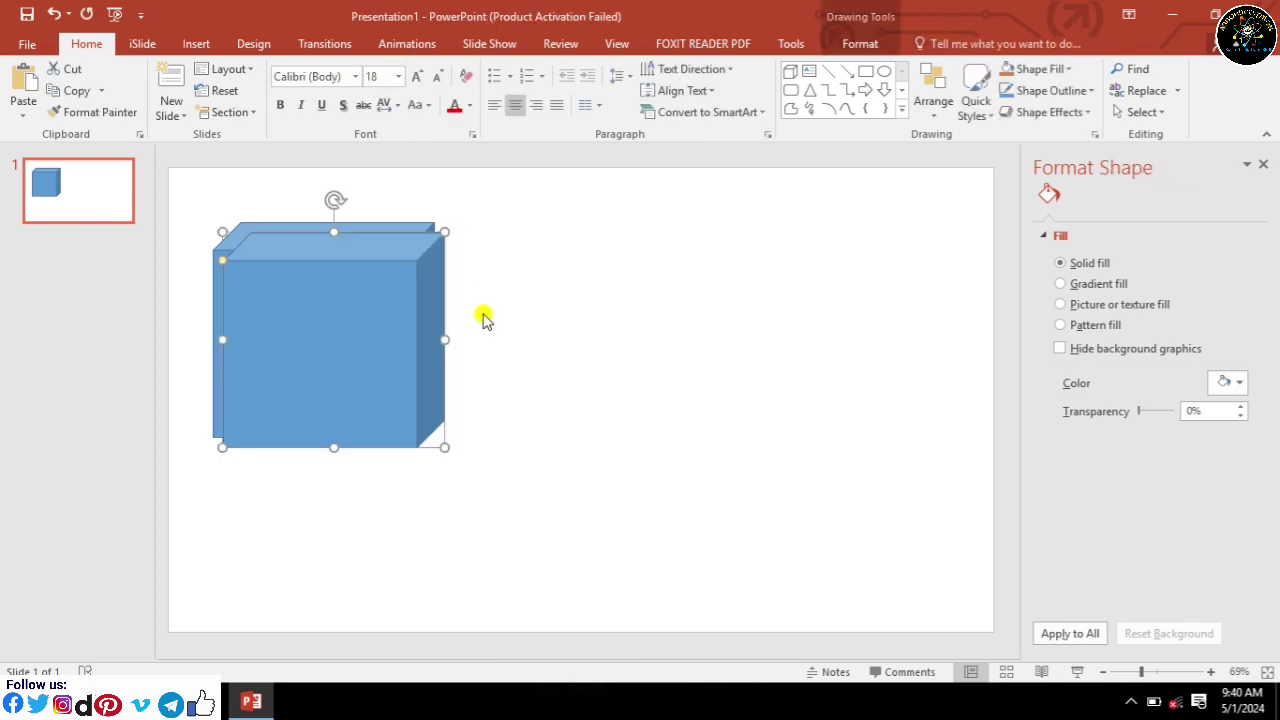
{"action": "mouse_move", "coordinate": [326, 309]}
{"action": "left_mouse_down"}
{"action": "mouse_move", "coordinate": [338, 357]}
{"action": "mouse_move", "coordinate": [405, 340]}
{"action": "left_mouse_up"}
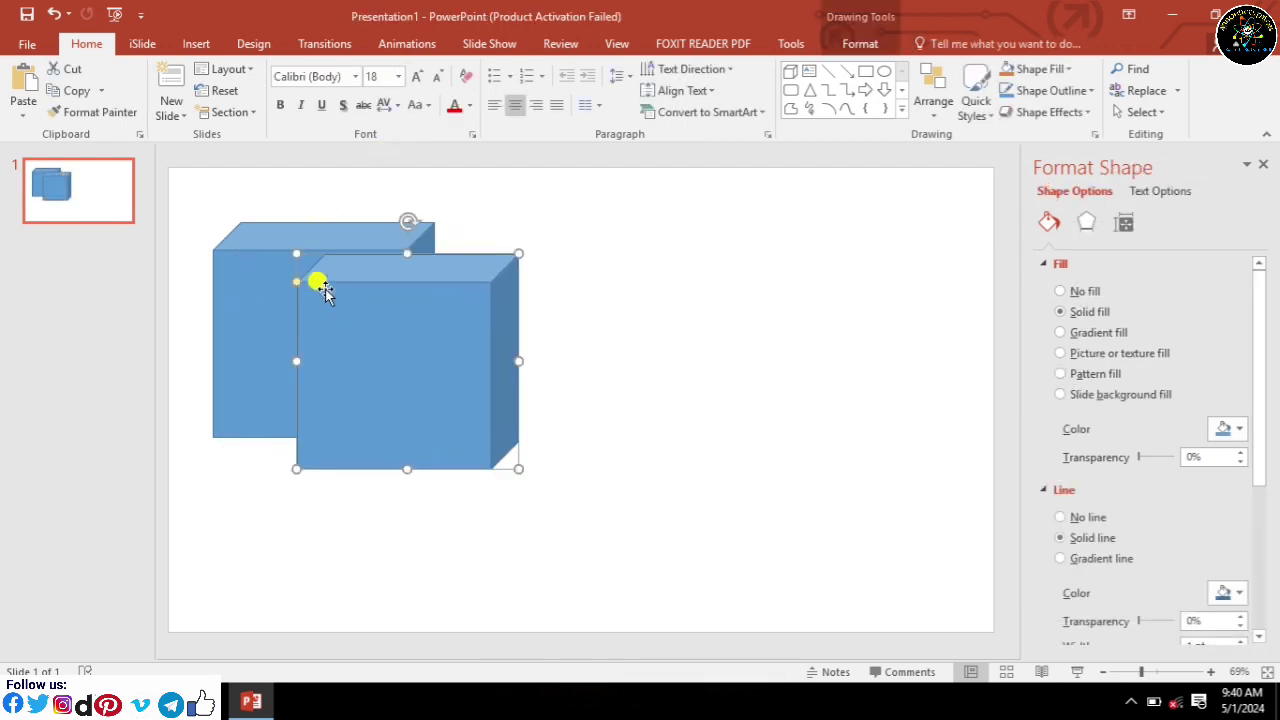
{"action": "left_click_drag", "start_coordinate": [295, 284], "coordinate": [308, 259]}
{"action": "mouse_move", "coordinate": [517, 467]}
{"action": "left_mouse_down"}
{"action": "mouse_move", "coordinate": [404, 397]}
{"action": "mouse_move", "coordinate": [350, 418]}
{"action": "mouse_move", "coordinate": [351, 433]}
{"action": "left_mouse_up"}
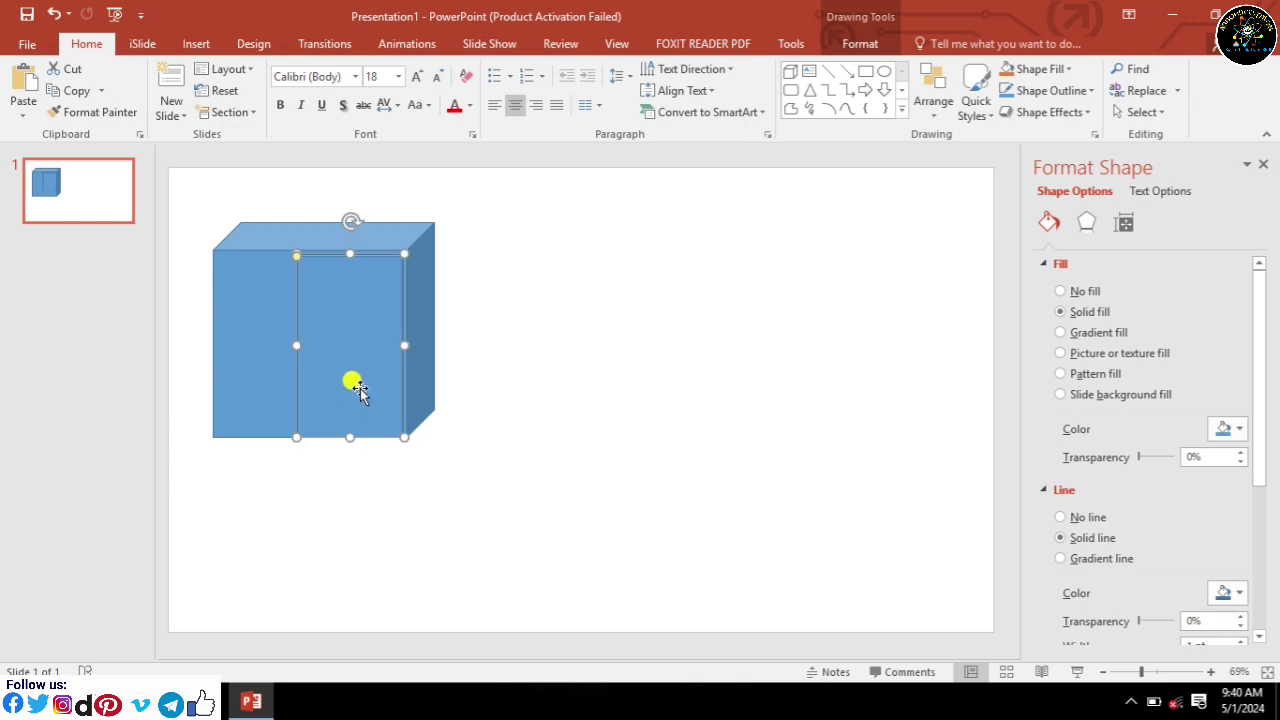
Fit the door panel to the right part of the front face, down to the cube's bottom.
{"action": "left_click", "coordinate": [427, 309]}
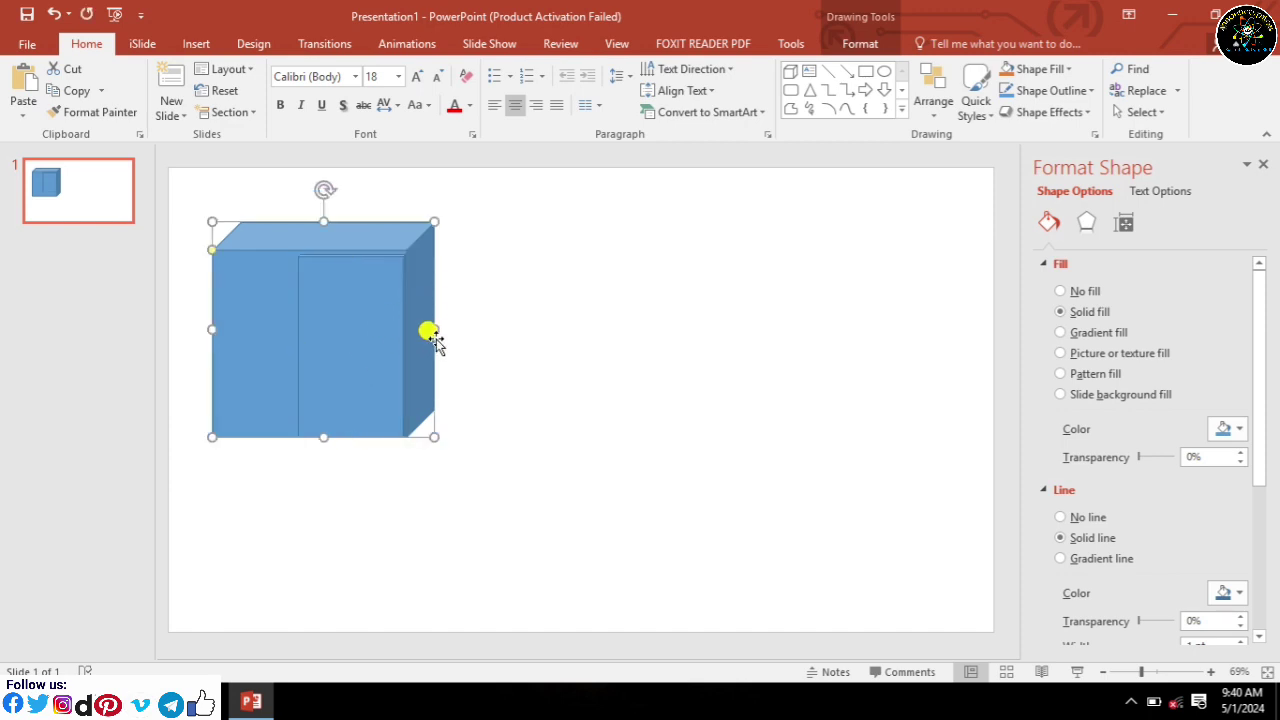
{"action": "left_click_drag", "start_coordinate": [437, 330], "coordinate": [445, 333]}
{"action": "left_click", "coordinate": [360, 331]}
{"action": "left_click_drag", "start_coordinate": [360, 331], "coordinate": [387, 341]}
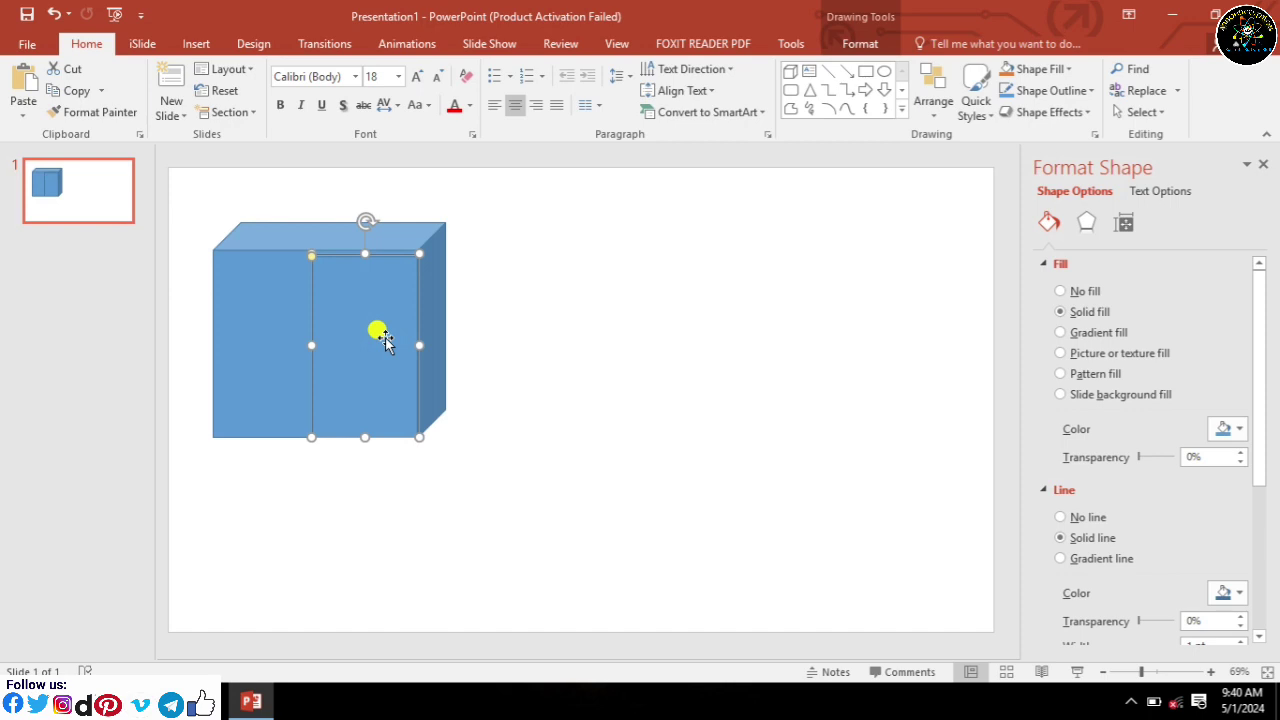
{"action": "key", "text": "ctrl+z"}
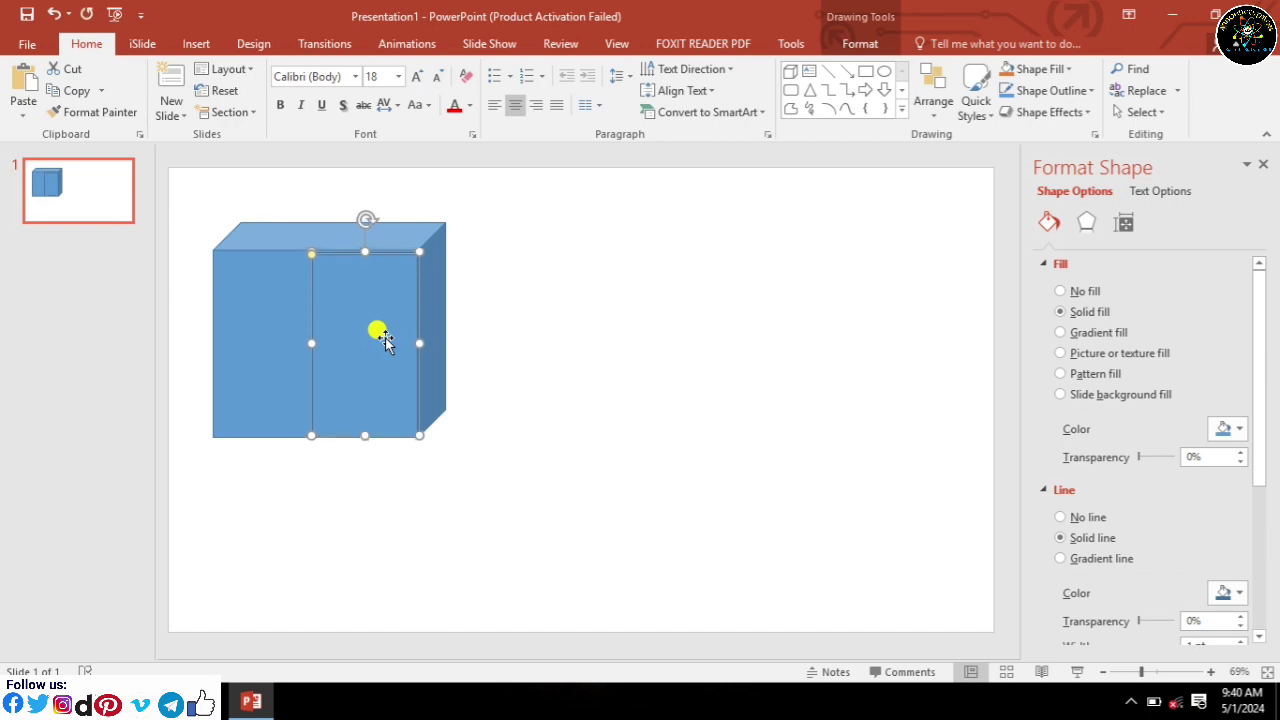
{"action": "key", "text": "ctrl+Left"}
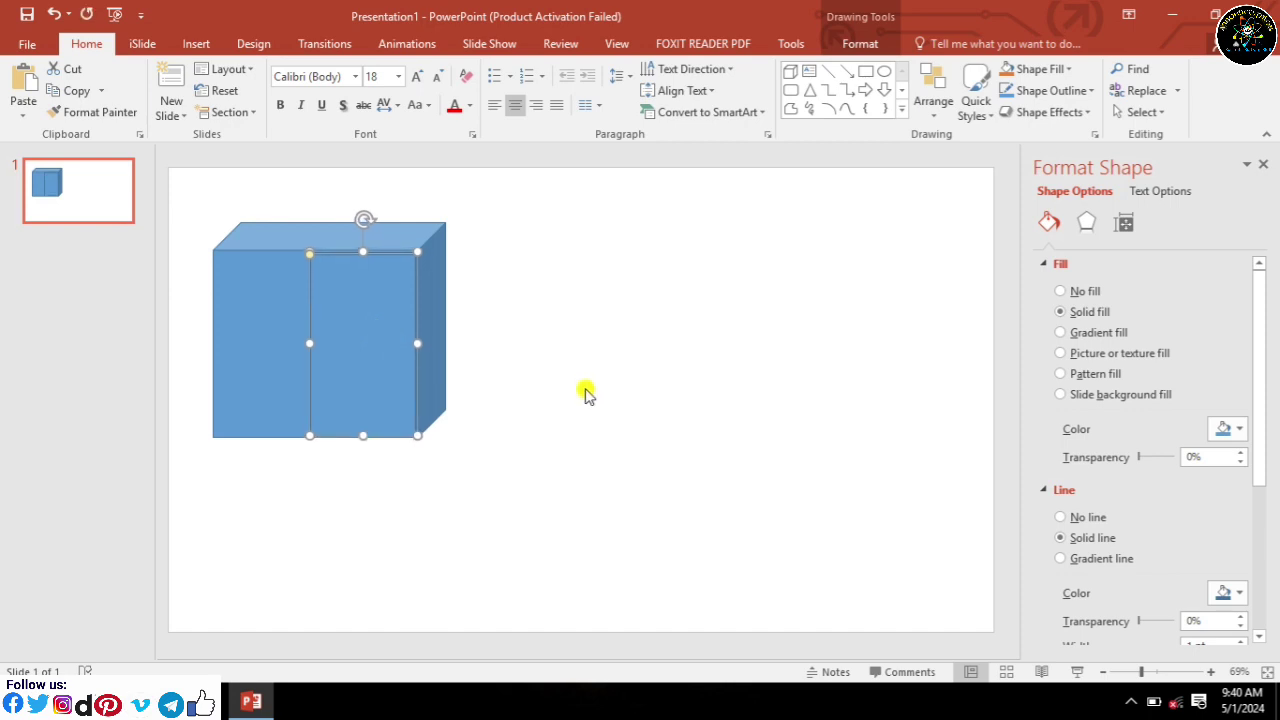
{"action": "left_click", "coordinate": [585, 393]}
{"action": "left_click", "coordinate": [380, 383]}
{"action": "left_click_drag", "start_coordinate": [363, 432], "coordinate": [361, 437]}
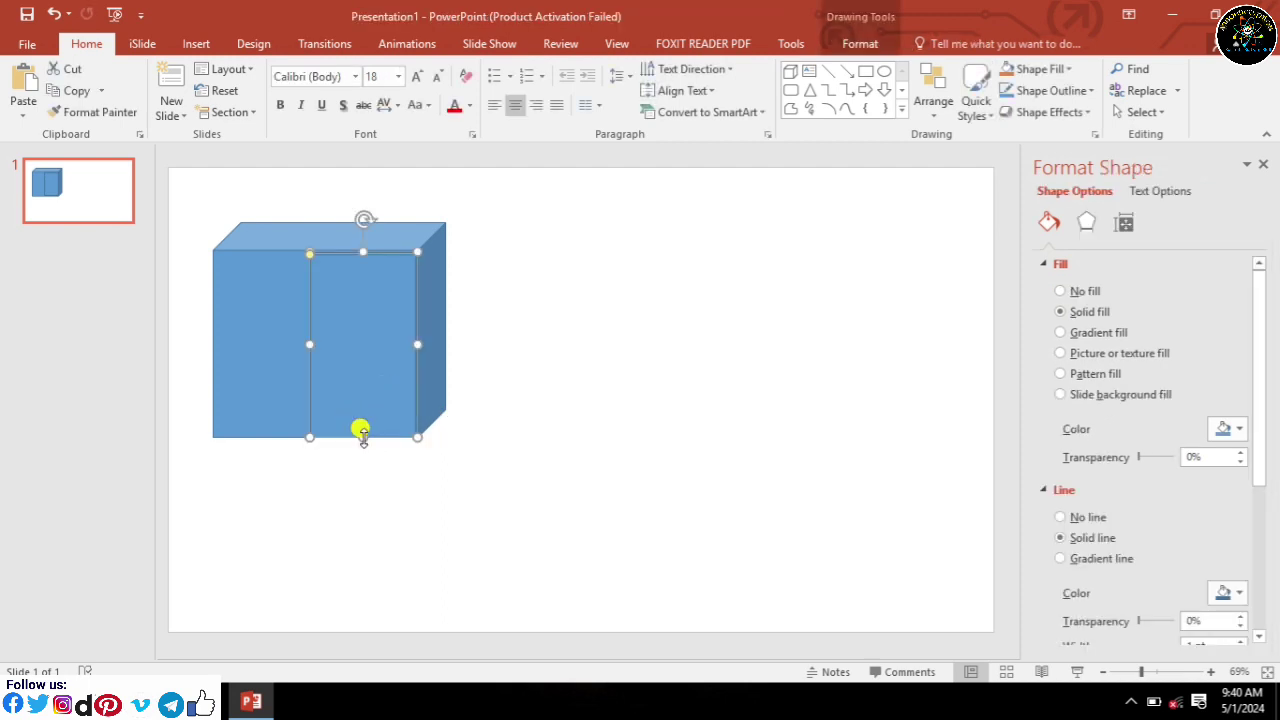
{"action": "left_click_drag", "start_coordinate": [416, 345], "coordinate": [414, 350]}
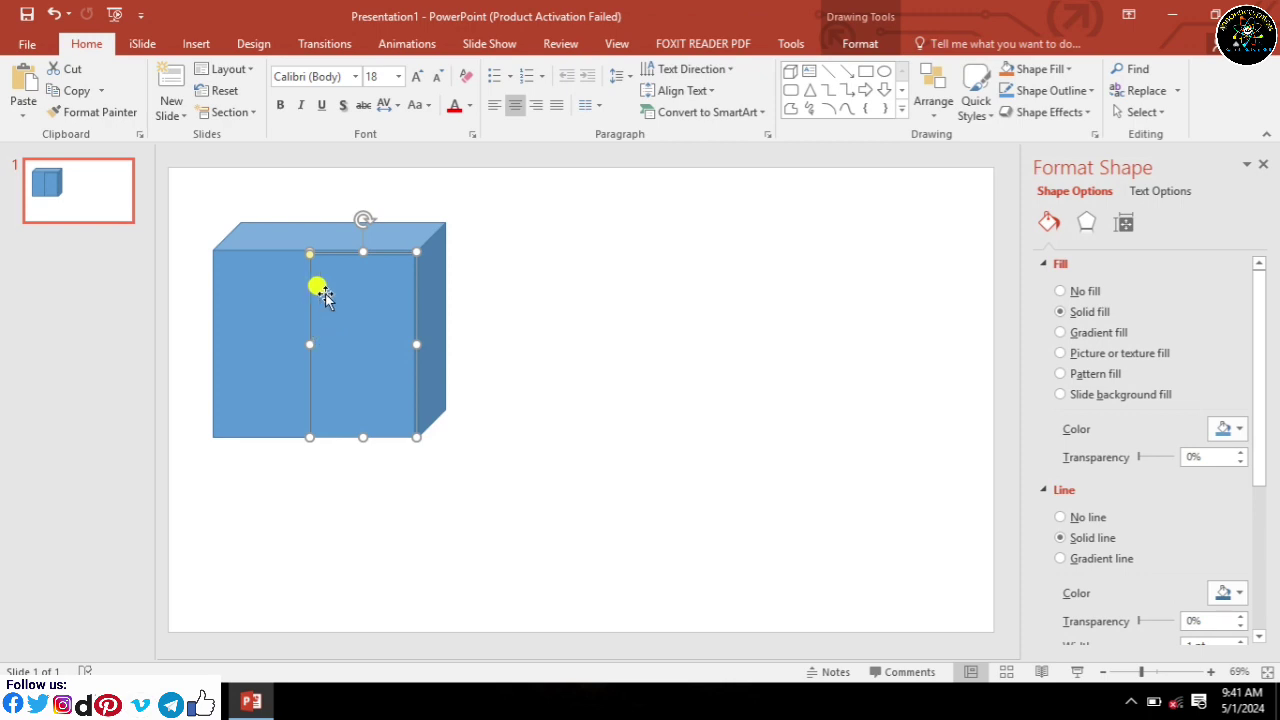
{"action": "left_click_drag", "start_coordinate": [362, 252], "coordinate": [362, 250]}
Widen the door panel leftward, widen the cabinet cube right, and nudge both into alignment.
{"action": "left_click", "coordinate": [511, 290]}
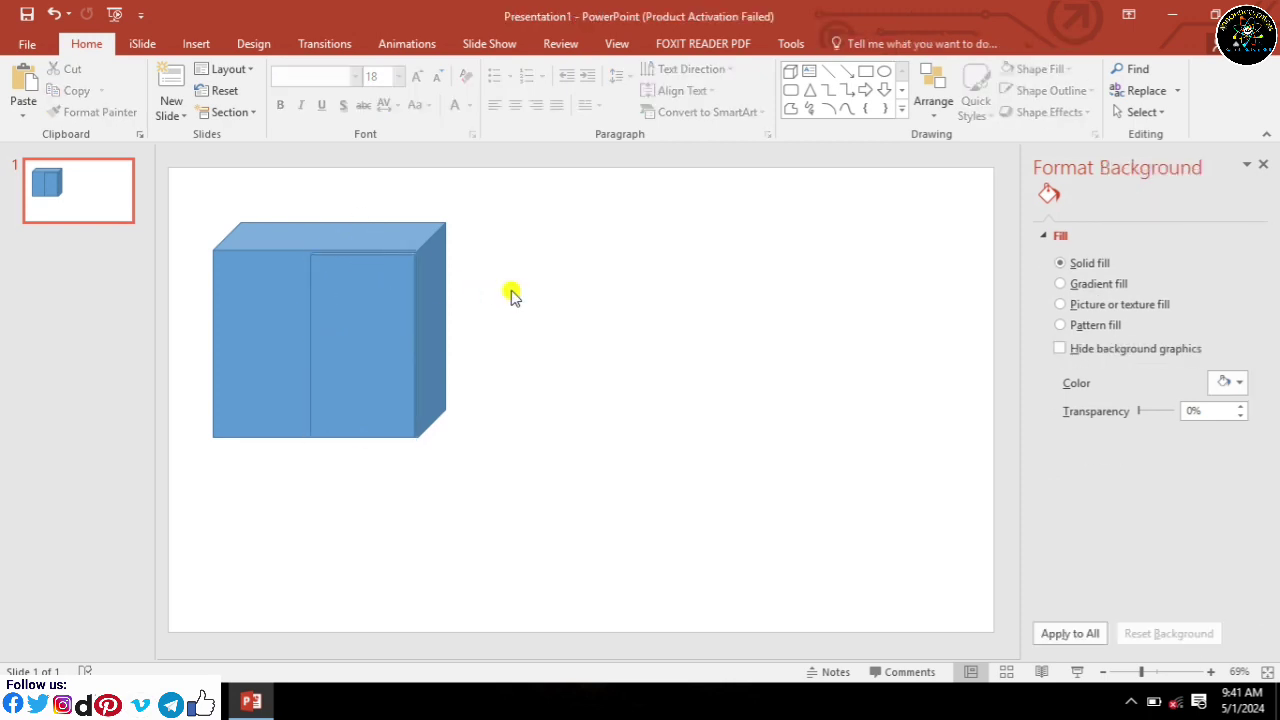
{"action": "left_click", "coordinate": [365, 337]}
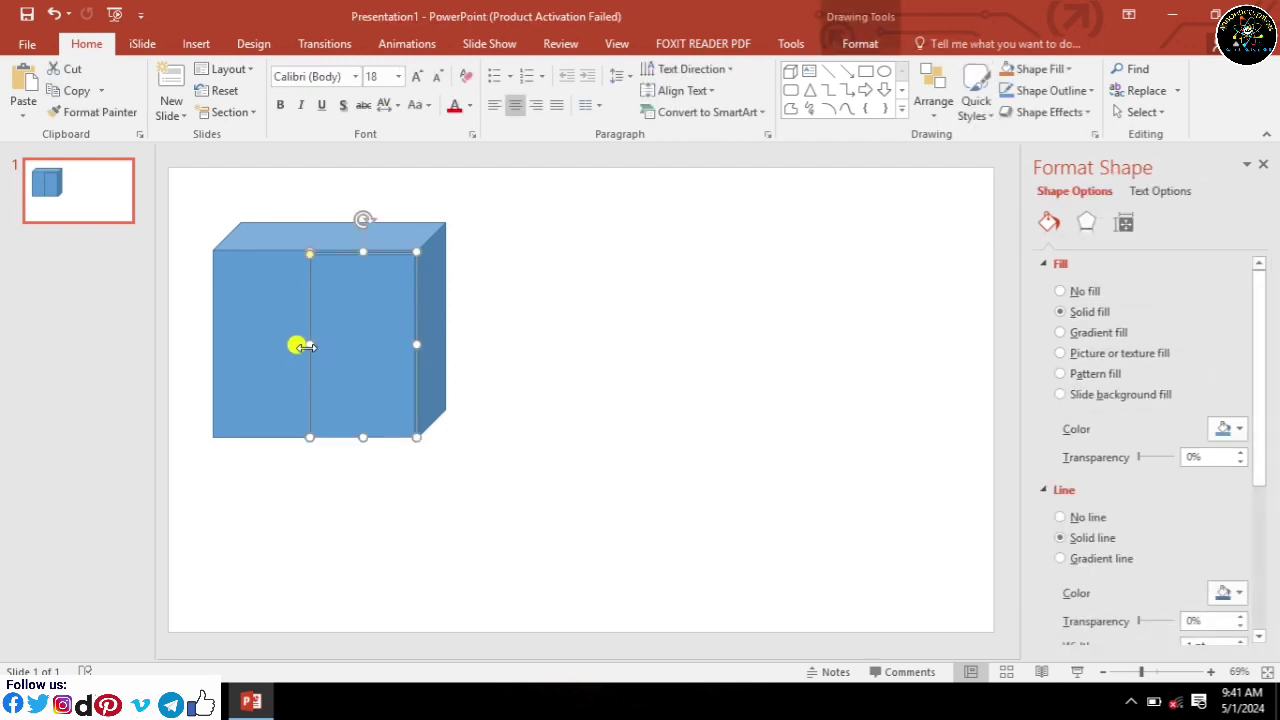
{"action": "left_click_drag", "start_coordinate": [309, 343], "coordinate": [285, 350]}
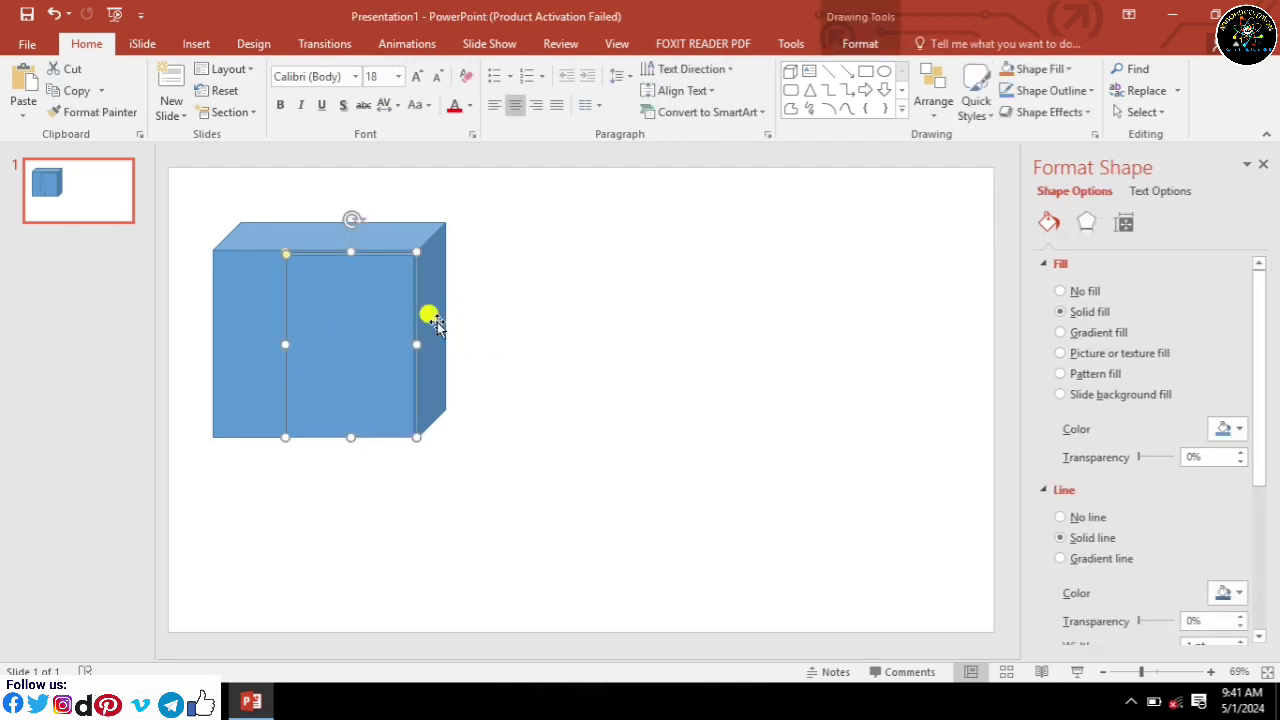
{"action": "left_click", "coordinate": [437, 325]}
{"action": "left_click_drag", "start_coordinate": [446, 329], "coordinate": [460, 329]}
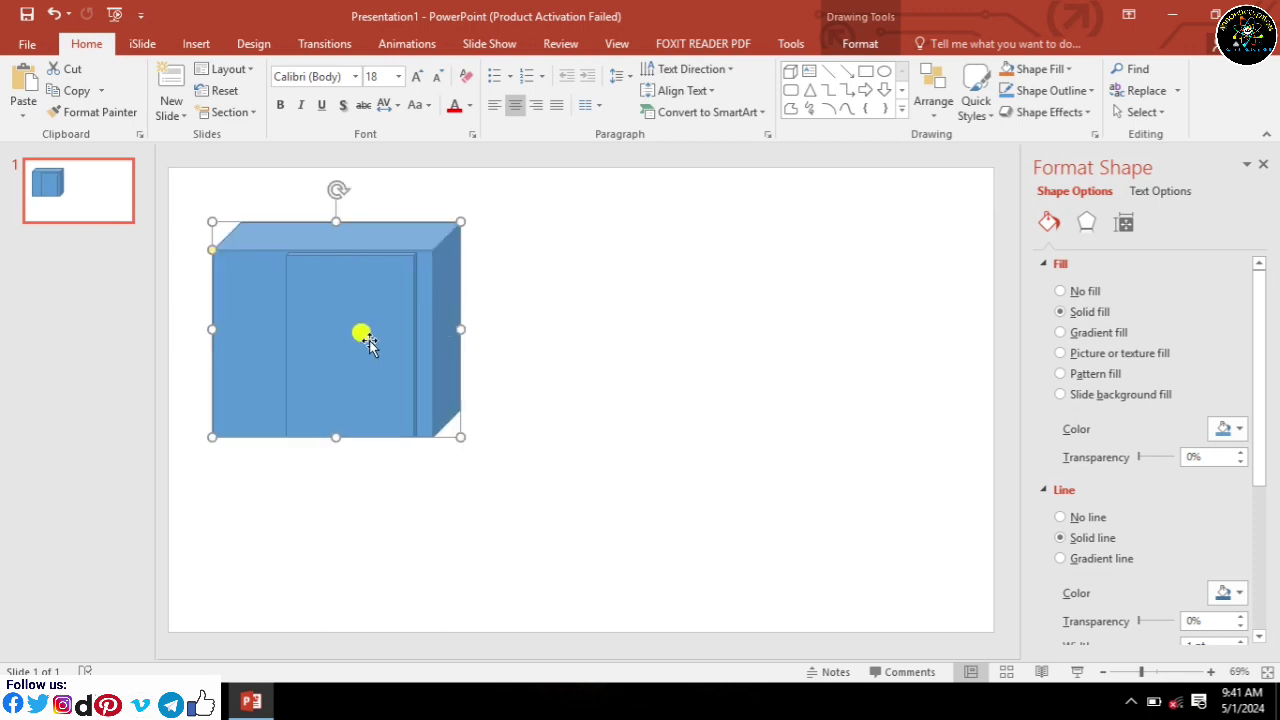
{"action": "key", "text": "ctrl+Right"}
{"action": "left_click", "coordinate": [369, 343]}
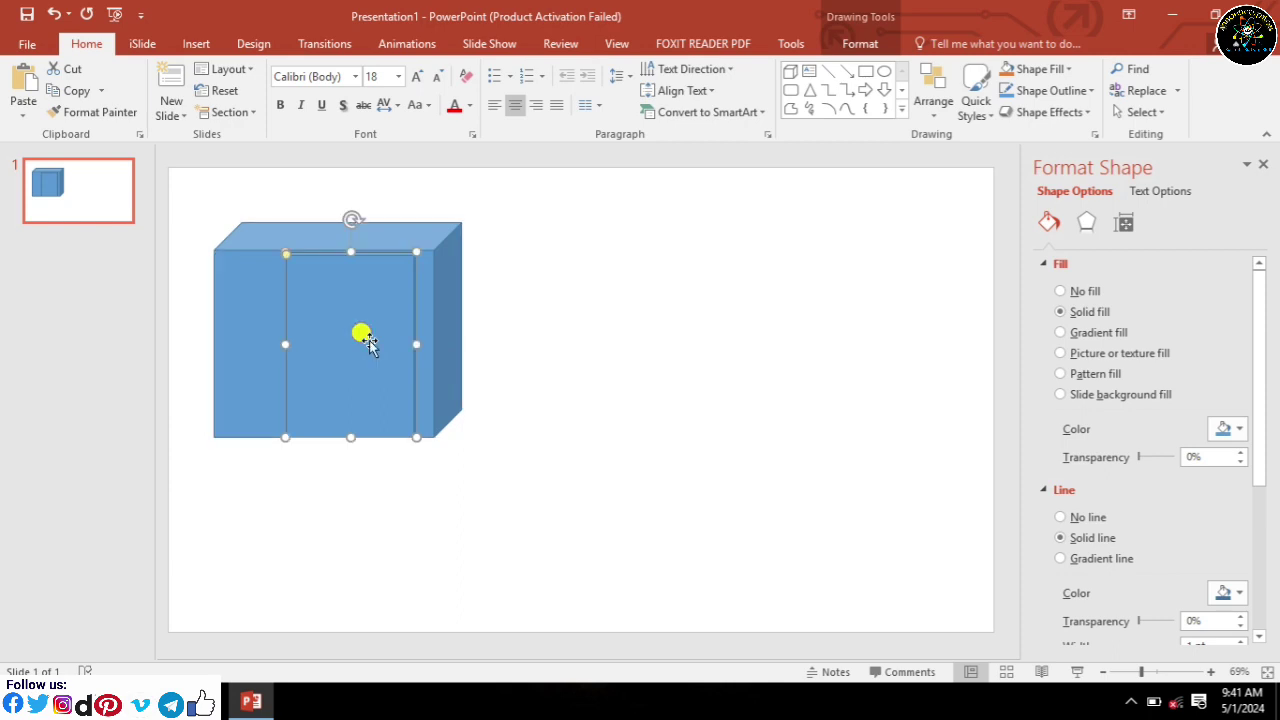
{"action": "key", "text": "ctrl+Right"}
{"action": "key", "text": "ctrl+Right"}
{"action": "key", "text": "ctrl+Right"}
{"action": "key", "text": "ctrl+Right"}
{"action": "key", "text": "ctrl+Right"}
{"action": "key", "text": "ctrl+Right"}
{"action": "key", "text": "ctrl+Right"}
{"action": "key", "text": "ctrl+Right"}
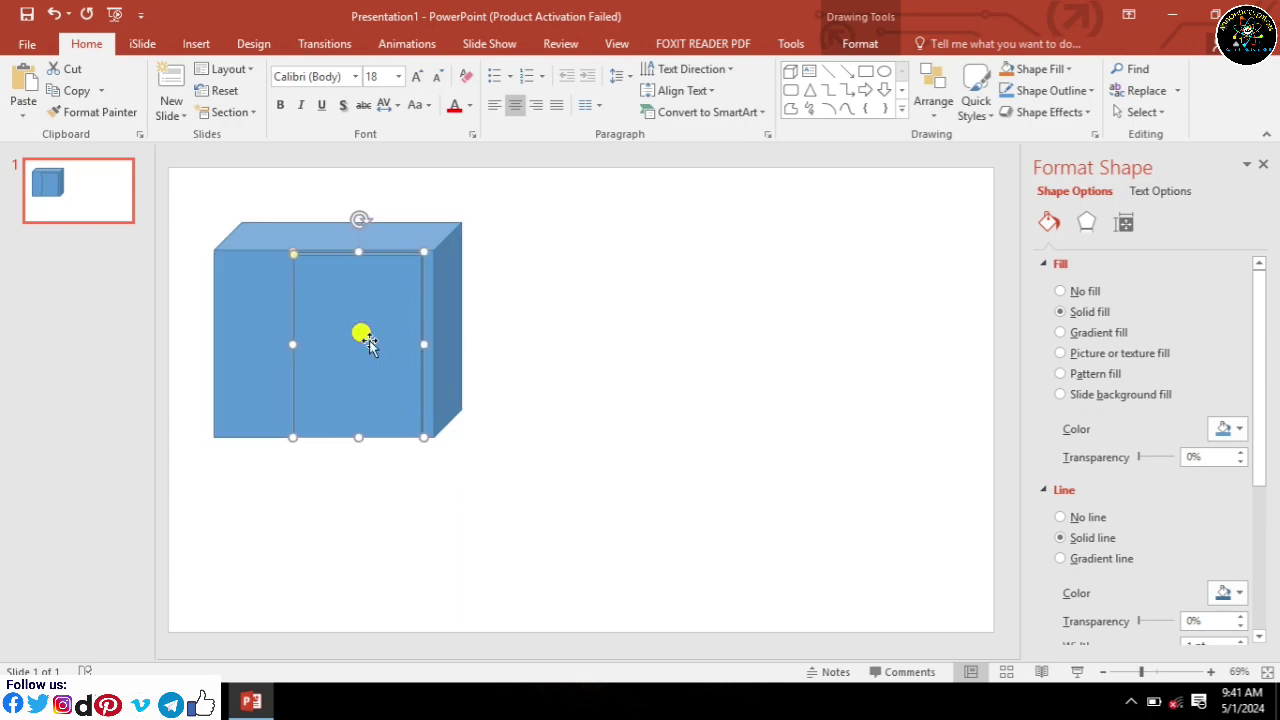
{"action": "key", "text": "ctrl+Right"}
{"action": "key", "text": "ctrl+Right"}
{"action": "key", "text": "ctrl+Right"}
{"action": "key", "text": "ctrl+Right"}
{"action": "key", "text": "ctrl+Right"}
{"action": "key", "text": "ctrl+Right"}
{"action": "key", "text": "ctrl+Right"}
{"action": "key", "text": "ctrl+Right"}
{"action": "key", "text": "ctrl+Right"}
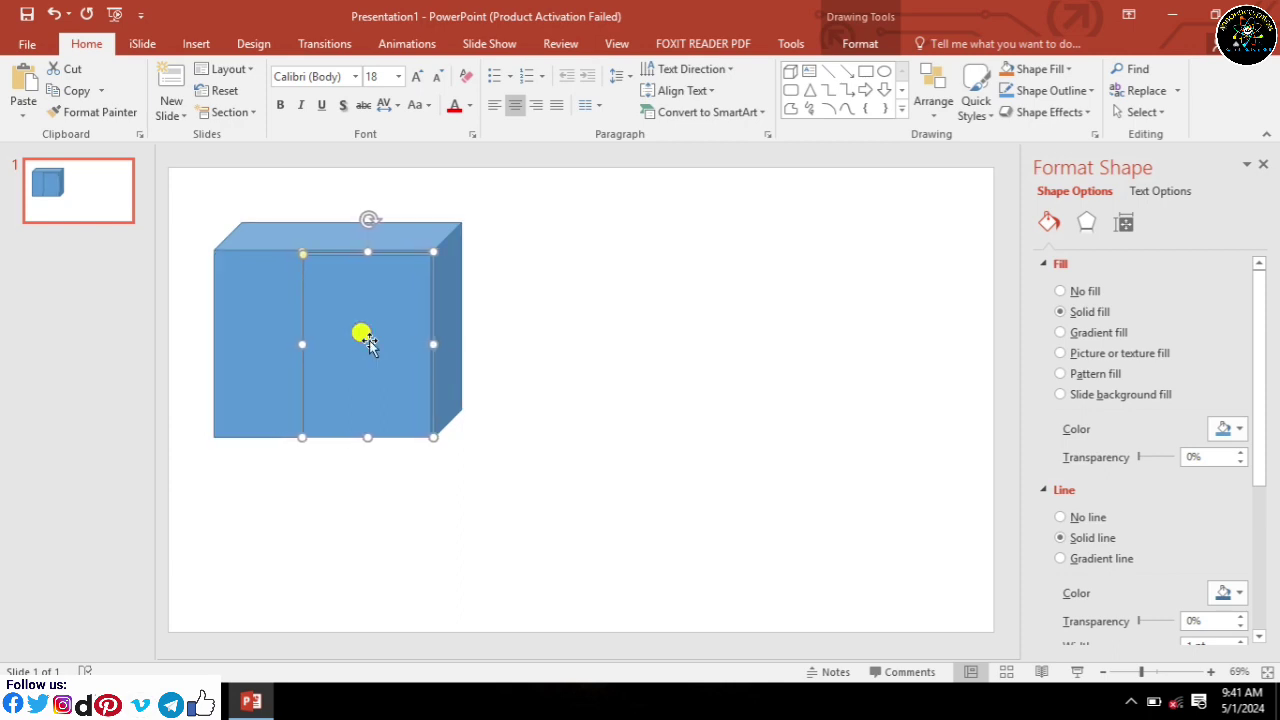
{"action": "left_click", "coordinate": [554, 334]}
{"action": "left_click", "coordinate": [406, 354]}
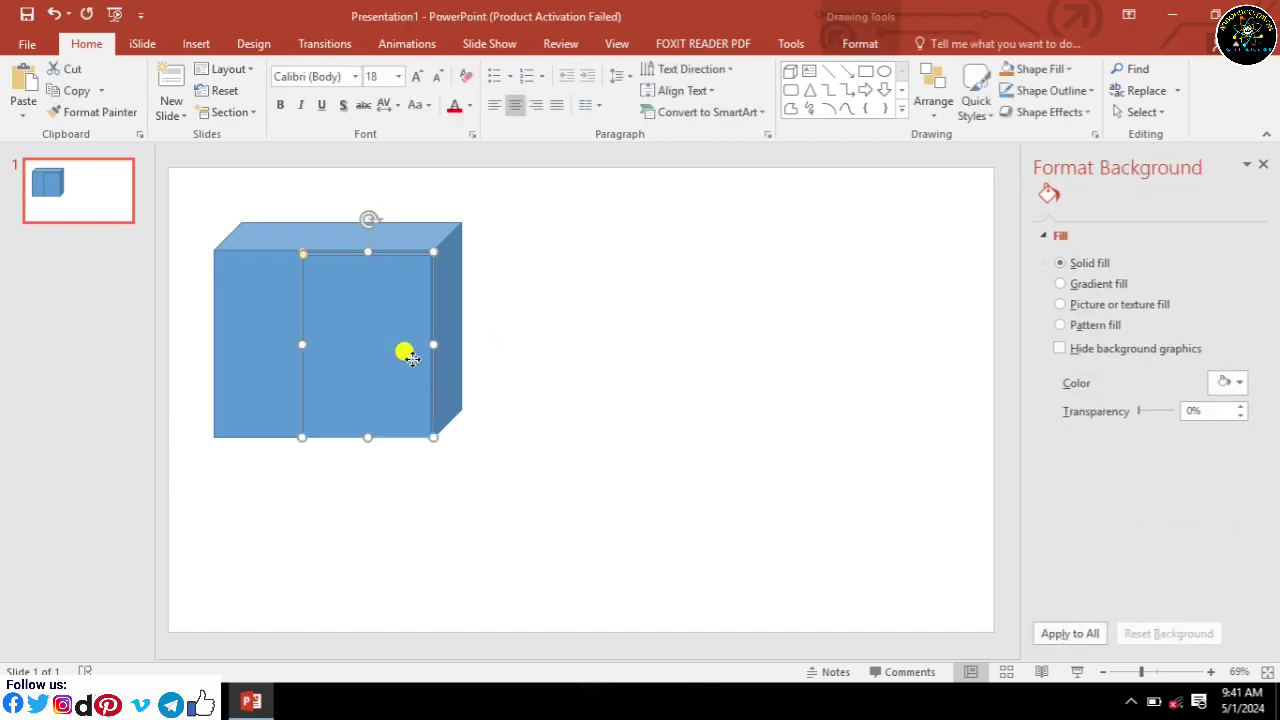
{"action": "left_click_drag", "start_coordinate": [301, 344], "coordinate": [293, 346]}
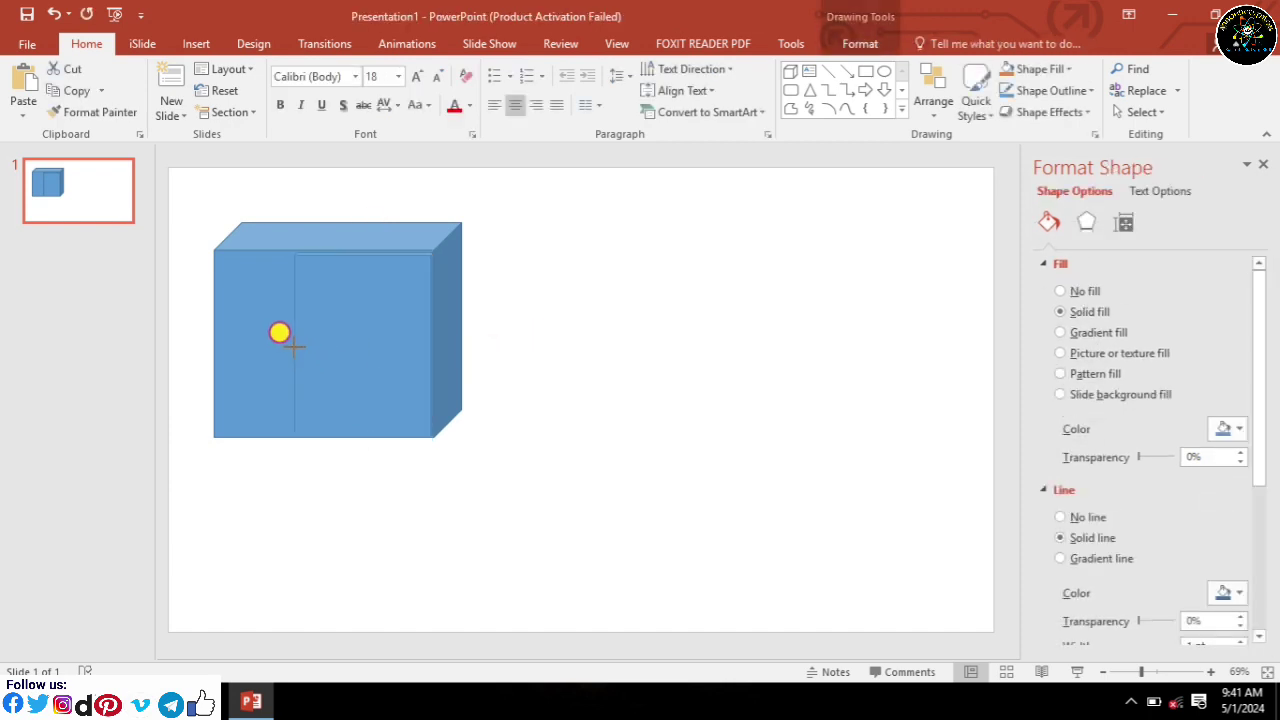
{"action": "left_click", "coordinate": [503, 357]}
Duplicate the door panel and narrow the copy into a left door at the front's left edge.
{"action": "left_click", "coordinate": [405, 337]}
{"action": "right_click", "coordinate": [410, 326]}
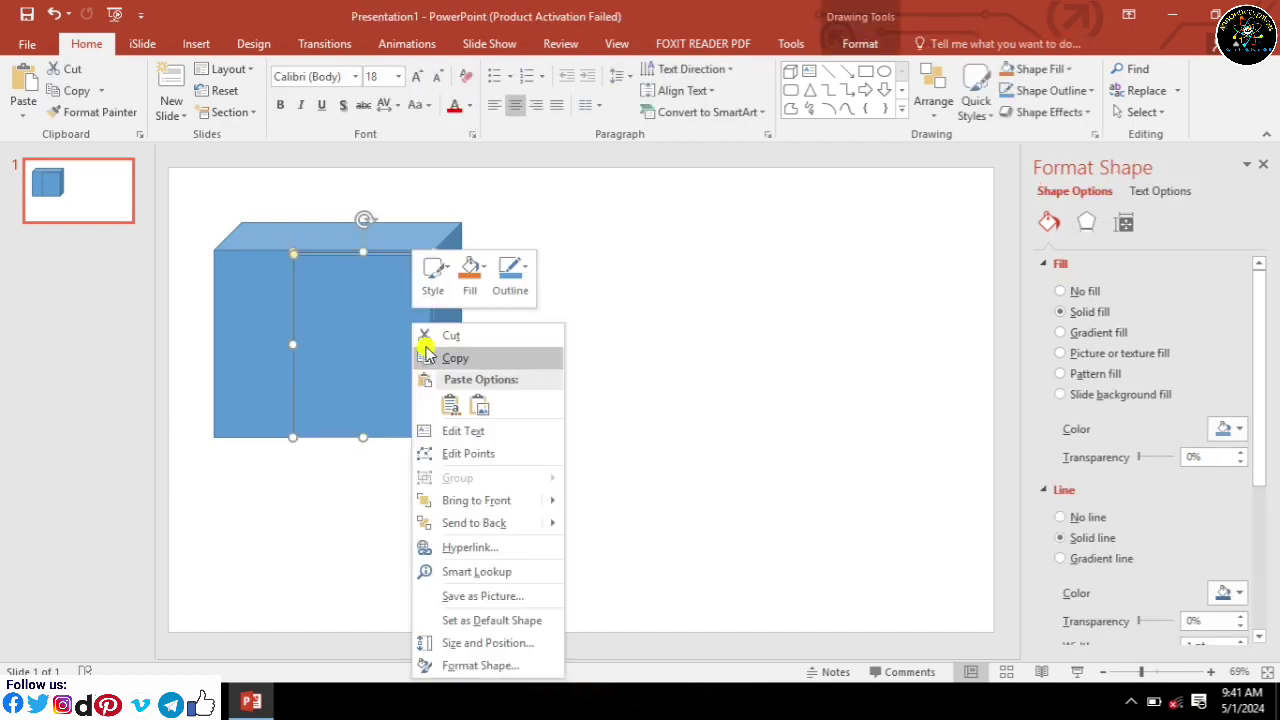
{"action": "left_click", "coordinate": [458, 360]}
{"action": "left_click", "coordinate": [532, 368]}
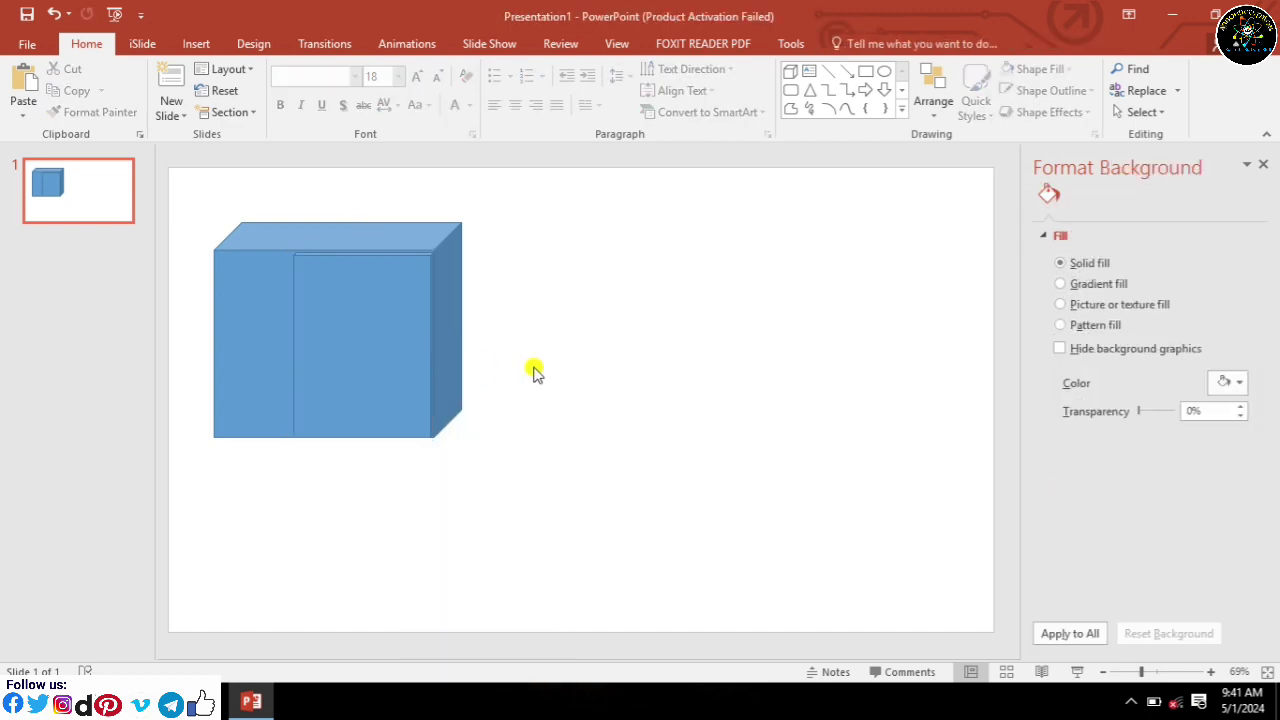
{"action": "key", "text": "ctrl+v"}
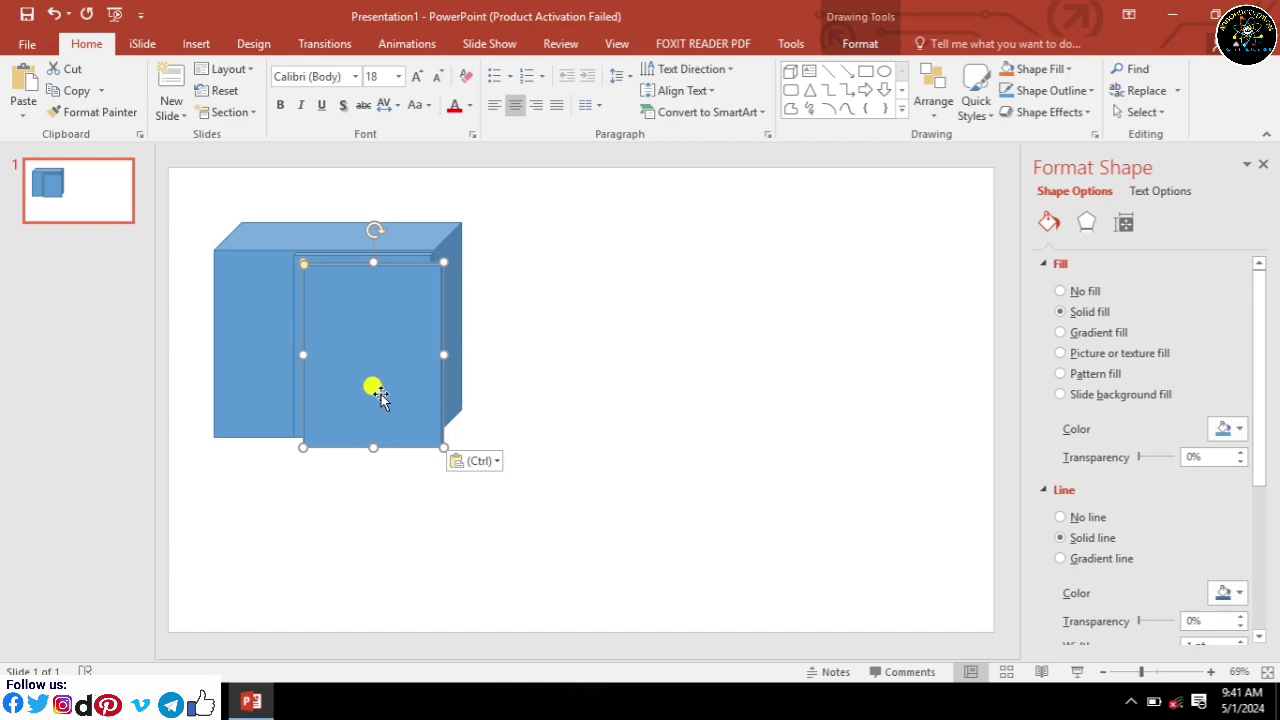
{"action": "left_click_drag", "start_coordinate": [371, 384], "coordinate": [297, 374]}
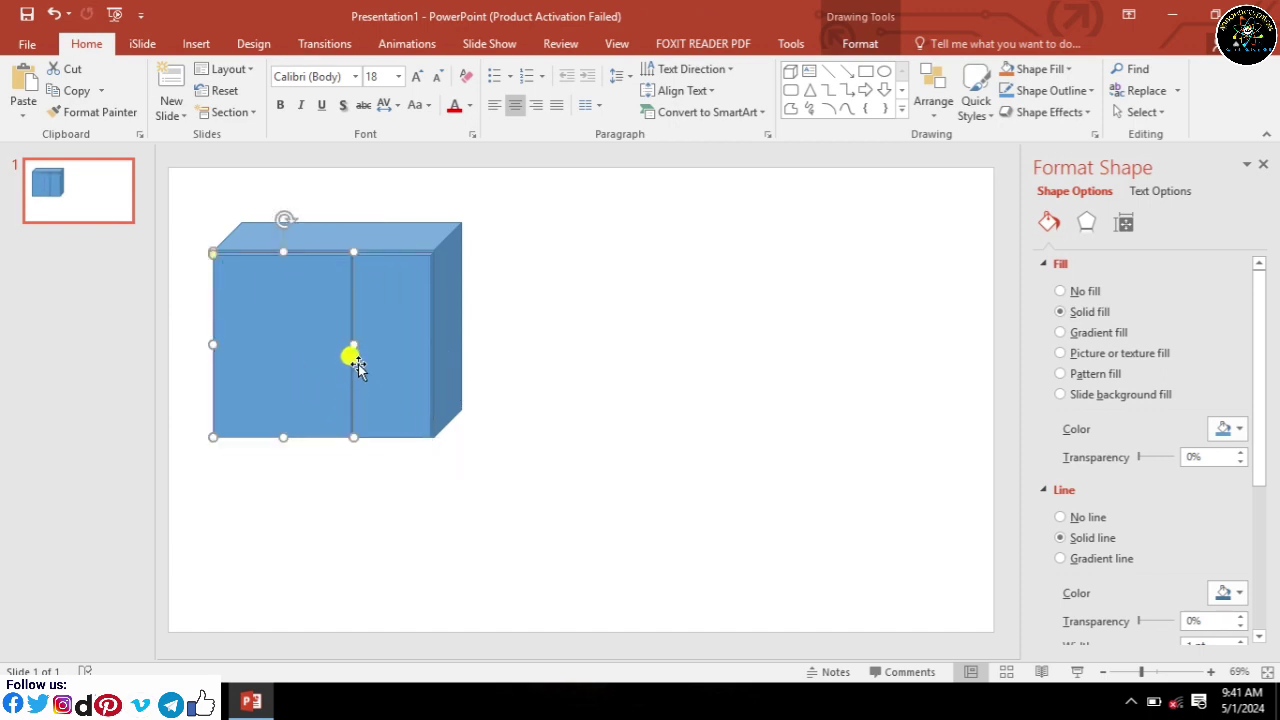
{"action": "left_click_drag", "start_coordinate": [355, 344], "coordinate": [294, 356]}
{"action": "left_click", "coordinate": [340, 362]}
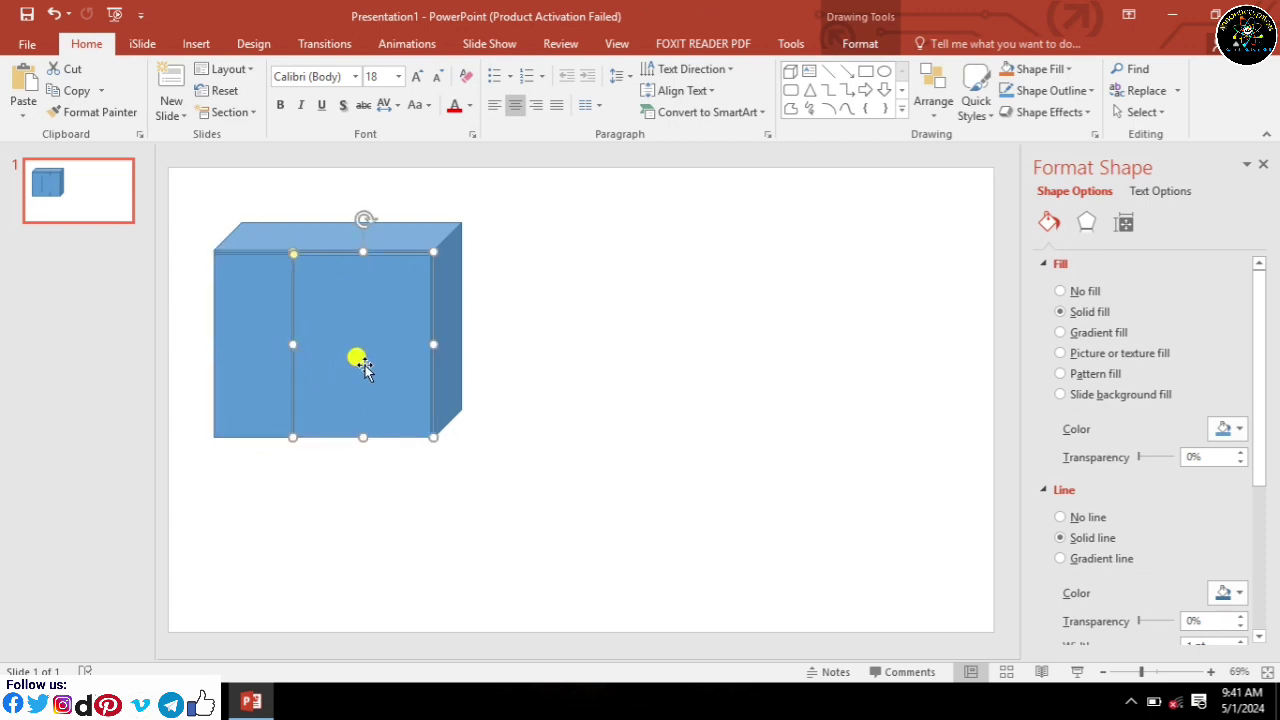
{"action": "left_click", "coordinate": [570, 330]}
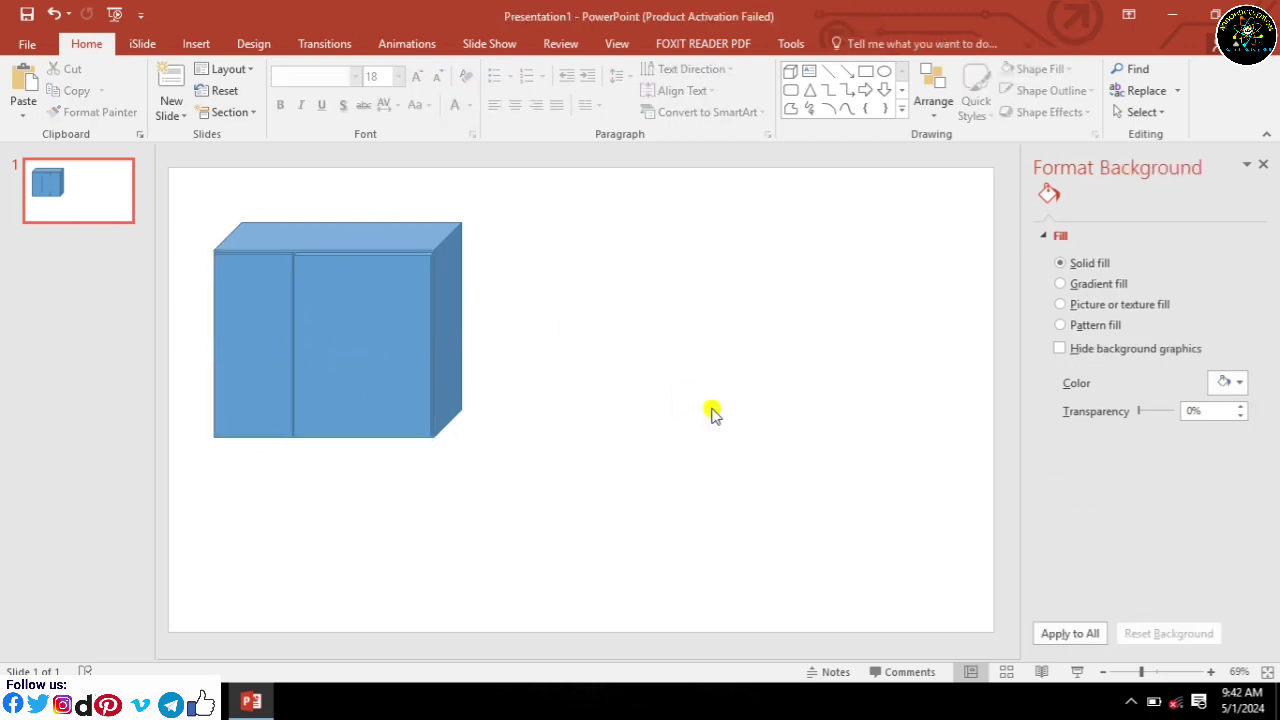
Zoom in and reposition the right front panel slightly up and right.
{"action": "left_click", "coordinate": [1210, 672]}
{"action": "left_click", "coordinate": [1210, 672]}
{"action": "left_click", "coordinate": [1210, 672]}
{"action": "left_click", "coordinate": [1210, 672]}
{"action": "left_click", "coordinate": [1210, 672]}
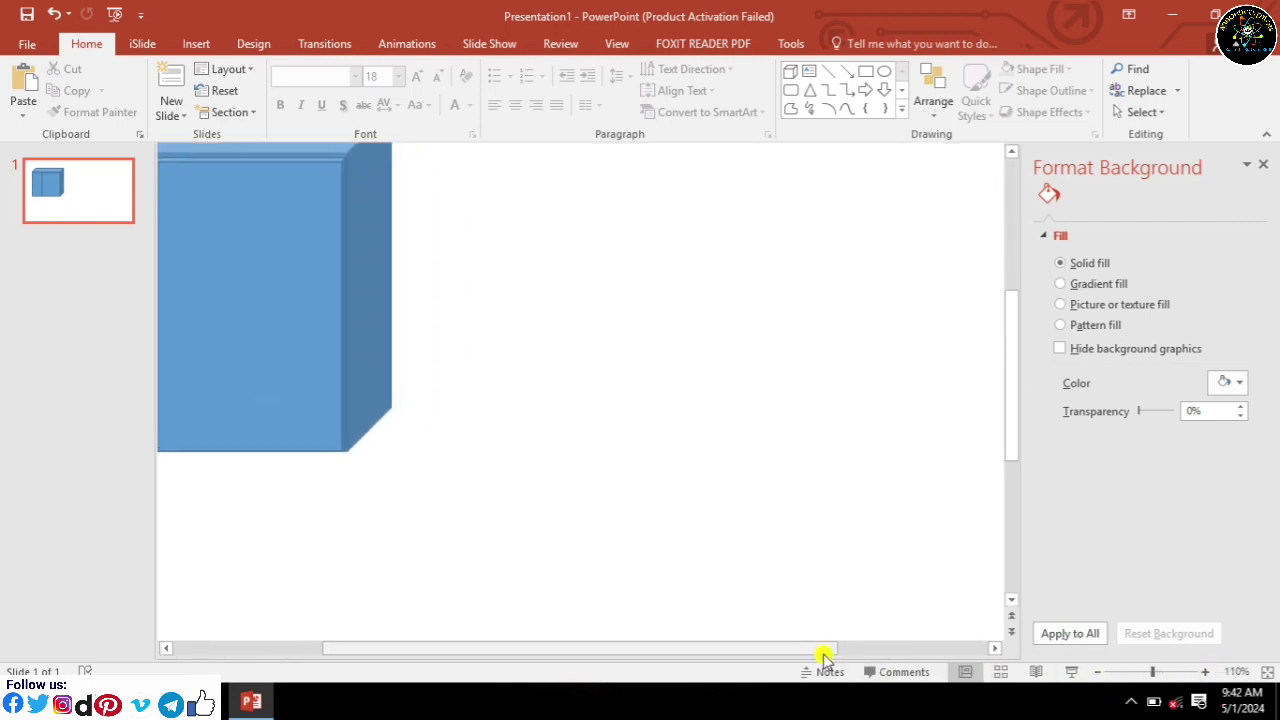
{"action": "left_click_drag", "start_coordinate": [781, 648], "coordinate": [631, 647]}
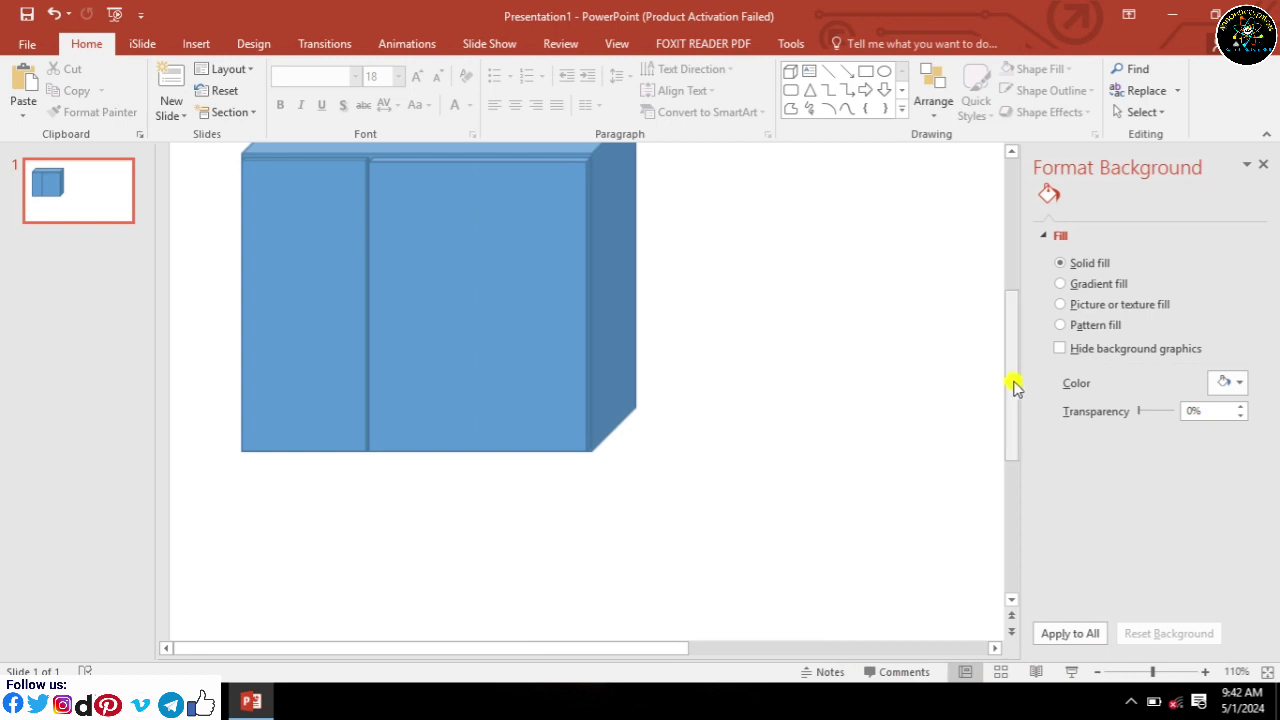
{"action": "left_click_drag", "start_coordinate": [1013, 380], "coordinate": [1013, 255]}
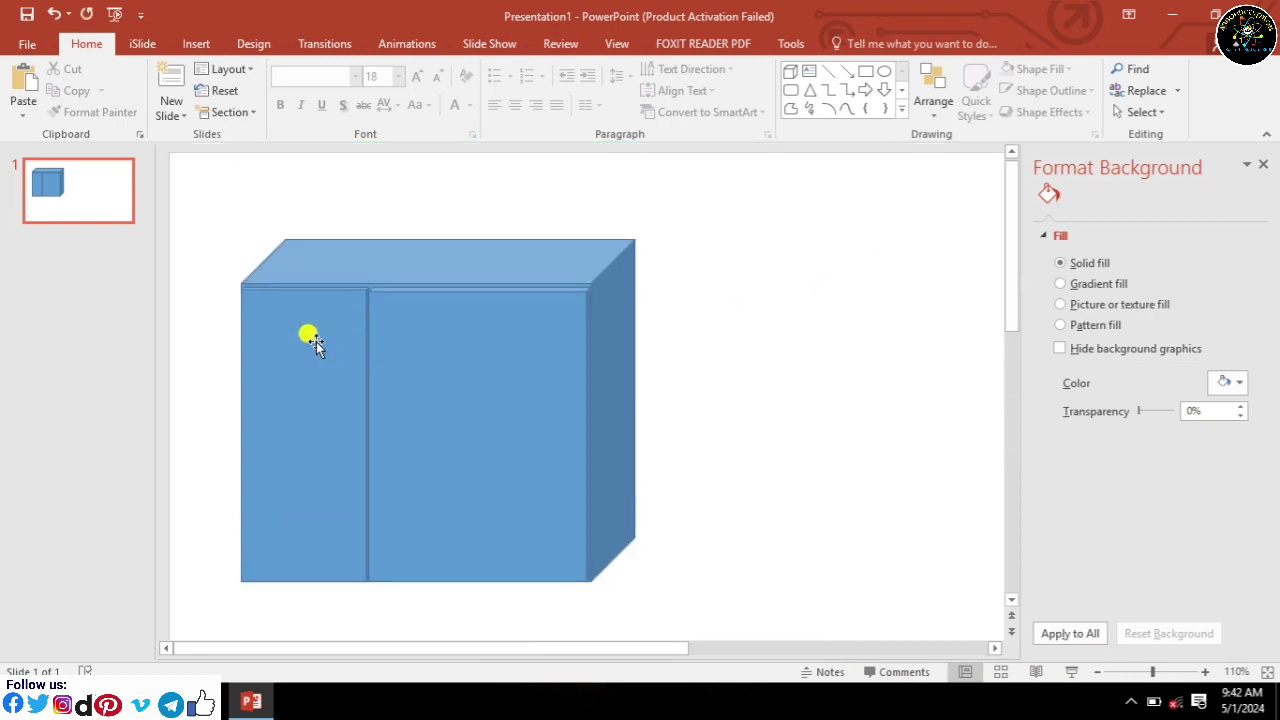
{"action": "left_click", "coordinate": [300, 328]}
{"action": "left_click", "coordinate": [242, 291]}
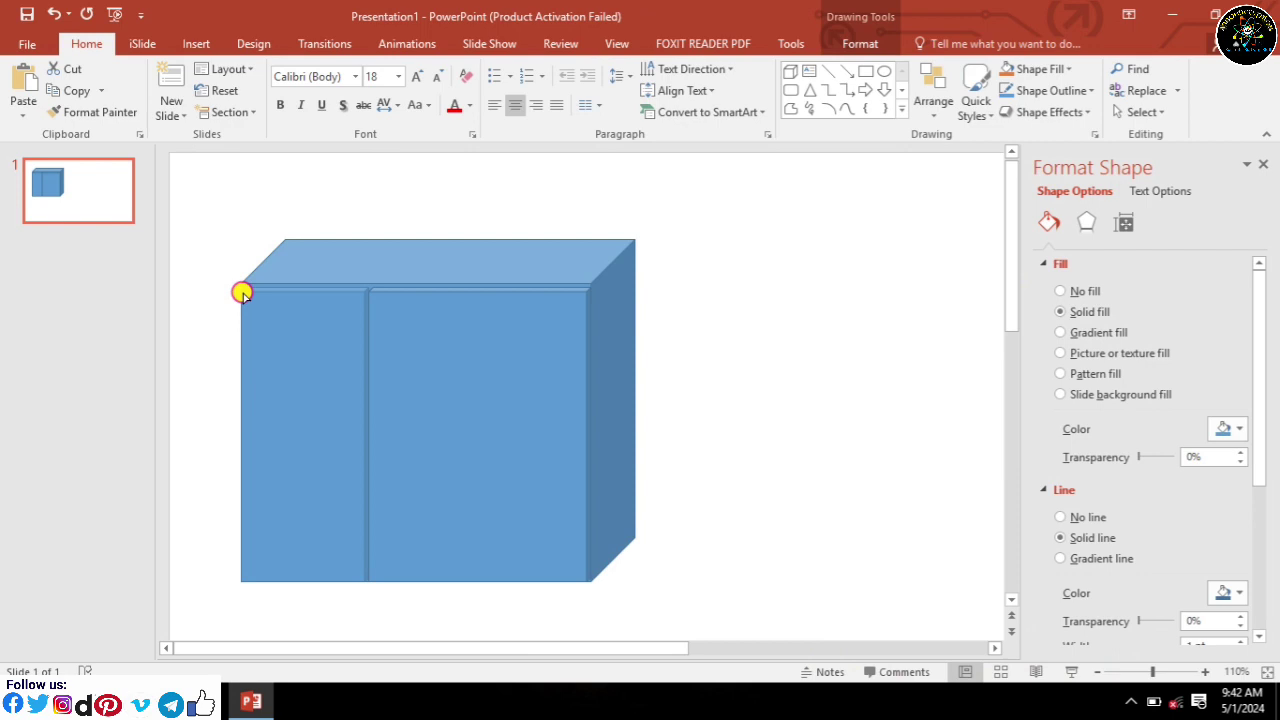
{"action": "left_click", "coordinate": [382, 296]}
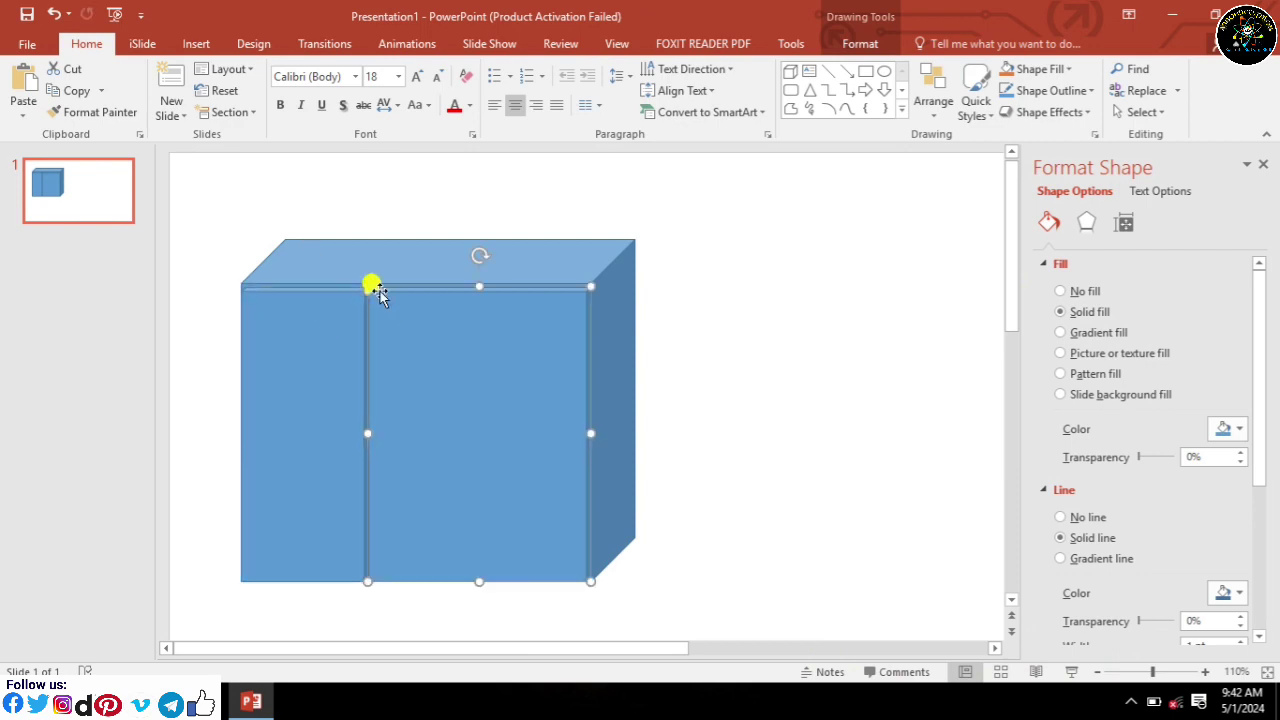
{"action": "left_click", "coordinate": [367, 291]}
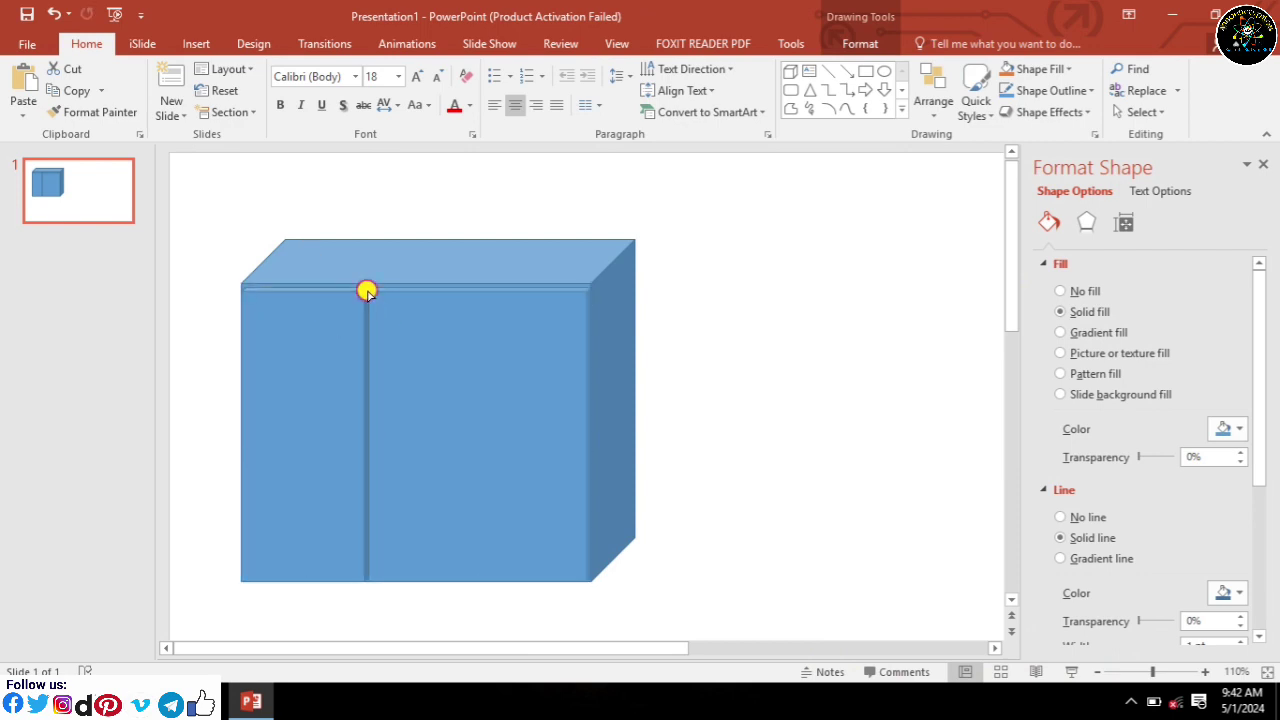
{"action": "left_click_drag", "start_coordinate": [367, 291], "coordinate": [366, 293]}
{"action": "left_click", "coordinate": [721, 366]}
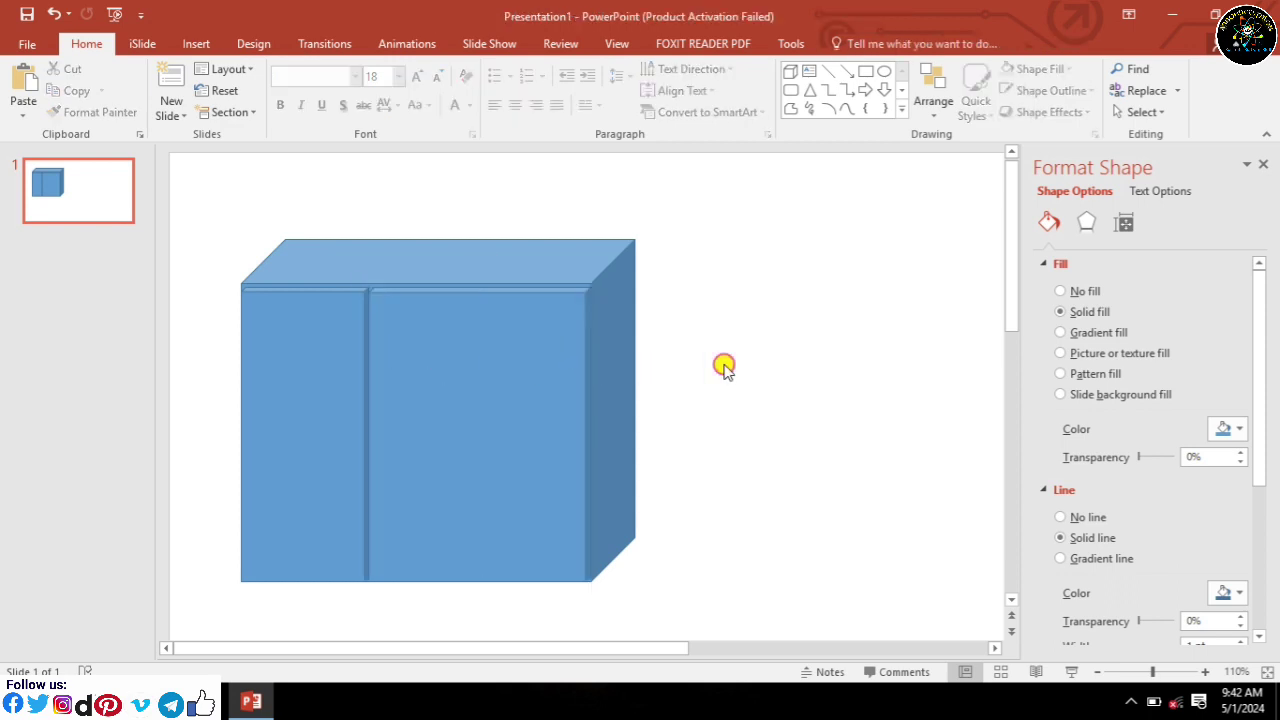
{"action": "left_click", "coordinate": [510, 477]}
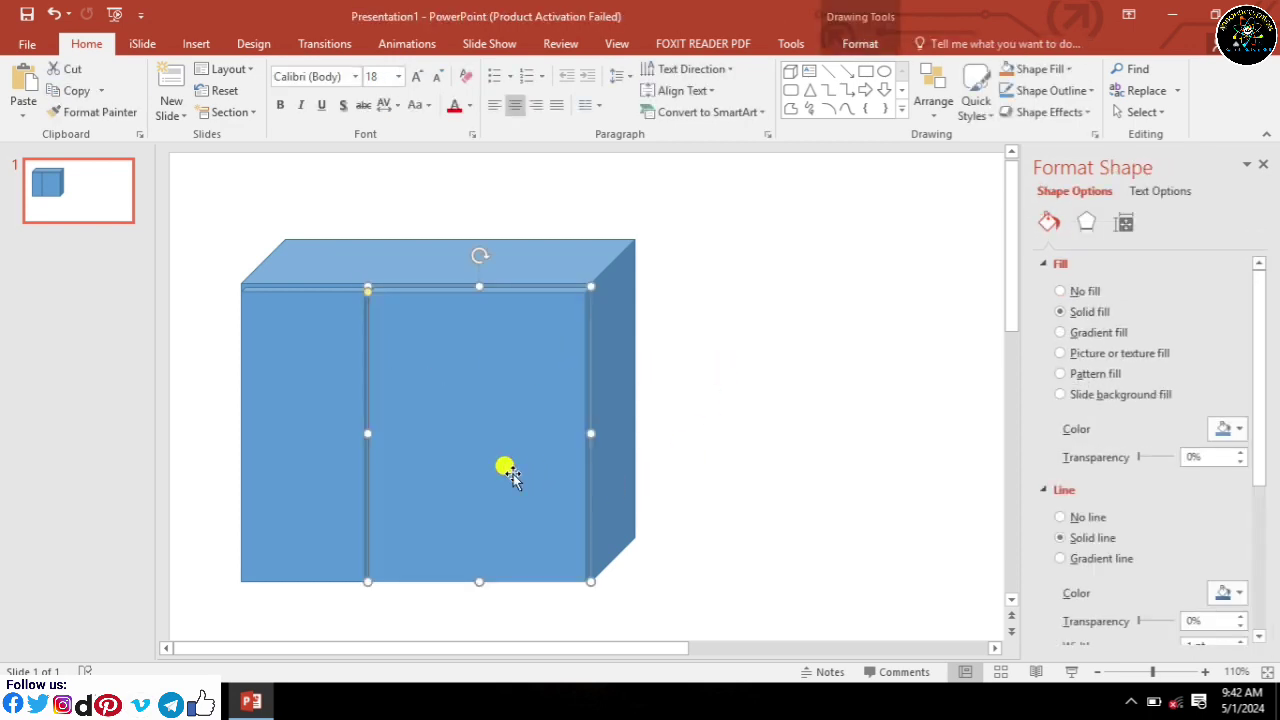
{"action": "key", "text": "Up"}
{"action": "key", "text": "Up"}
{"action": "key", "text": "Up"}
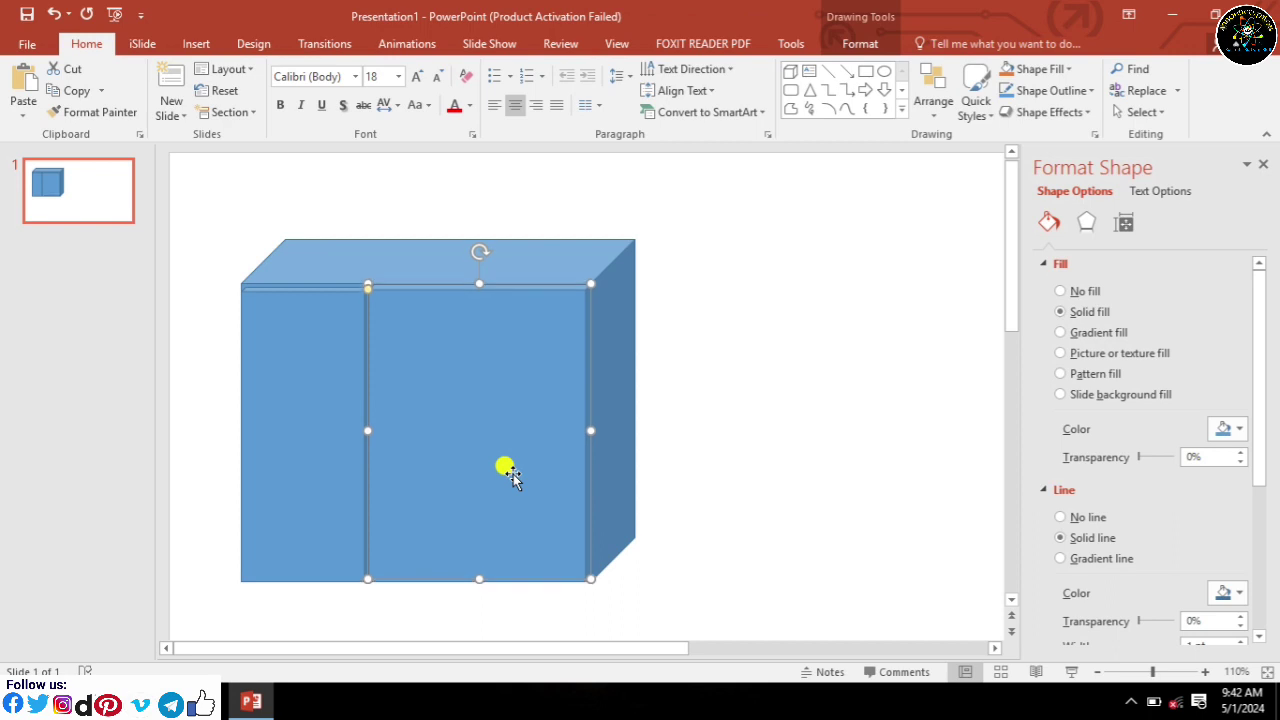
{"action": "key", "text": "Right"}
Align both front panels along their shared edge and with the box base.
{"action": "left_click", "coordinate": [263, 371]}
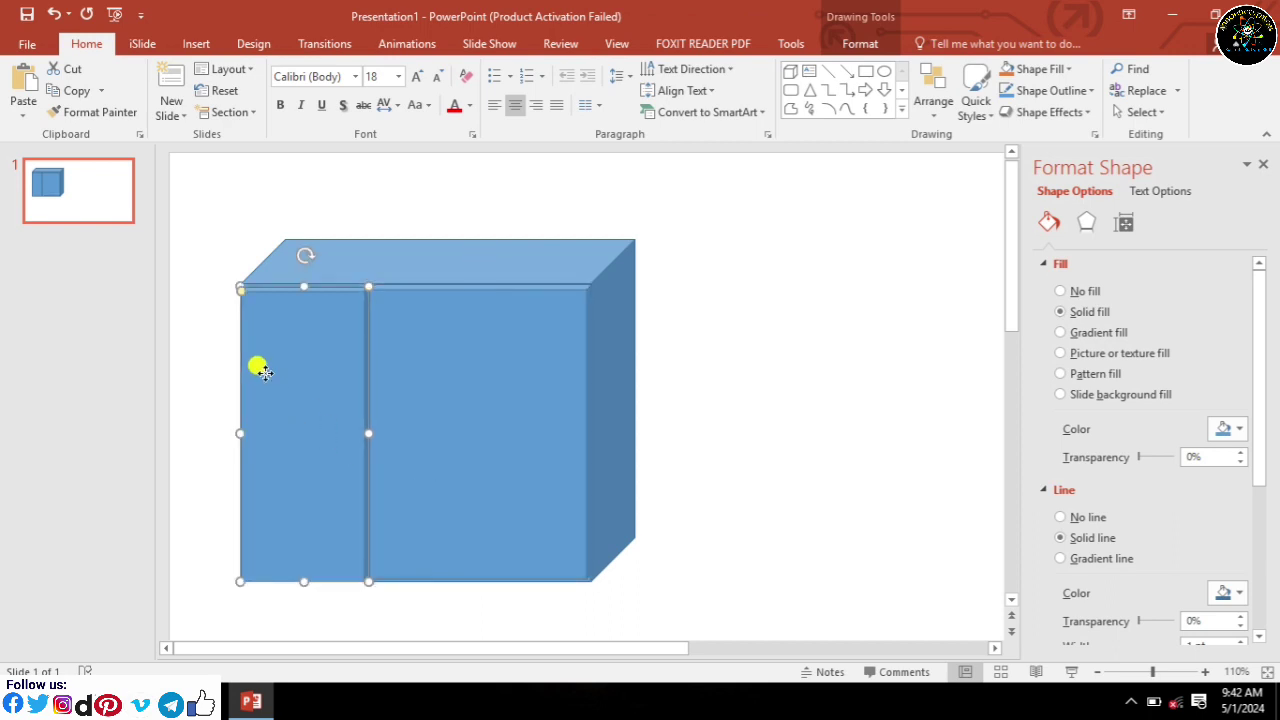
{"action": "key", "text": "ctrl+Up"}
{"action": "key", "text": "ctrl+Up"}
{"action": "key", "text": "ctrl+Up"}
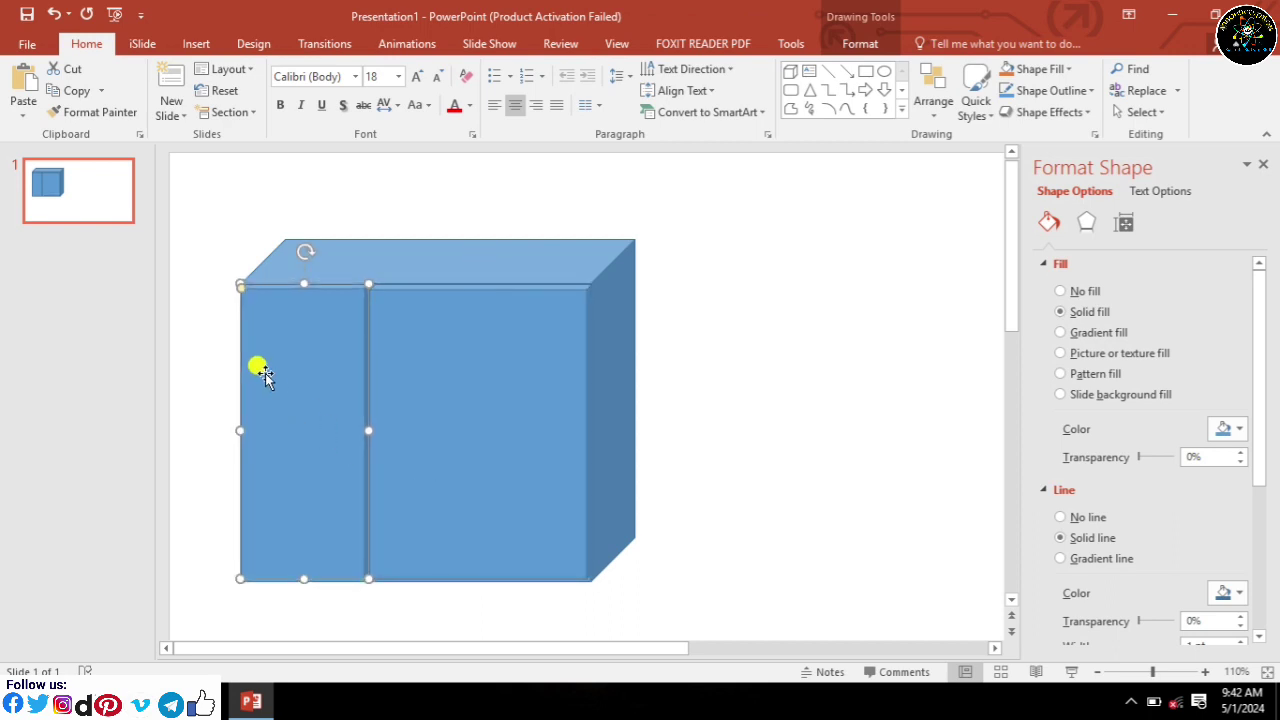
{"action": "key", "text": "ctrl+Left"}
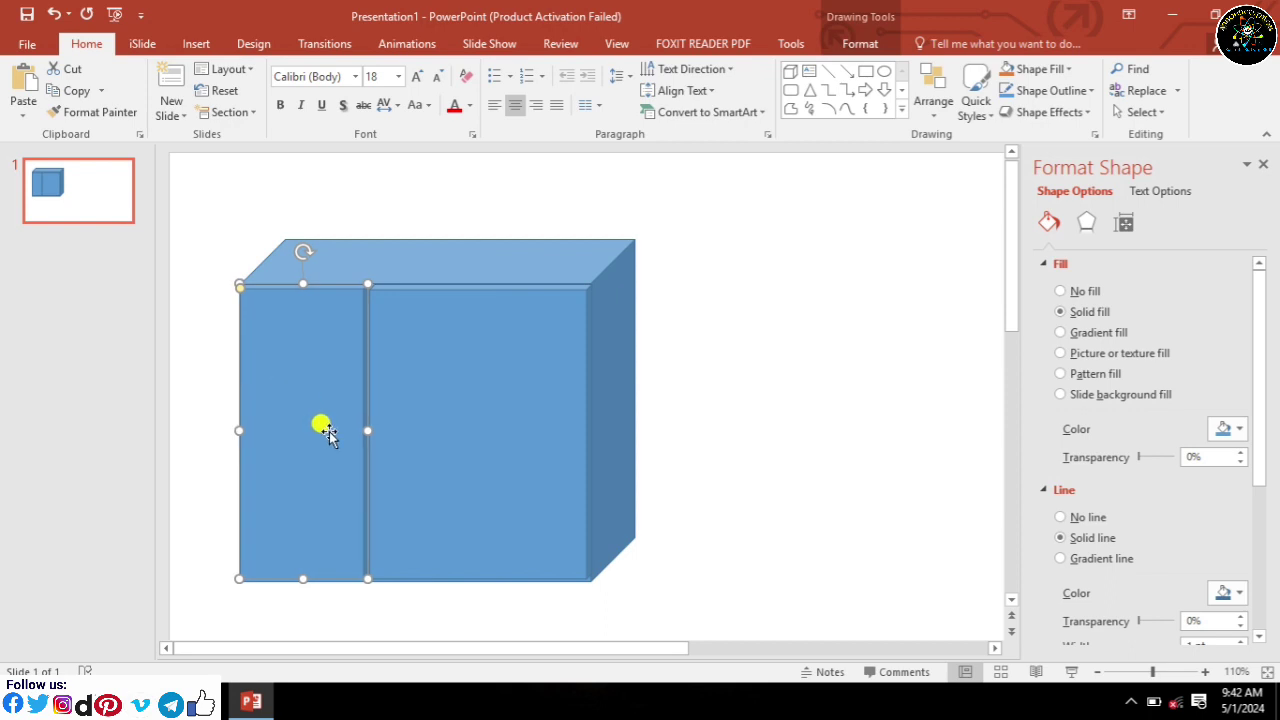
{"action": "left_click", "coordinate": [382, 447]}
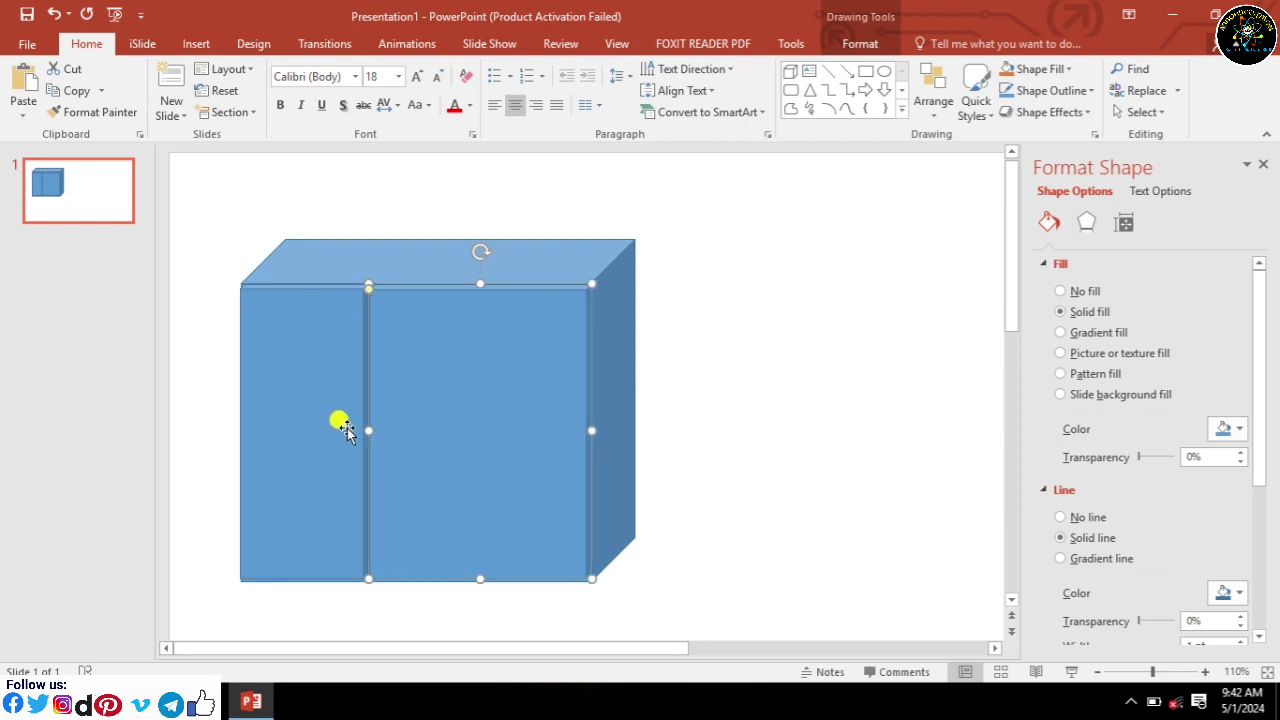
{"action": "left_click_drag", "start_coordinate": [362, 430], "coordinate": [368, 430]}
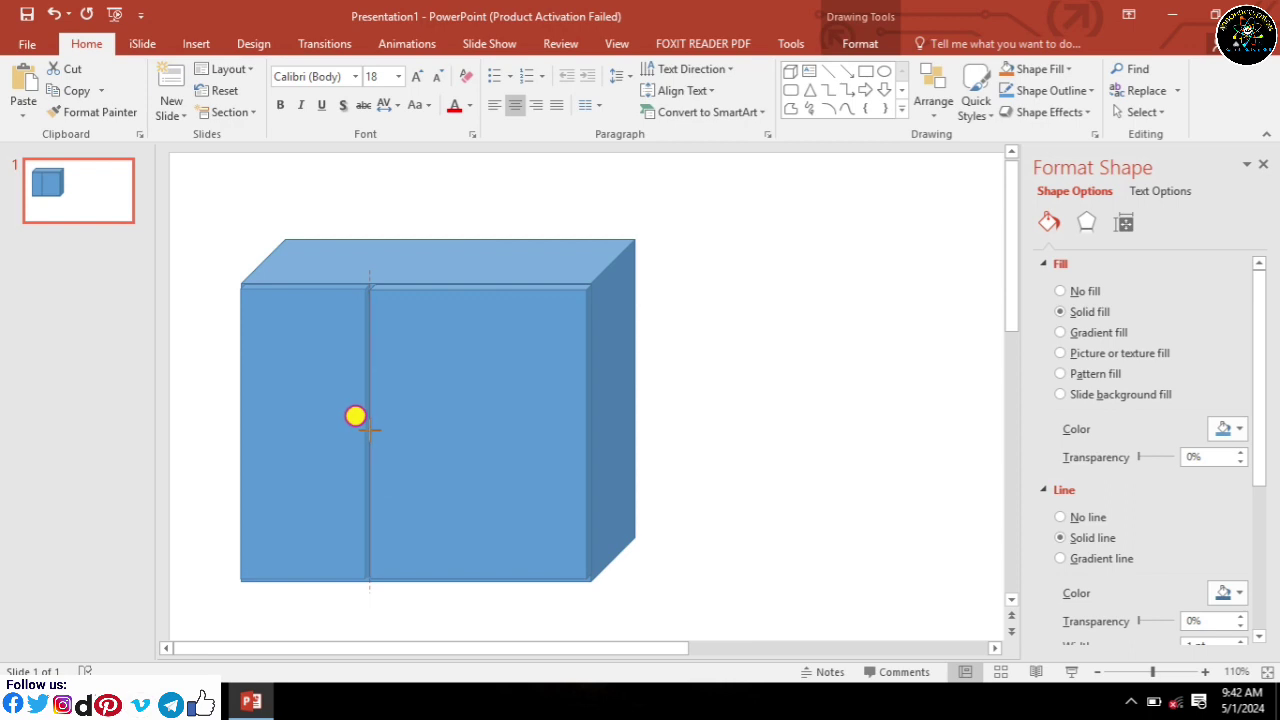
{"action": "left_click_drag", "start_coordinate": [369, 430], "coordinate": [370, 425]}
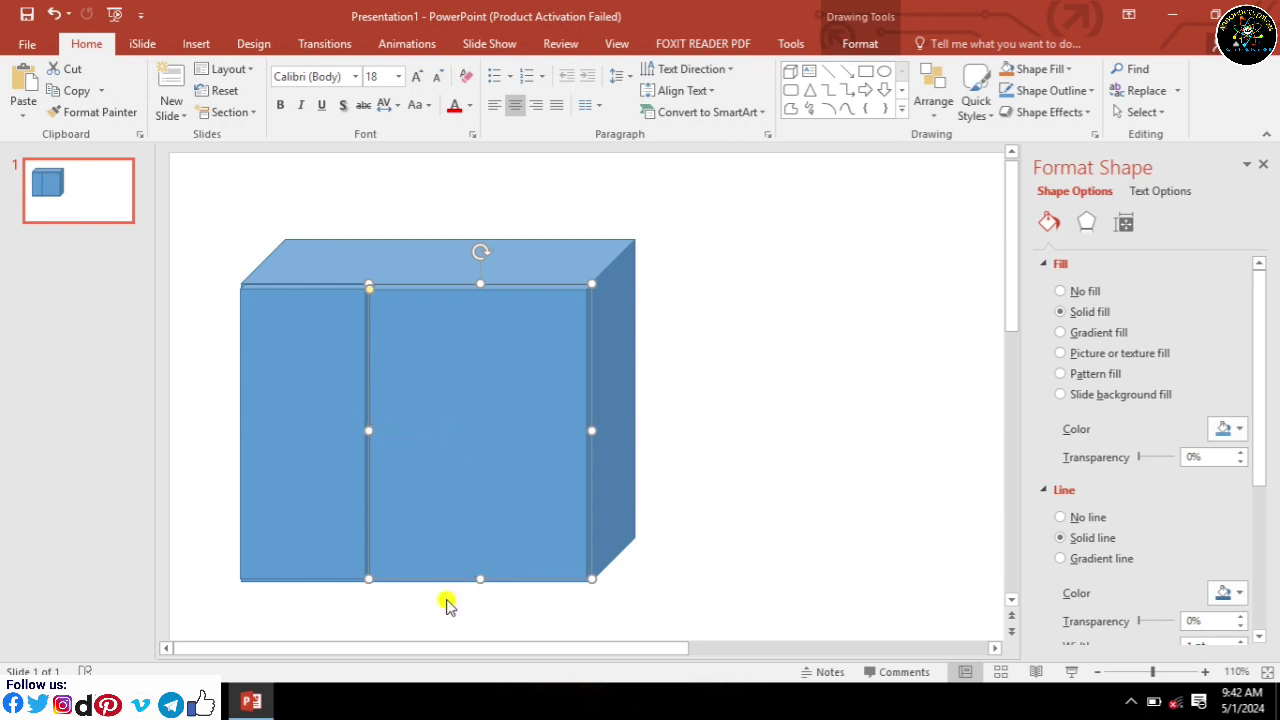
{"action": "left_click", "coordinate": [305, 565]}
{"action": "left_click_drag", "start_coordinate": [297, 572], "coordinate": [304, 585]}
{"action": "left_click", "coordinate": [445, 556]}
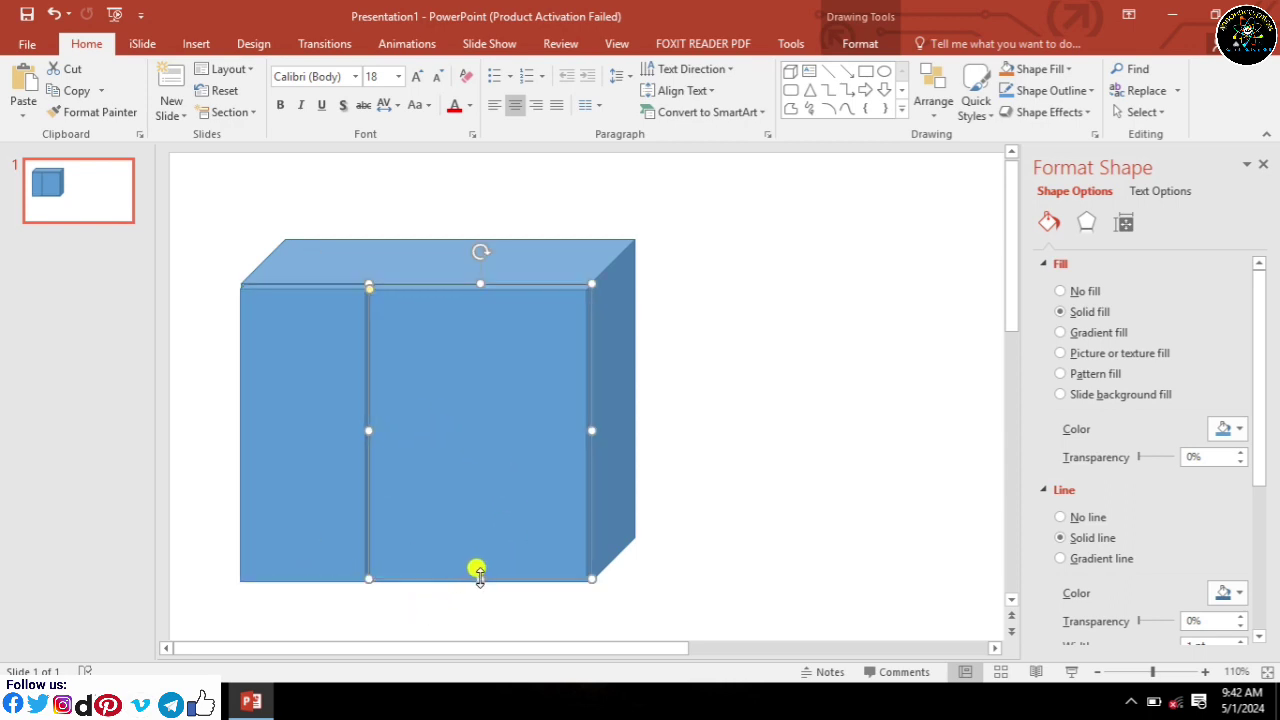
{"action": "left_click_drag", "start_coordinate": [477, 569], "coordinate": [478, 579]}
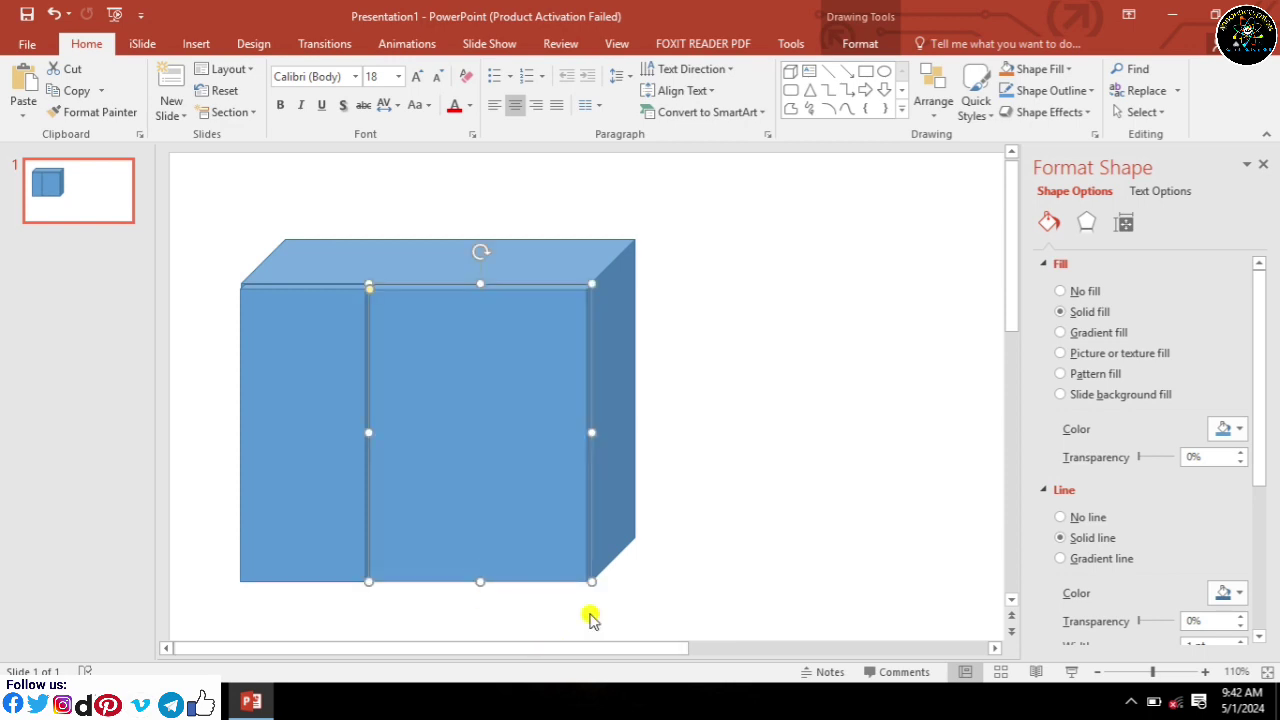
Select all cabinet shapes and move them together slightly right and up.
{"action": "left_click", "coordinate": [743, 479]}
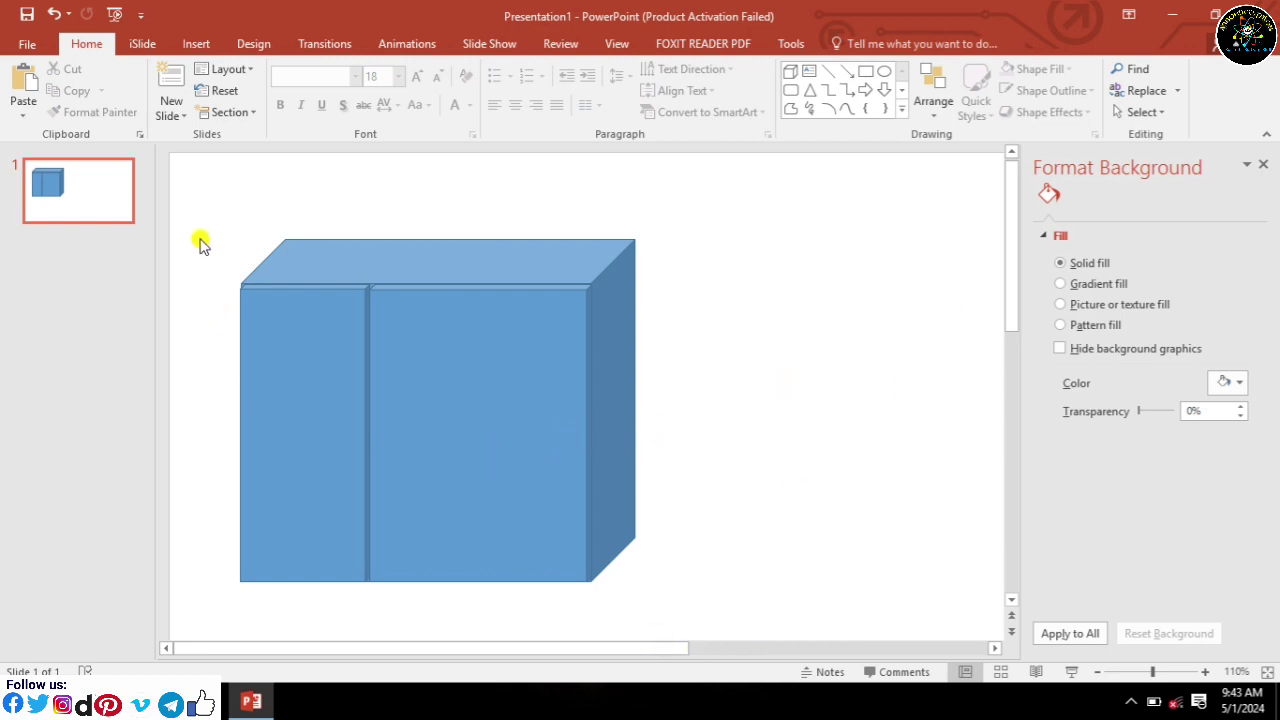
{"action": "left_click_drag", "start_coordinate": [198, 234], "coordinate": [729, 627]}
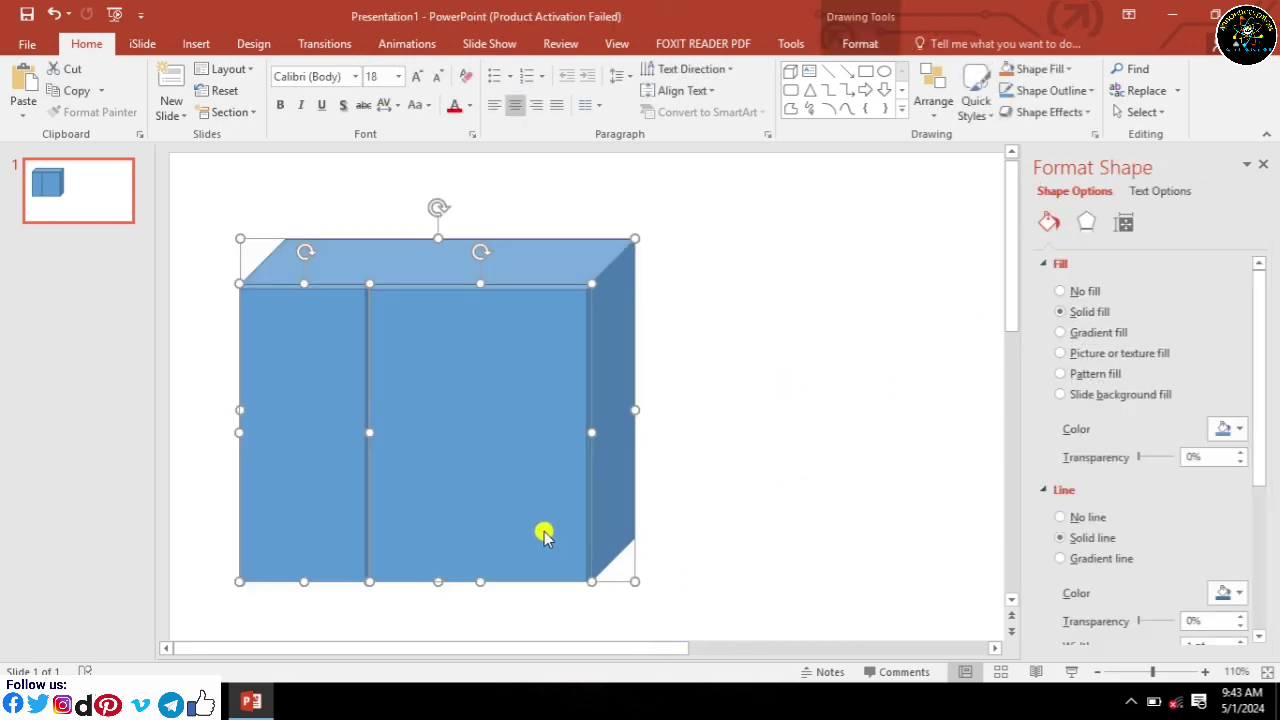
{"action": "mouse_move", "coordinate": [535, 520]}
{"action": "left_mouse_down"}
{"action": "mouse_move", "coordinate": [558, 499]}
{"action": "mouse_move", "coordinate": [558, 510]}
{"action": "left_mouse_up"}
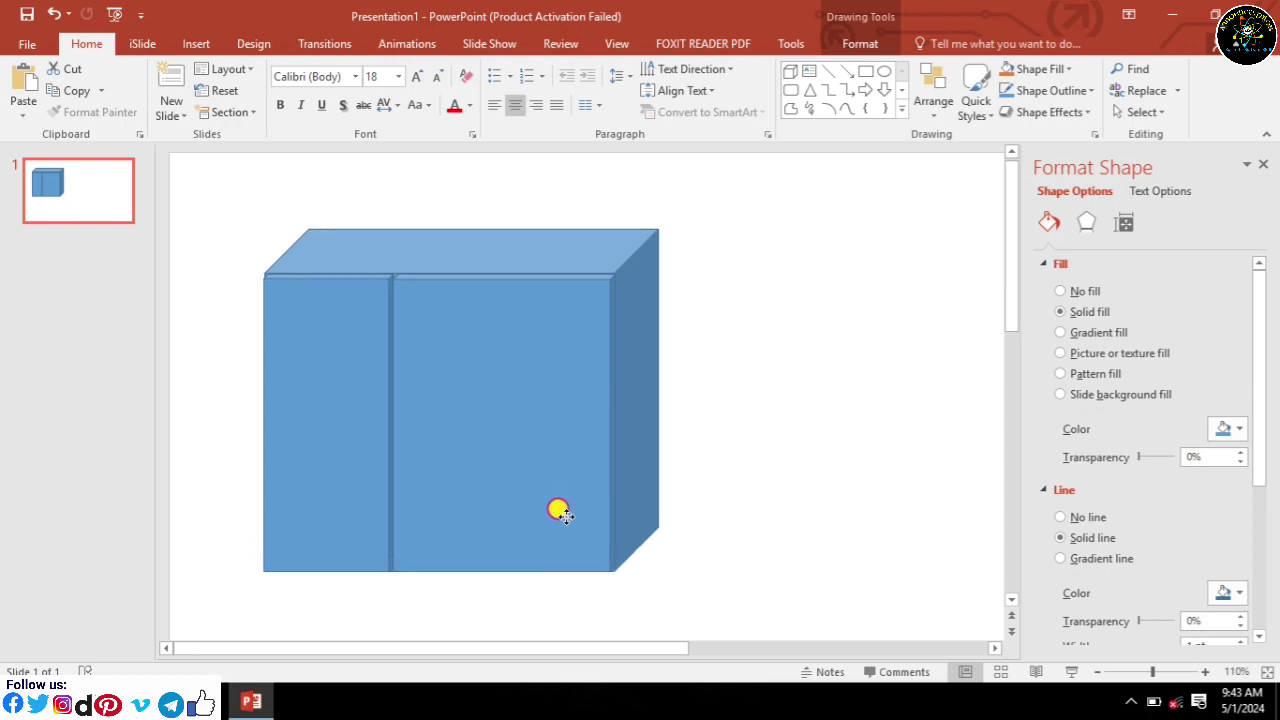
{"action": "left_click", "coordinate": [731, 506]}
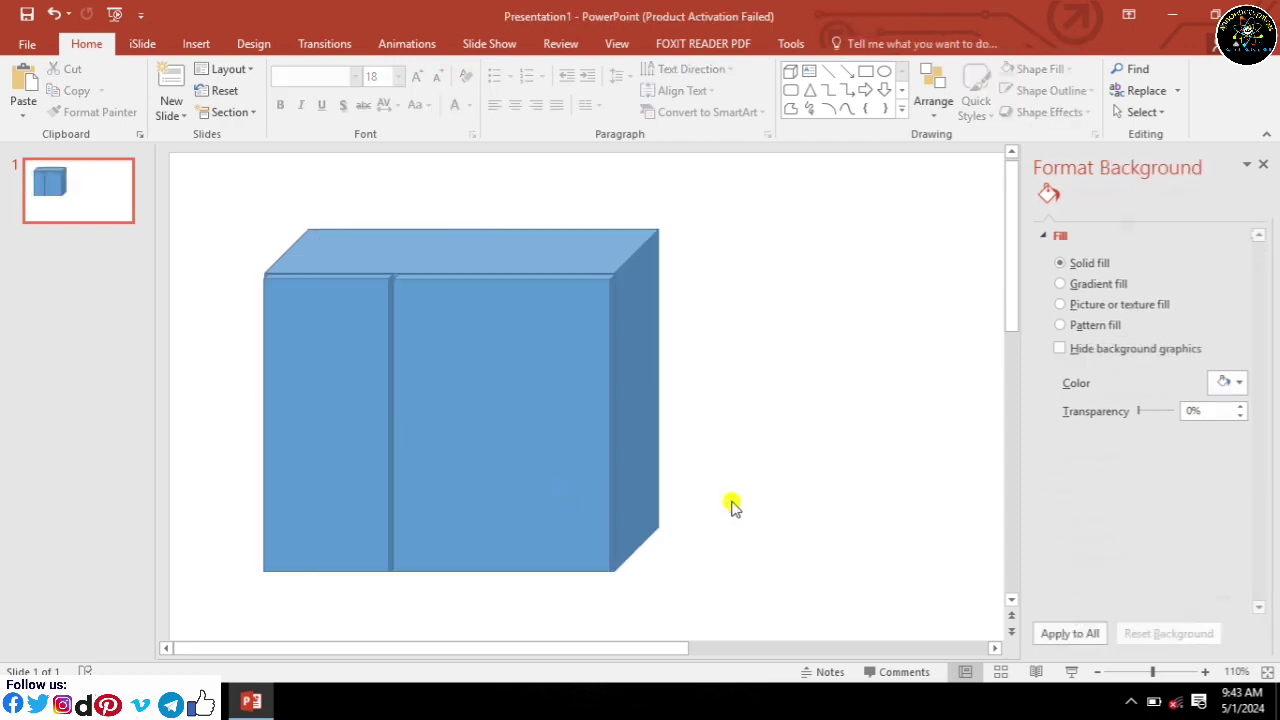
{"action": "left_click", "coordinate": [618, 334]}
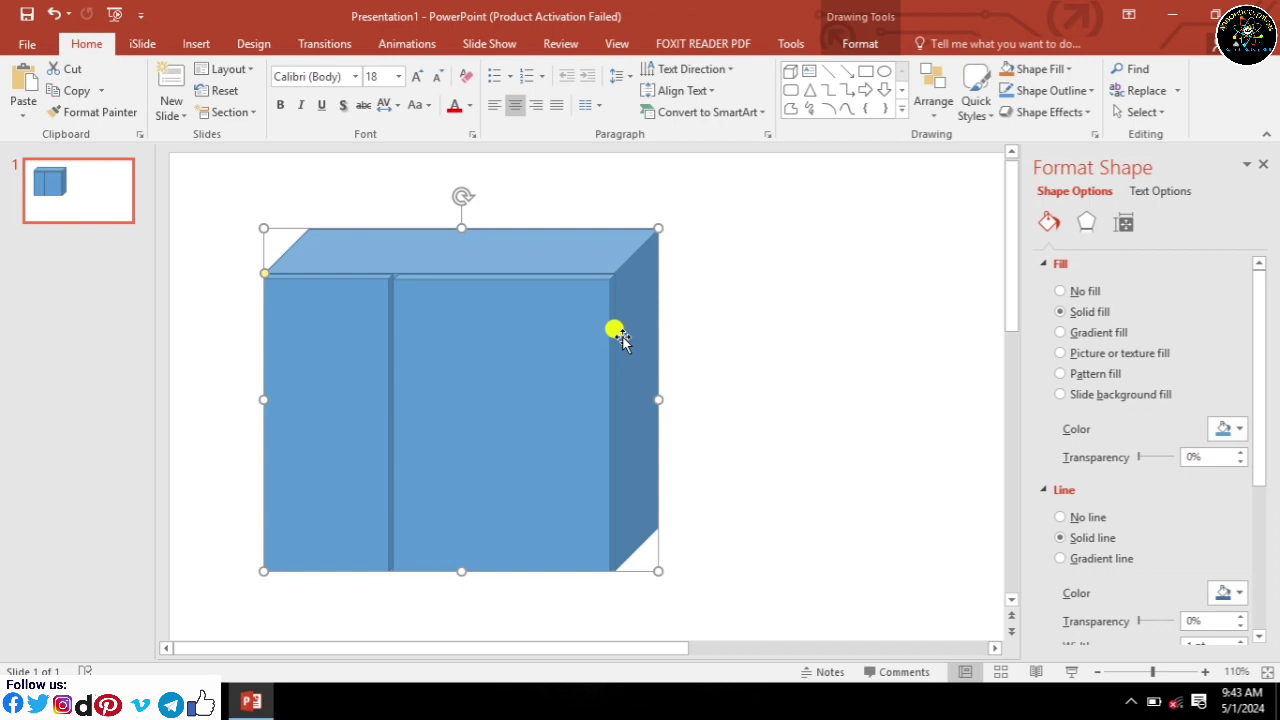
{"action": "left_click", "coordinate": [816, 260]}
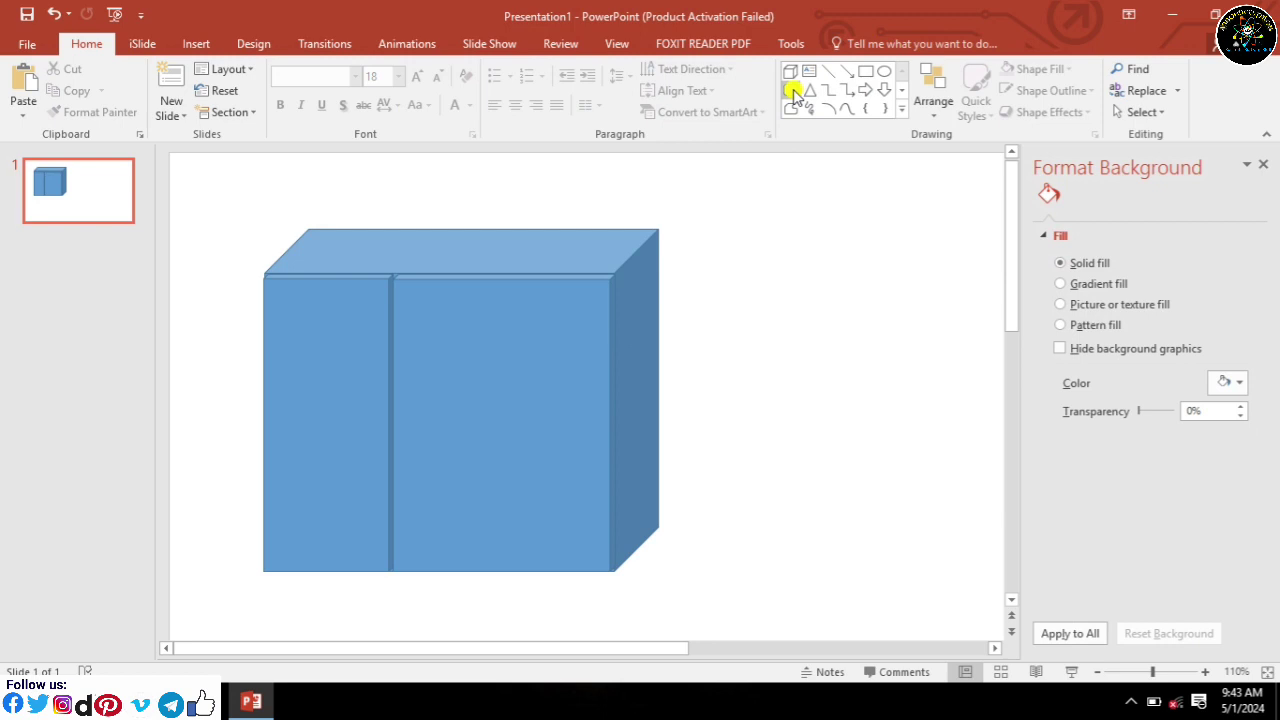
Draw a rounded rectangle window on the right door with a 2 pt black outline.
{"action": "left_click", "coordinate": [791, 91]}
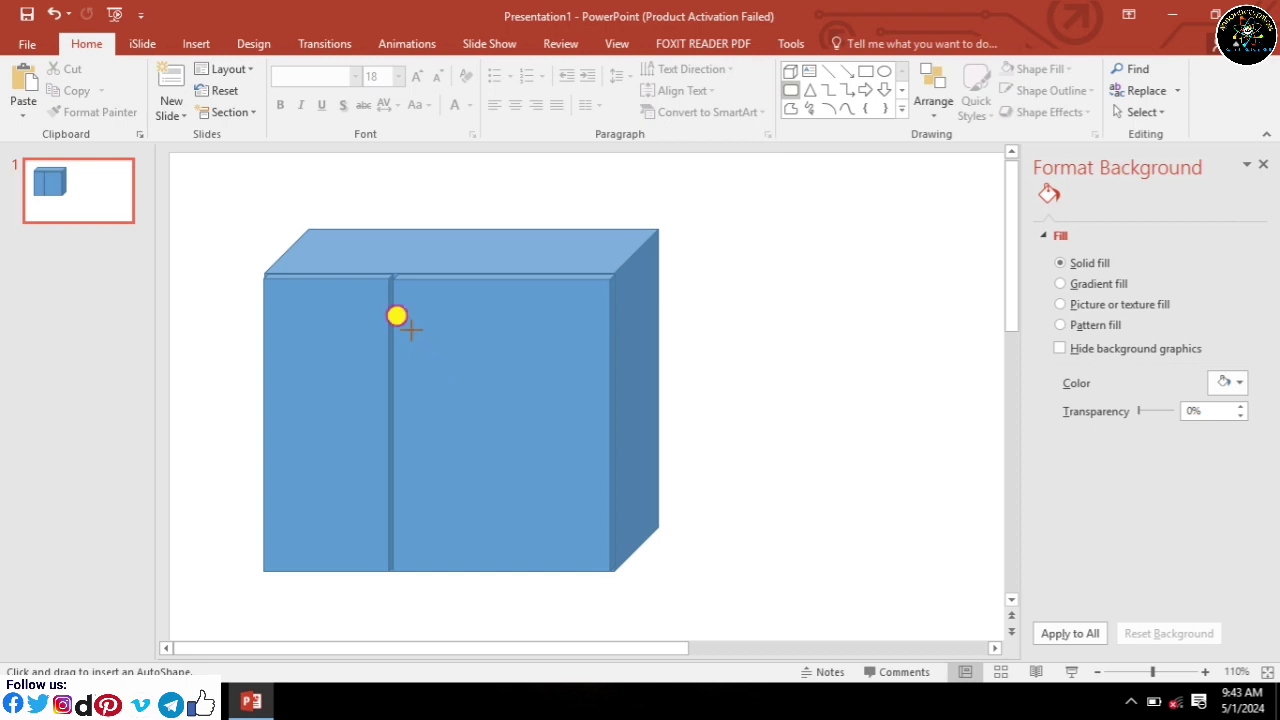
{"action": "left_click_drag", "start_coordinate": [410, 329], "coordinate": [569, 506]}
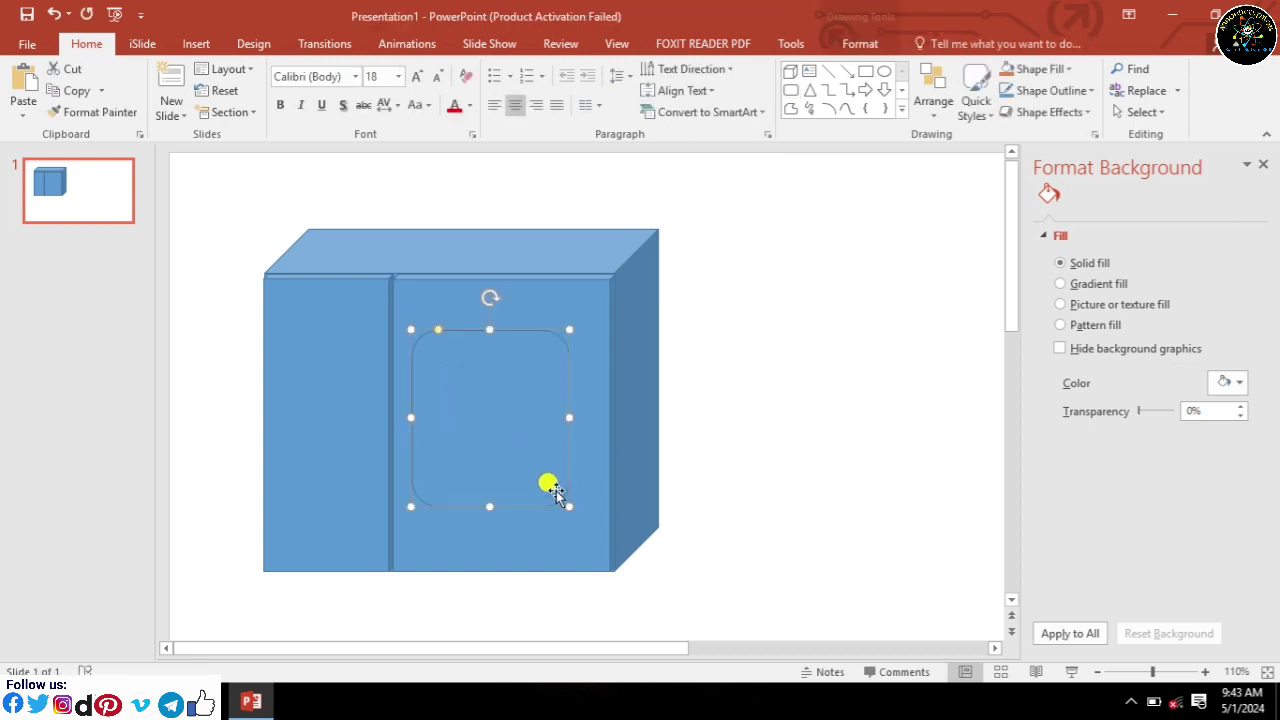
{"action": "left_click_drag", "start_coordinate": [509, 434], "coordinate": [521, 433]}
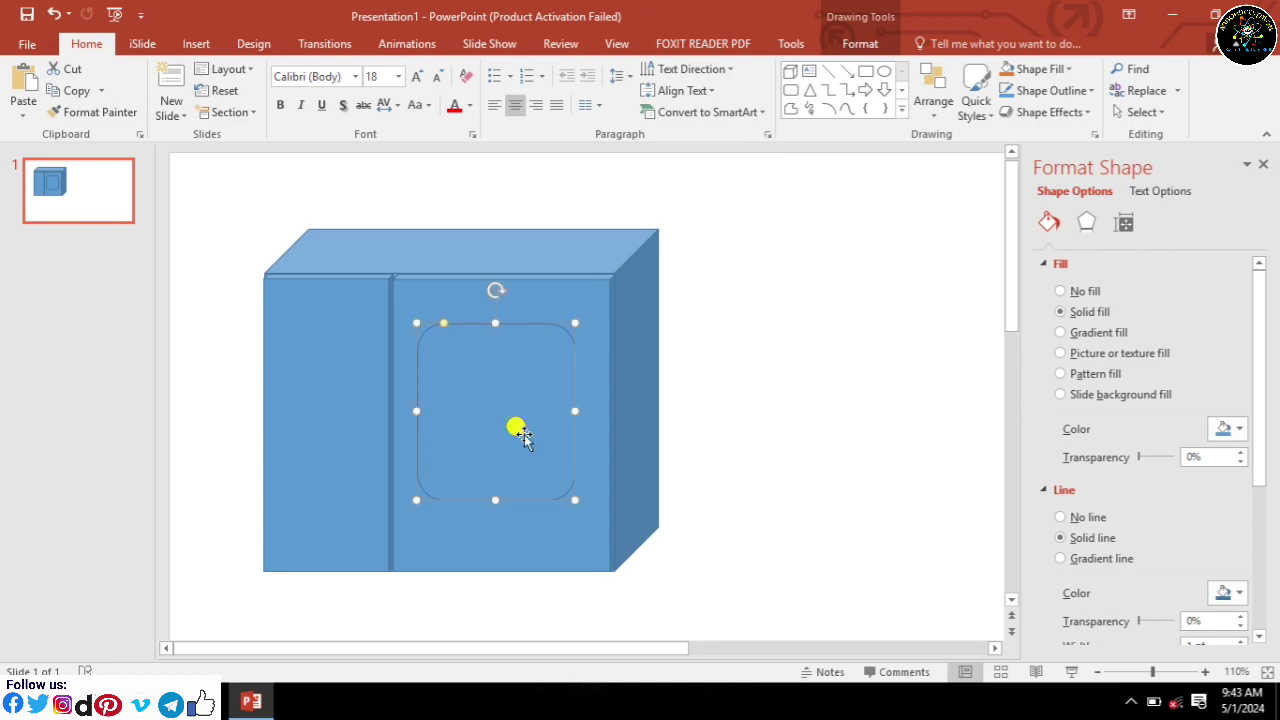
{"action": "left_click", "coordinate": [1238, 593]}
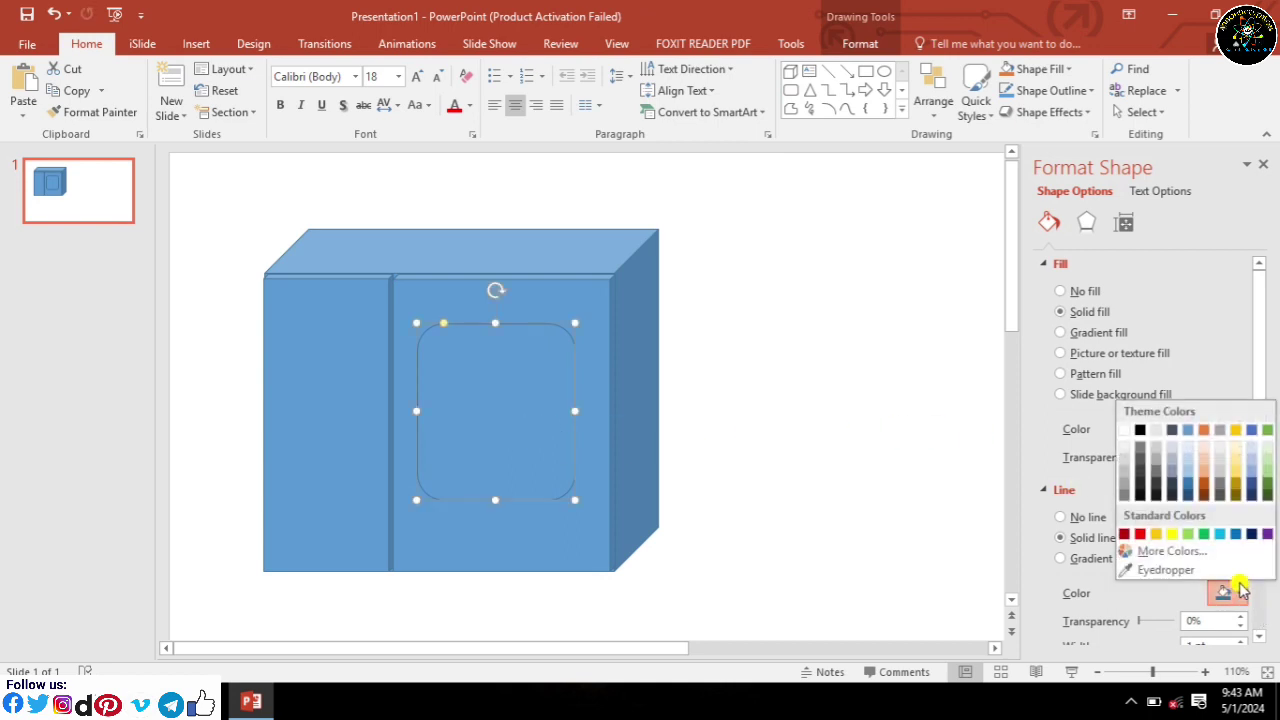
{"action": "left_click", "coordinate": [1140, 430]}
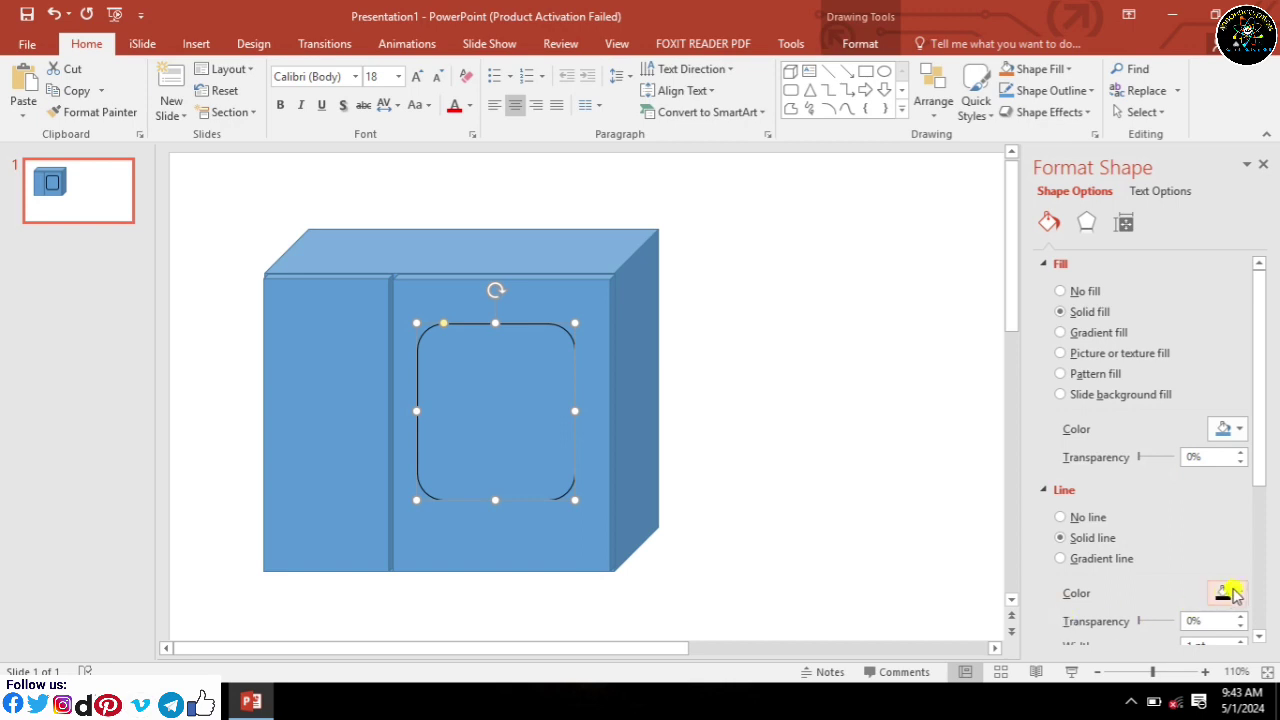
{"action": "left_click_drag", "start_coordinate": [1258, 430], "coordinate": [1265, 455]}
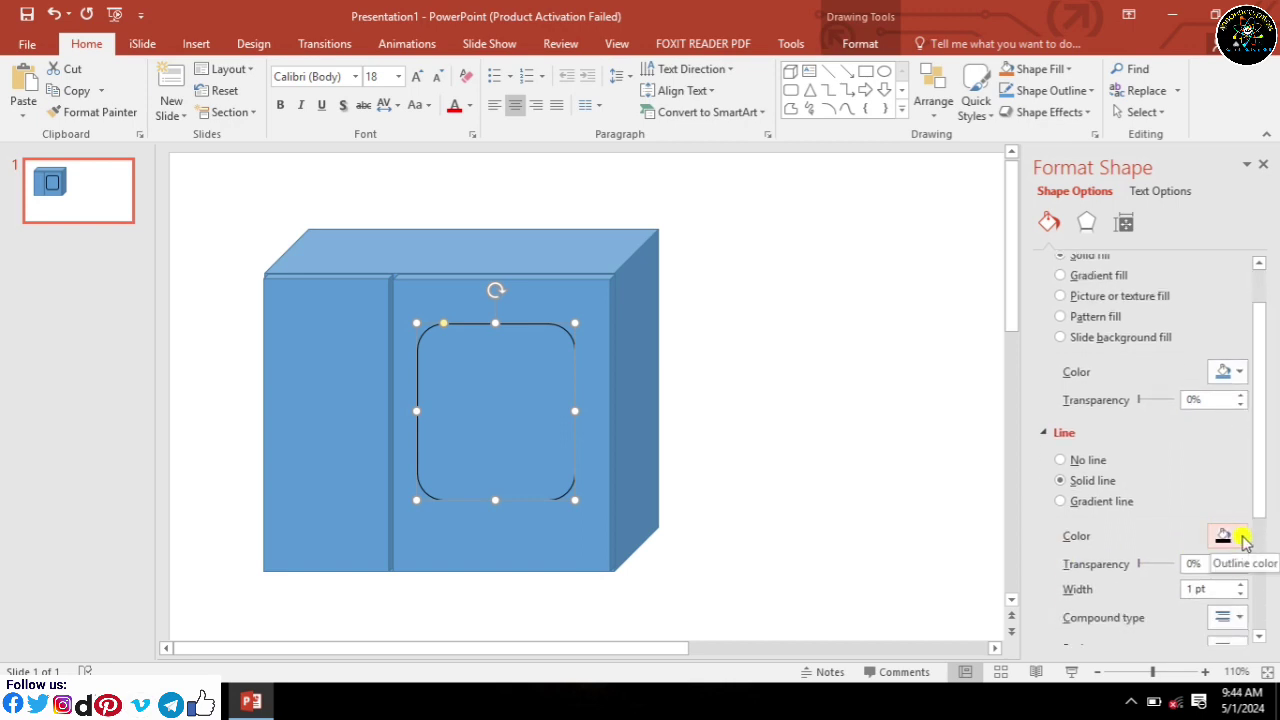
{"action": "left_click", "coordinate": [1241, 584]}
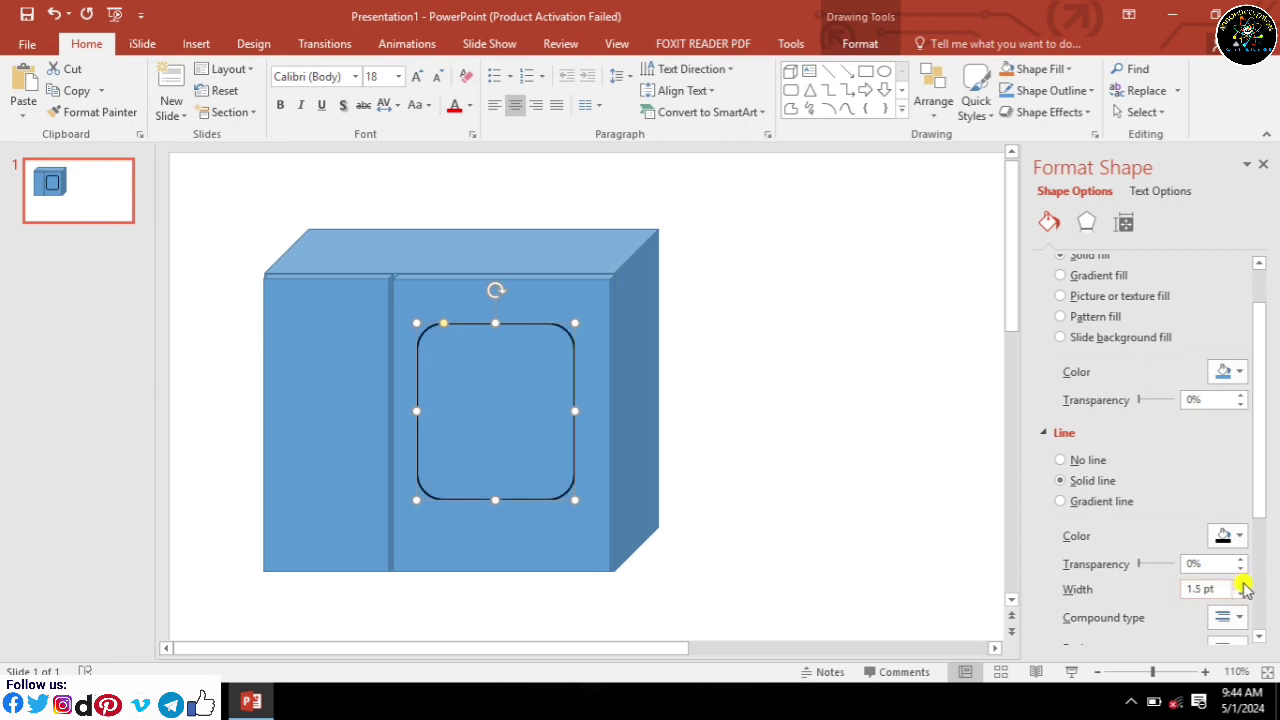
{"action": "left_click", "coordinate": [1241, 584]}
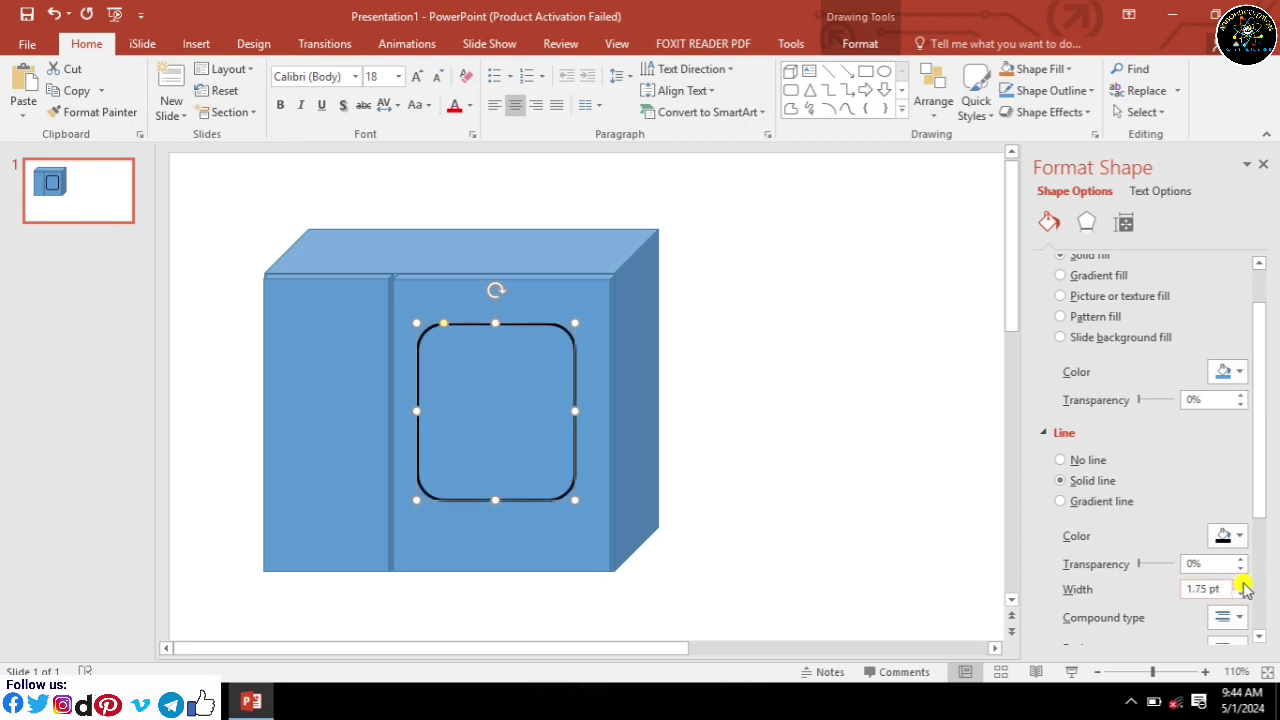
Fill the rounded window light grey.
{"action": "left_click", "coordinate": [1231, 371]}
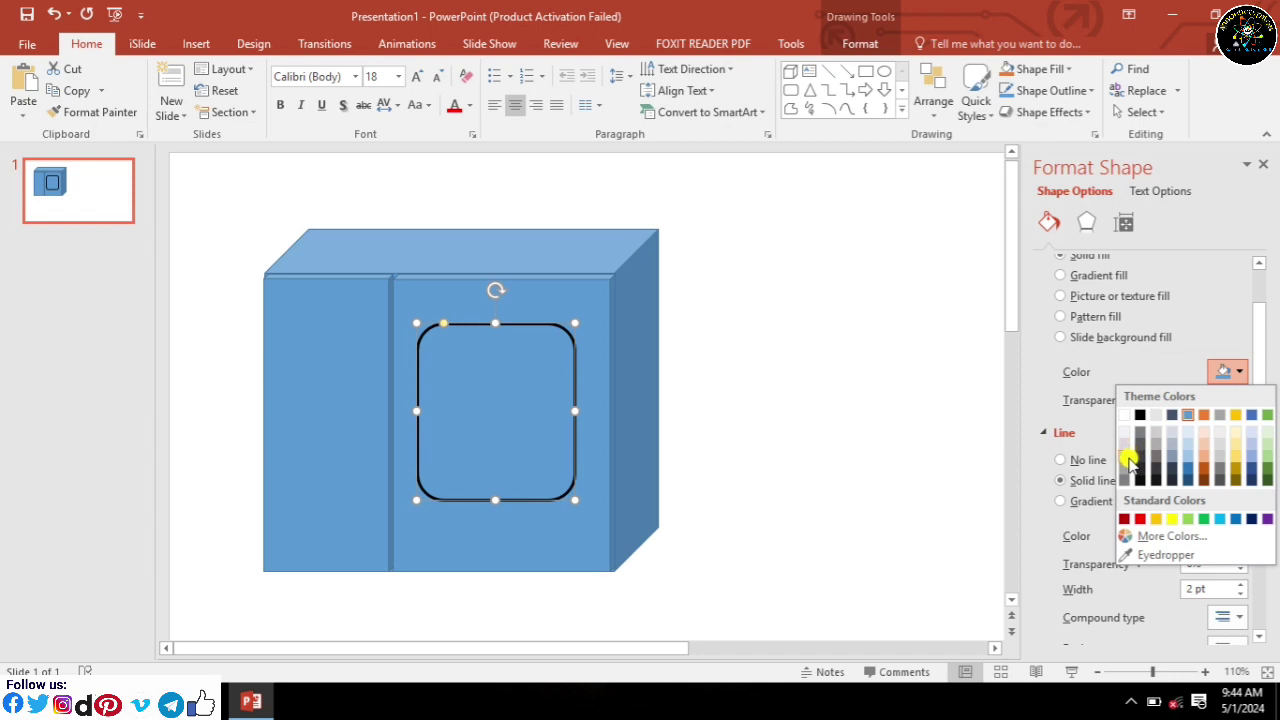
{"action": "left_click", "coordinate": [1125, 460]}
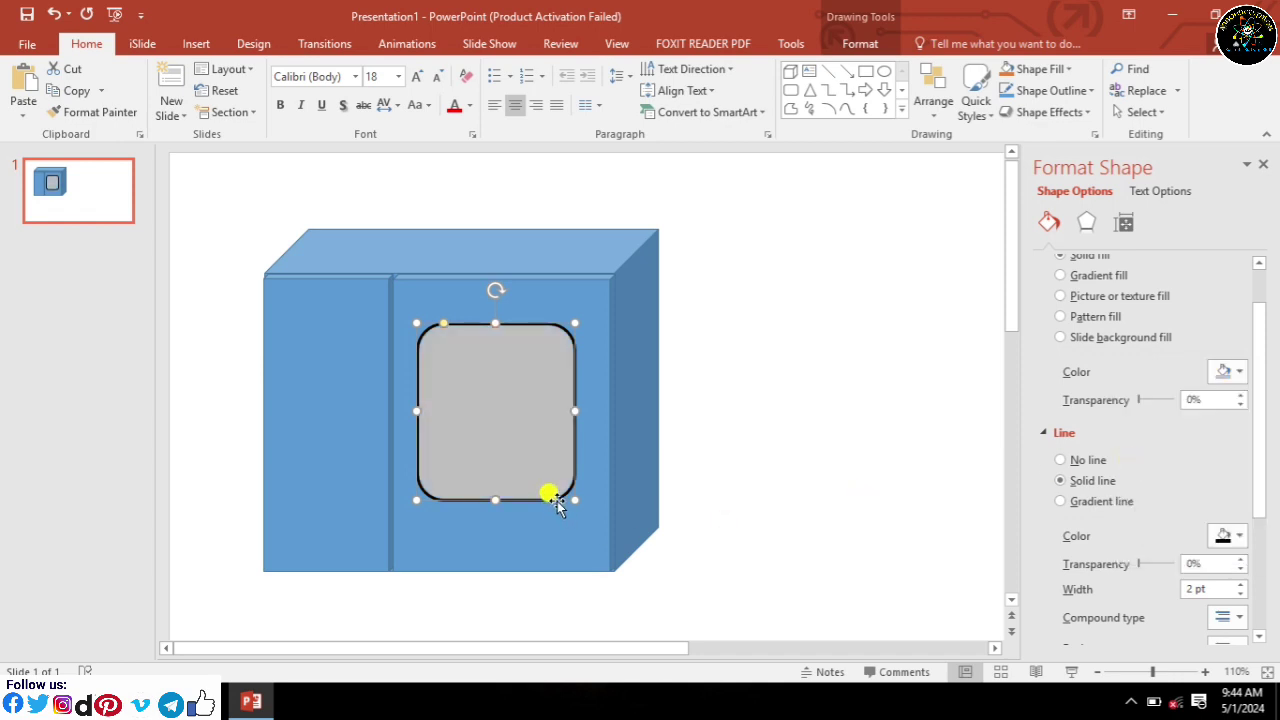
{"action": "left_click", "coordinate": [1231, 371]}
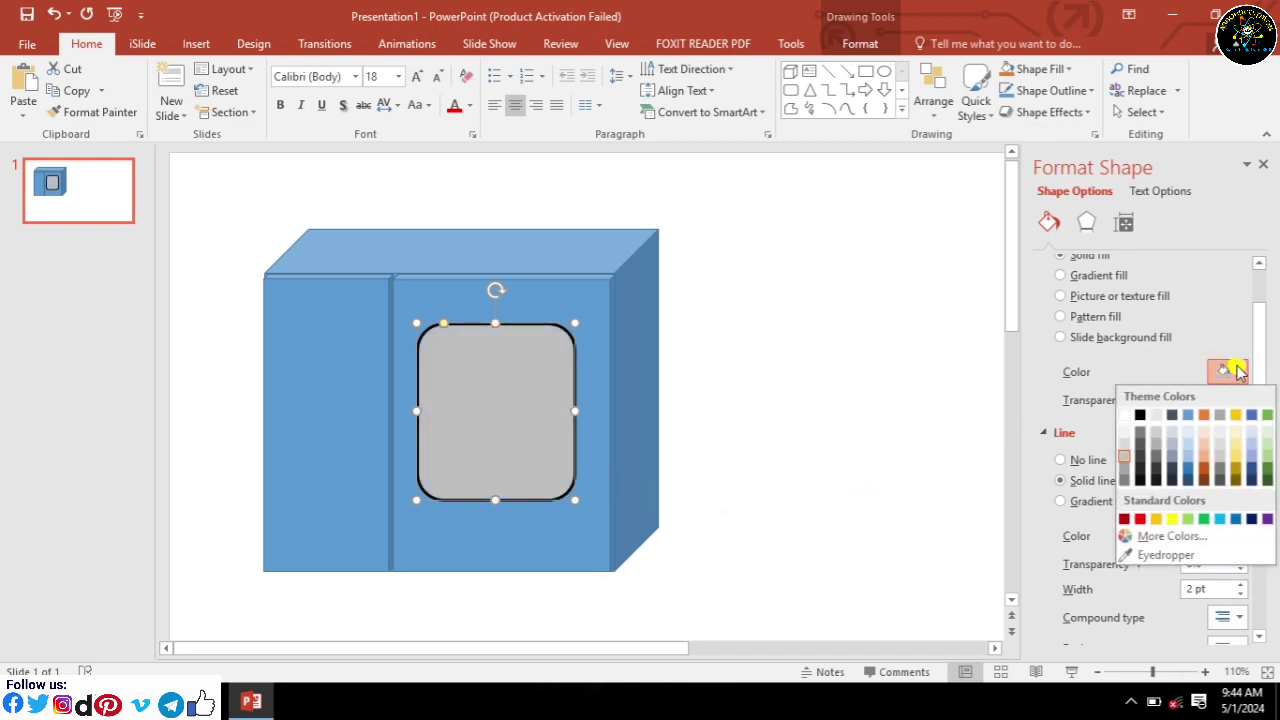
{"action": "left_click", "coordinate": [1125, 462]}
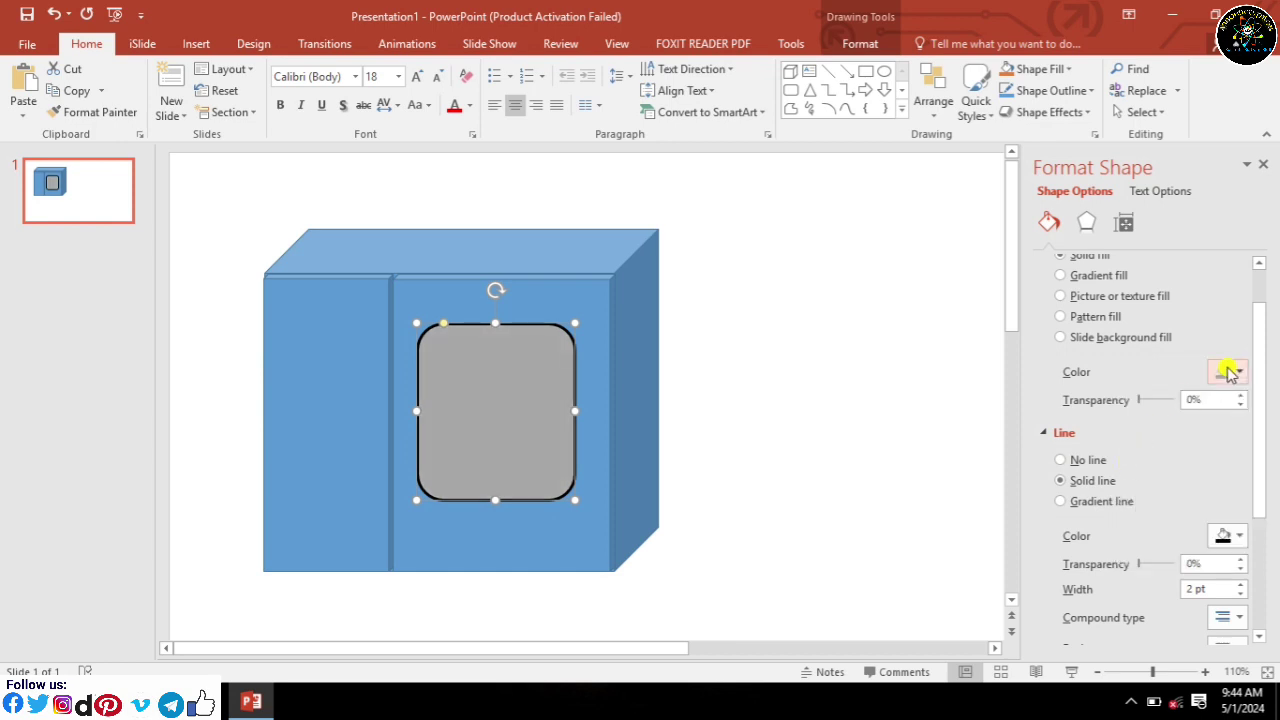
{"action": "left_click", "coordinate": [1237, 370]}
{"action": "left_click", "coordinate": [1124, 448]}
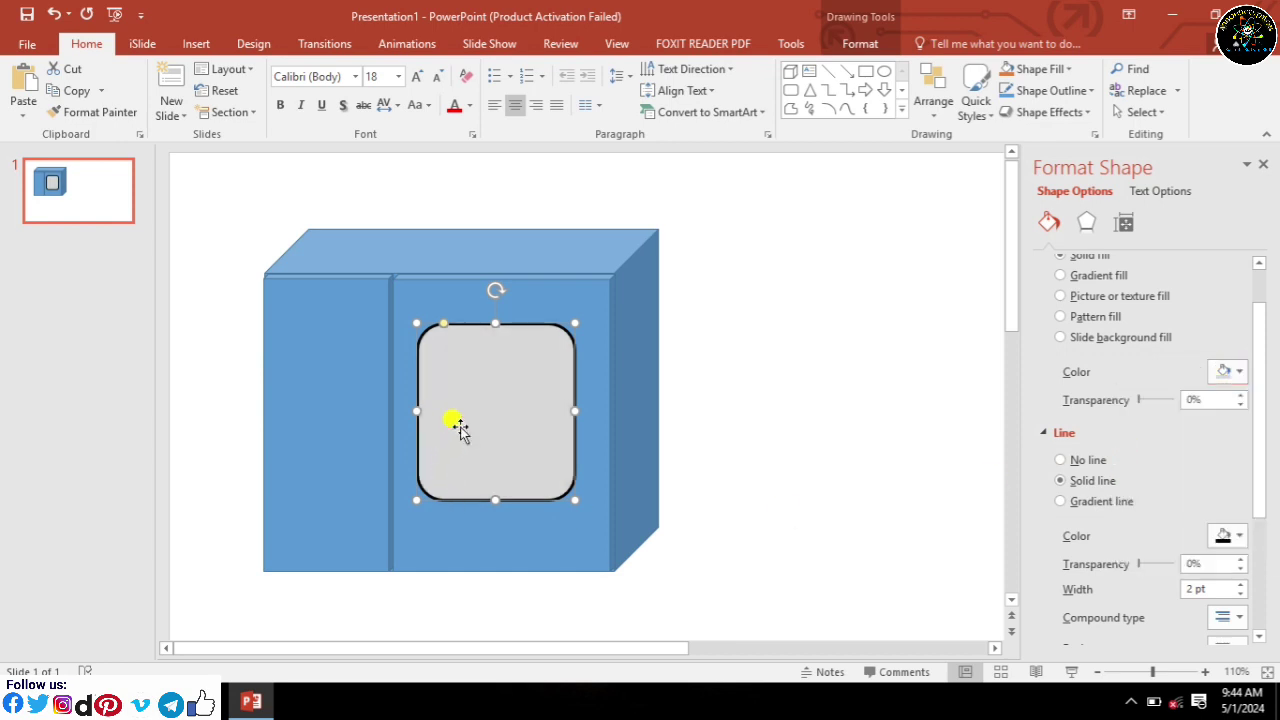
{"action": "left_click", "coordinate": [705, 388]}
{"action": "left_click", "coordinate": [536, 403]}
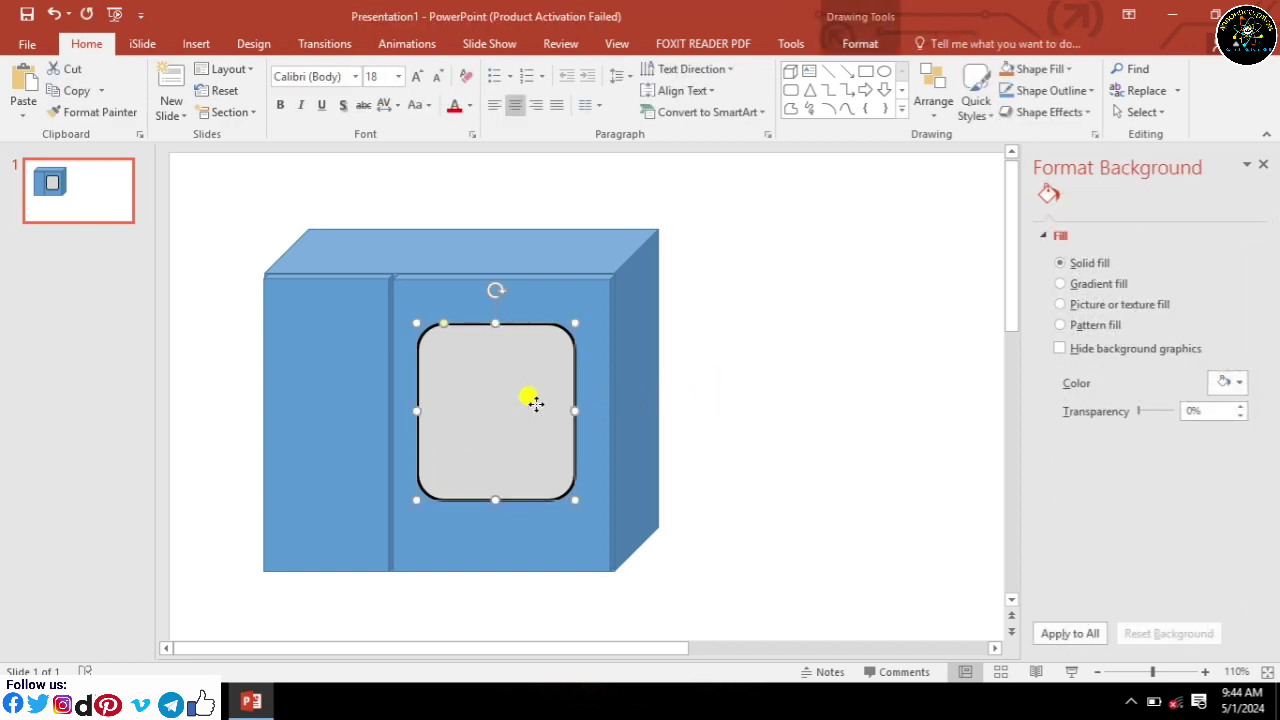
Give the right door panel a black 1.75 pt outline.
{"action": "left_click", "coordinate": [551, 531]}
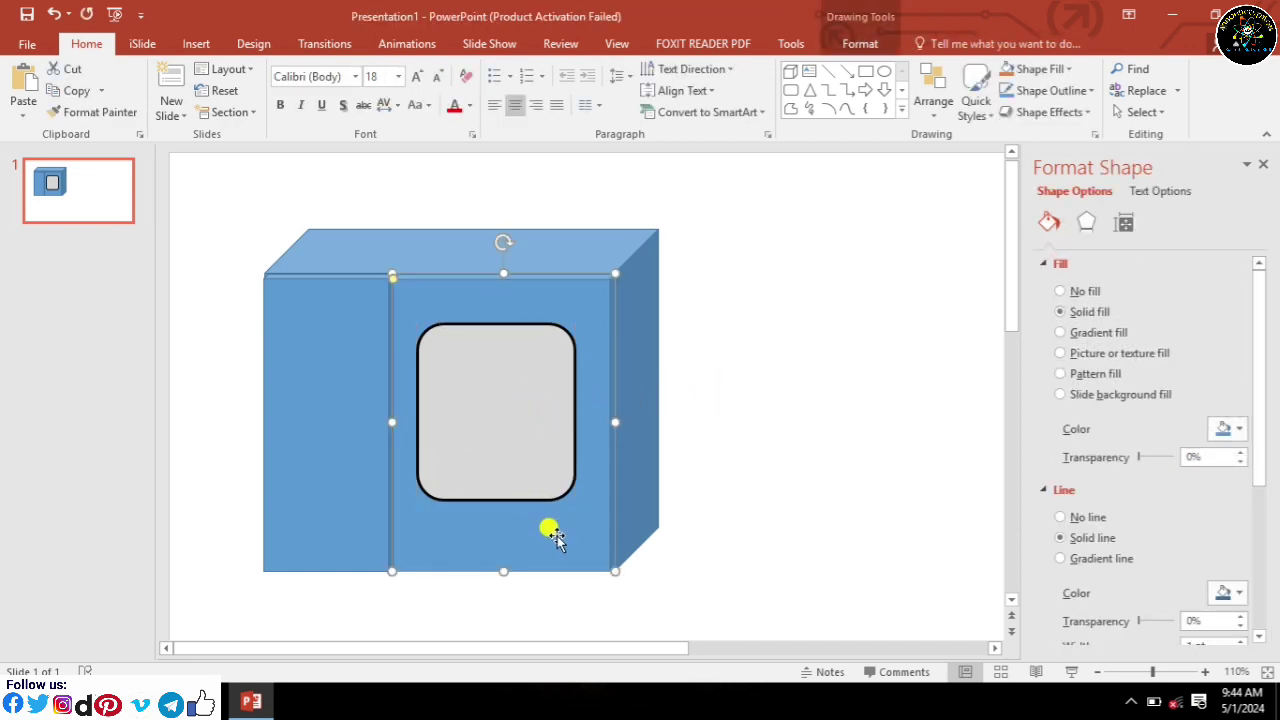
{"action": "left_click", "coordinate": [1240, 593]}
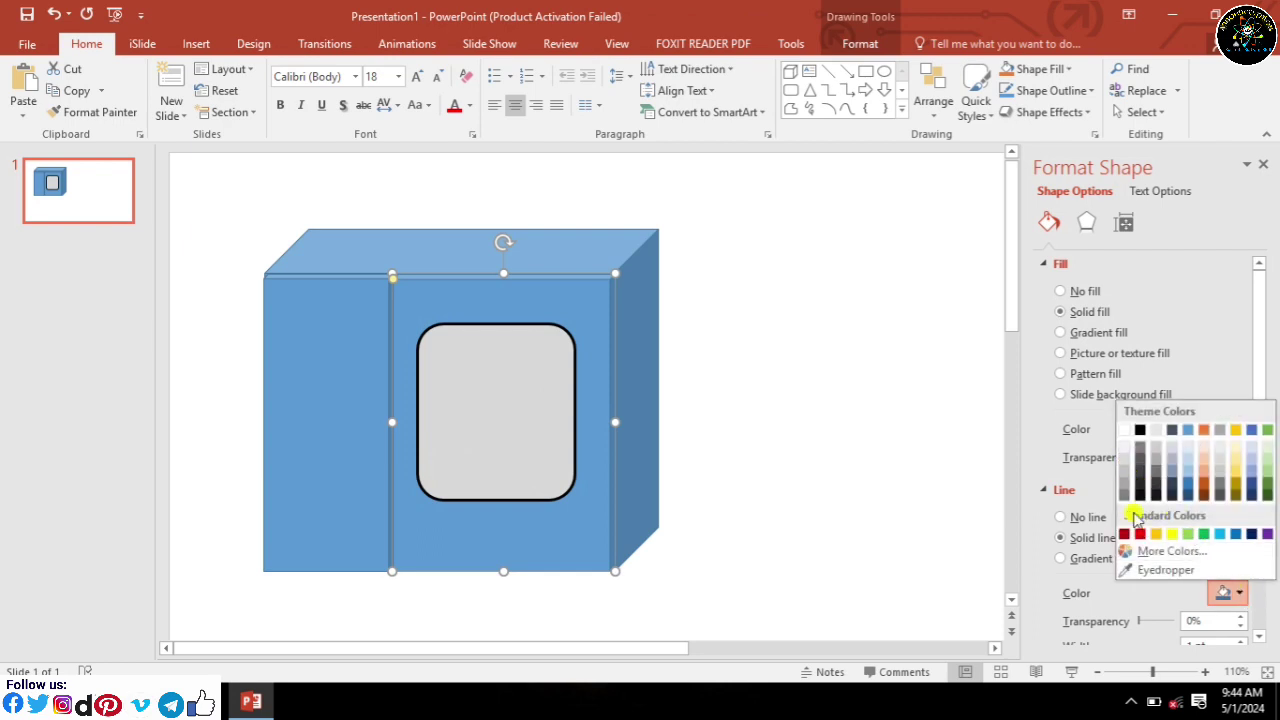
{"action": "left_click", "coordinate": [1138, 430]}
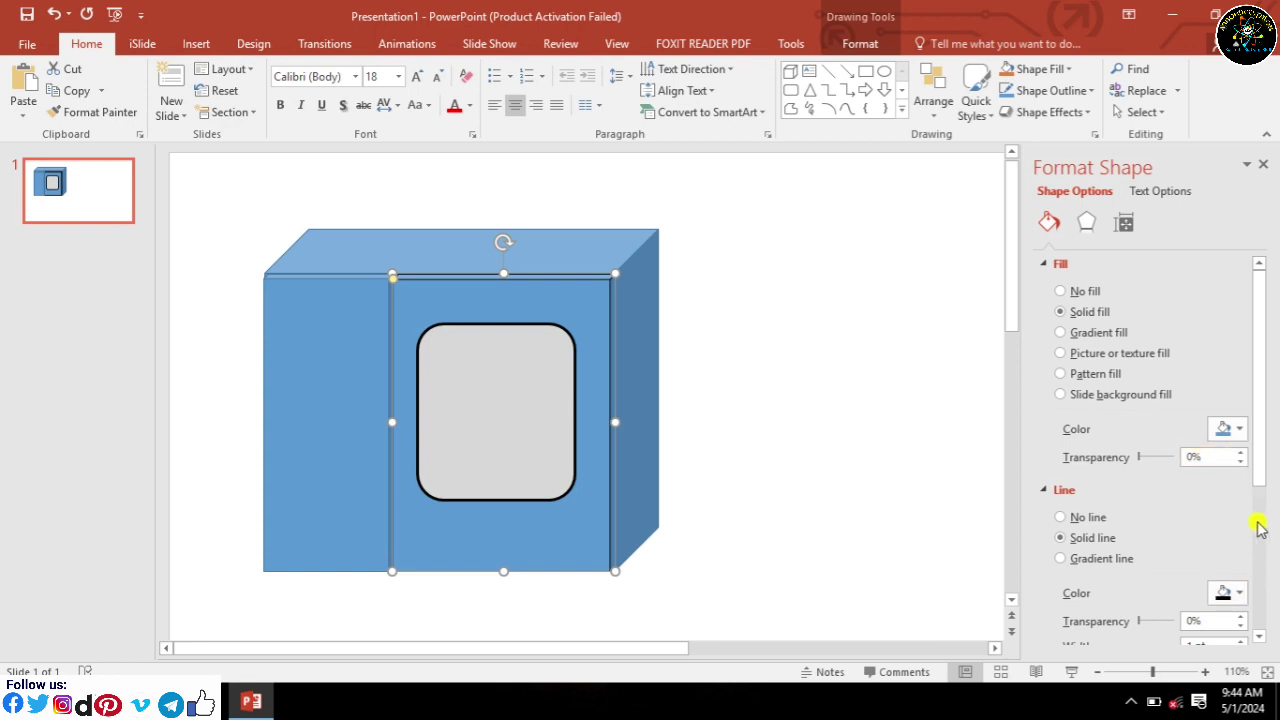
{"action": "left_click_drag", "start_coordinate": [1259, 465], "coordinate": [1266, 516]}
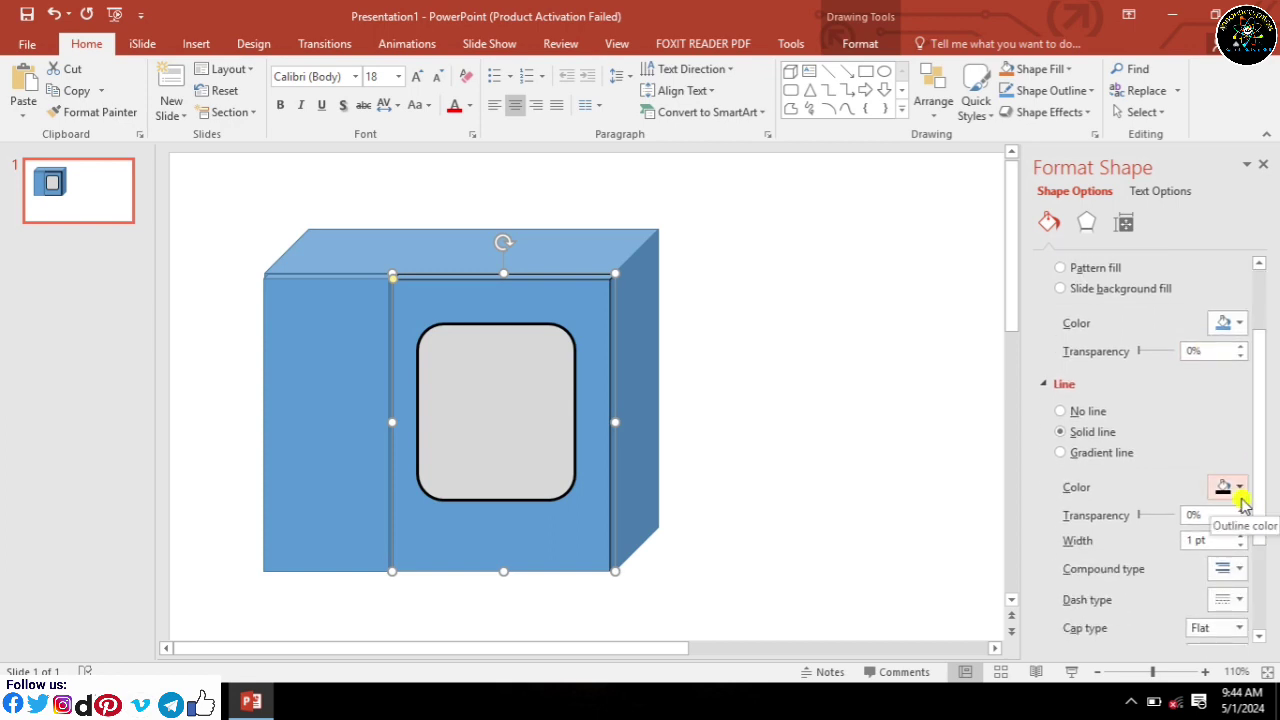
{"action": "left_click", "coordinate": [1240, 534]}
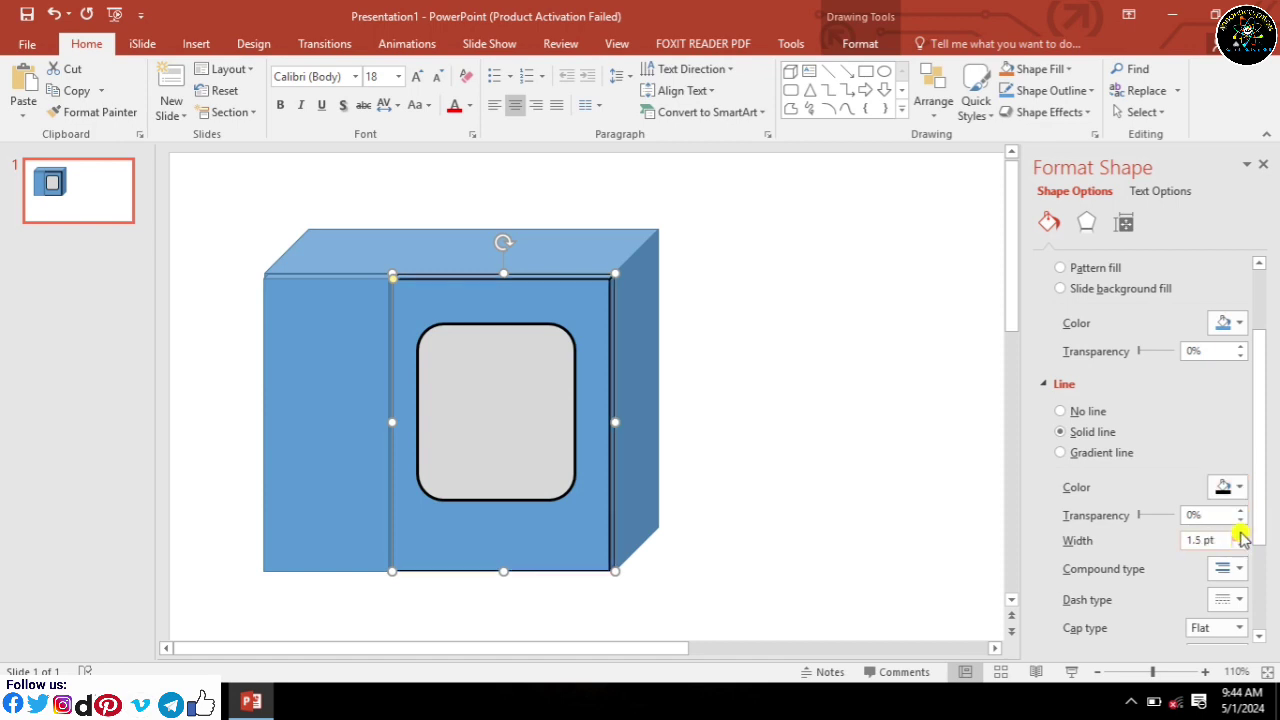
{"action": "left_click", "coordinate": [1240, 534]}
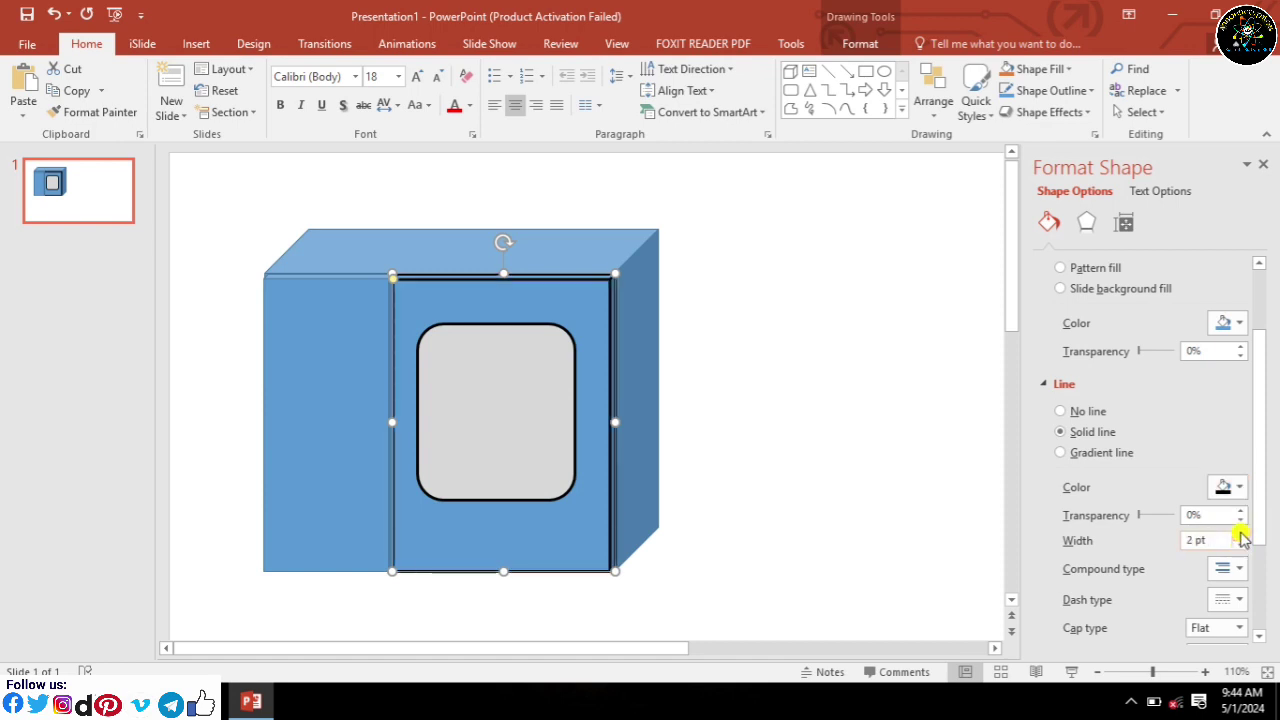
Give the narrow left panel a black 1.75 pt outline.
{"action": "left_click", "coordinate": [345, 488]}
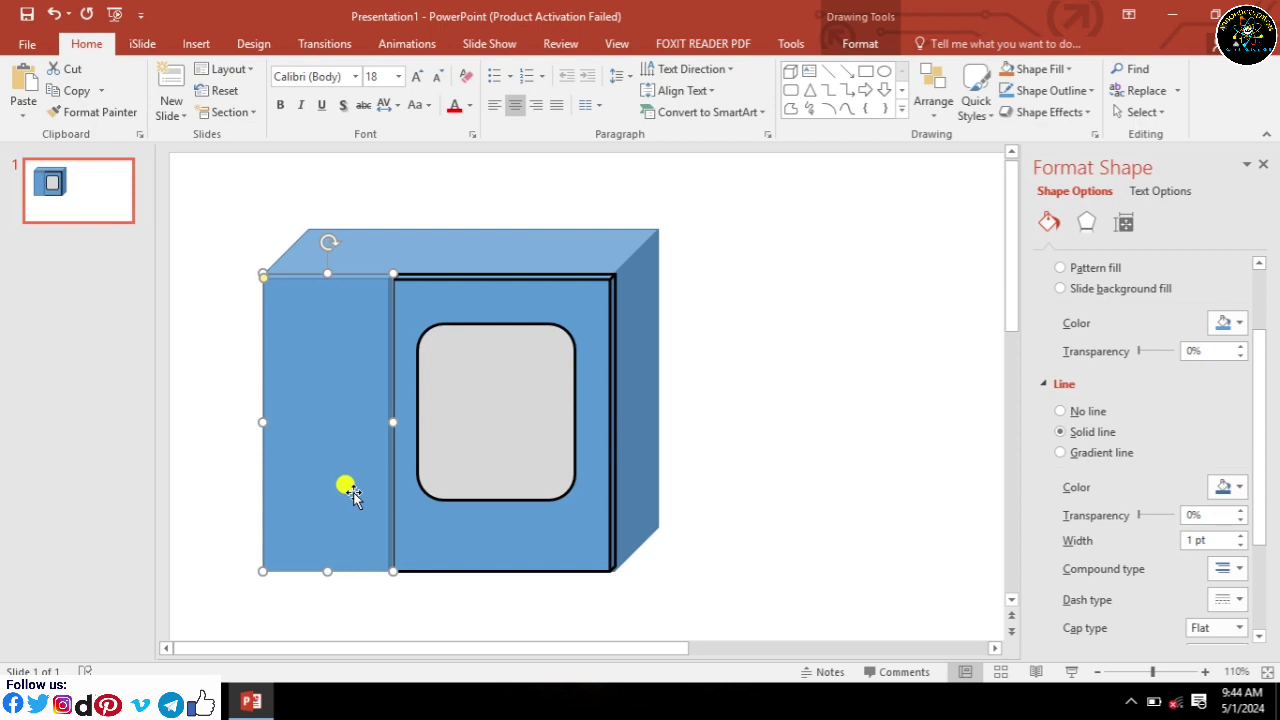
{"action": "left_click", "coordinate": [1240, 535]}
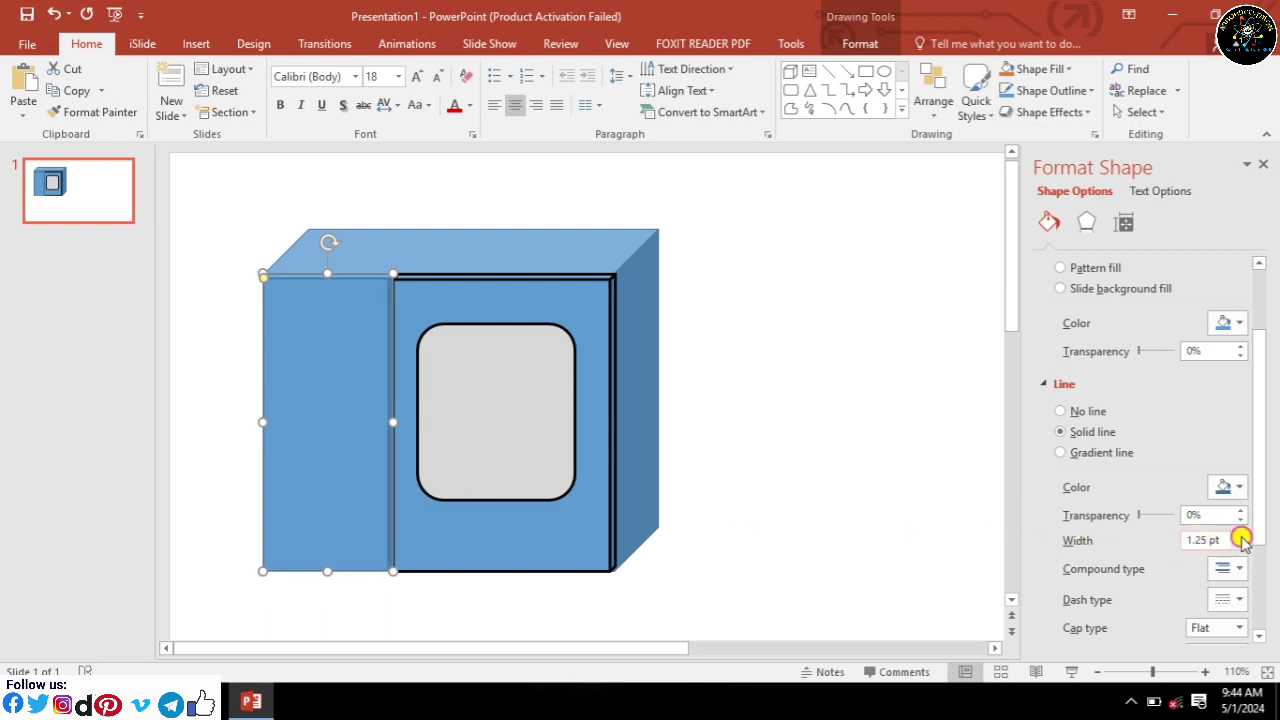
{"action": "double_click", "coordinate": [1240, 535]}
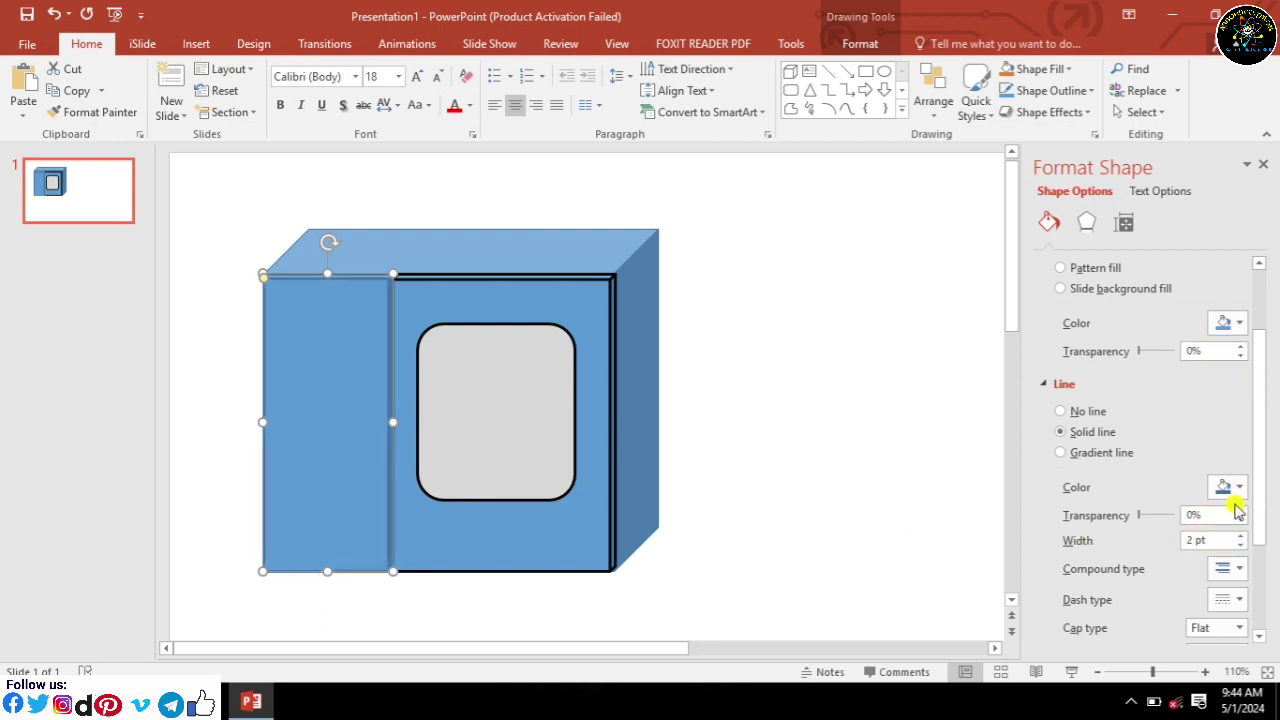
{"action": "left_click", "coordinate": [1239, 487]}
{"action": "left_click", "coordinate": [1139, 325]}
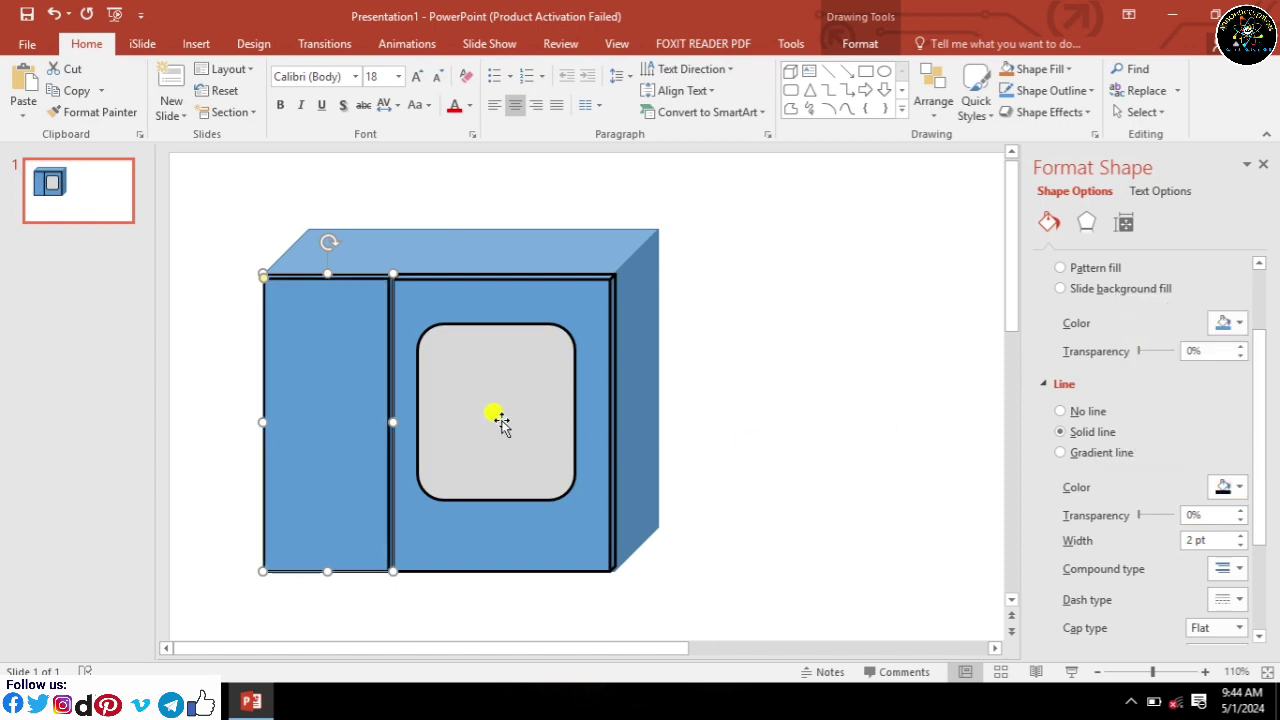
Give the cabinet cube a black 1.75 pt outline.
{"action": "left_click", "coordinate": [588, 262]}
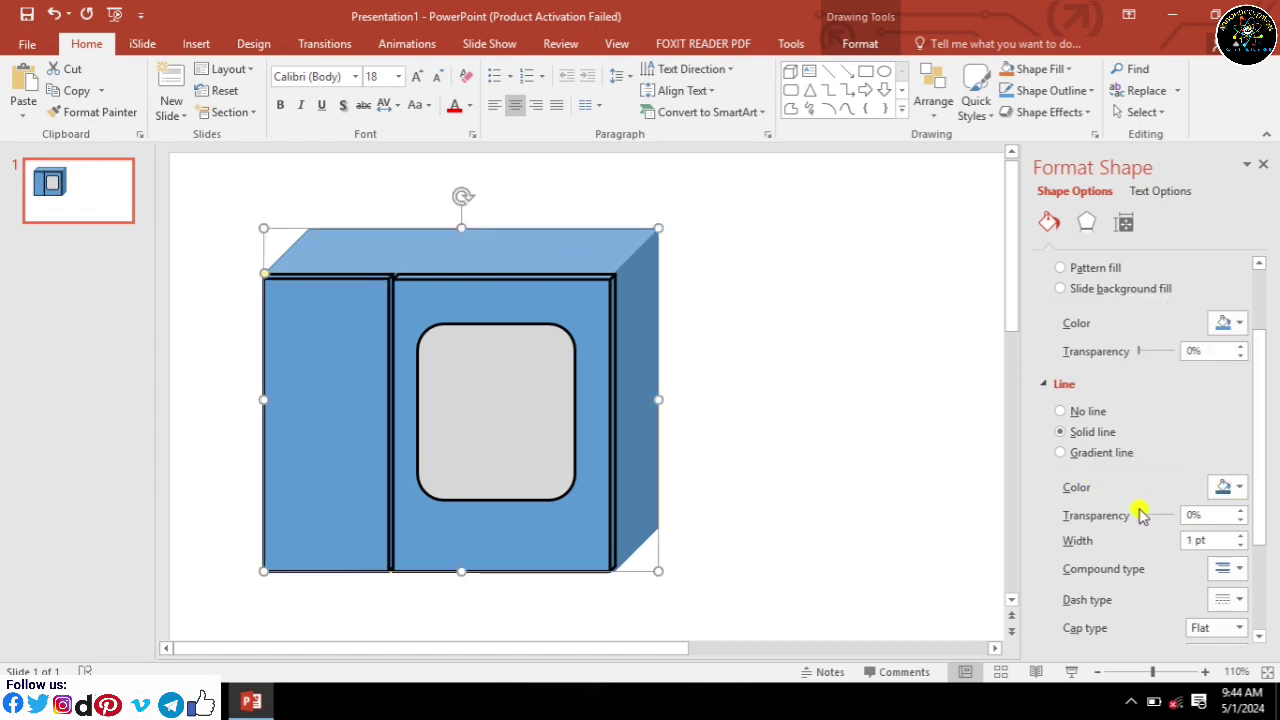
{"action": "left_click", "coordinate": [1239, 536]}
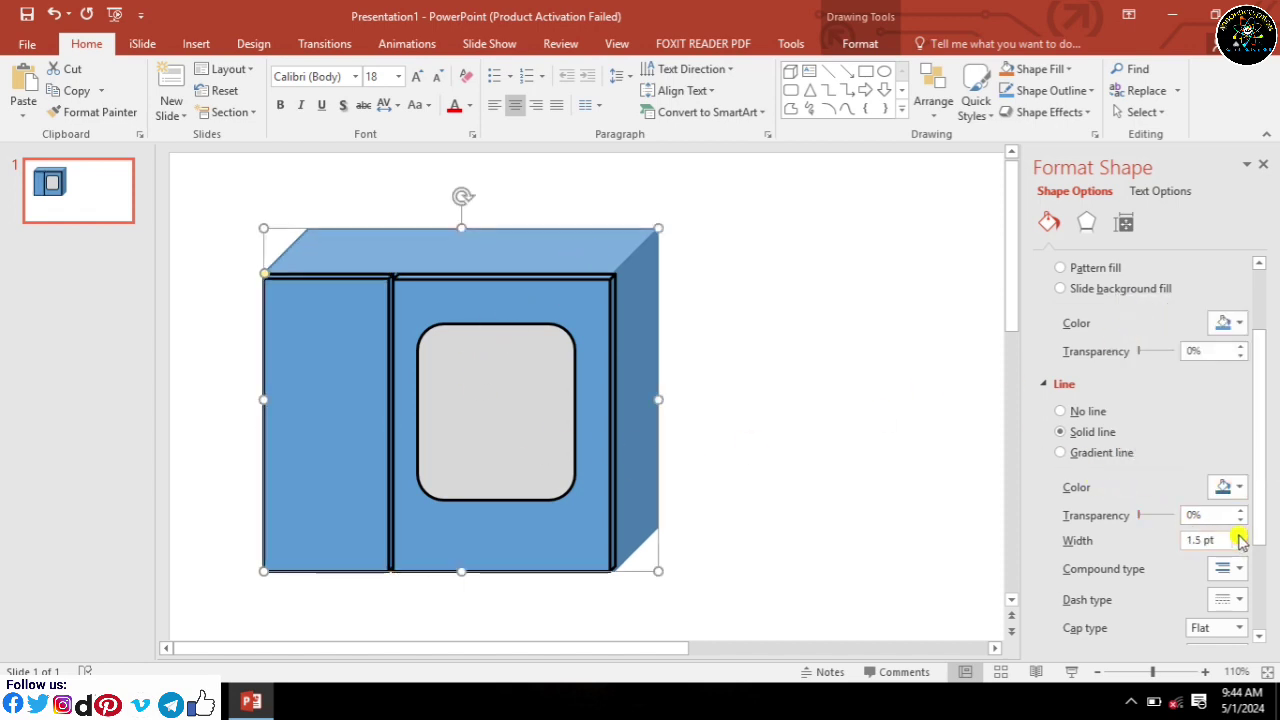
{"action": "left_click", "coordinate": [1240, 536]}
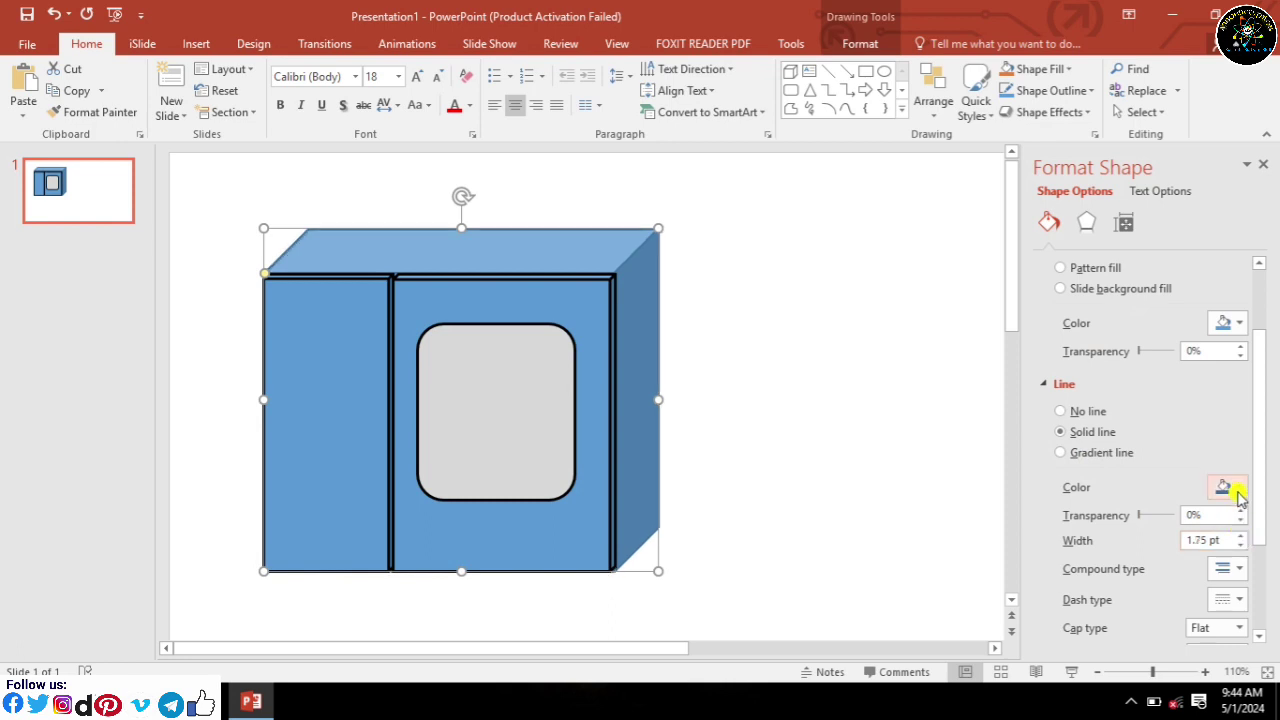
{"action": "left_click", "coordinate": [1232, 488]}
{"action": "left_click", "coordinate": [1134, 324]}
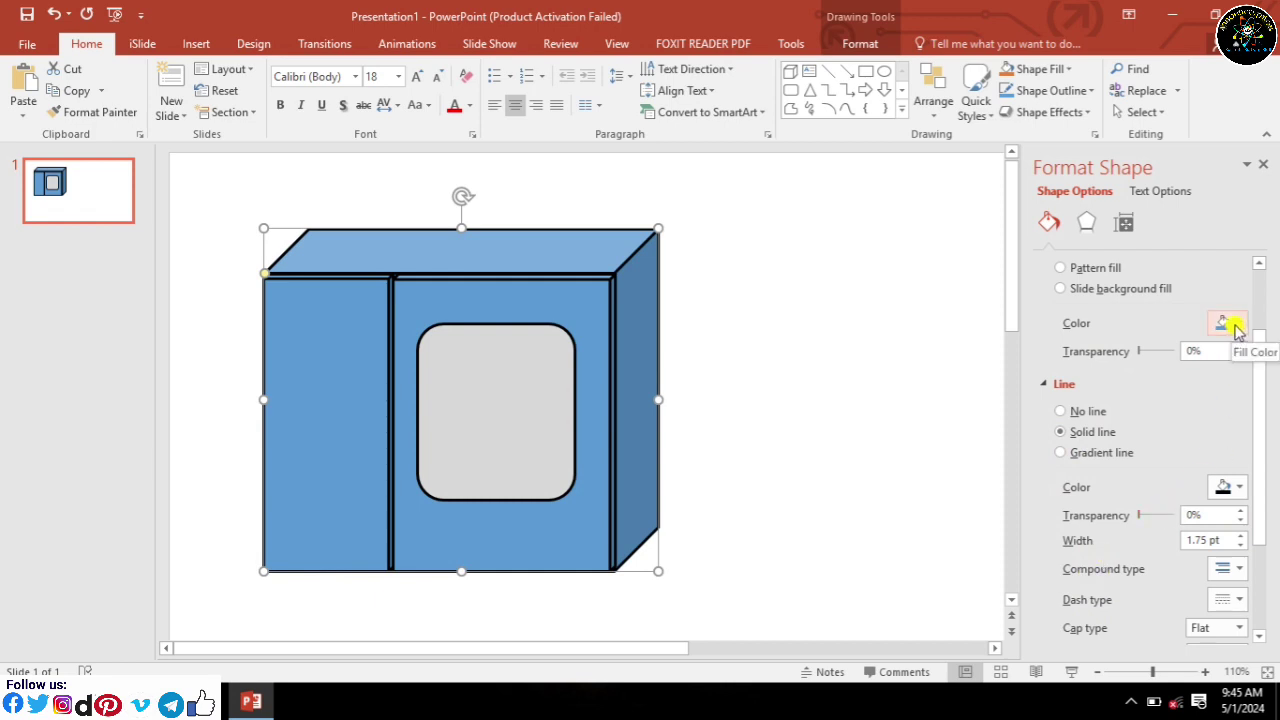
{"action": "left_click", "coordinate": [332, 452]}
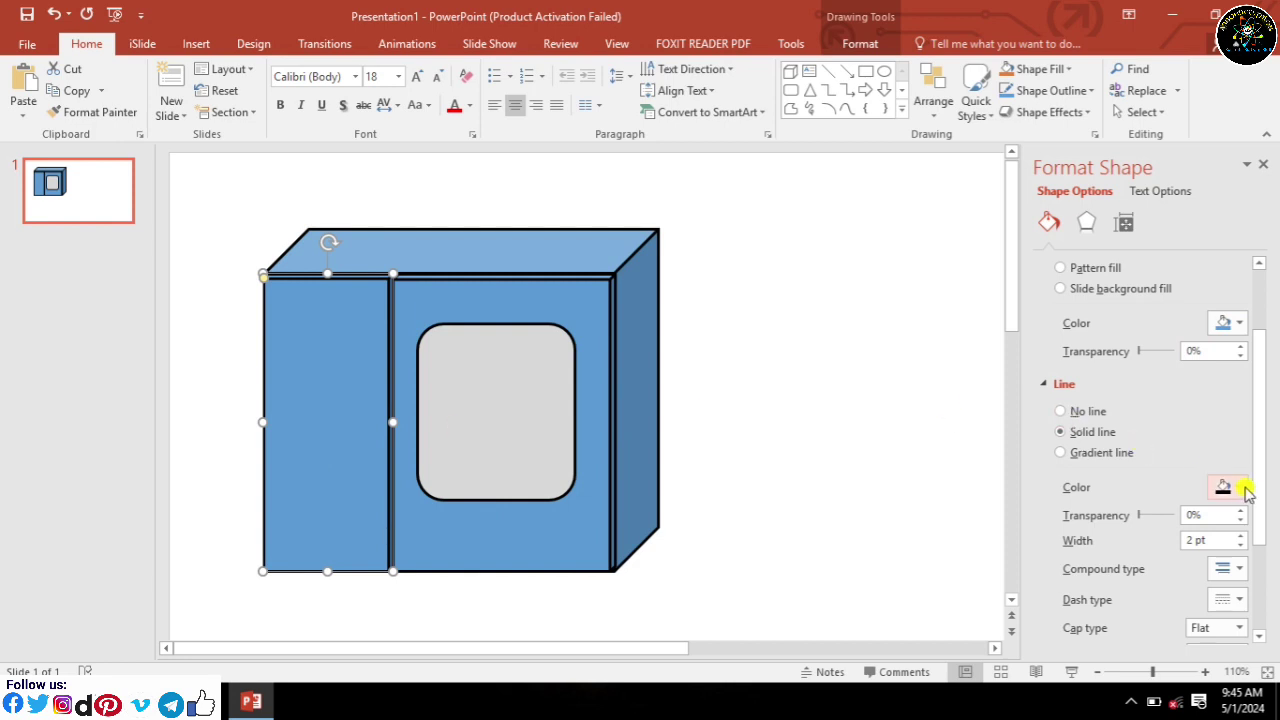
Fill the left panel White Darker 5%, the door standard Blue, and the cabinet body grey.
{"action": "left_click", "coordinate": [1240, 324]}
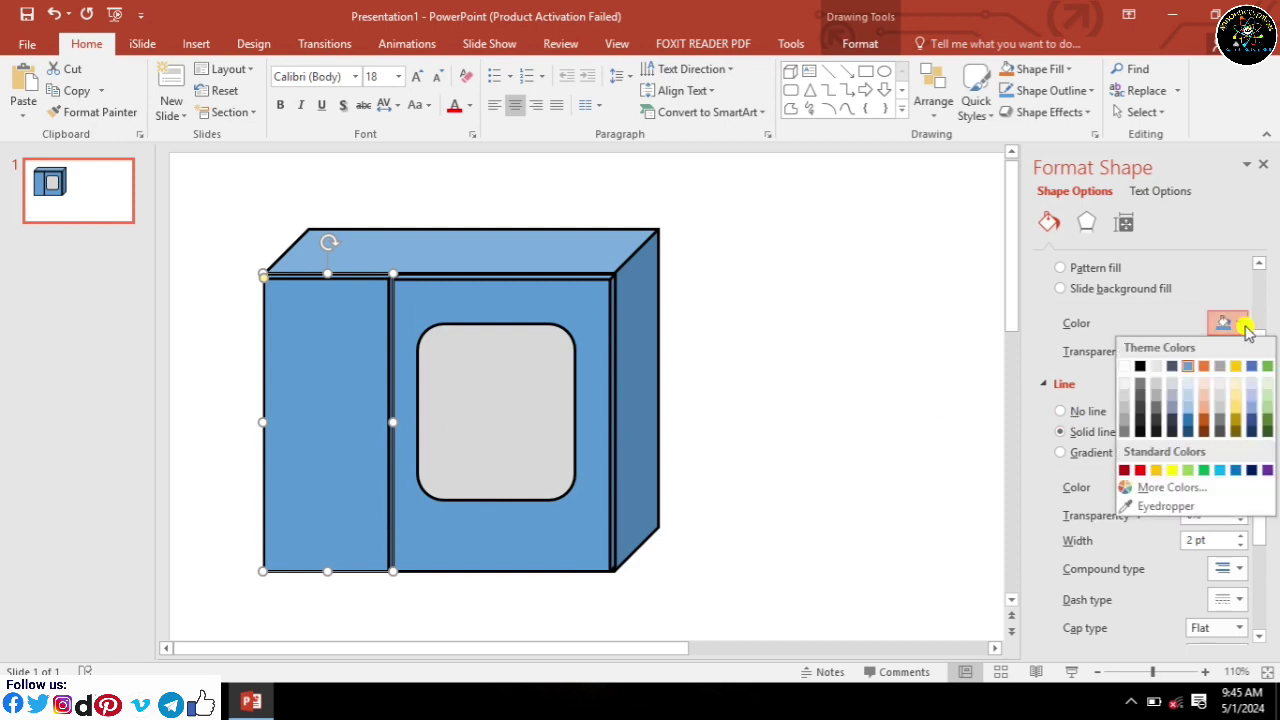
{"action": "left_click", "coordinate": [1123, 384]}
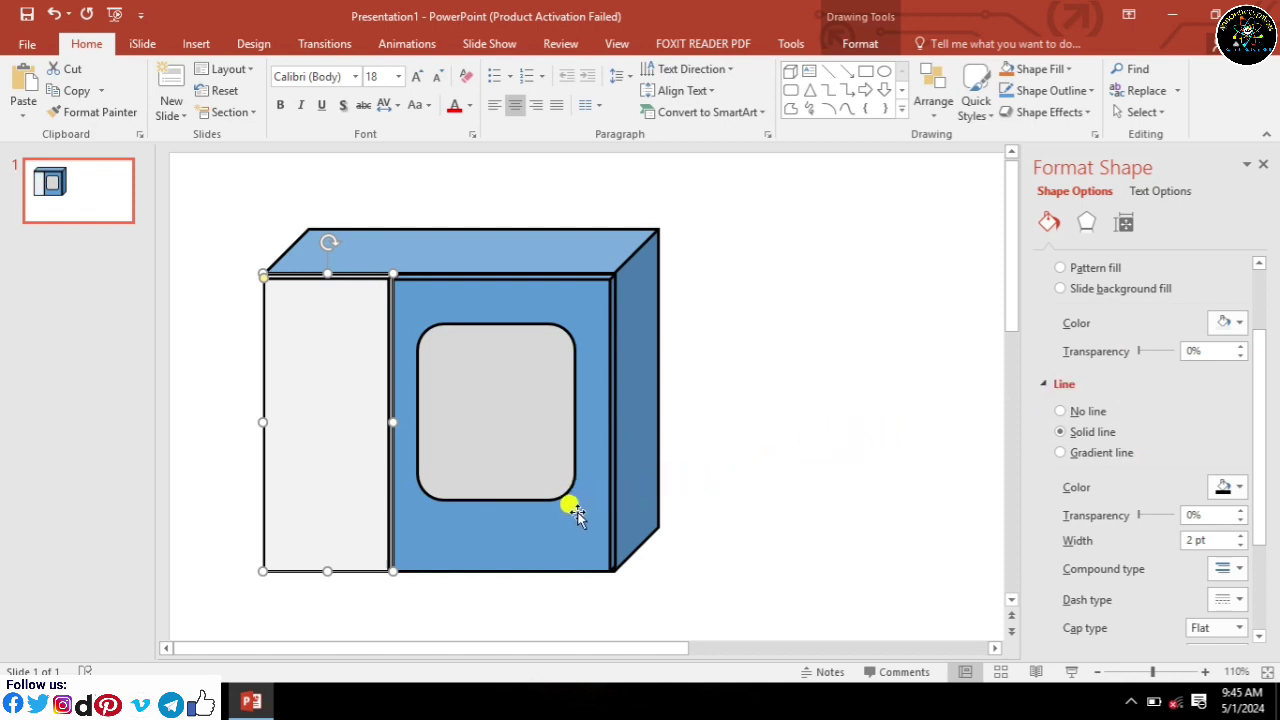
{"action": "left_click", "coordinate": [578, 541]}
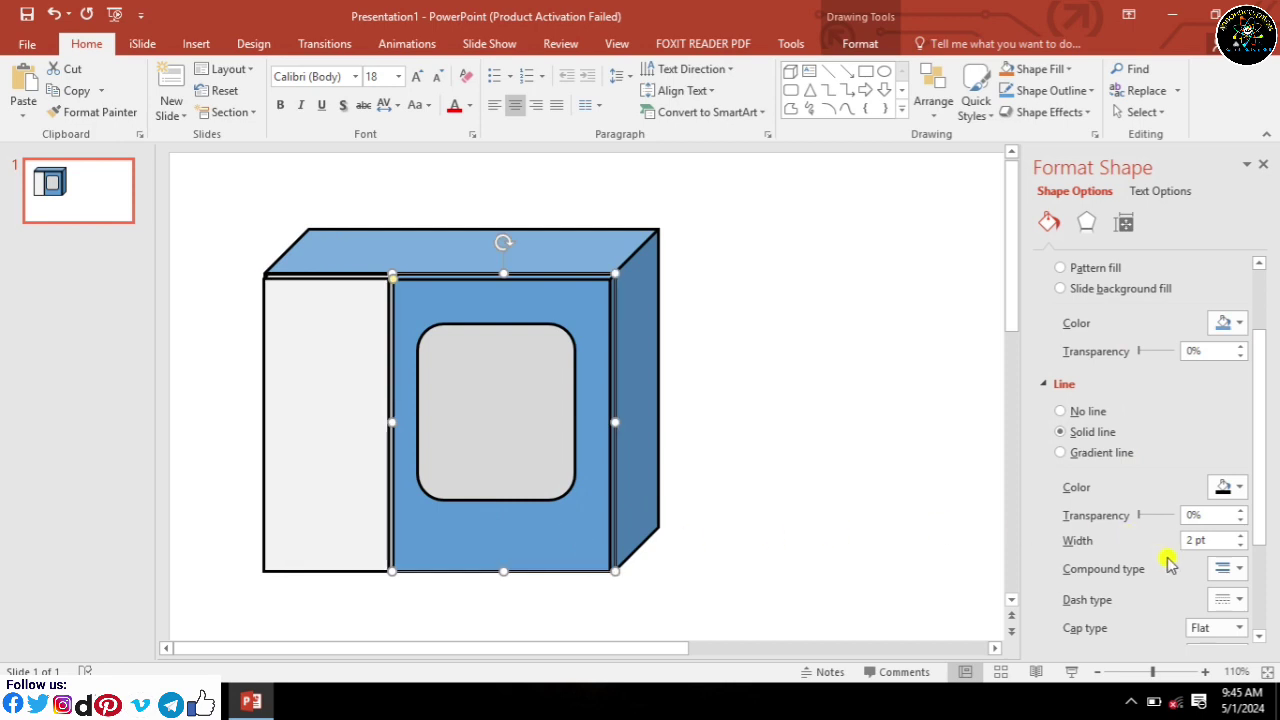
{"action": "left_click", "coordinate": [1240, 323]}
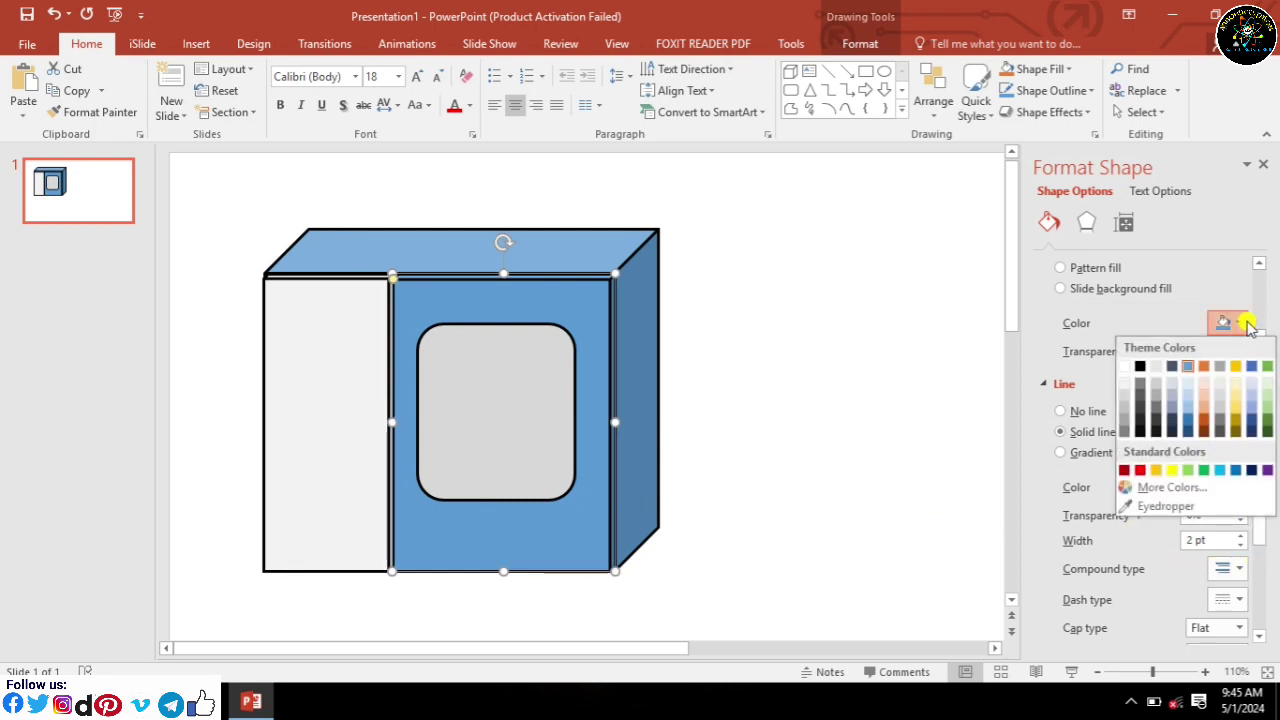
{"action": "left_click", "coordinate": [1238, 470]}
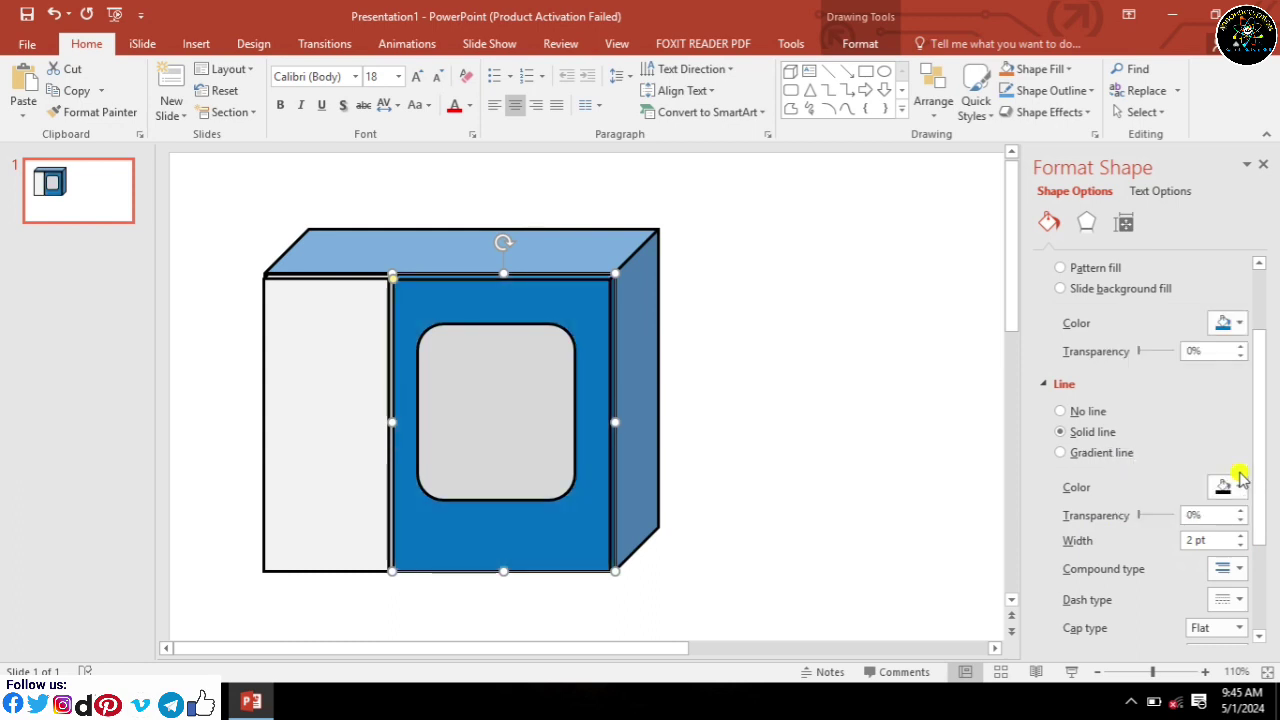
{"action": "left_click", "coordinate": [622, 313]}
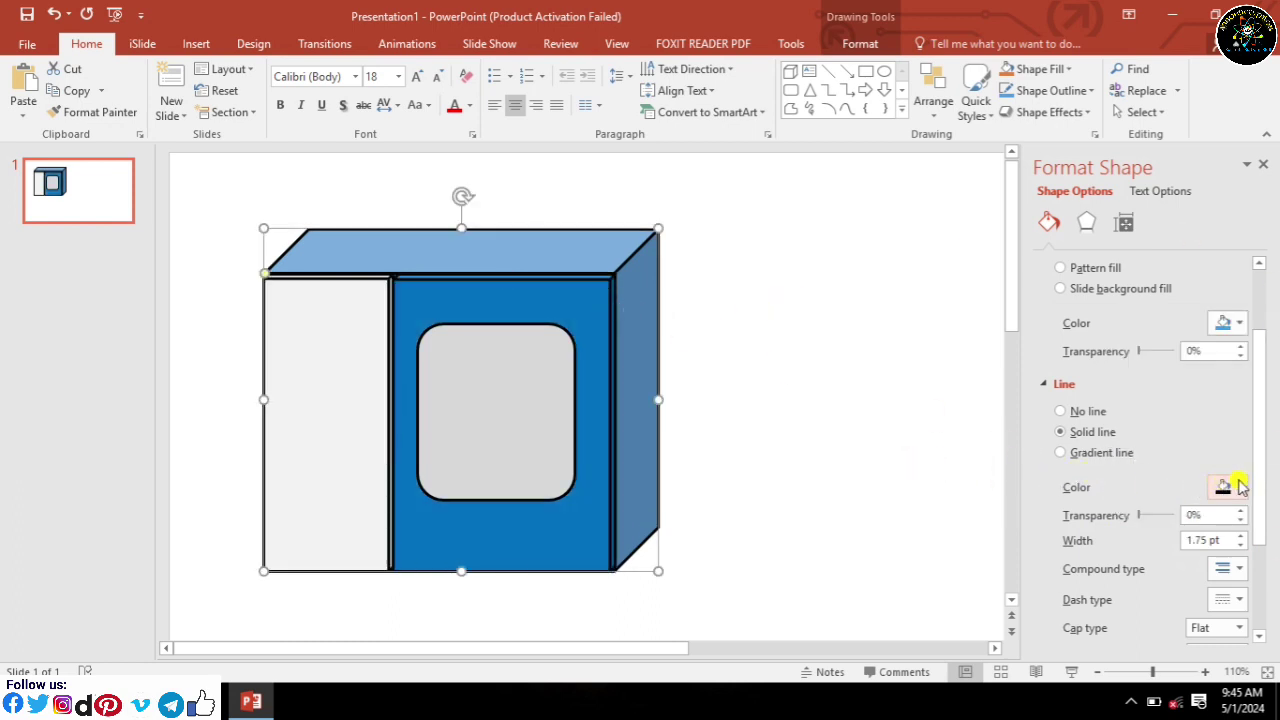
{"action": "left_click", "coordinate": [1238, 322]}
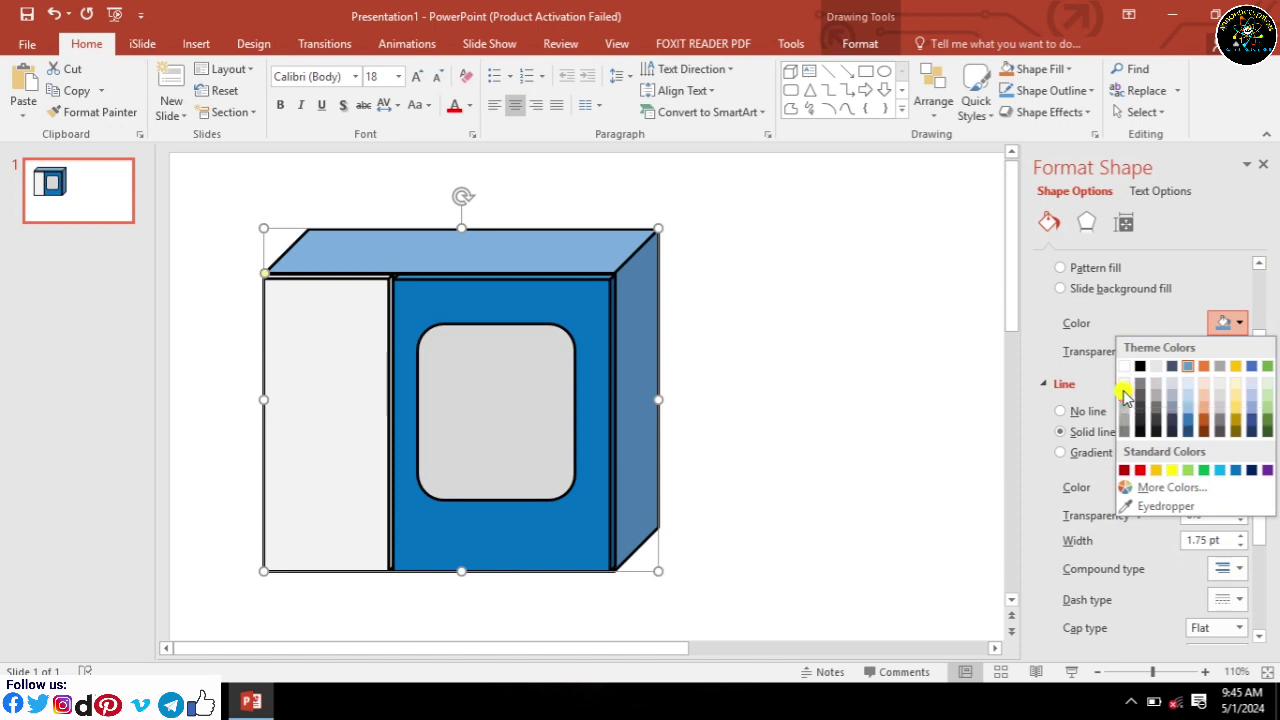
{"action": "left_click", "coordinate": [1124, 395]}
{"action": "left_click", "coordinate": [838, 430]}
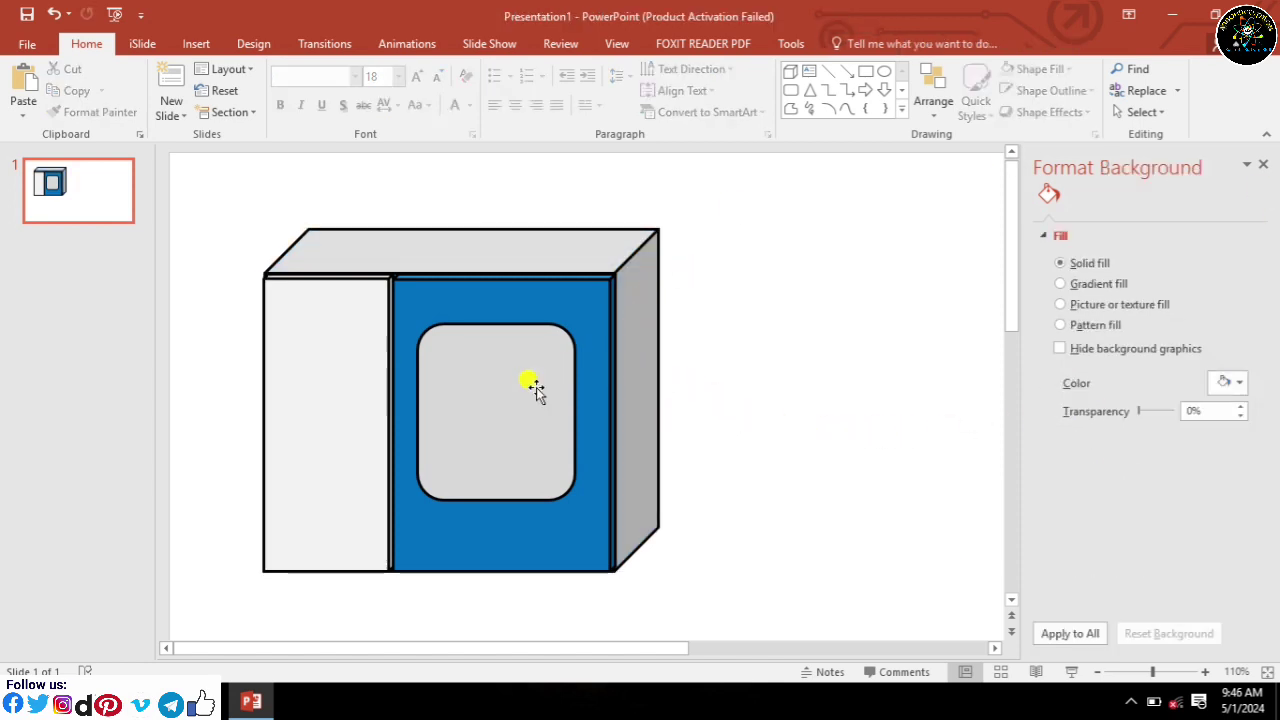
Enlarge the rounded grey window slightly from its corner and shift it a little right.
{"action": "left_click_drag", "start_coordinate": [536, 388], "coordinate": [524, 406]}
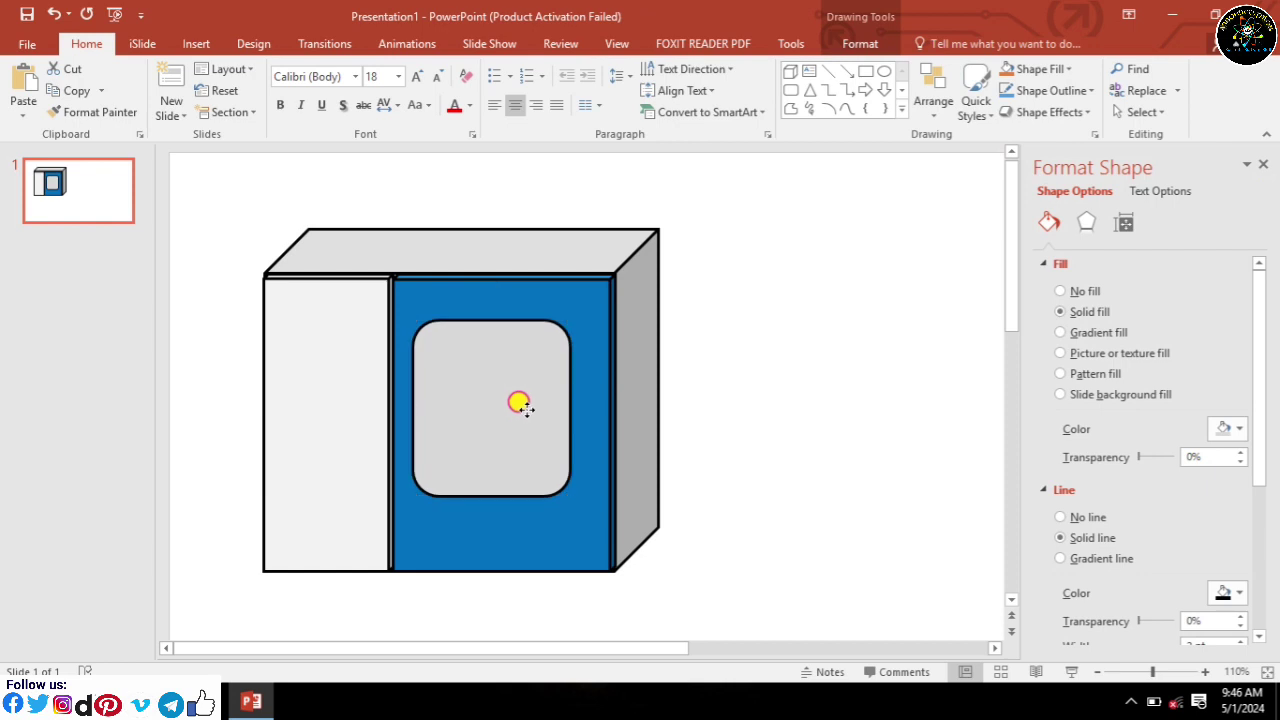
{"action": "left_click_drag", "start_coordinate": [565, 490], "coordinate": [573, 502]}
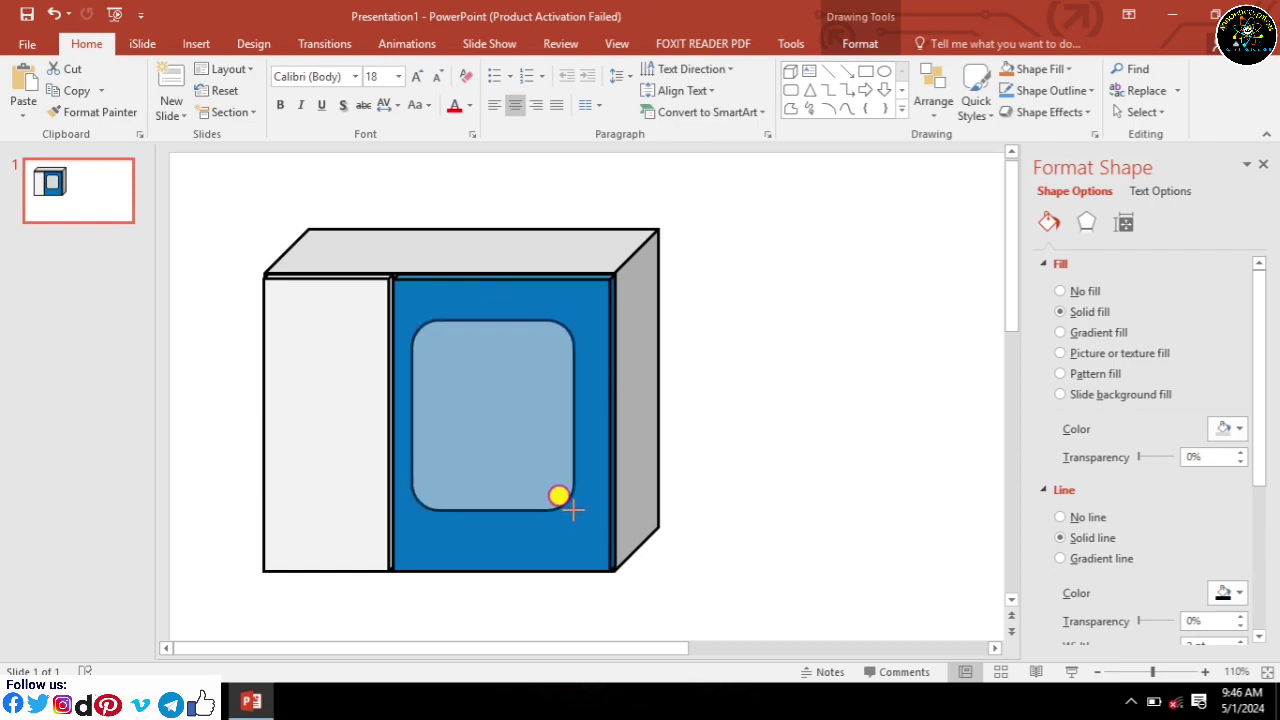
{"action": "left_click_drag", "start_coordinate": [573, 503], "coordinate": [571, 500]}
{"action": "left_click_drag", "start_coordinate": [515, 459], "coordinate": [520, 466]}
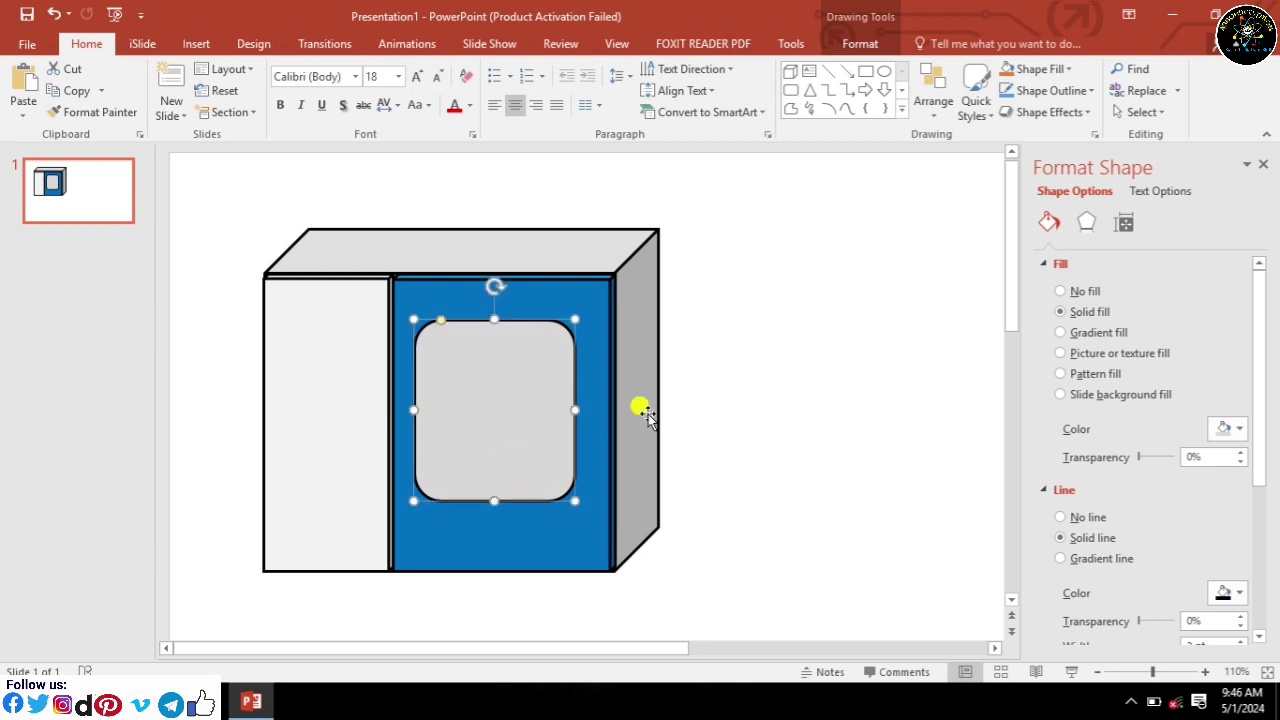
{"action": "left_click", "coordinate": [694, 366]}
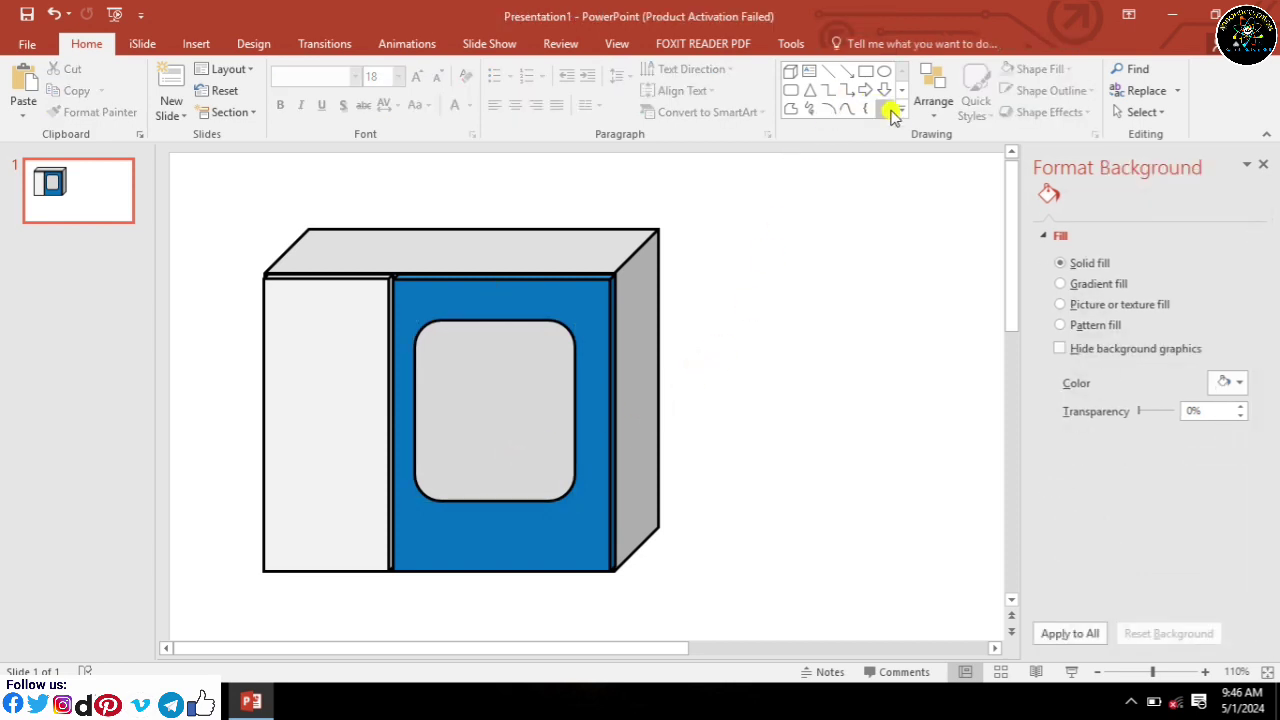
Draw a tall narrow rectangle bar beside the cabinet for the door handle.
{"action": "left_click", "coordinate": [790, 72]}
{"action": "left_click_drag", "start_coordinate": [732, 252], "coordinate": [732, 368]}
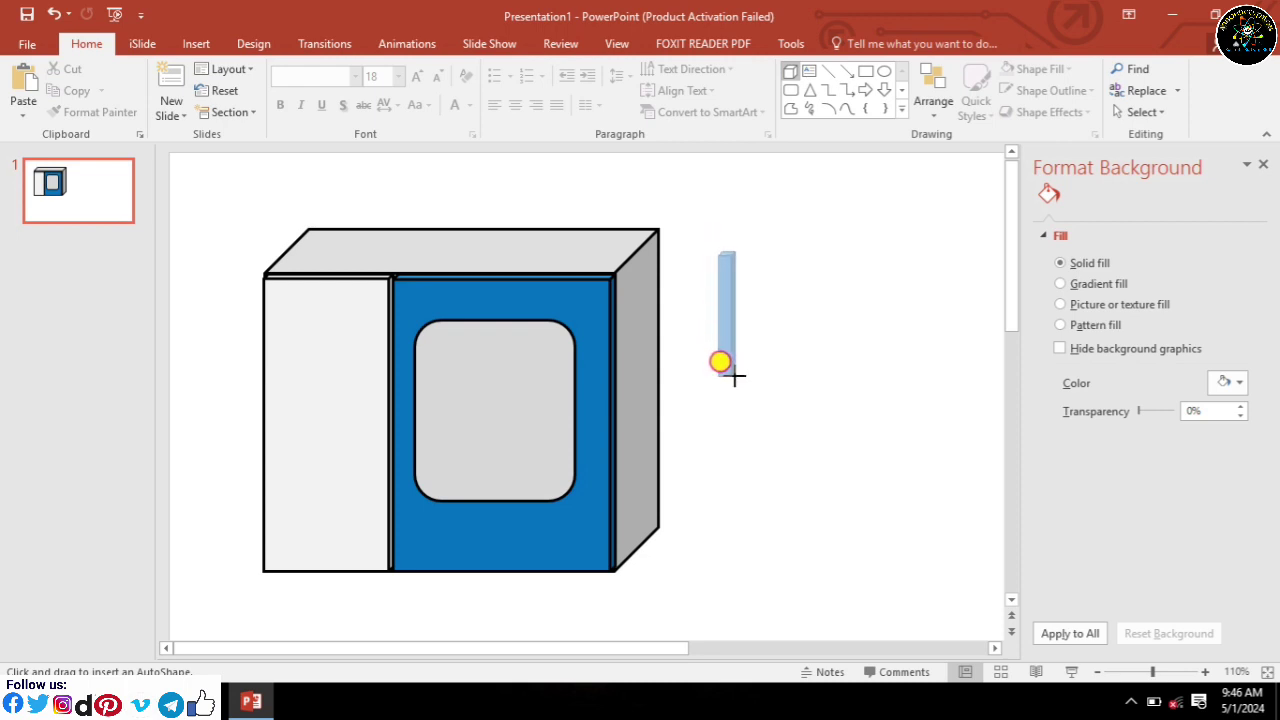
{"action": "left_click_drag", "start_coordinate": [731, 369], "coordinate": [740, 396]}
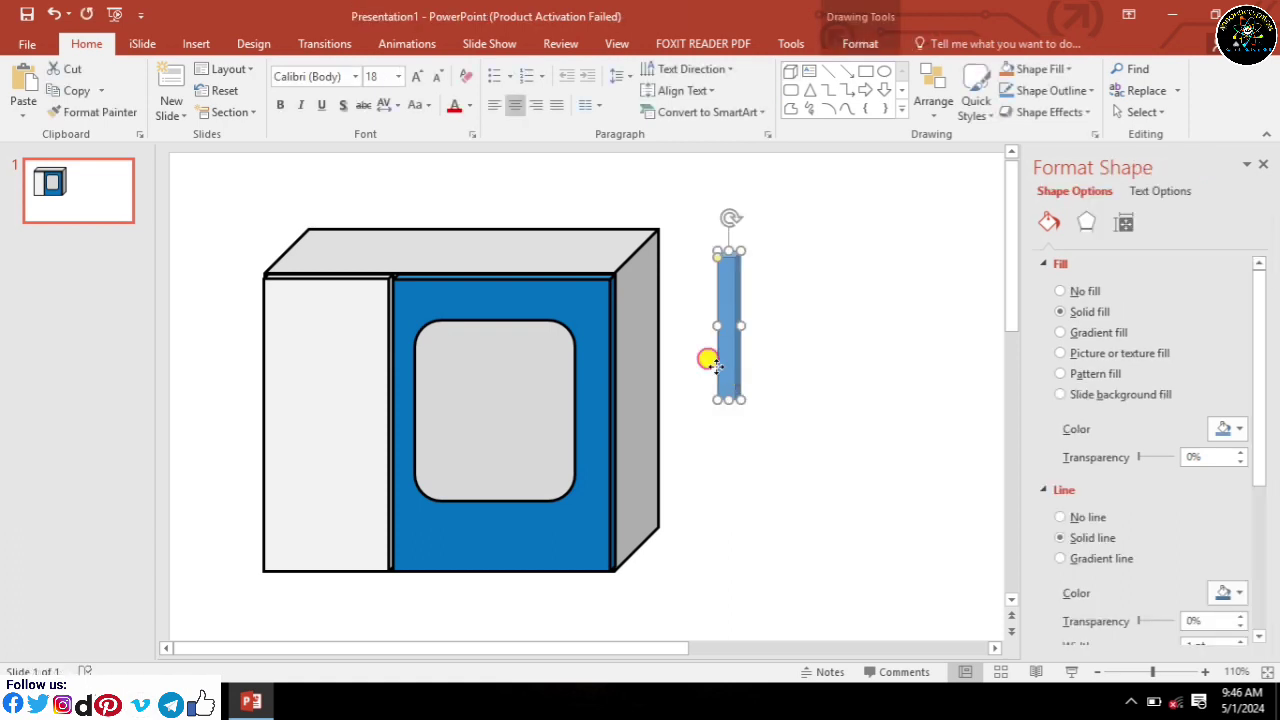
{"action": "mouse_move", "coordinate": [728, 352]}
{"action": "left_mouse_down"}
{"action": "mouse_move", "coordinate": [582, 428]}
{"action": "mouse_move", "coordinate": [593, 419]}
{"action": "mouse_move", "coordinate": [607, 500]}
{"action": "left_mouse_up"}
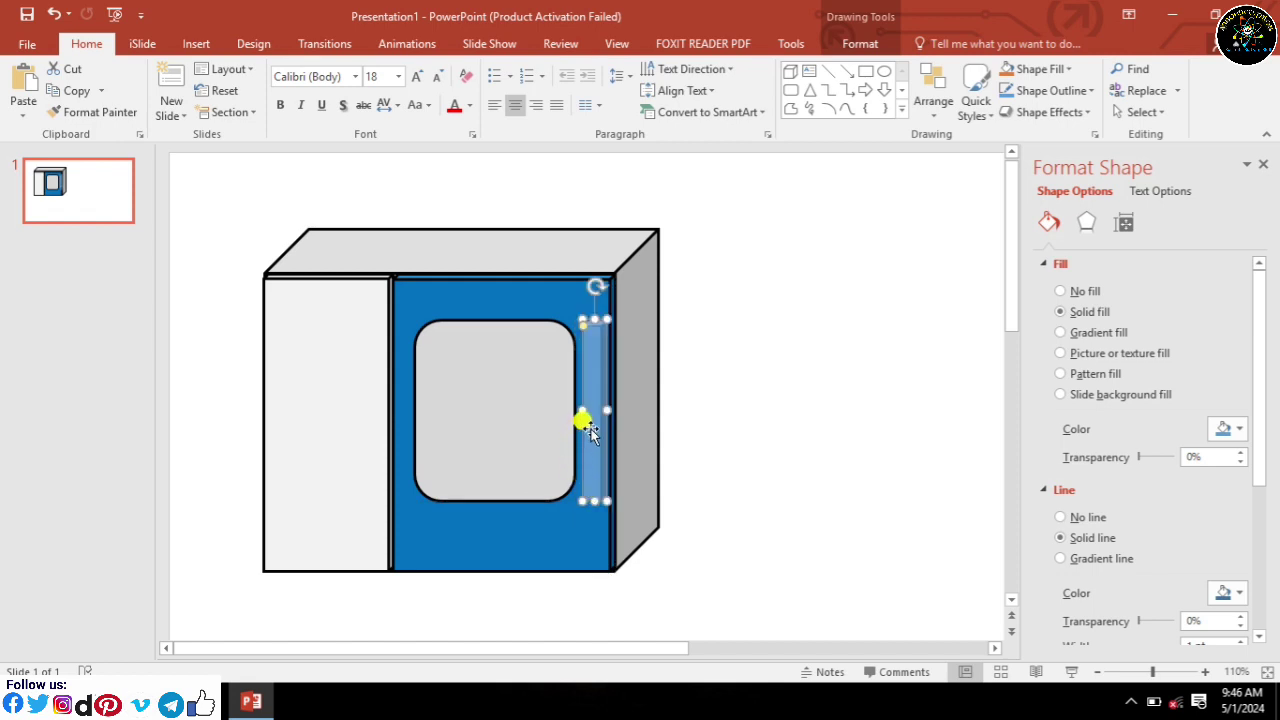
{"action": "left_click_drag", "start_coordinate": [592, 428], "coordinate": [702, 404]}
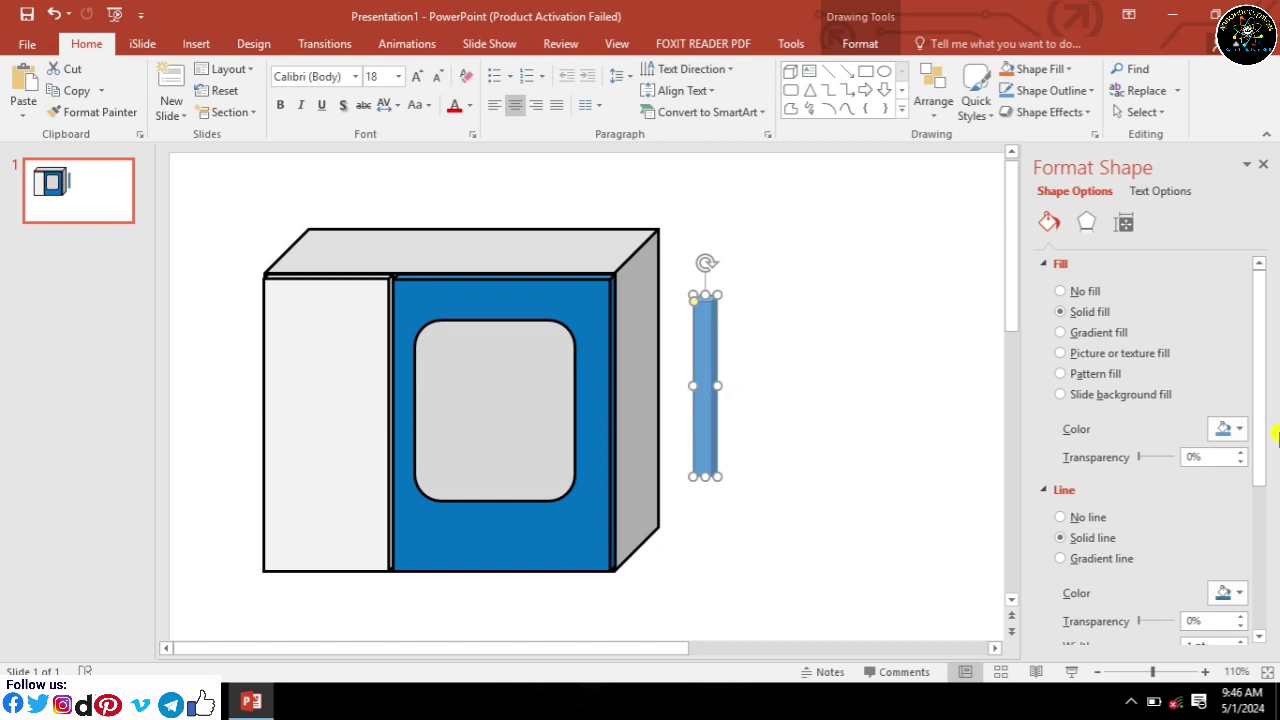
Give the bar a light-grey fill and a black 2 pt outline at 0% transparency.
{"action": "left_click", "coordinate": [1228, 429]}
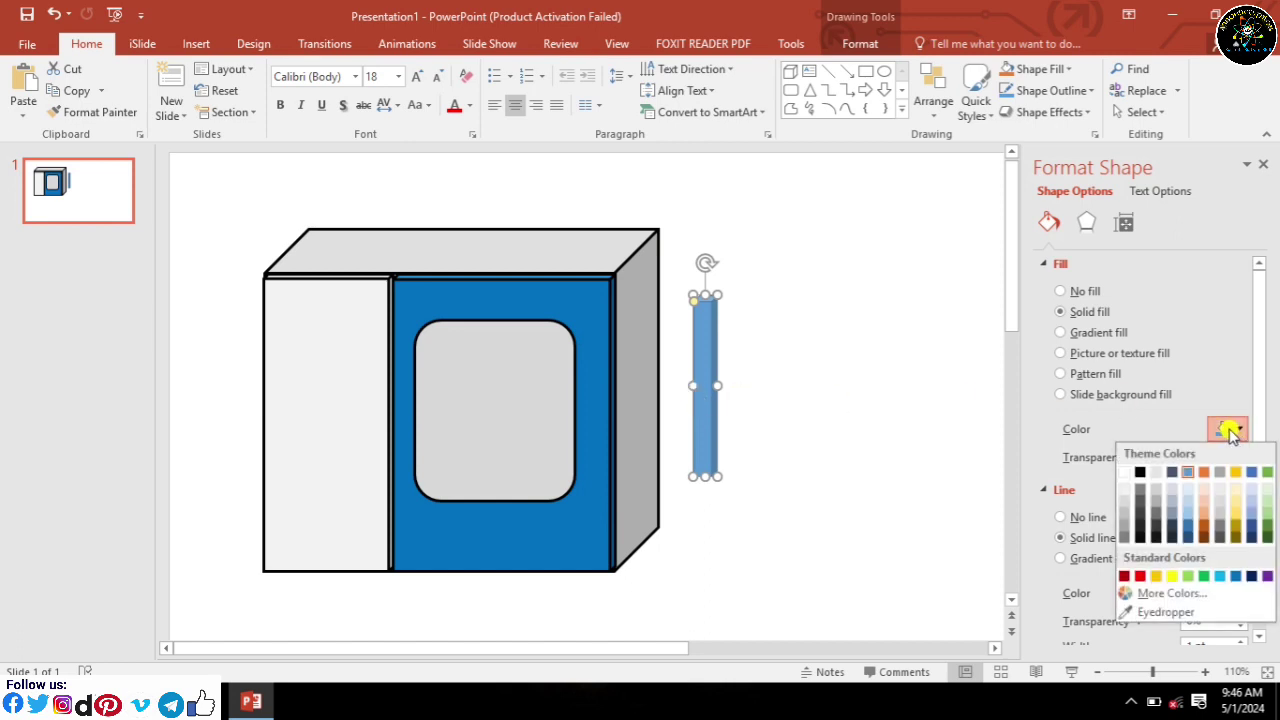
{"action": "left_click", "coordinate": [1124, 510]}
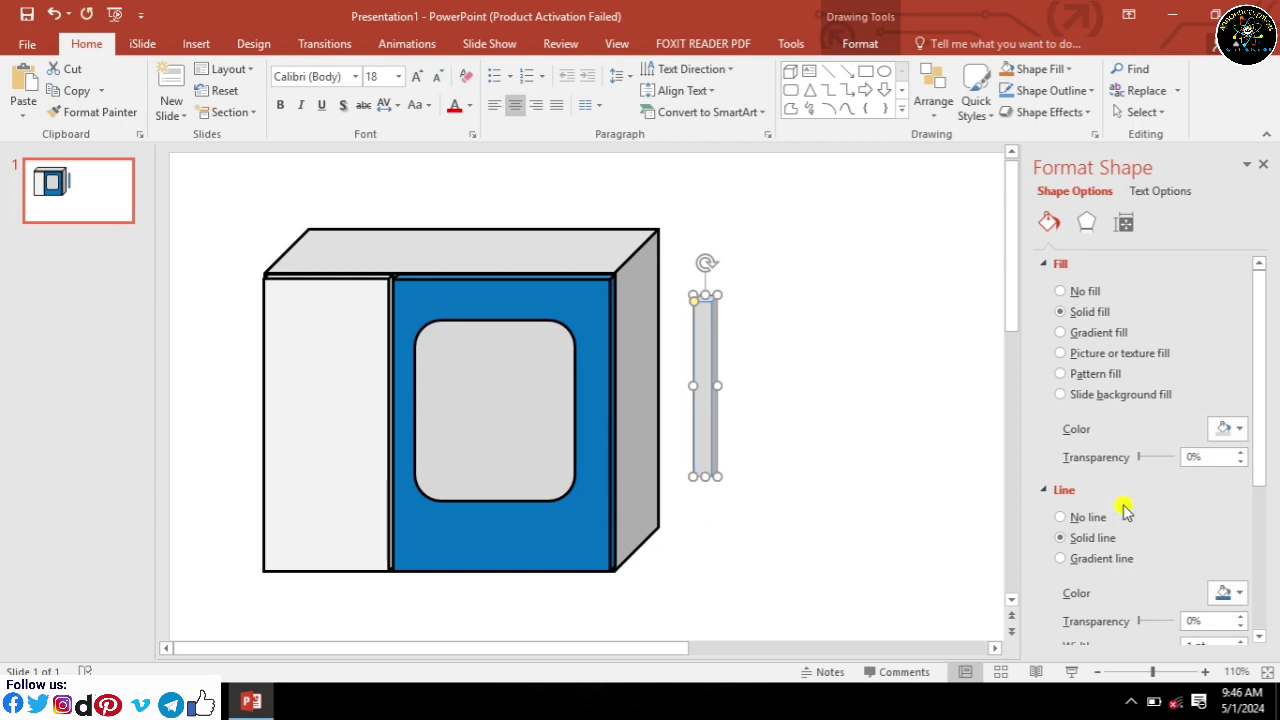
{"action": "left_click", "coordinate": [1240, 591]}
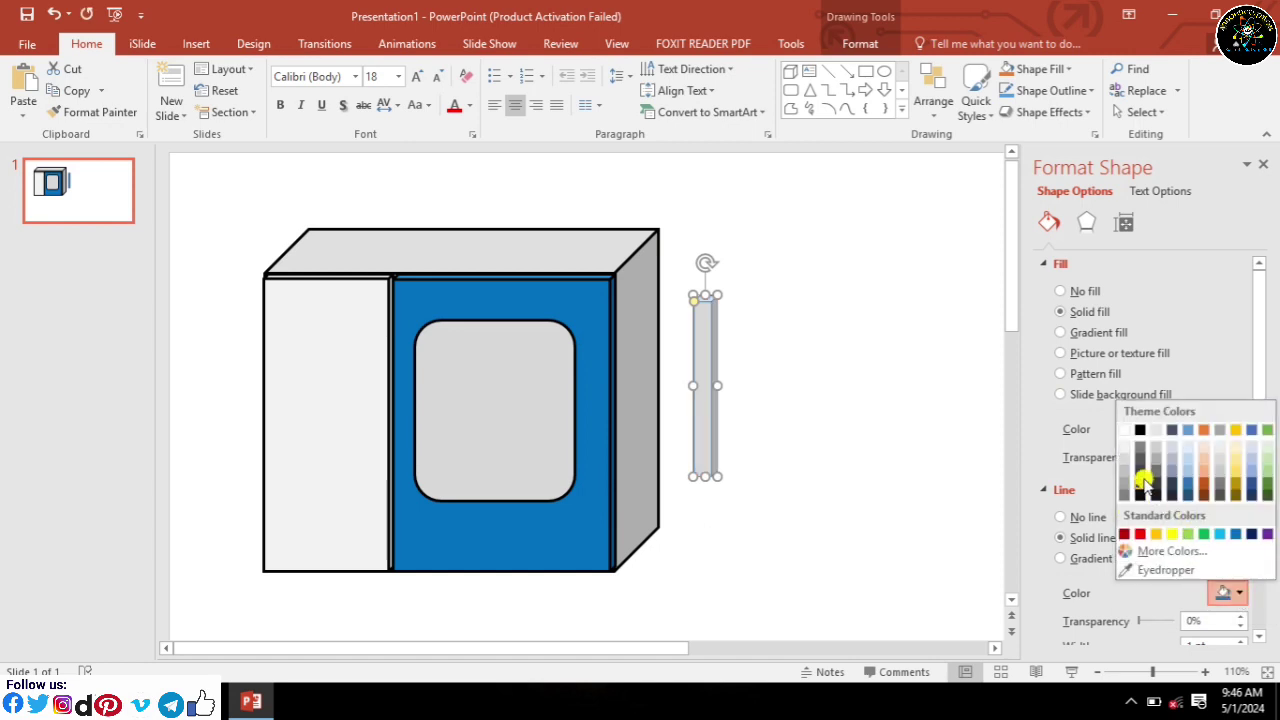
{"action": "left_click", "coordinate": [1136, 428]}
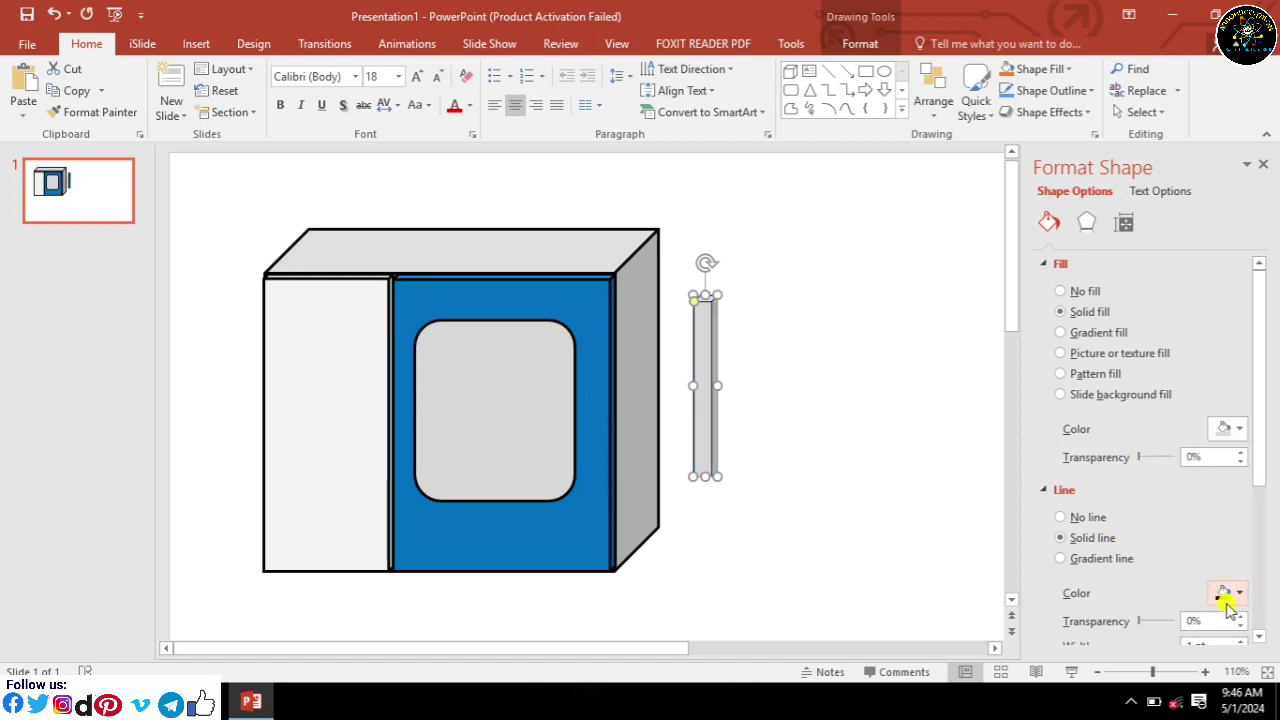
{"action": "left_click_drag", "start_coordinate": [1258, 455], "coordinate": [1262, 530]}
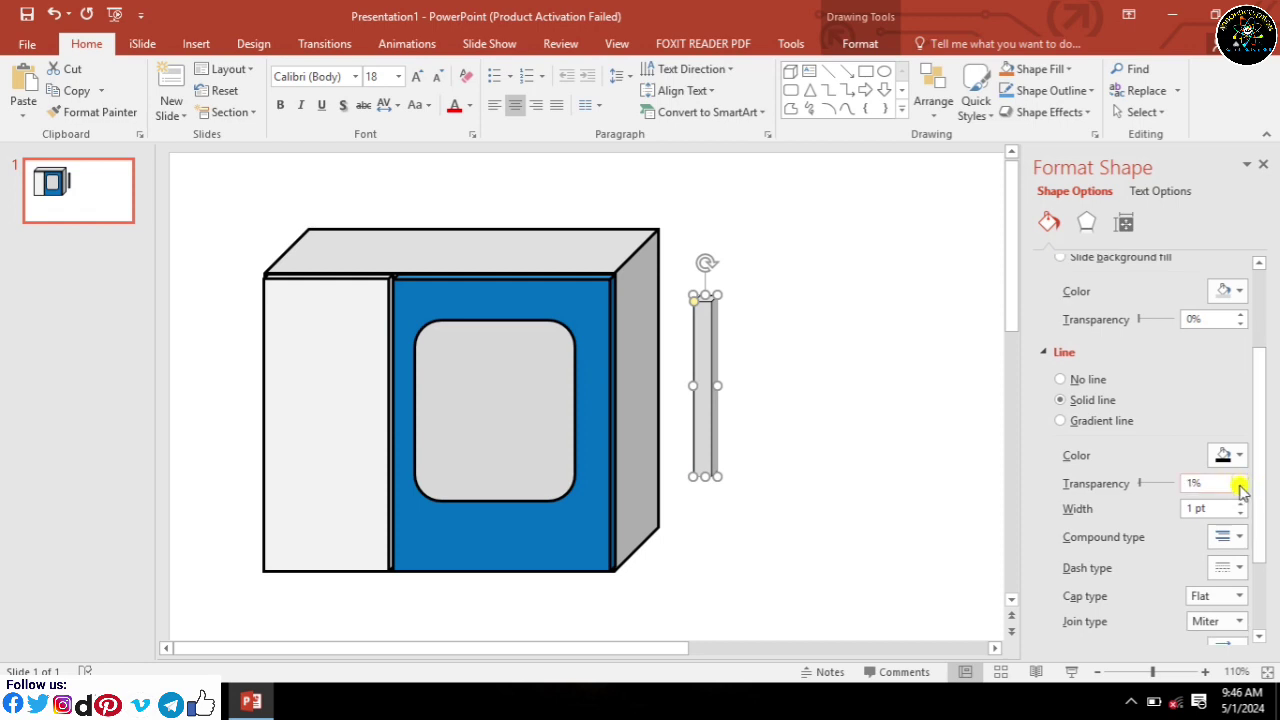
{"action": "left_click", "coordinate": [1240, 488]}
{"action": "left_click", "coordinate": [1240, 504]}
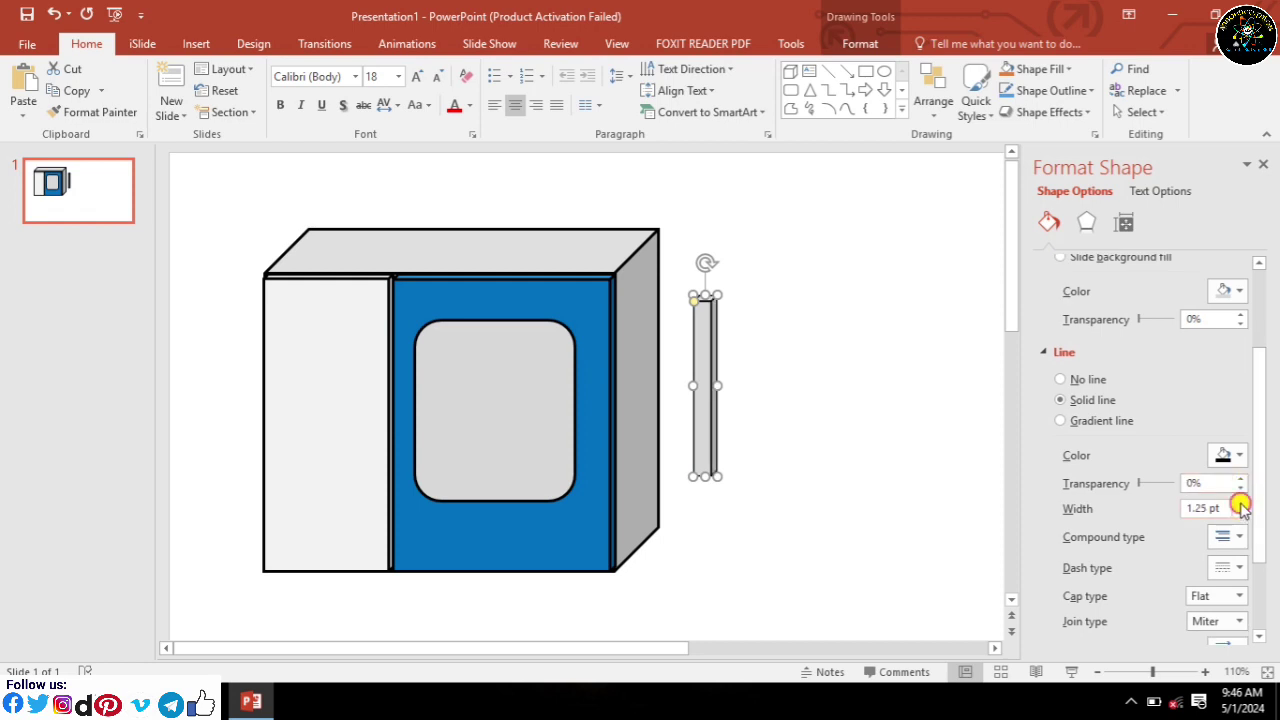
{"action": "left_click", "coordinate": [1240, 504]}
{"action": "left_click", "coordinate": [1240, 504]}
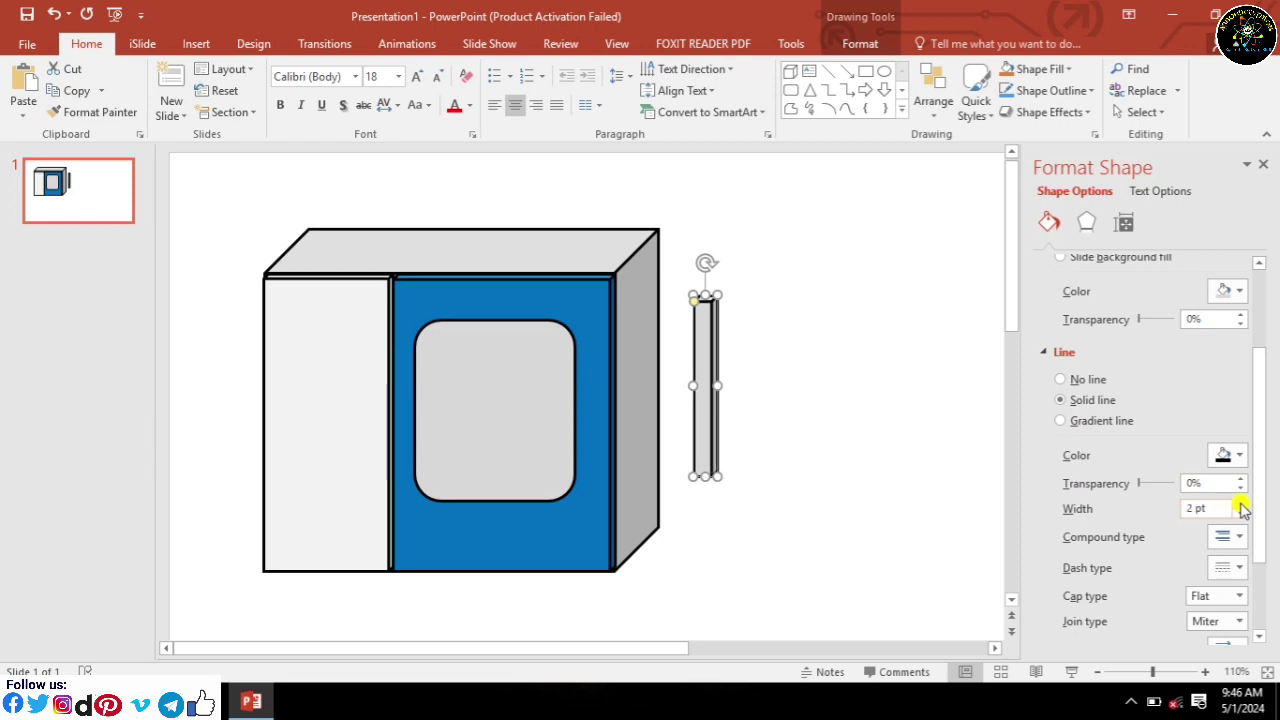
{"action": "left_click", "coordinate": [737, 442]}
{"action": "left_click", "coordinate": [702, 405]}
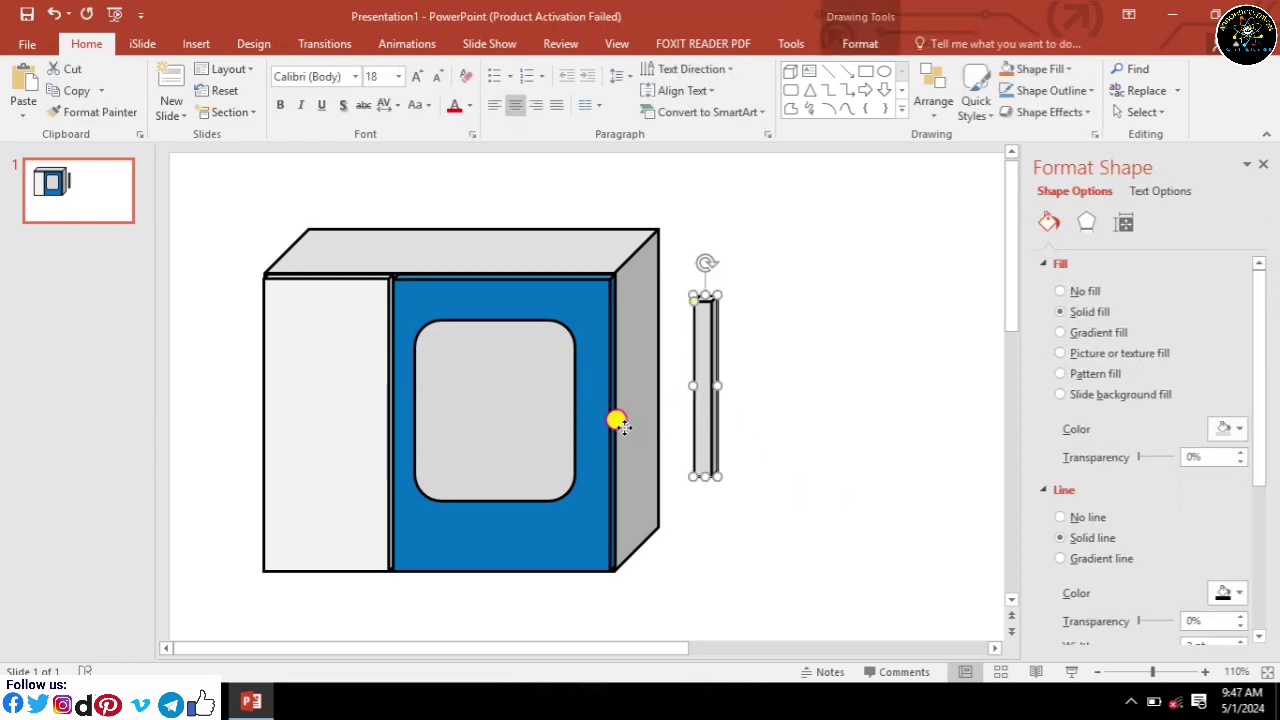
Move the handle bar onto the blue door beside the window.
{"action": "left_click_drag", "start_coordinate": [620, 425], "coordinate": [585, 437]}
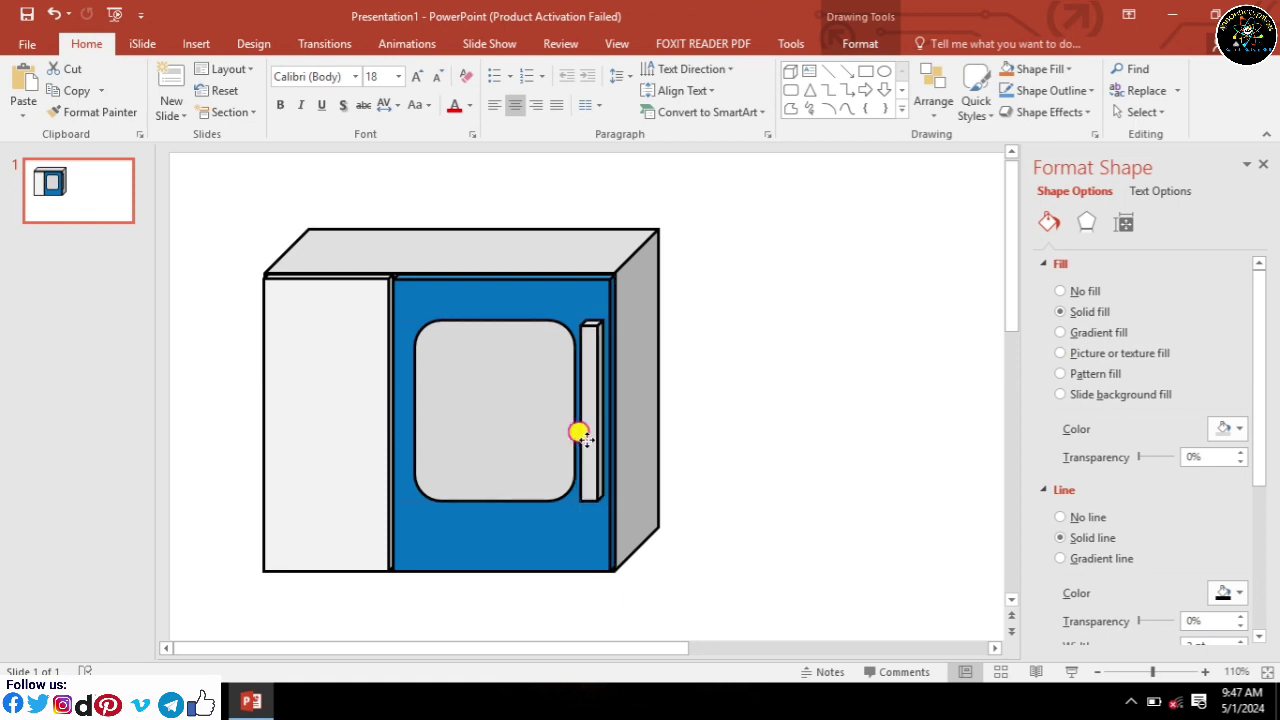
{"action": "left_click", "coordinate": [582, 436]}
{"action": "key", "text": "ctrl+z"}
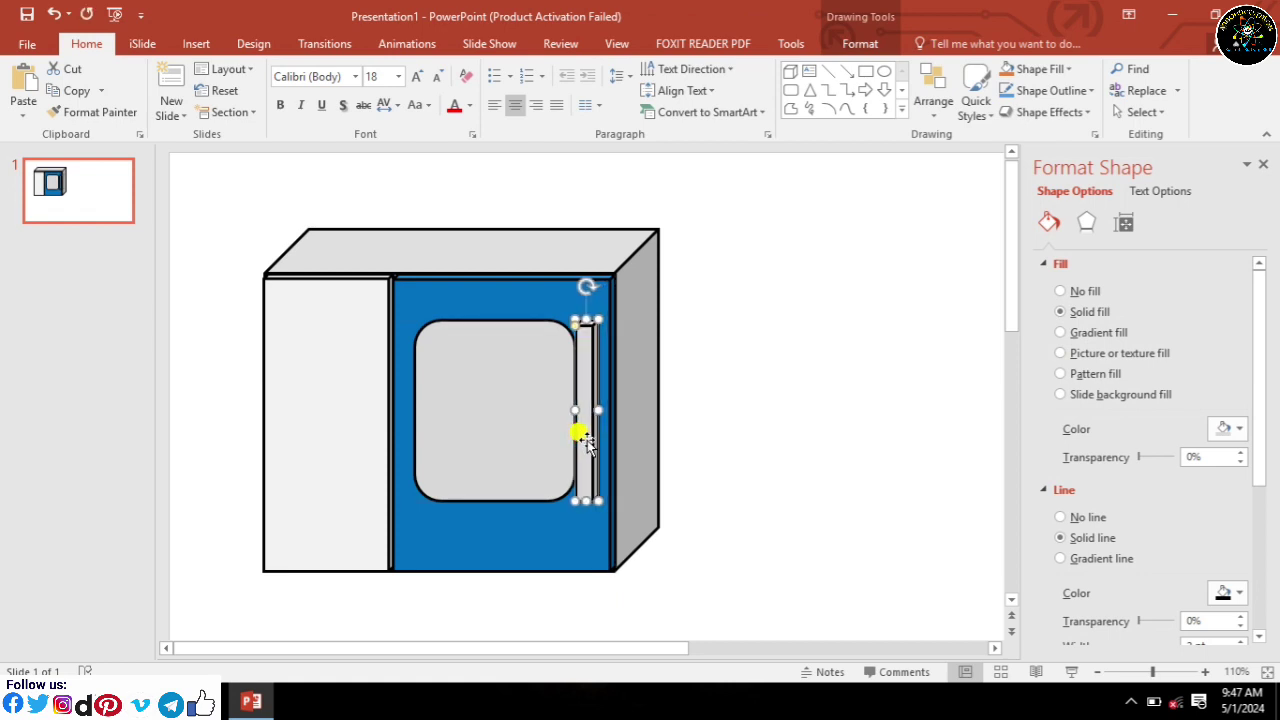
Nudge the rounded grey window left and right until it is centred on the door.
{"action": "left_click", "coordinate": [538, 440]}
{"action": "key", "text": "Left"}
{"action": "key", "text": "Left"}
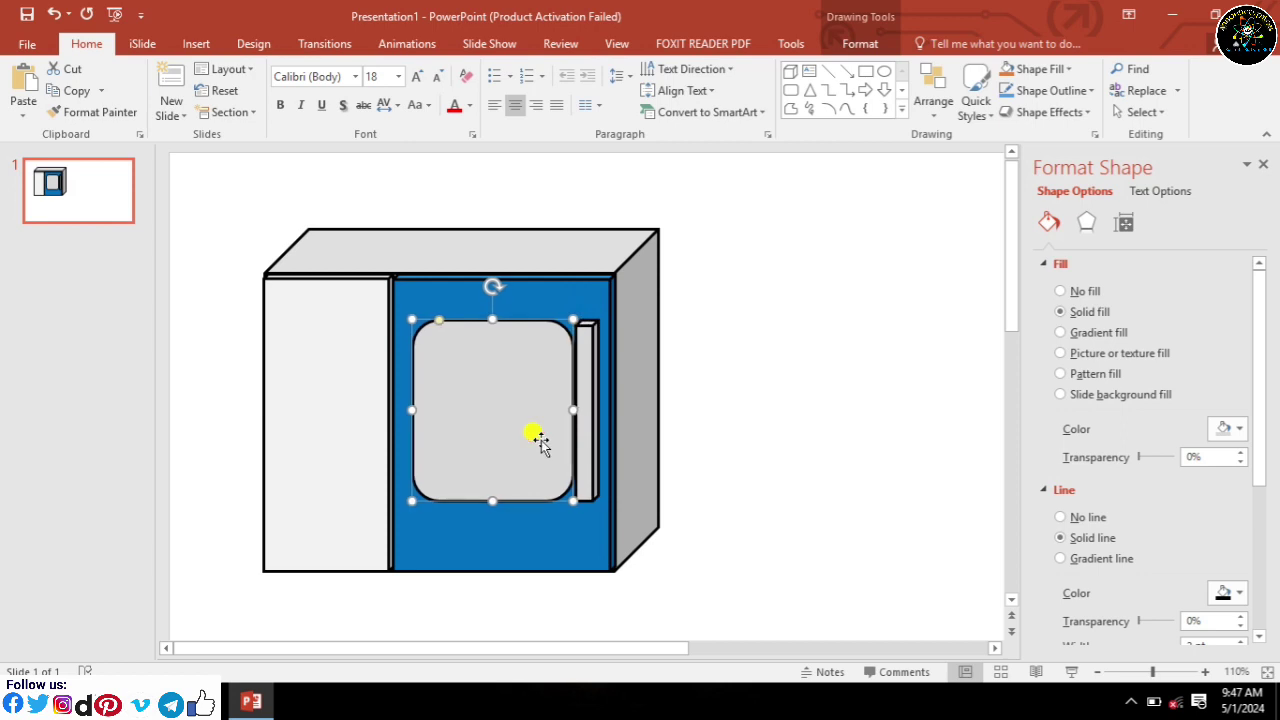
{"action": "key", "text": "Left"}
{"action": "key", "text": "Left"}
{"action": "key", "text": "Left"}
{"action": "key", "text": "Left"}
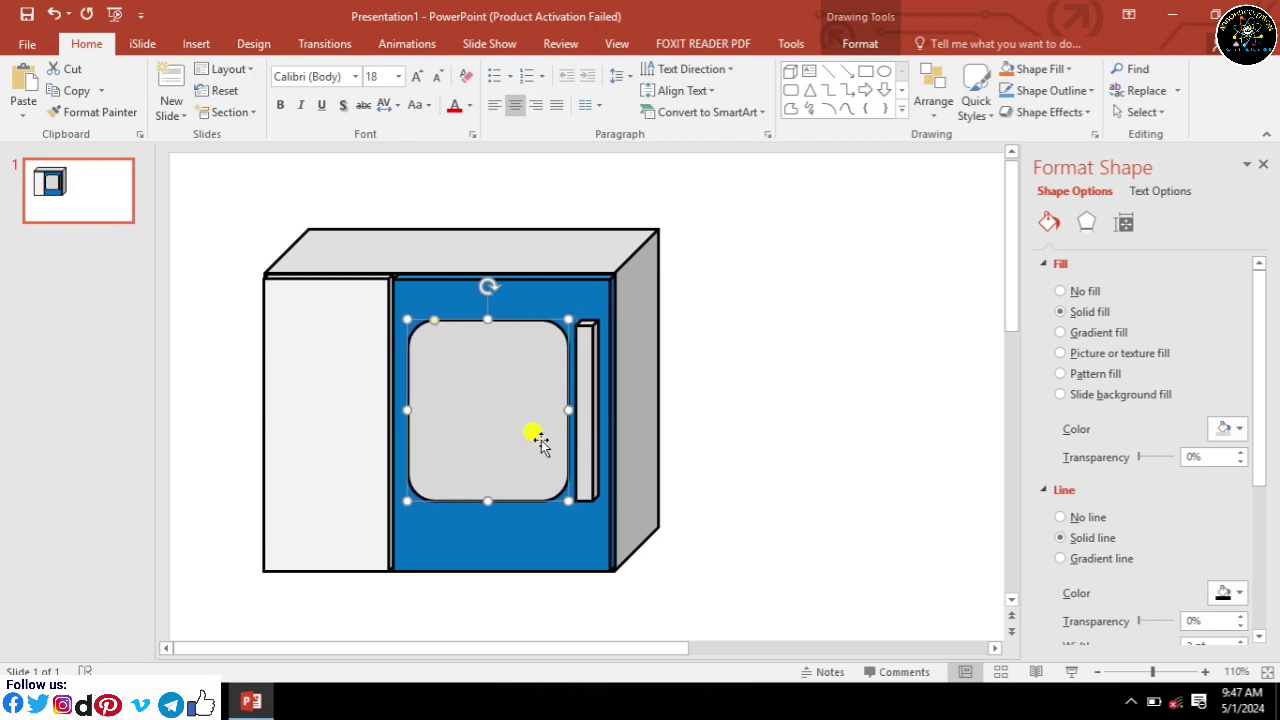
{"action": "key", "text": "Left"}
{"action": "key", "text": "Left"}
{"action": "key", "text": "Left"}
{"action": "key", "text": "Left"}
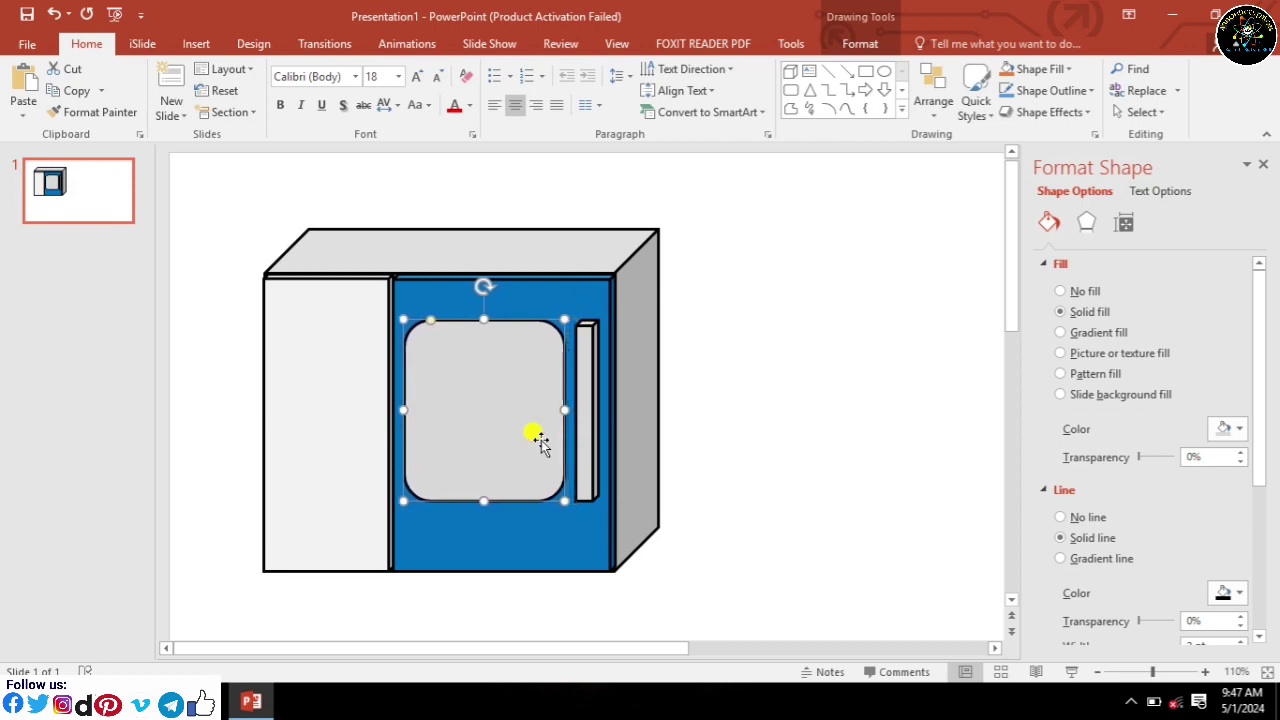
{"action": "key", "text": "Right"}
{"action": "key", "text": "Right"}
{"action": "key", "text": "Right"}
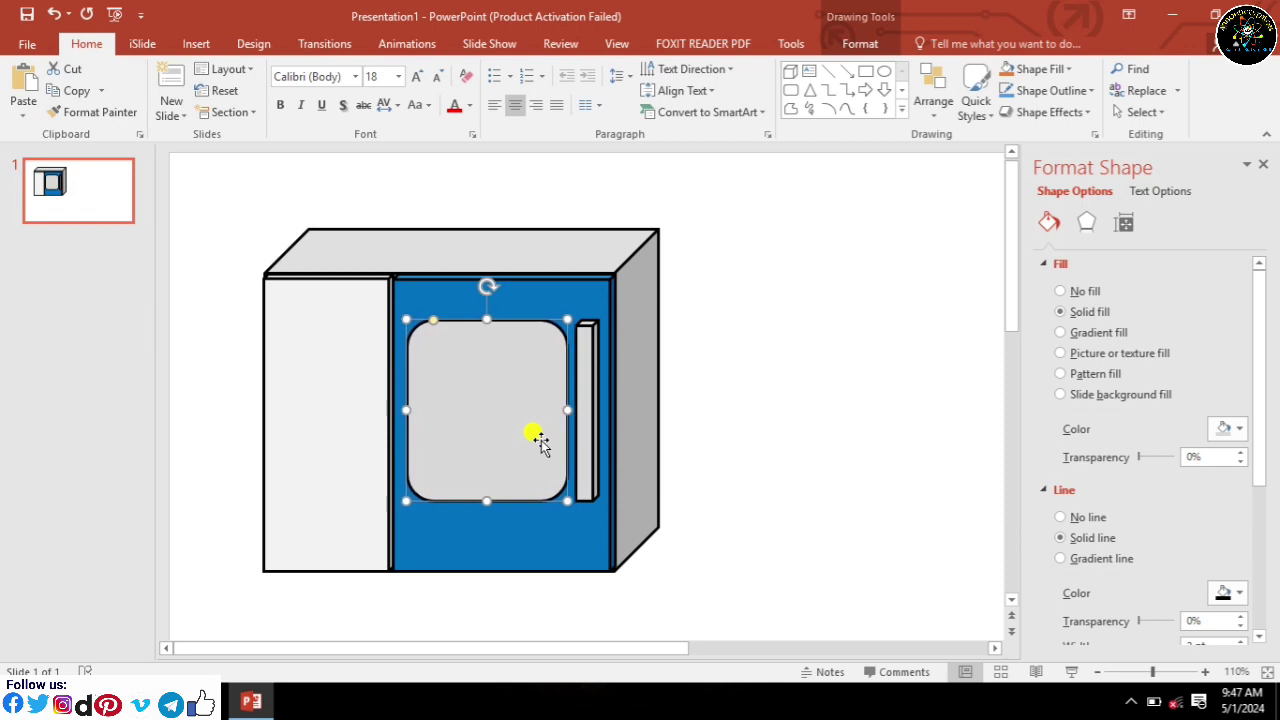
{"action": "key", "text": "Right"}
{"action": "key", "text": "Left"}
{"action": "key", "text": "Left"}
{"action": "key", "text": "Left"}
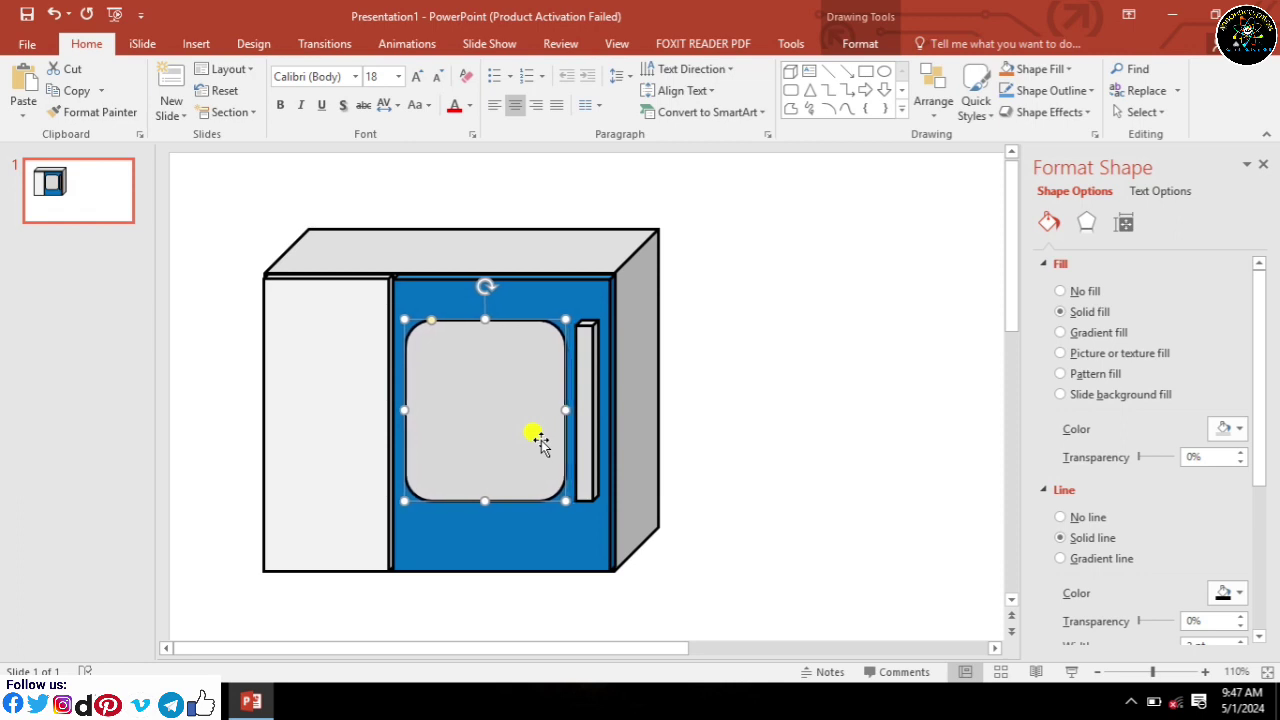
{"action": "left_click", "coordinate": [393, 398]}
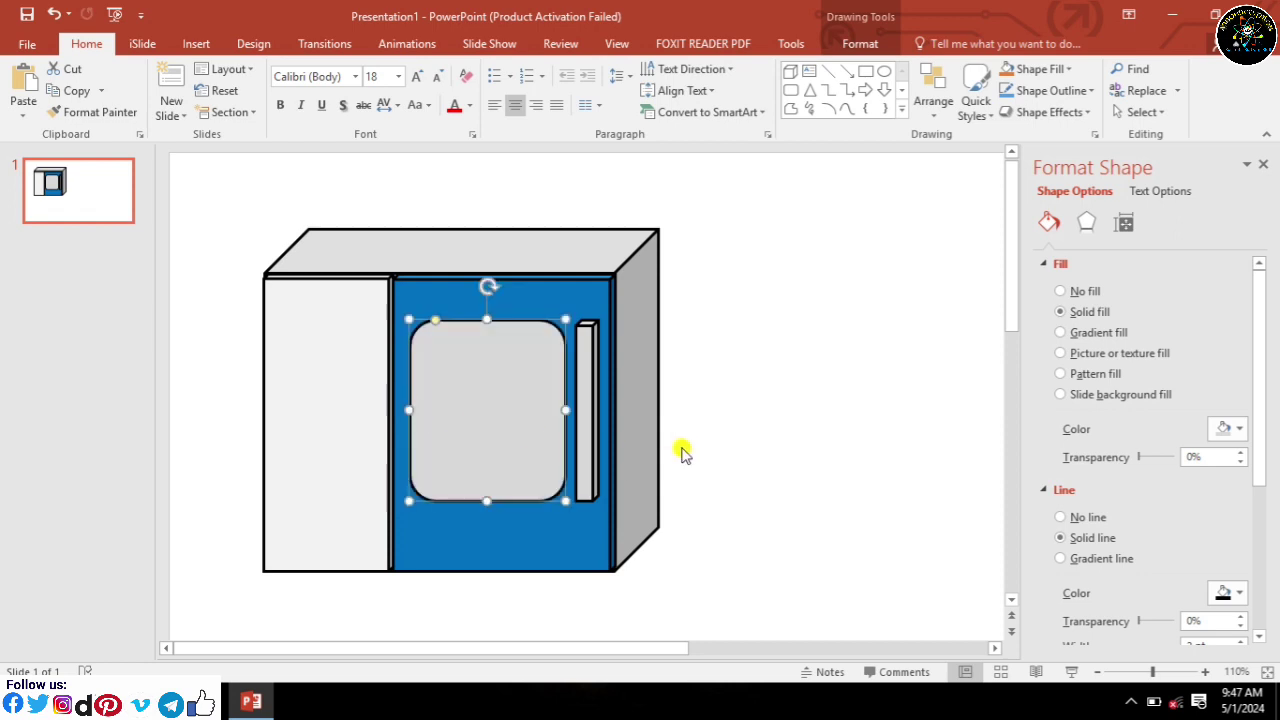
{"action": "left_click", "coordinate": [716, 441]}
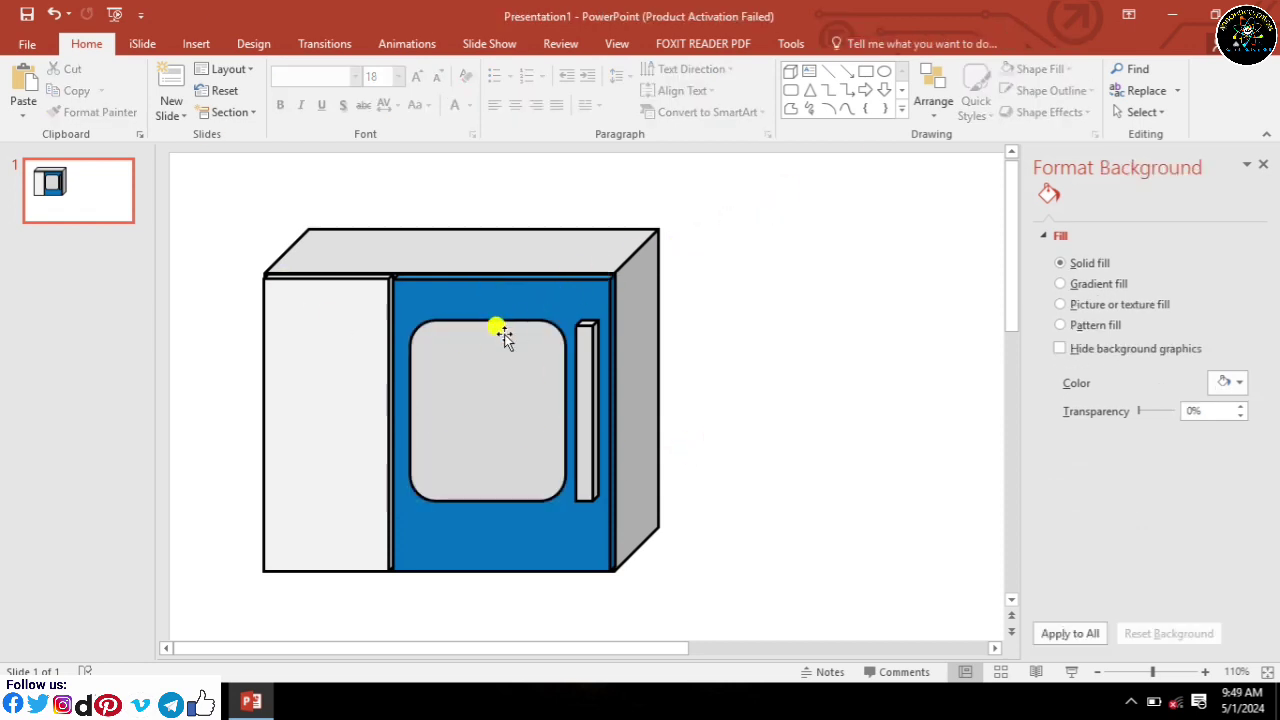
Draw a small rectangle to the right of the cabinet.
{"action": "left_click", "coordinate": [863, 78]}
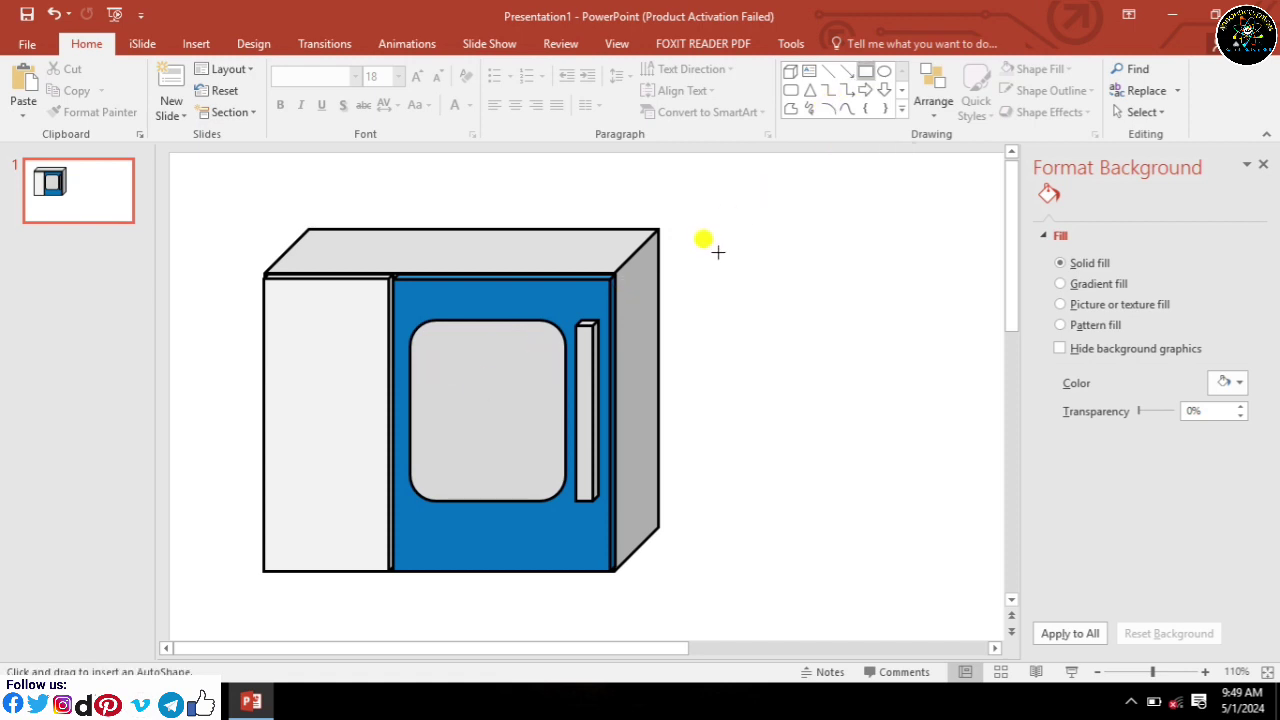
{"action": "left_click_drag", "start_coordinate": [718, 252], "coordinate": [811, 292]}
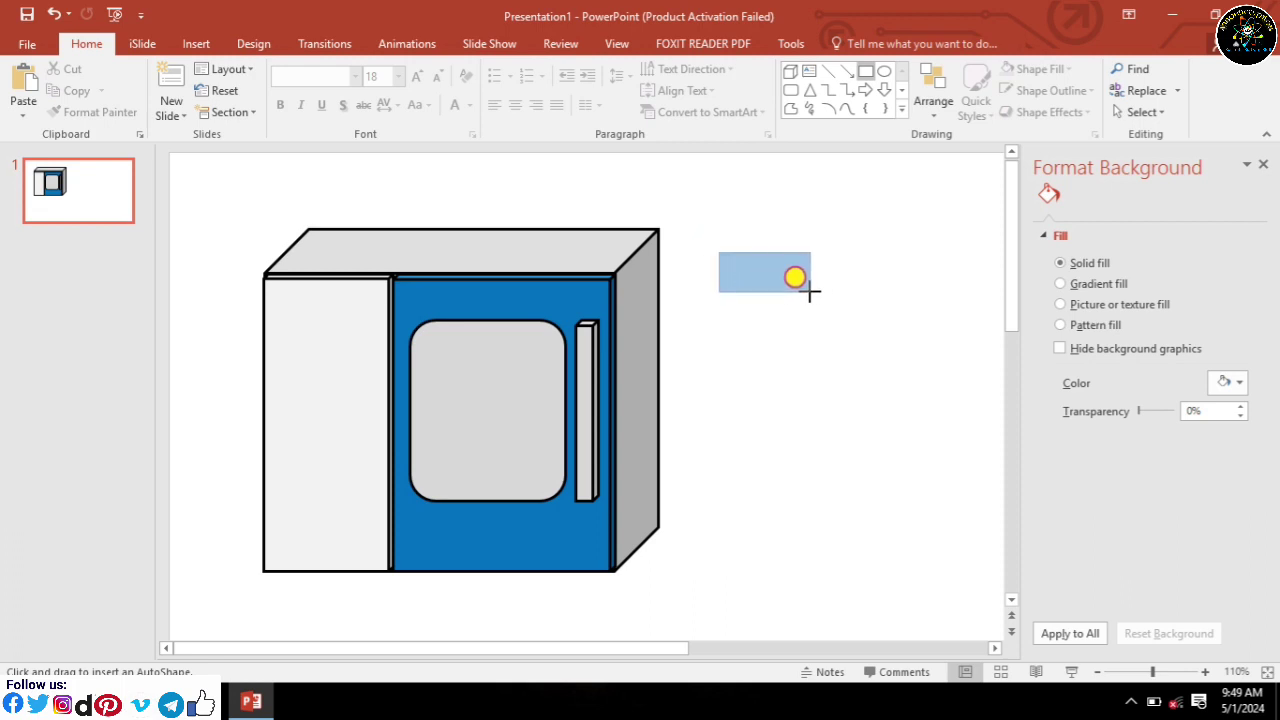
{"action": "left_click_drag", "start_coordinate": [810, 292], "coordinate": [810, 292]}
Narrow the light-grey left panel and extend the blue door leftward to meet it.
{"action": "left_click", "coordinate": [357, 390]}
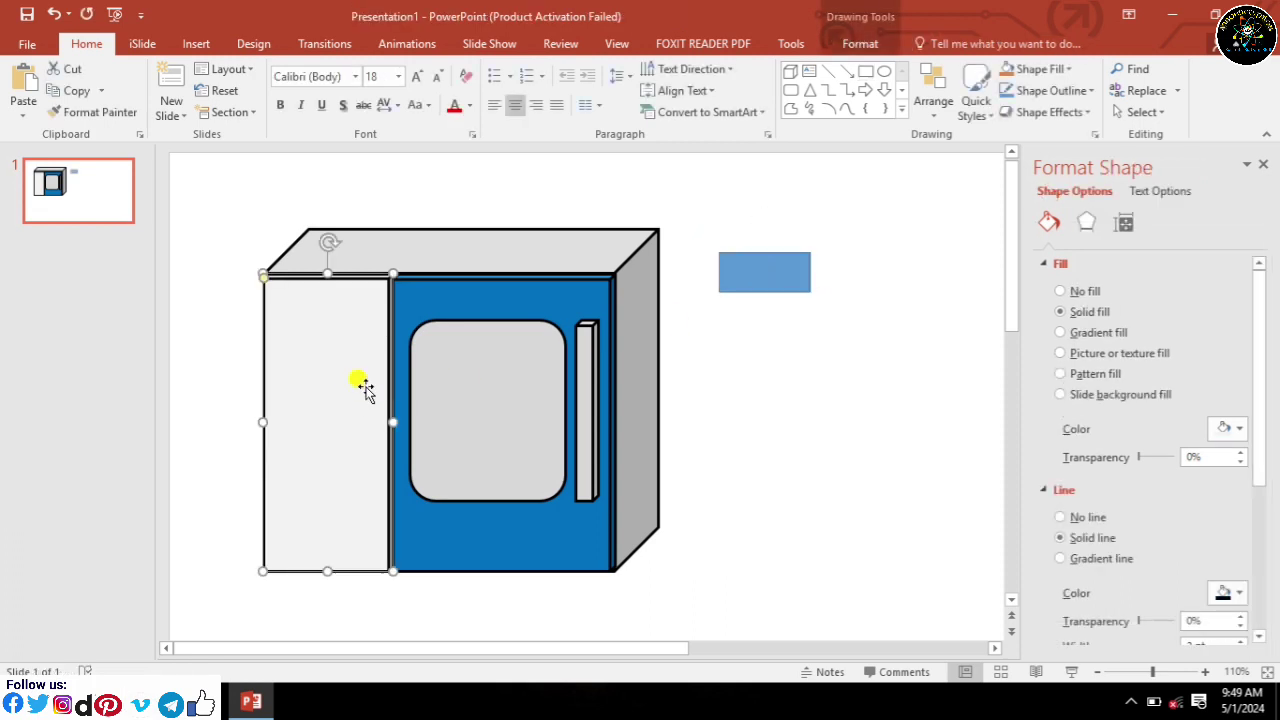
{"action": "left_click_drag", "start_coordinate": [393, 419], "coordinate": [369, 424]}
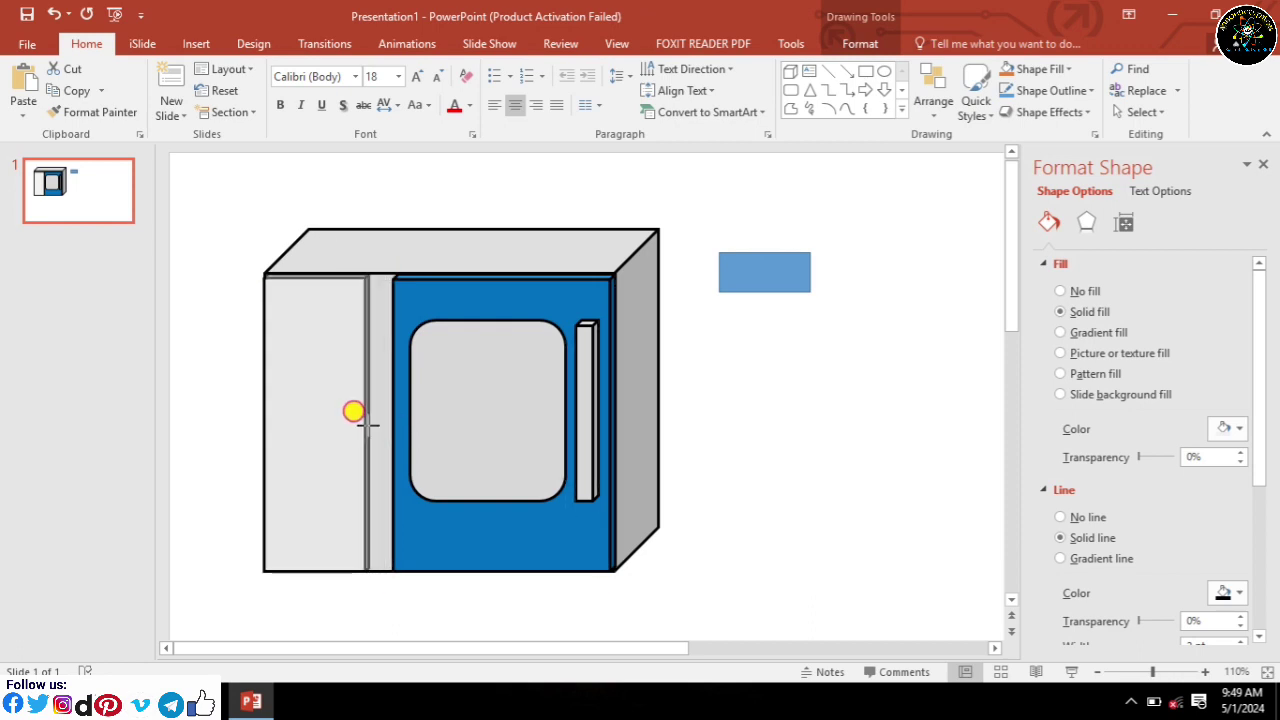
{"action": "left_click", "coordinate": [392, 418]}
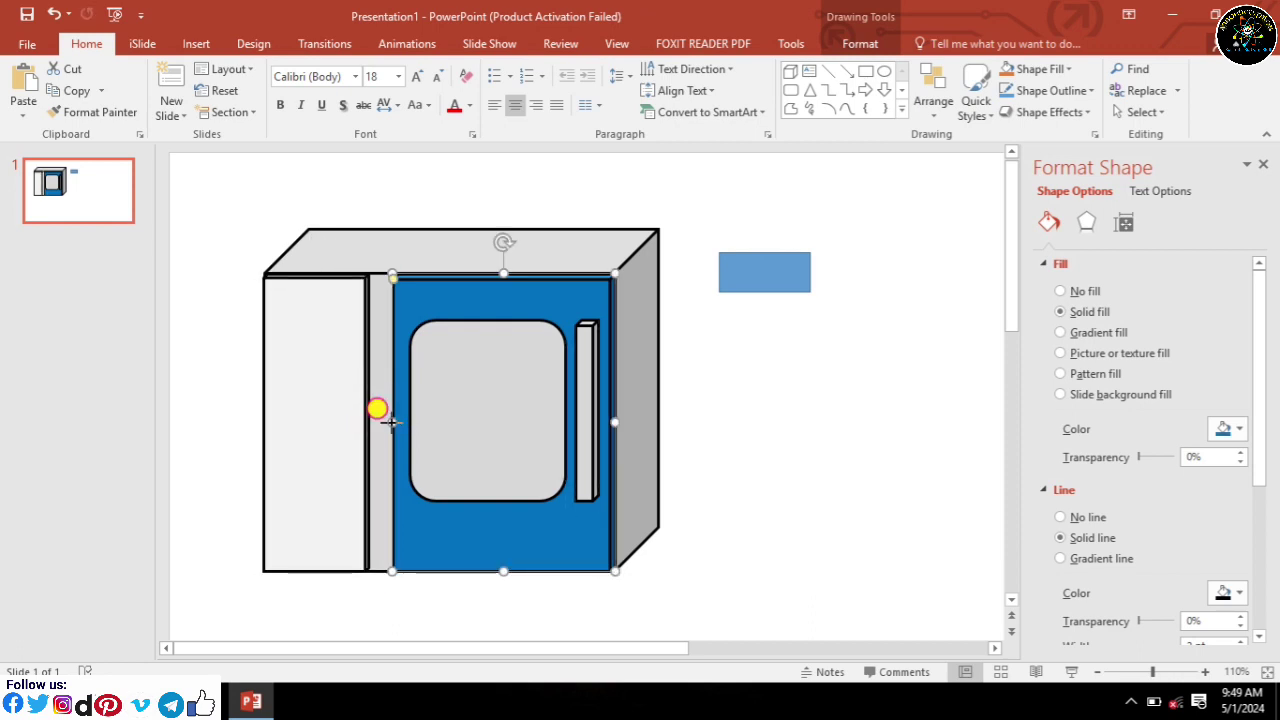
{"action": "mouse_move", "coordinate": [390, 422]}
{"action": "left_mouse_down"}
{"action": "mouse_move", "coordinate": [373, 439]}
{"action": "mouse_move", "coordinate": [362, 428]}
{"action": "left_mouse_up"}
{"action": "left_click", "coordinate": [757, 380]}
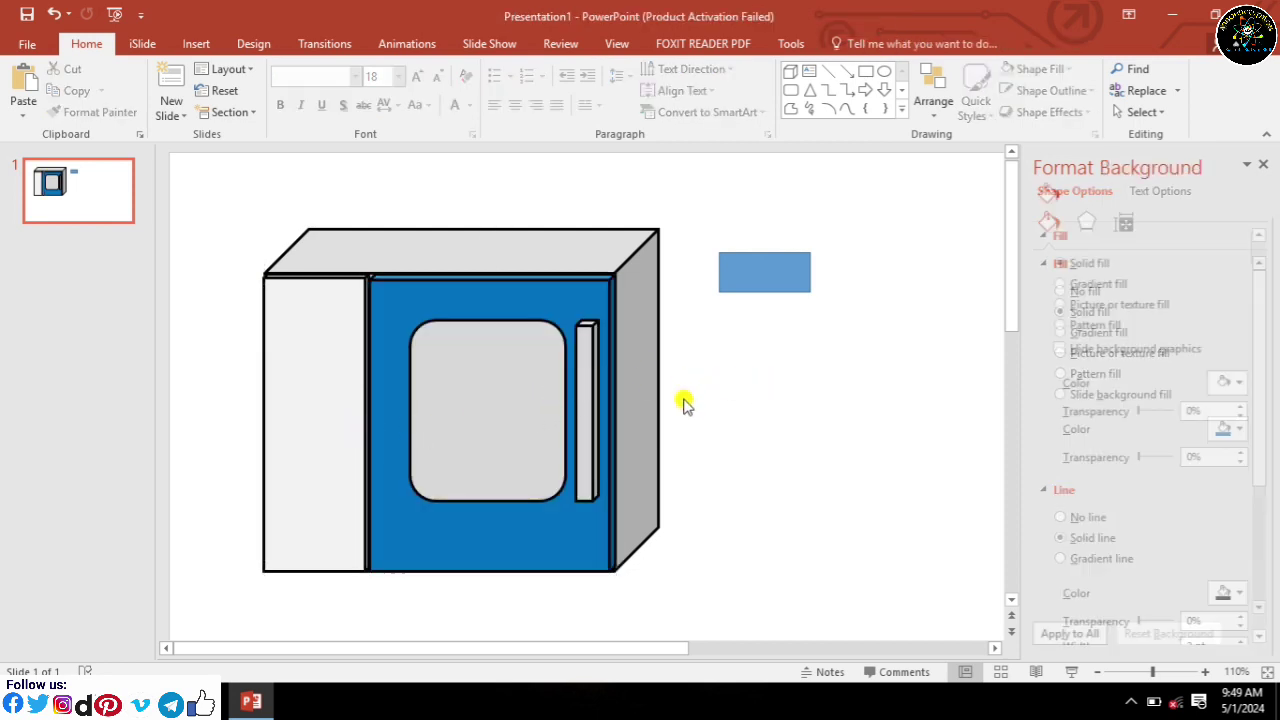
Place the small rectangle near the left panel's top with dark grey fill and black outline.
{"action": "left_click", "coordinate": [770, 286]}
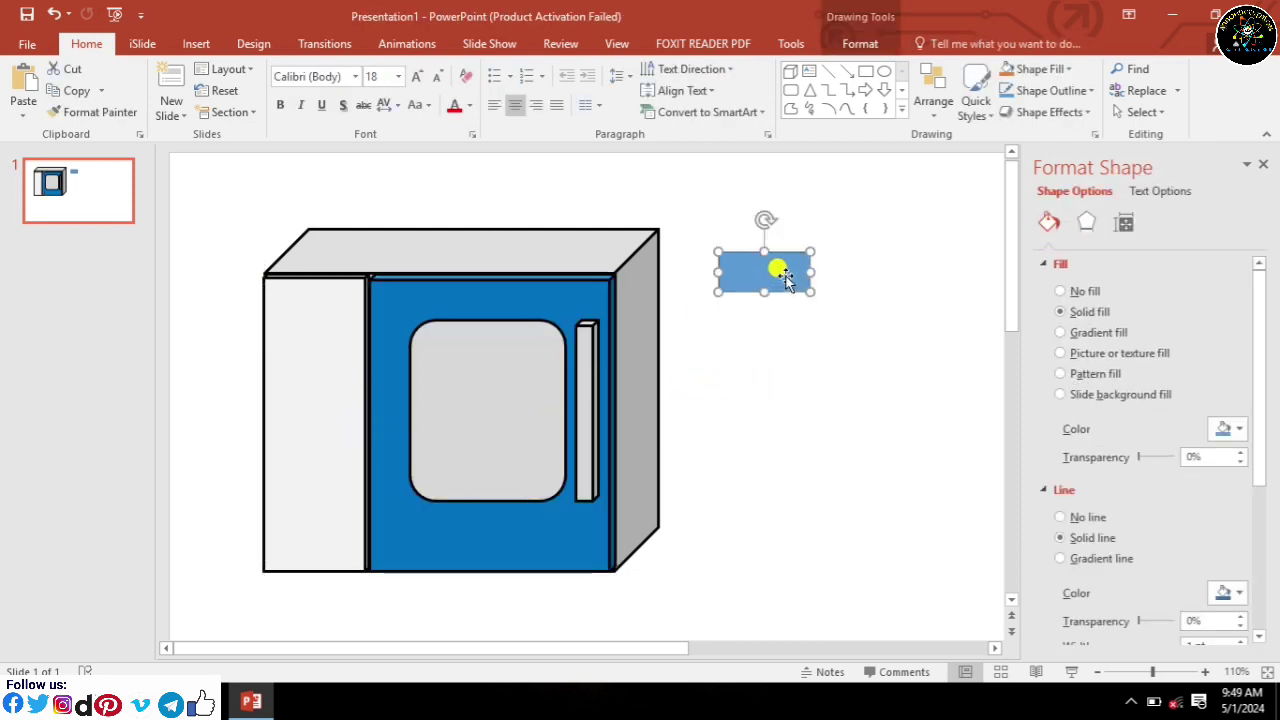
{"action": "mouse_move", "coordinate": [785, 273]}
{"action": "left_mouse_down"}
{"action": "mouse_move", "coordinate": [760, 299]}
{"action": "mouse_move", "coordinate": [341, 346]}
{"action": "mouse_move", "coordinate": [297, 338]}
{"action": "left_mouse_up"}
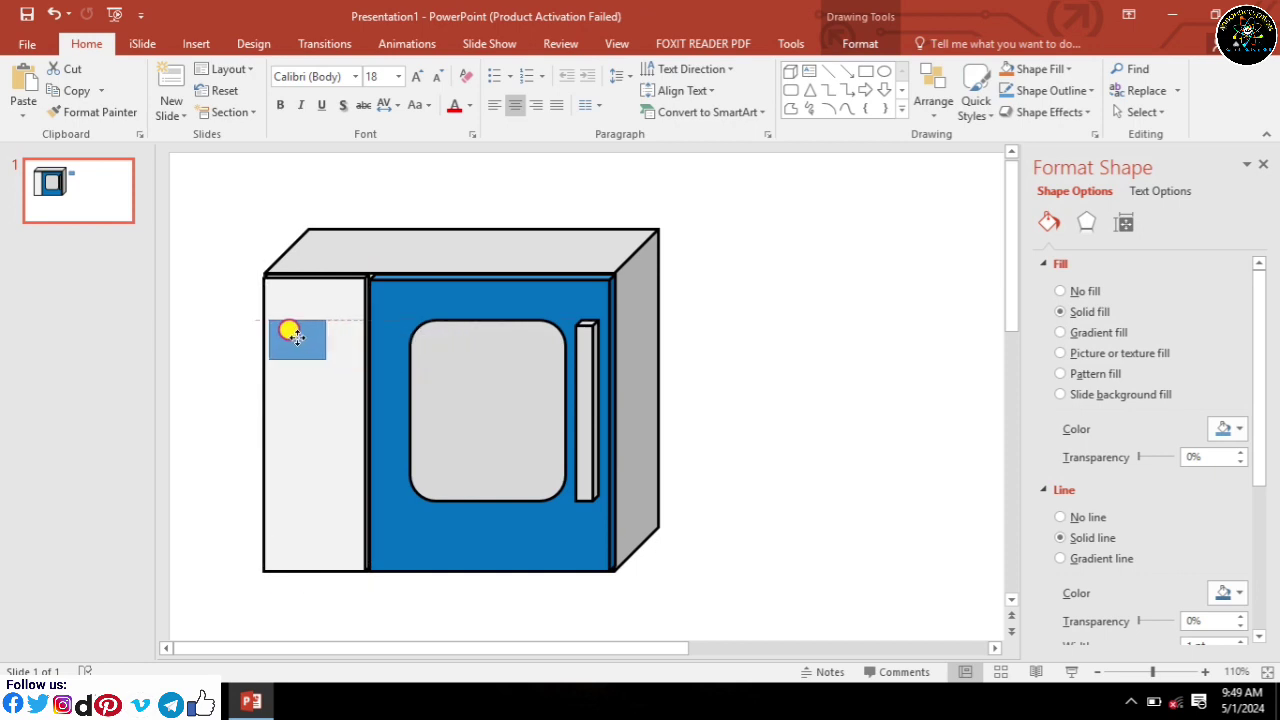
{"action": "left_click_drag", "start_coordinate": [297, 338], "coordinate": [297, 353]}
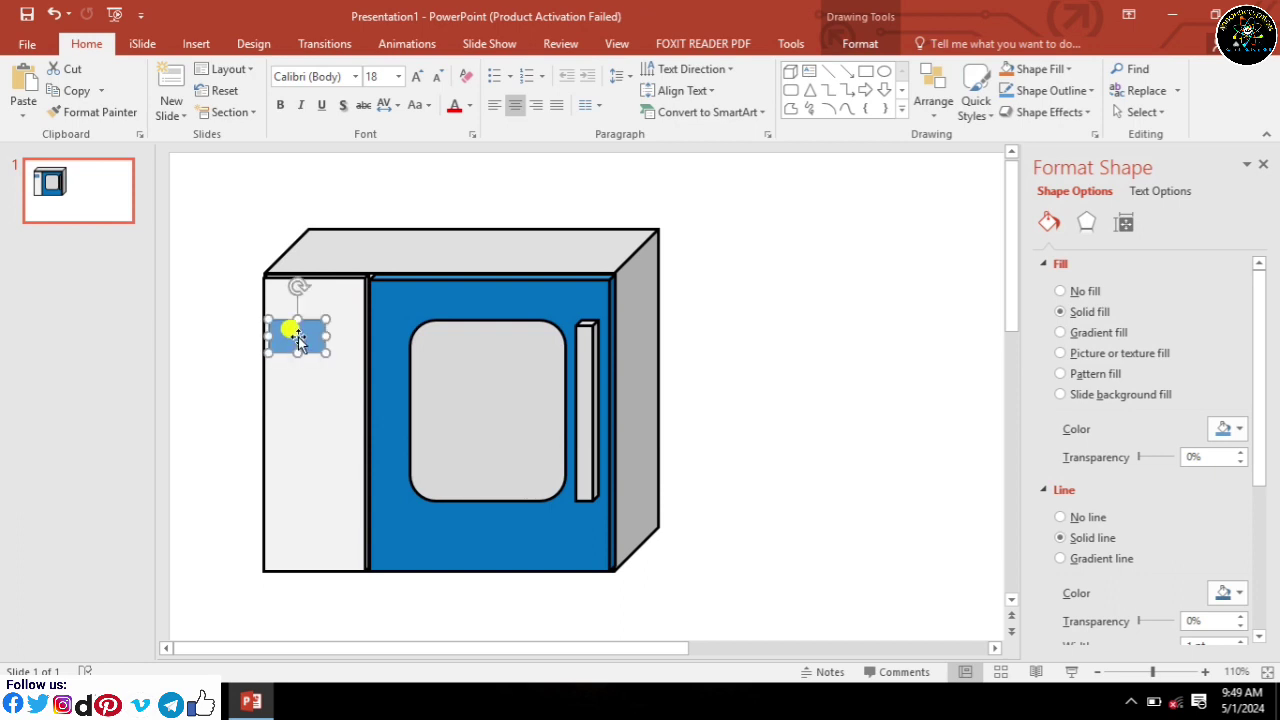
{"action": "left_click", "coordinate": [1238, 429]}
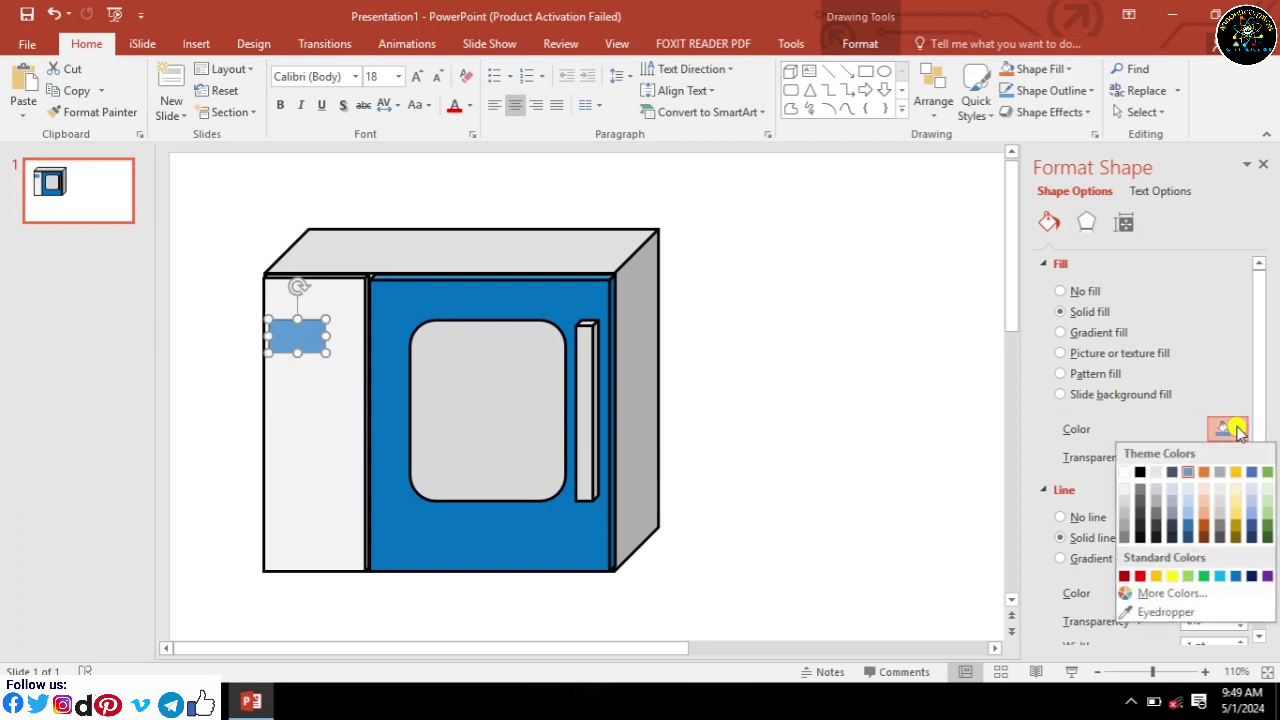
{"action": "left_click", "coordinate": [1162, 514]}
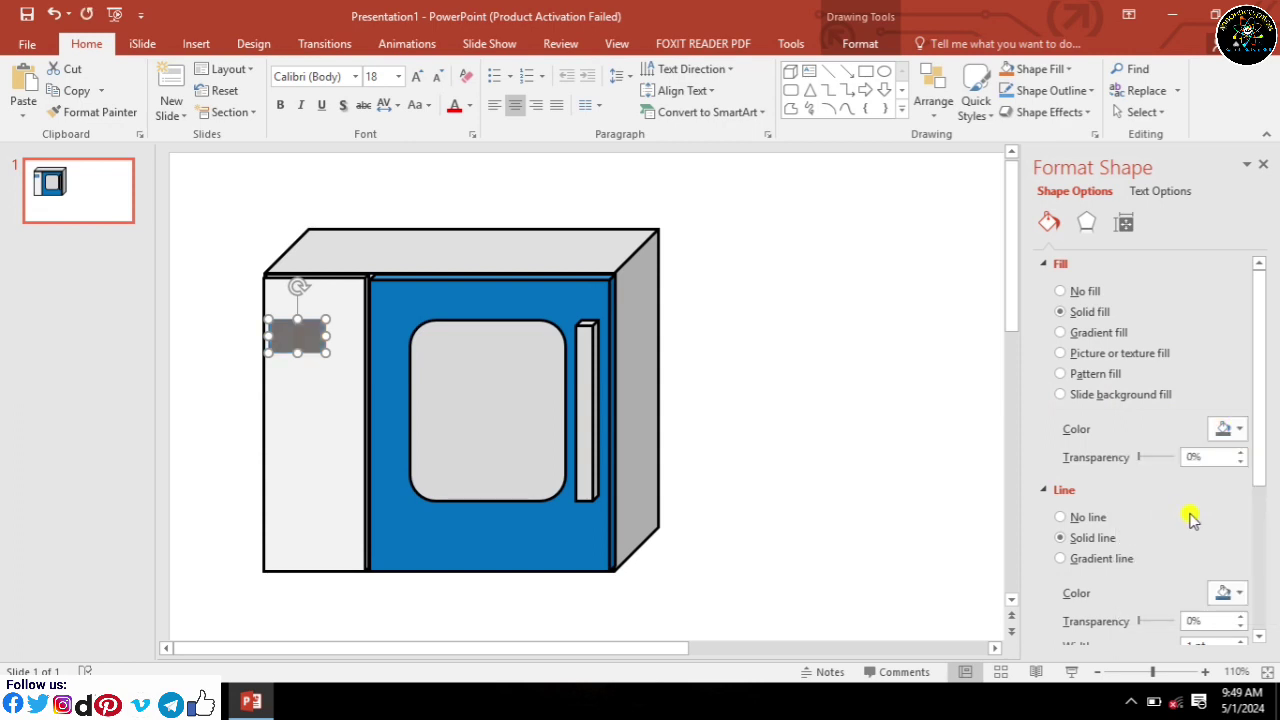
{"action": "left_click", "coordinate": [1238, 593]}
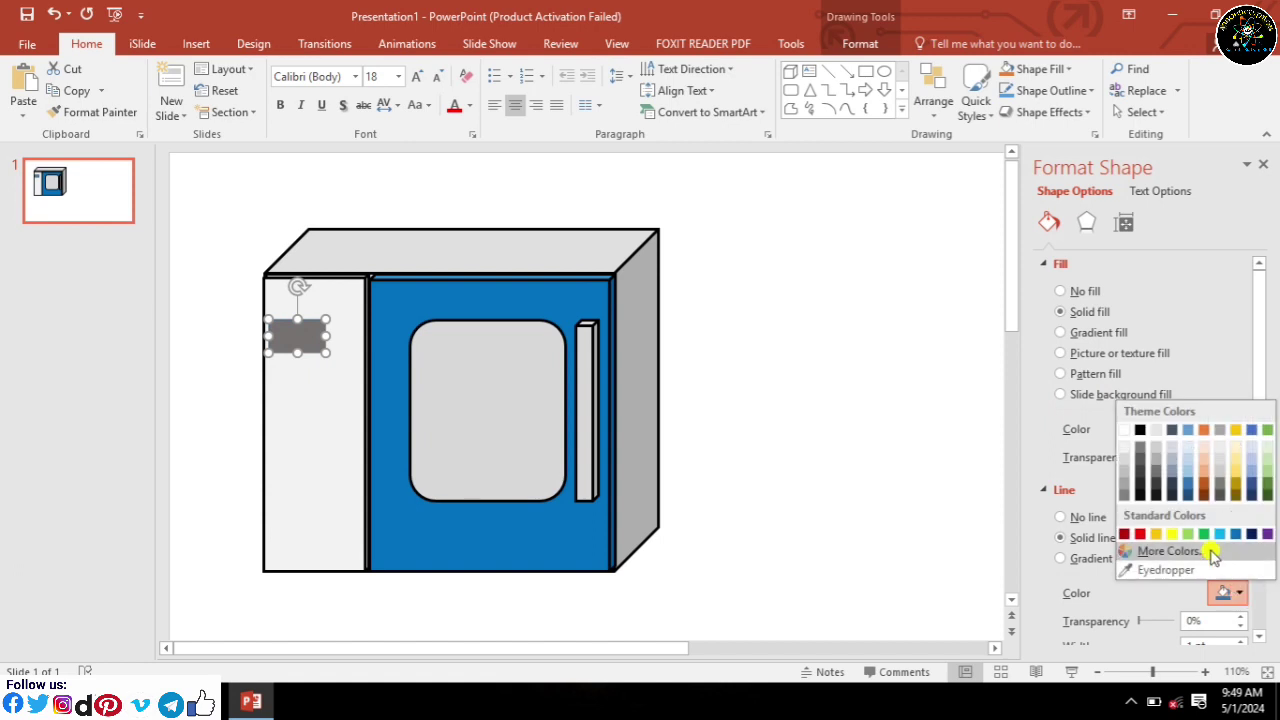
{"action": "left_click", "coordinate": [1143, 432]}
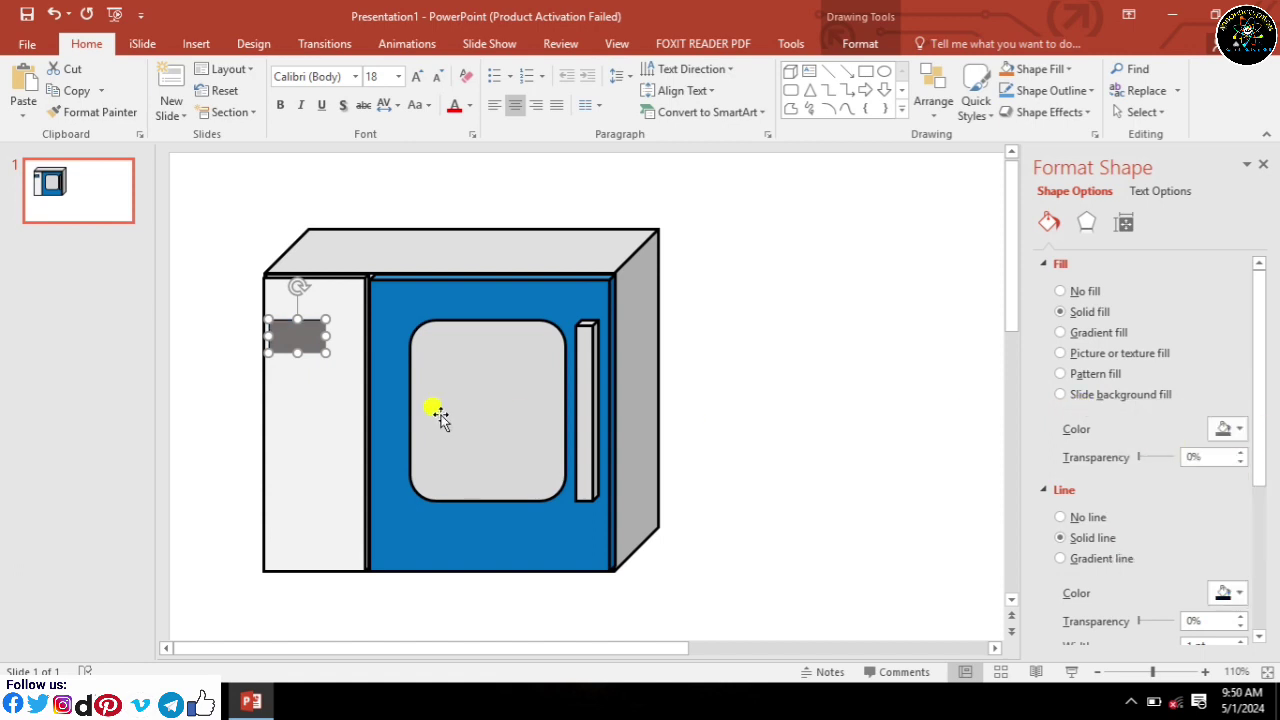
Add a '60' text box over the grey box in Times New Roman, enlarged two sizes.
{"action": "left_click", "coordinate": [808, 72]}
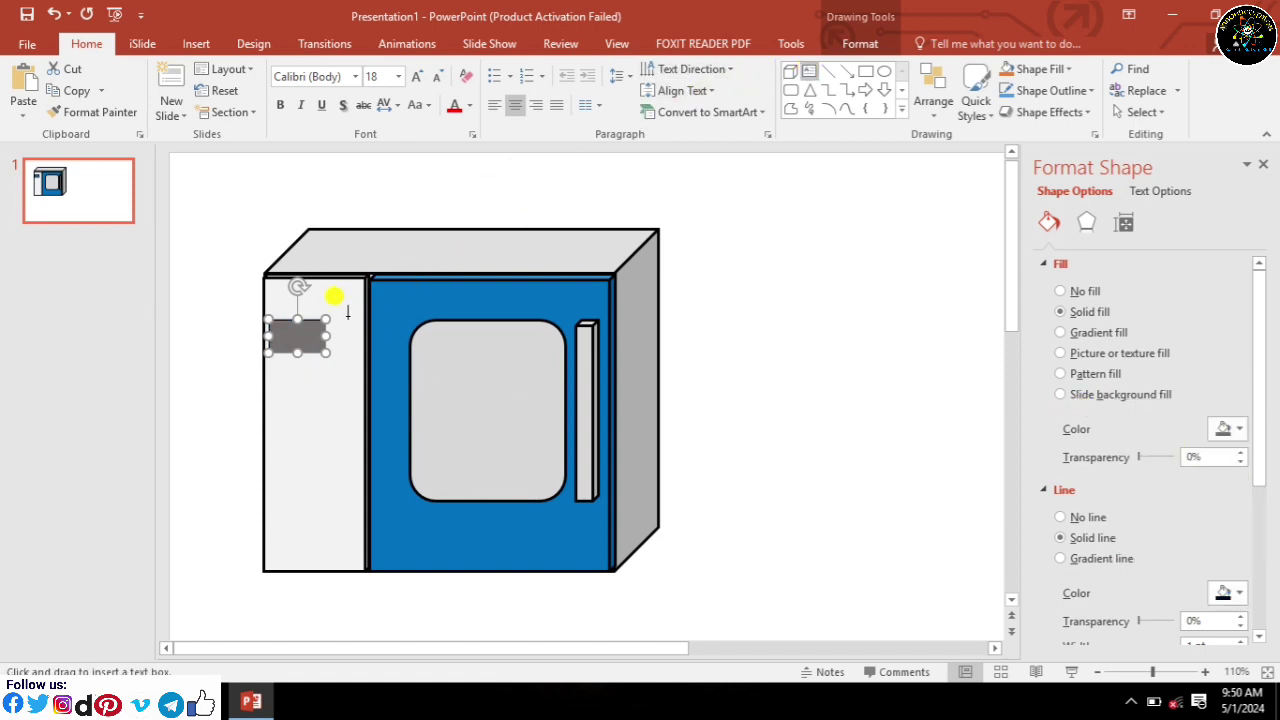
{"action": "left_click_drag", "start_coordinate": [279, 323], "coordinate": [292, 342]}
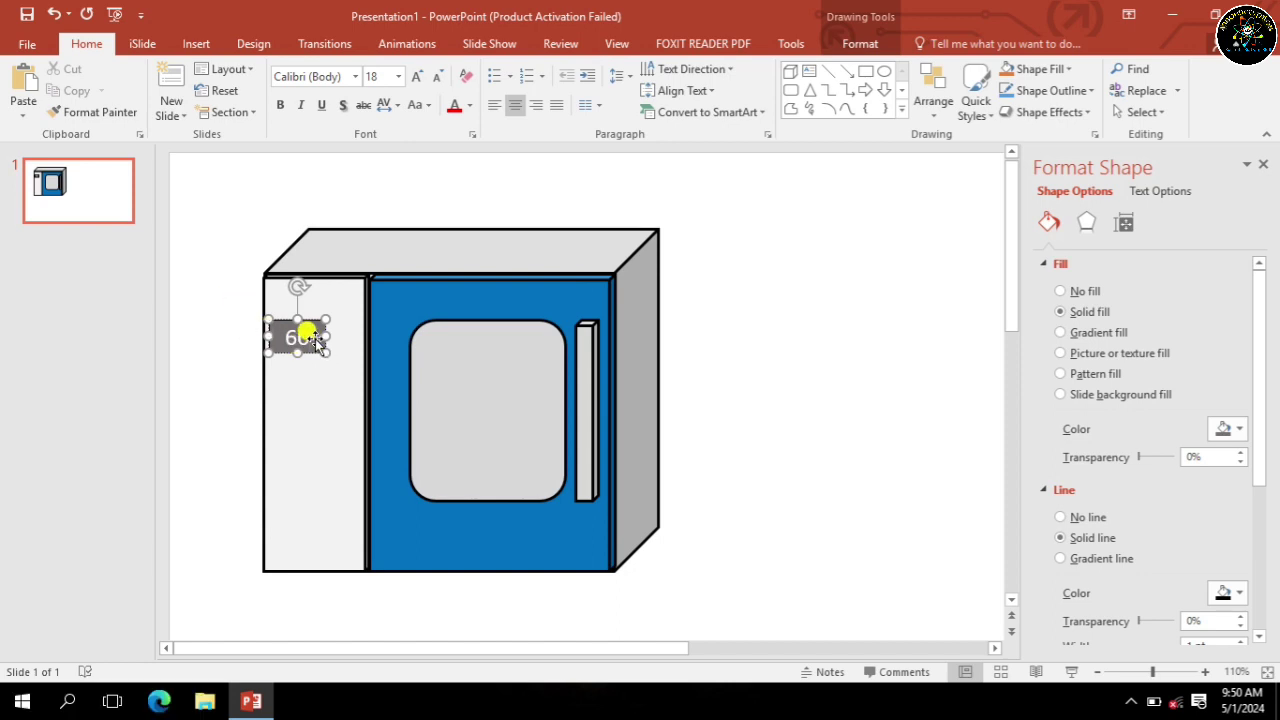
{"action": "double_click", "coordinate": [305, 343]}
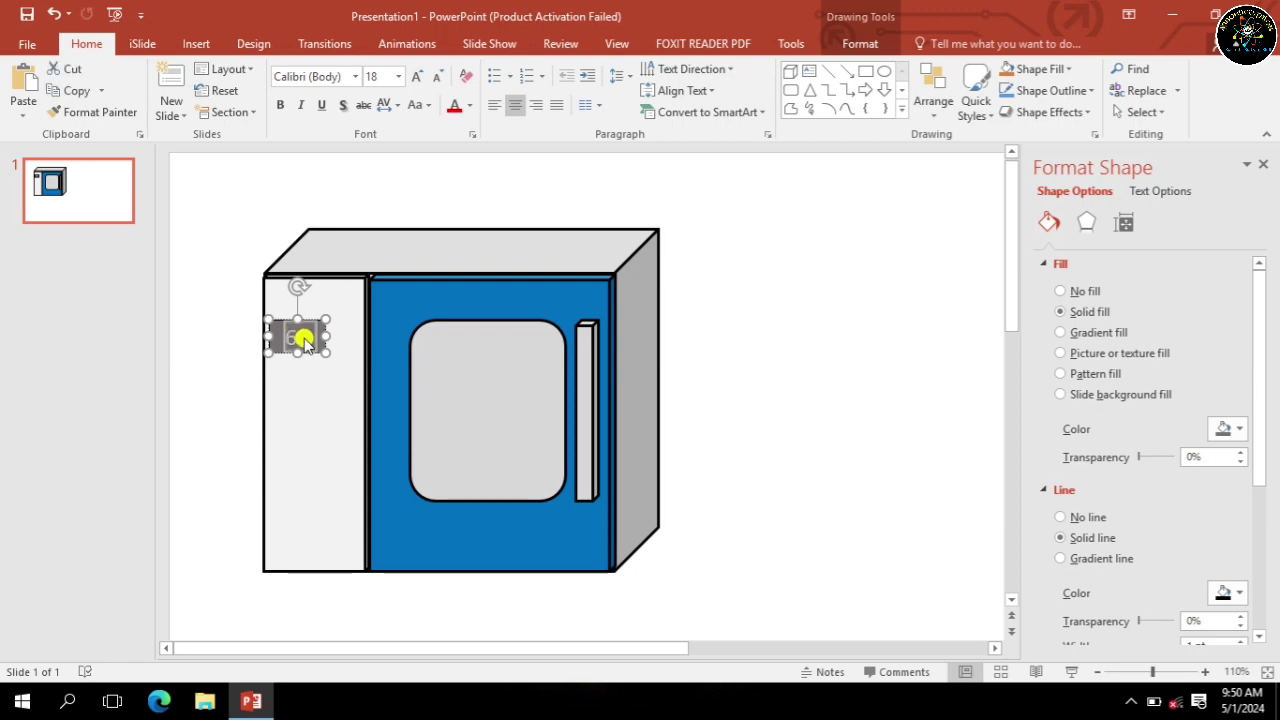
{"action": "left_click", "coordinate": [355, 77]}
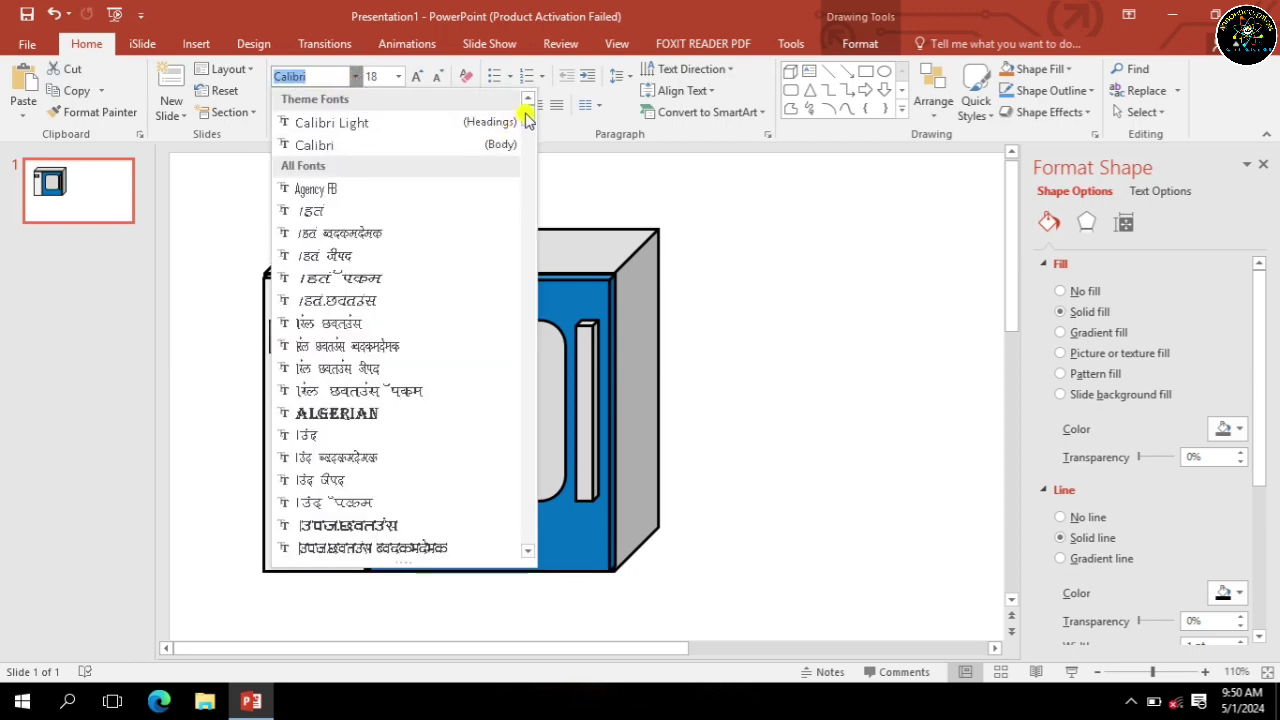
{"action": "scroll", "coordinate": [530, 243], "scroll_direction": "down", "scroll_amount": 10}
{"action": "left_click_drag", "start_coordinate": [530, 243], "coordinate": [525, 520]}
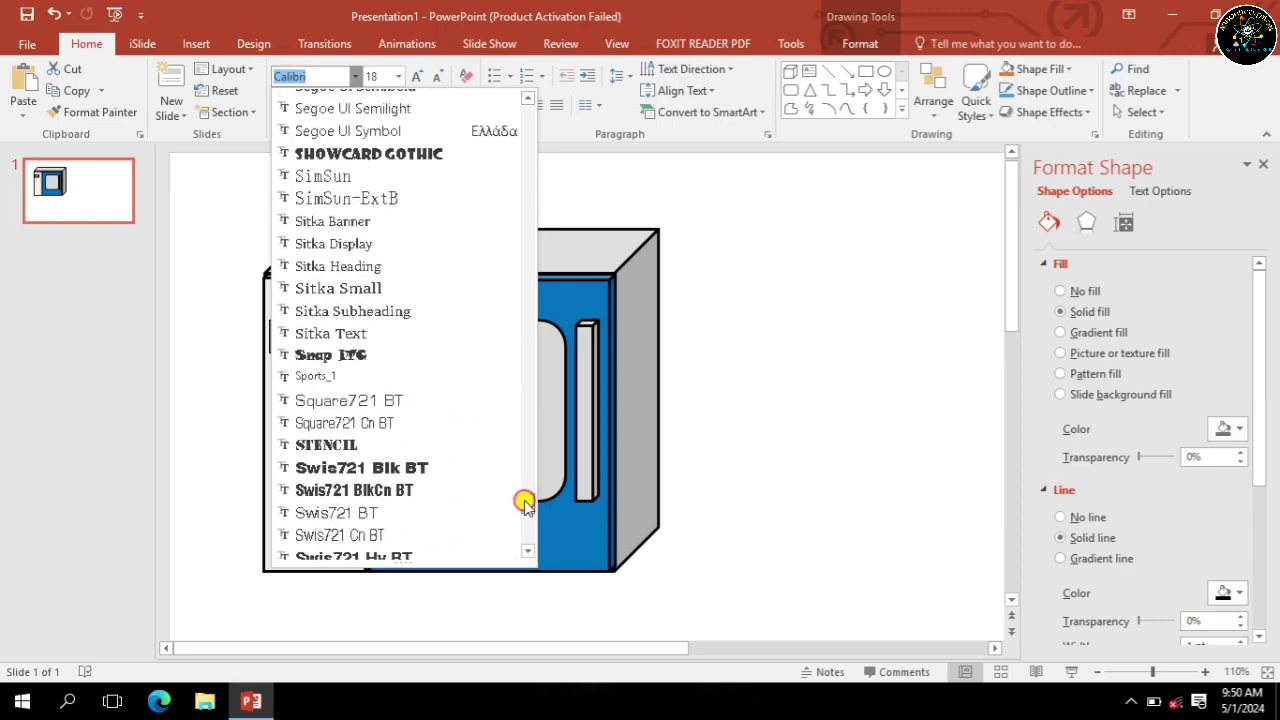
{"action": "left_click", "coordinate": [503, 352]}
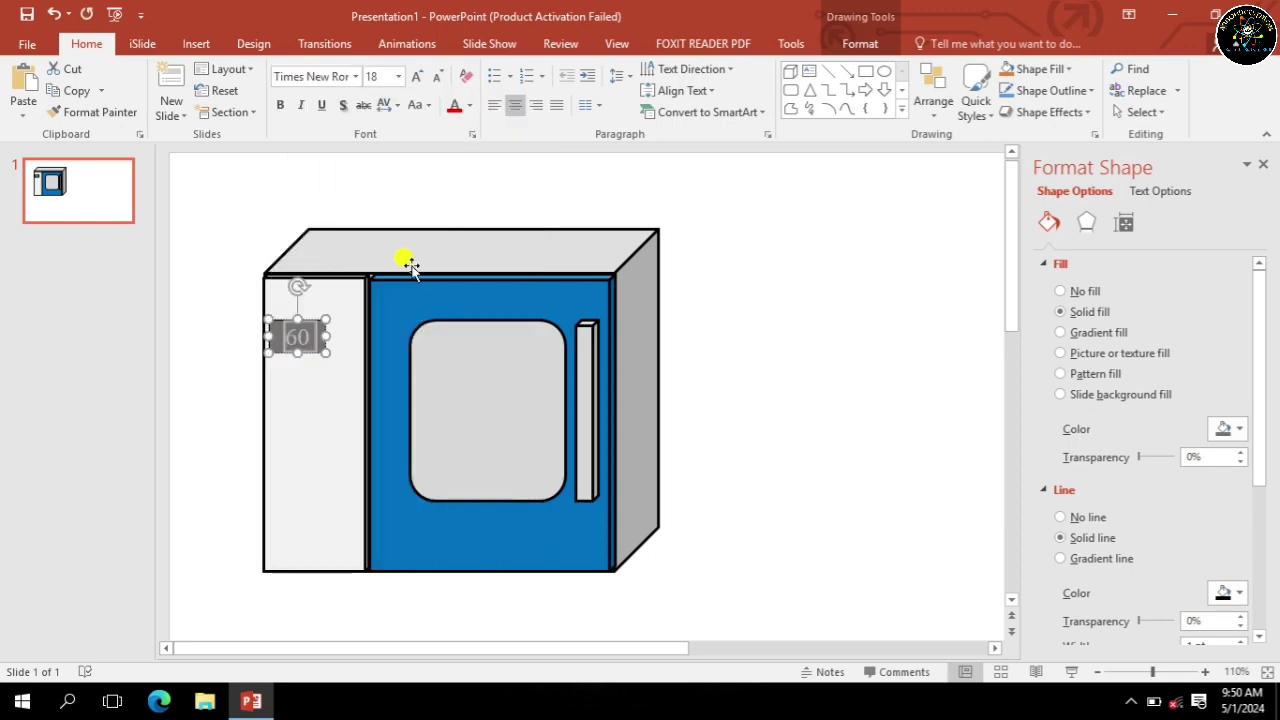
{"action": "left_click", "coordinate": [416, 77]}
{"action": "left_click", "coordinate": [416, 77]}
Make the 60 text bold and copy the 60 display box.
{"action": "left_click", "coordinate": [279, 106]}
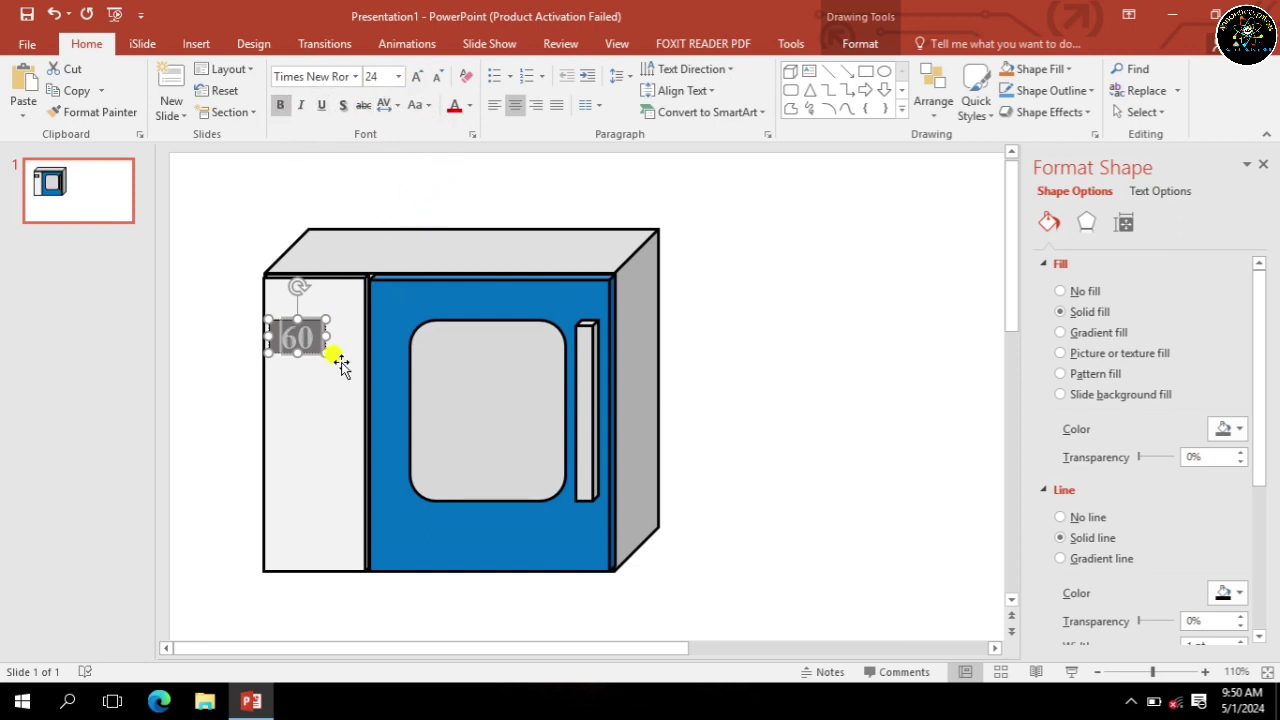
{"action": "left_click", "coordinate": [340, 345]}
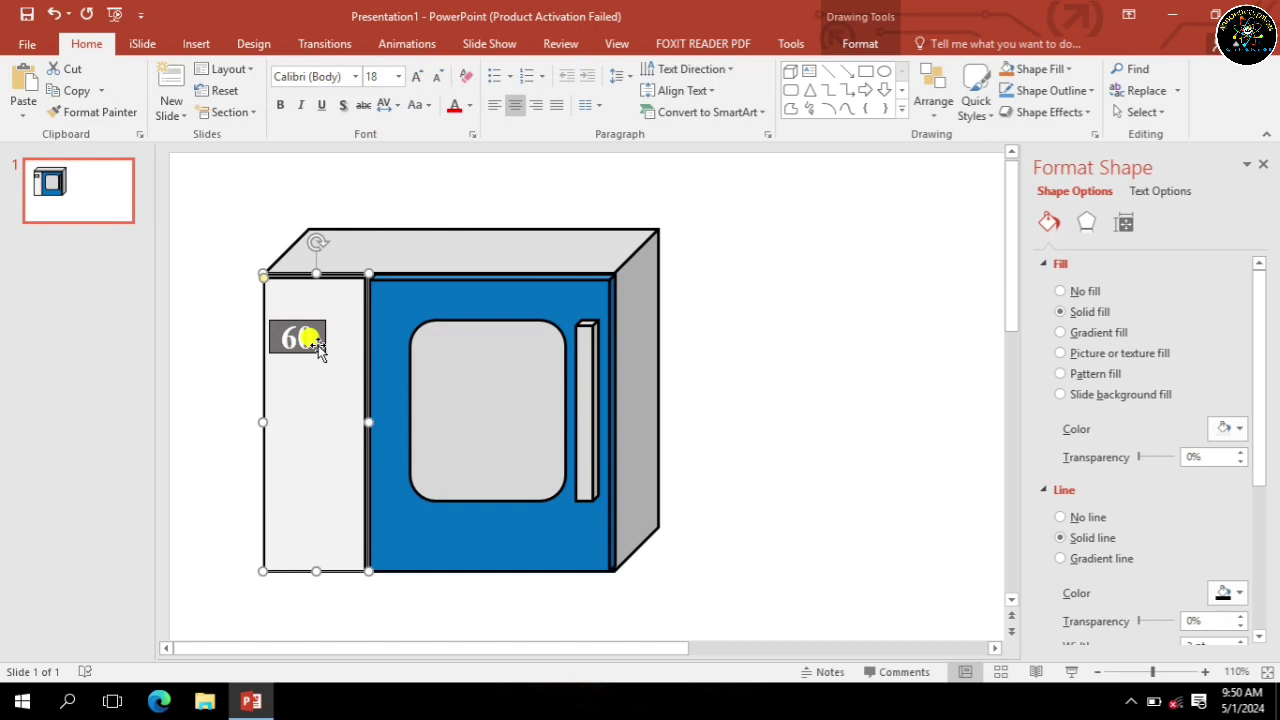
{"action": "left_click", "coordinate": [316, 342]}
{"action": "right_click", "coordinate": [316, 342]}
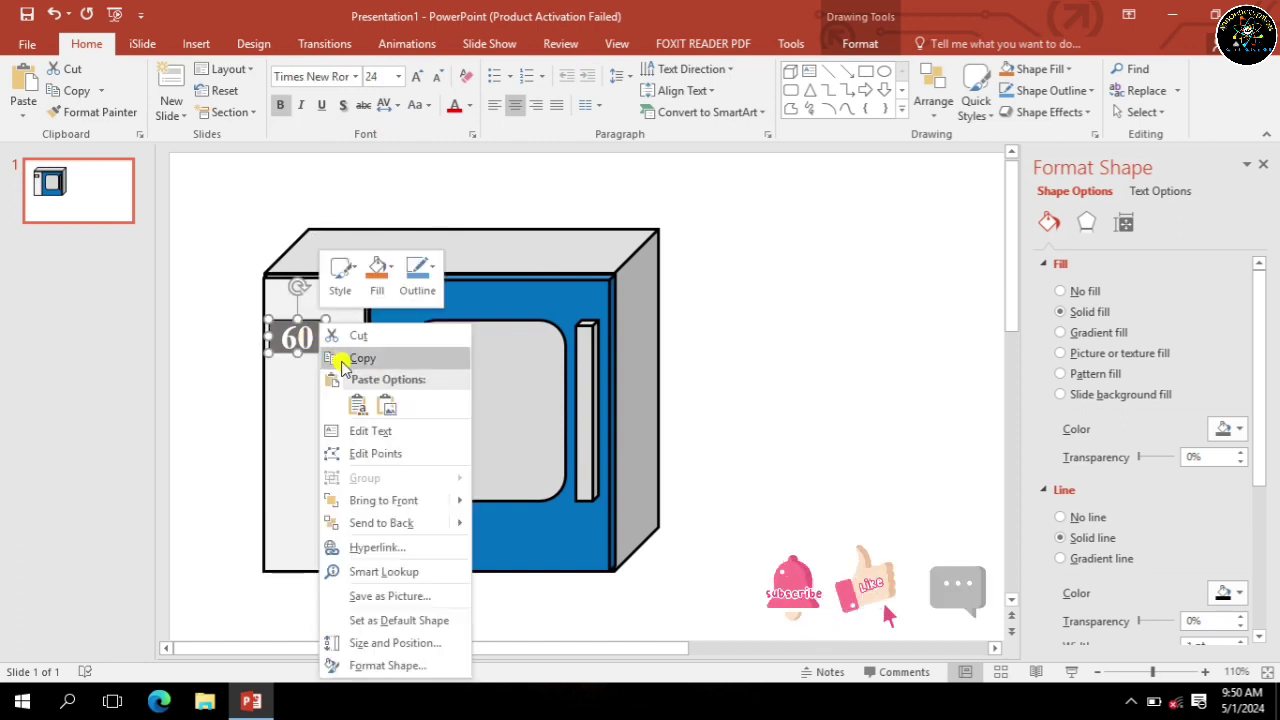
{"action": "left_click", "coordinate": [340, 358]}
Paste the copy just below the original and change its number to 24.
{"action": "left_click", "coordinate": [755, 313]}
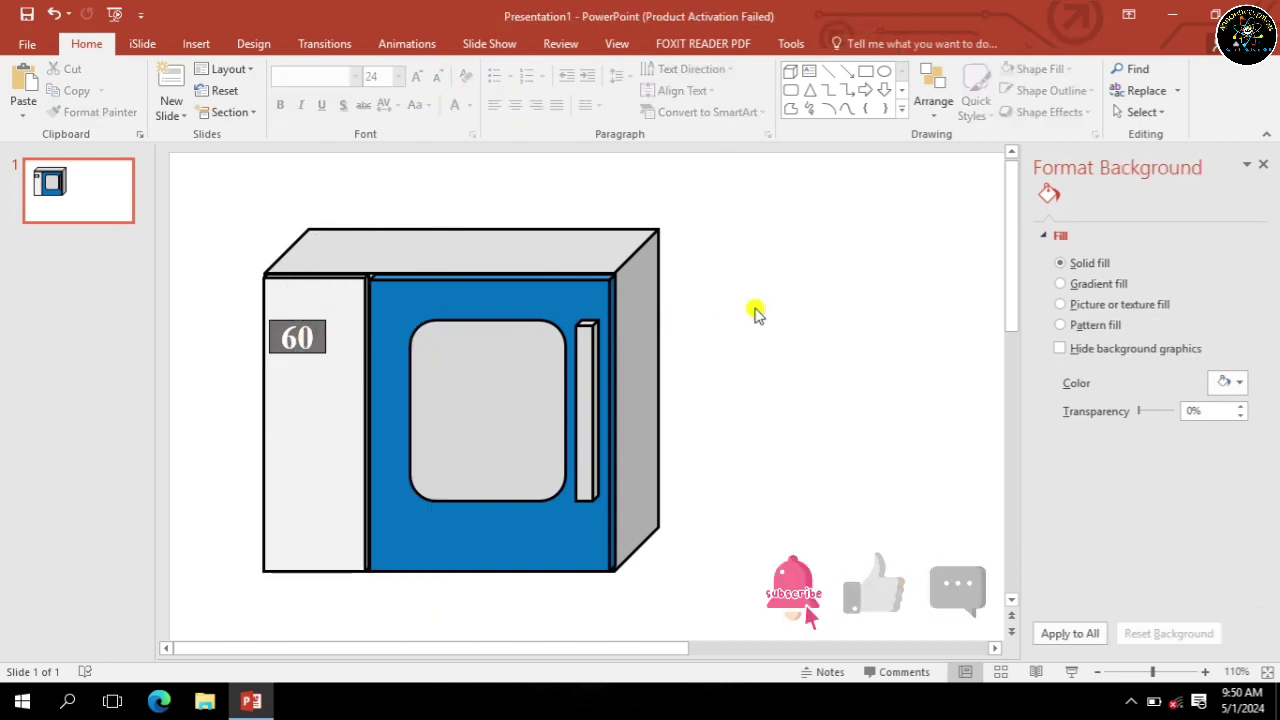
{"action": "key", "text": "ctrl+v"}
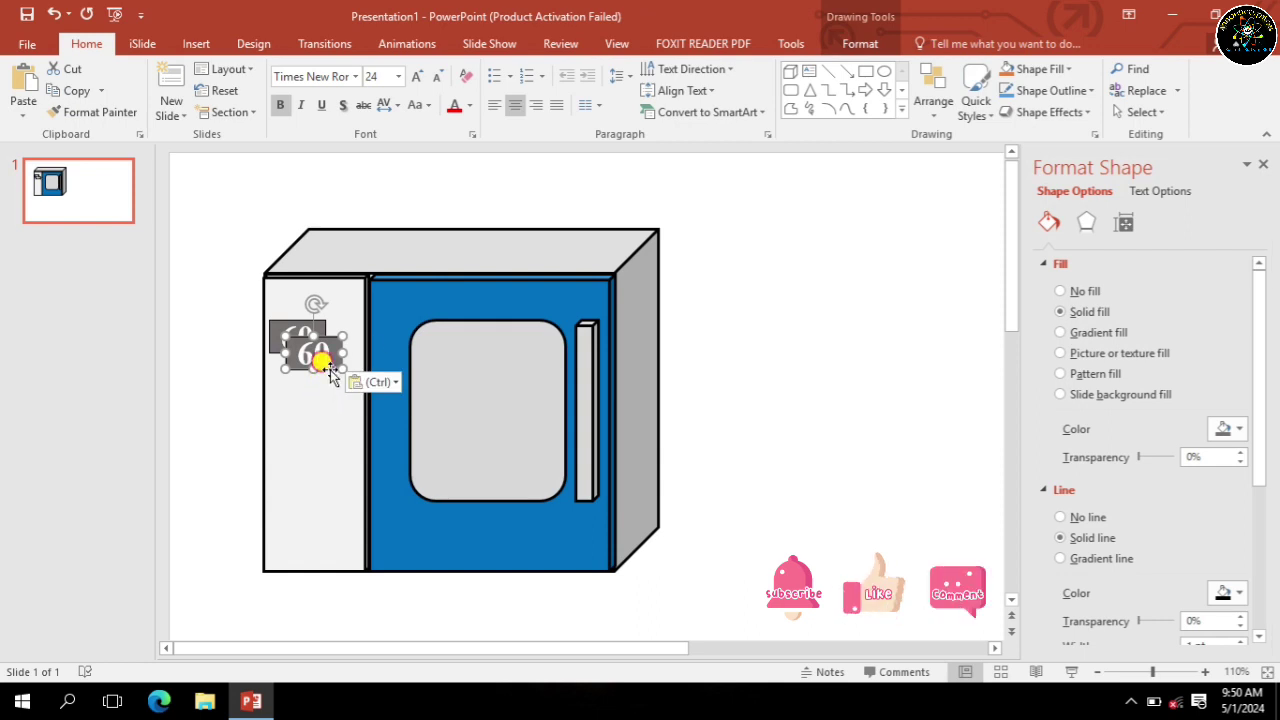
{"action": "left_click_drag", "start_coordinate": [322, 364], "coordinate": [316, 396]}
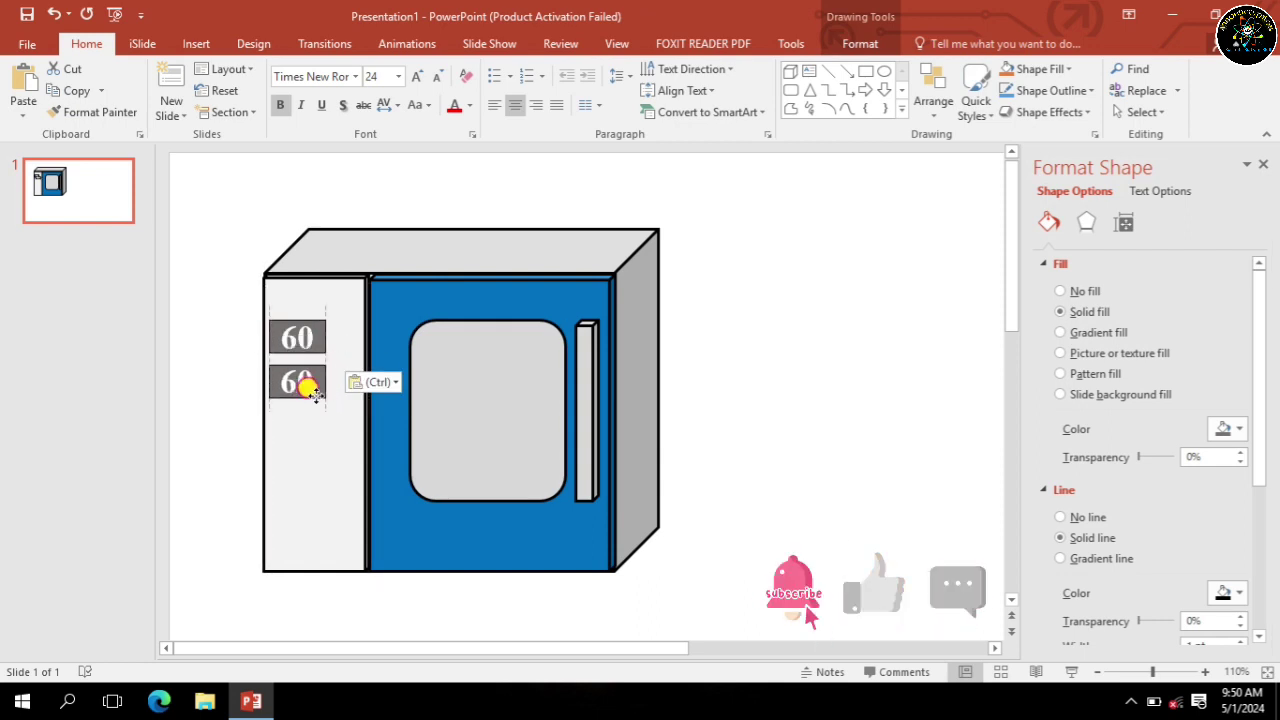
{"action": "left_click", "coordinate": [312, 386]}
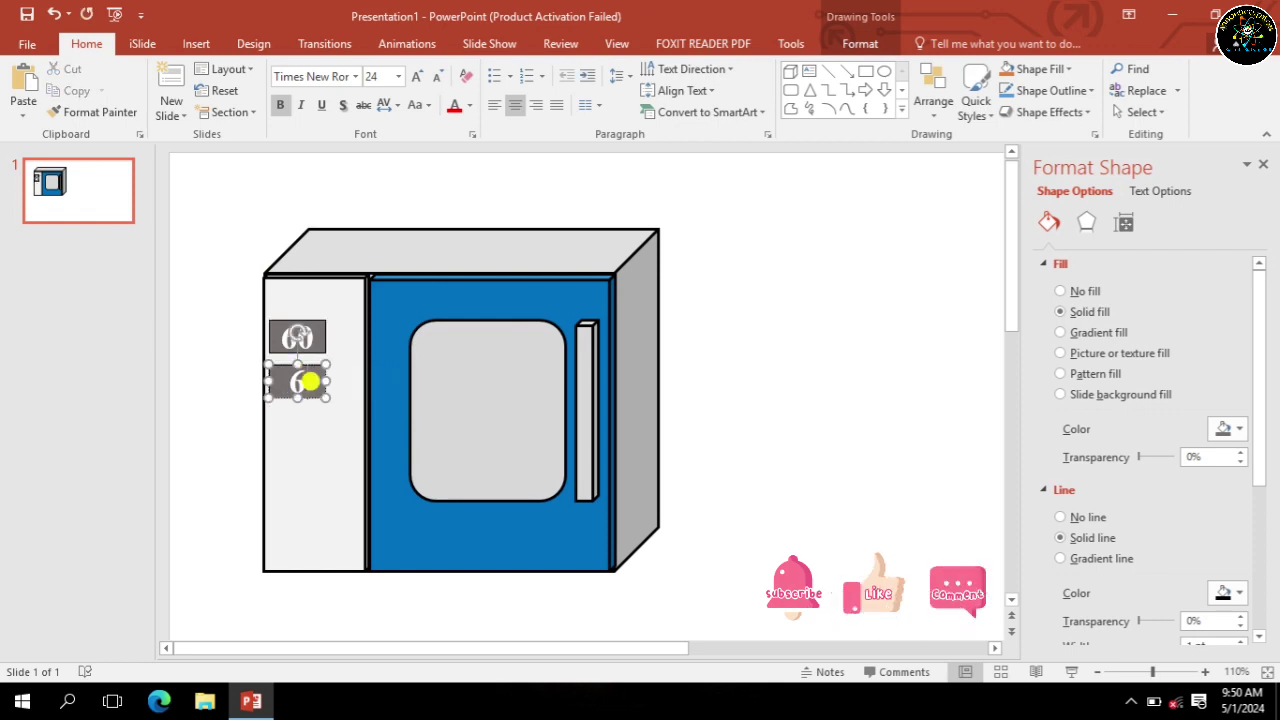
{"action": "double_click", "coordinate": [310, 381]}
{"action": "type", "text": "24"}
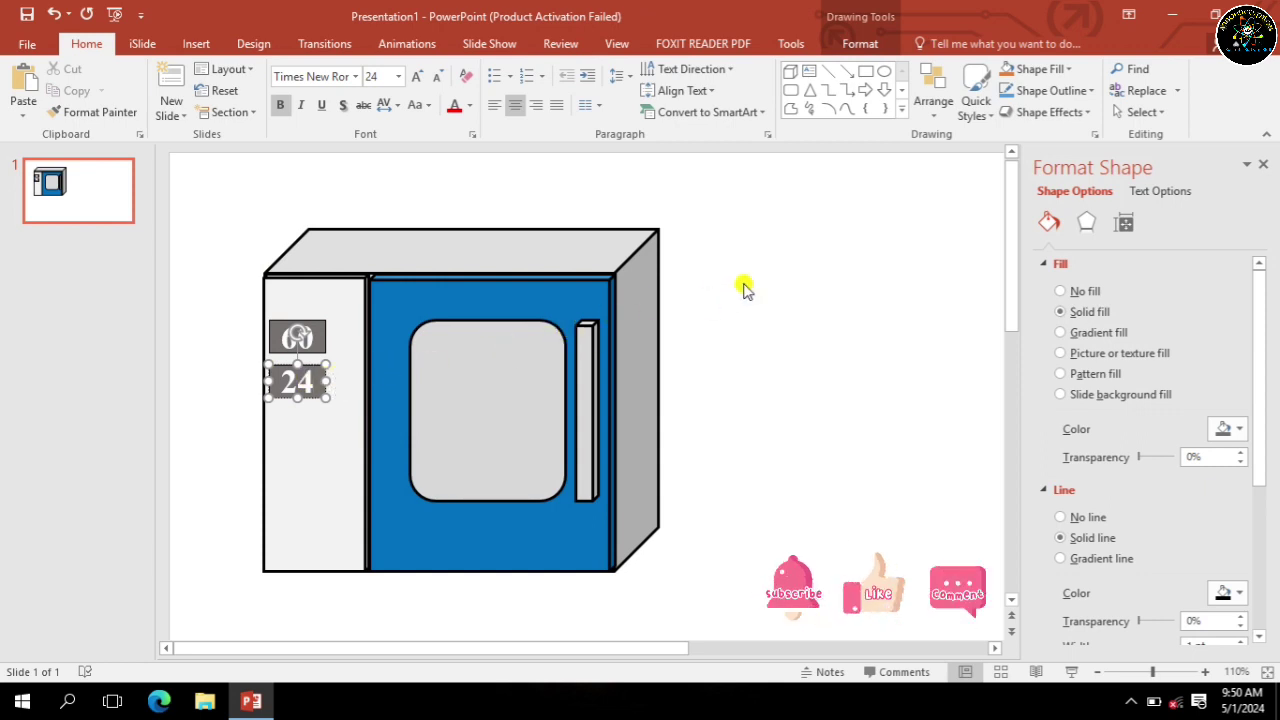
{"action": "left_click", "coordinate": [775, 278]}
Create a bold, enlarged °C text box by superscripting the 0 in '0C'.
{"action": "left_click", "coordinate": [809, 71]}
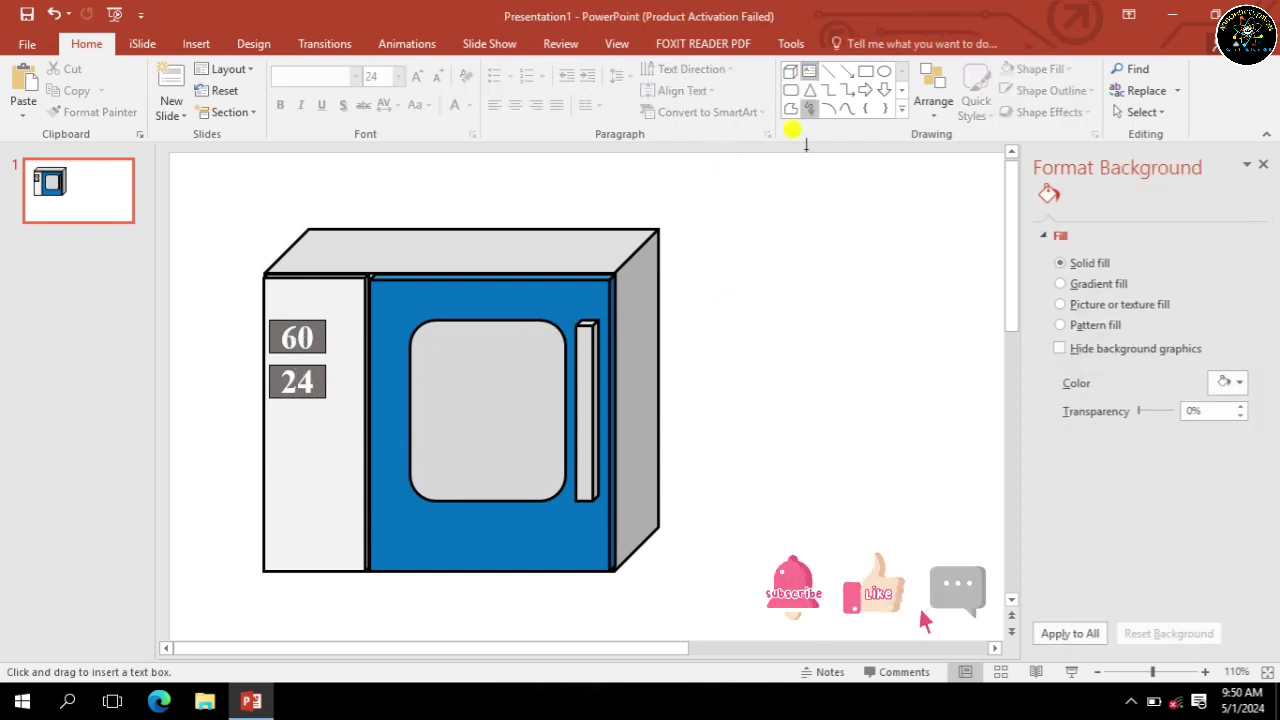
{"action": "left_click", "coordinate": [775, 291]}
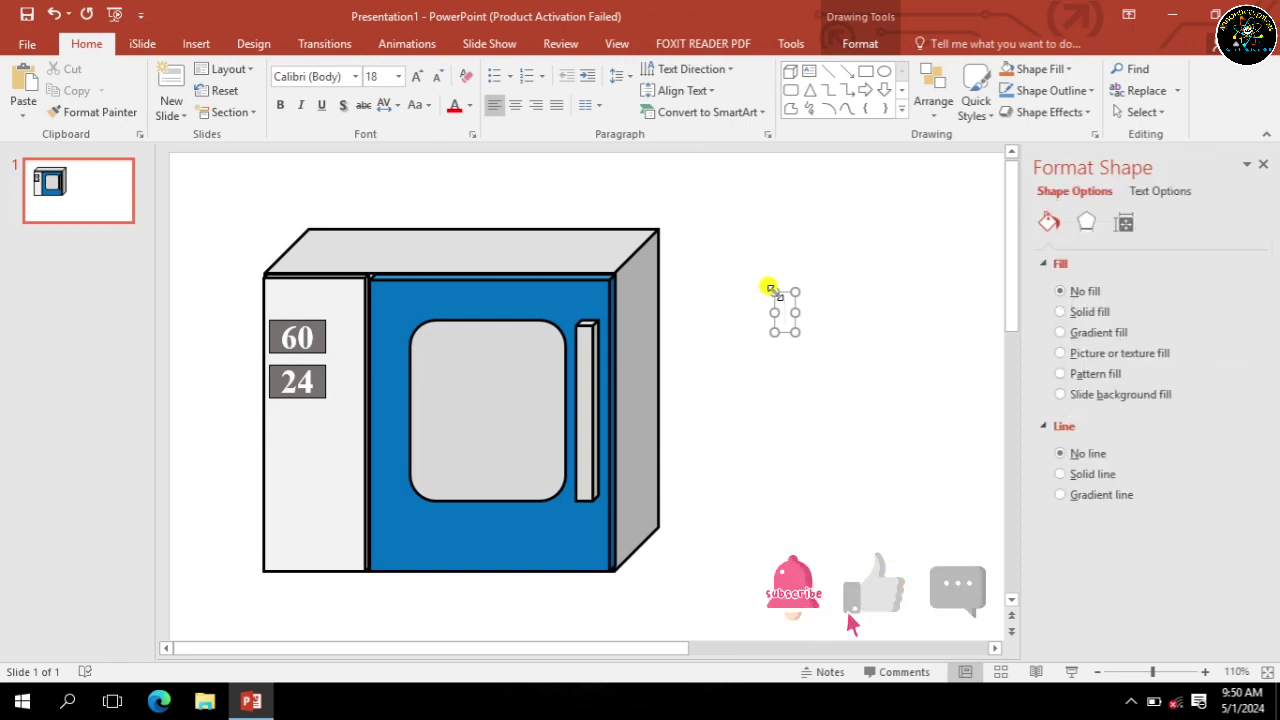
{"action": "type", "text": "0"}
{"action": "type", "text": "C"}
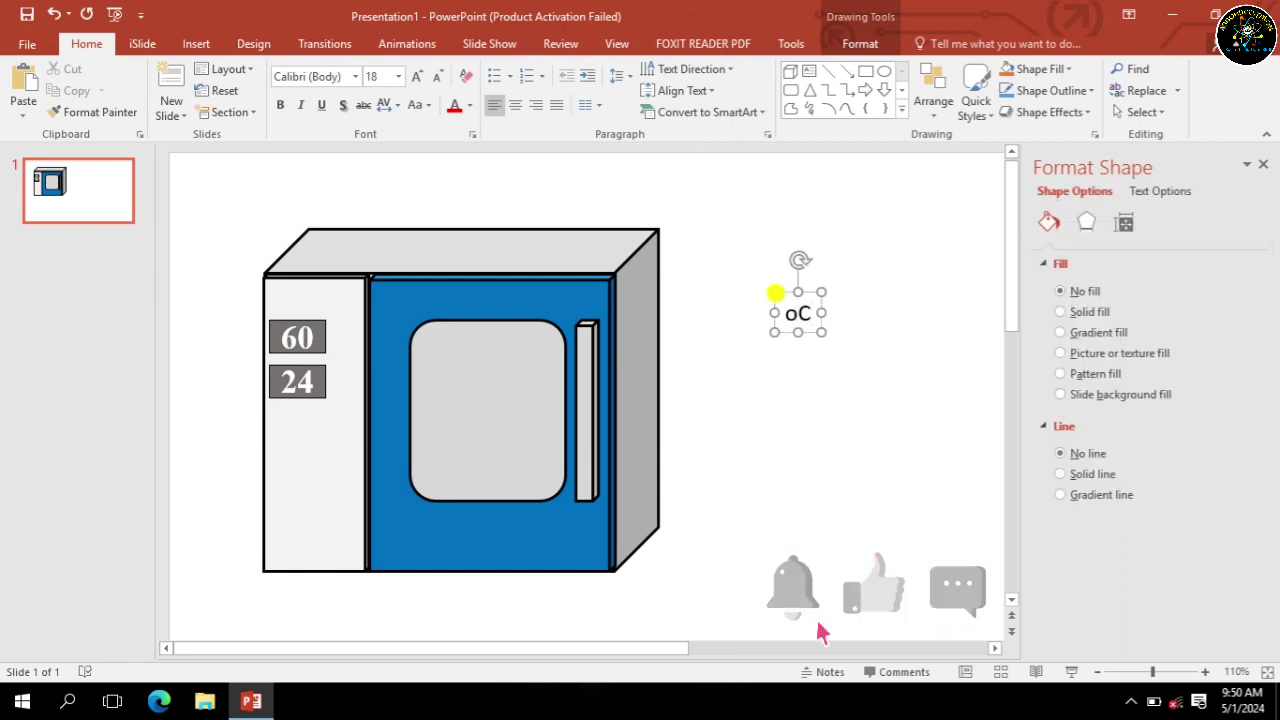
{"action": "left_click_drag", "start_coordinate": [792, 305], "coordinate": [777, 309]}
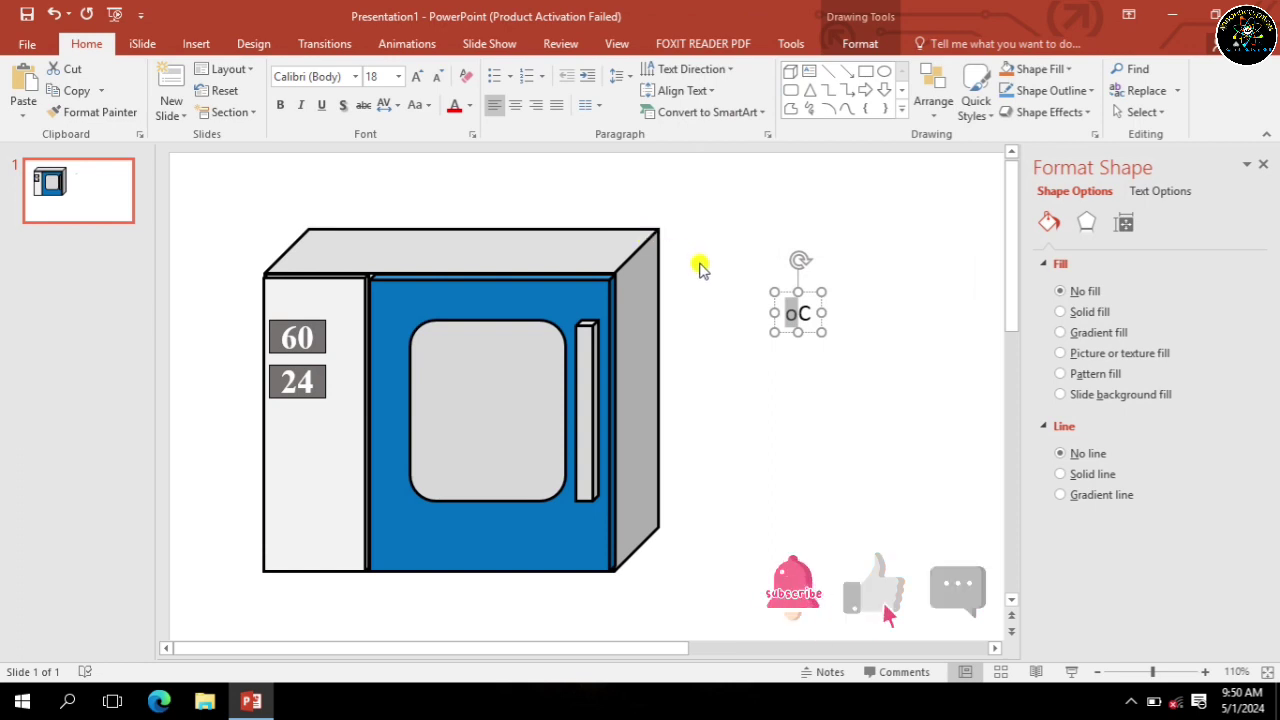
{"action": "key", "text": "ctrl+shift+equal"}
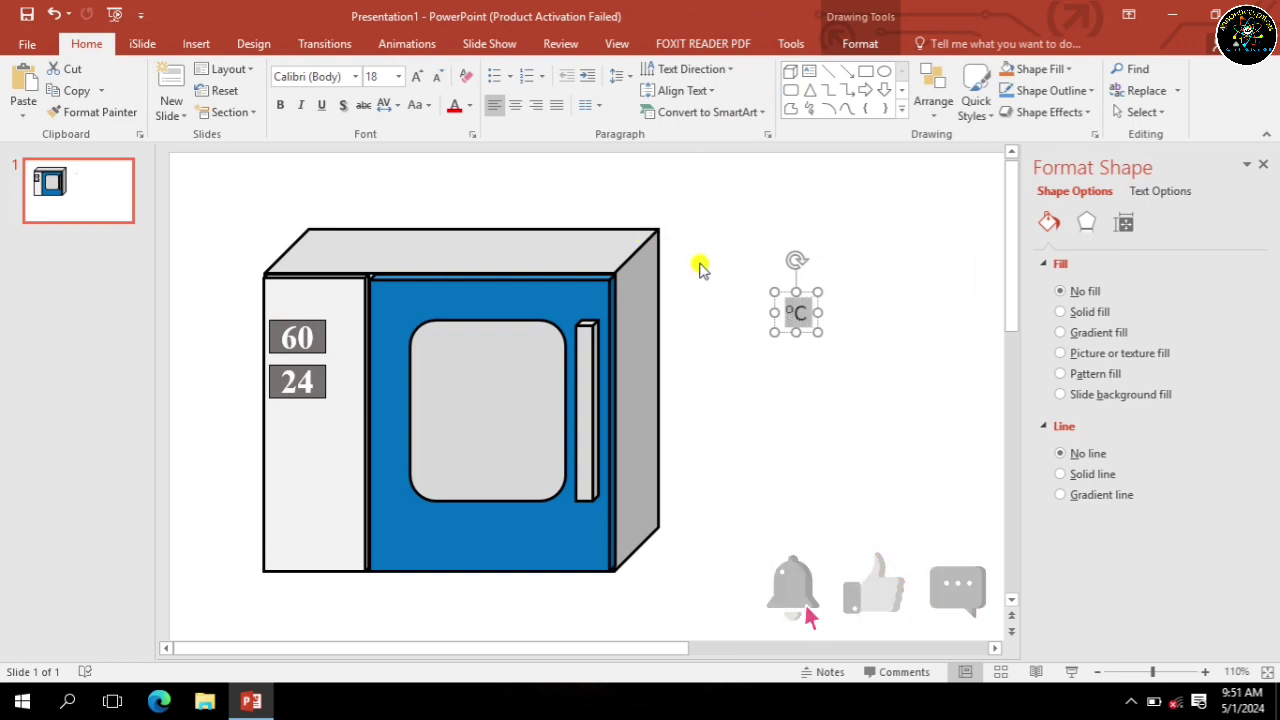
{"action": "left_click", "coordinate": [418, 77]}
{"action": "left_click", "coordinate": [418, 77]}
{"action": "left_click", "coordinate": [418, 77]}
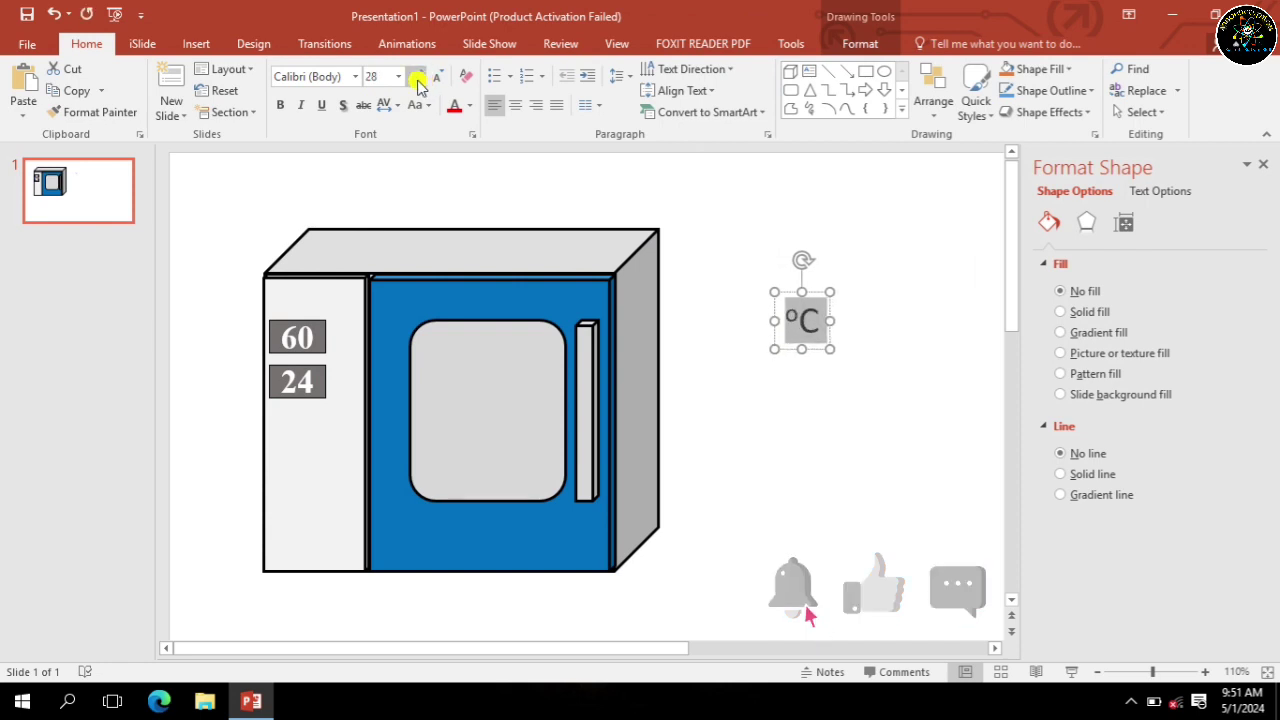
{"action": "left_click", "coordinate": [284, 106]}
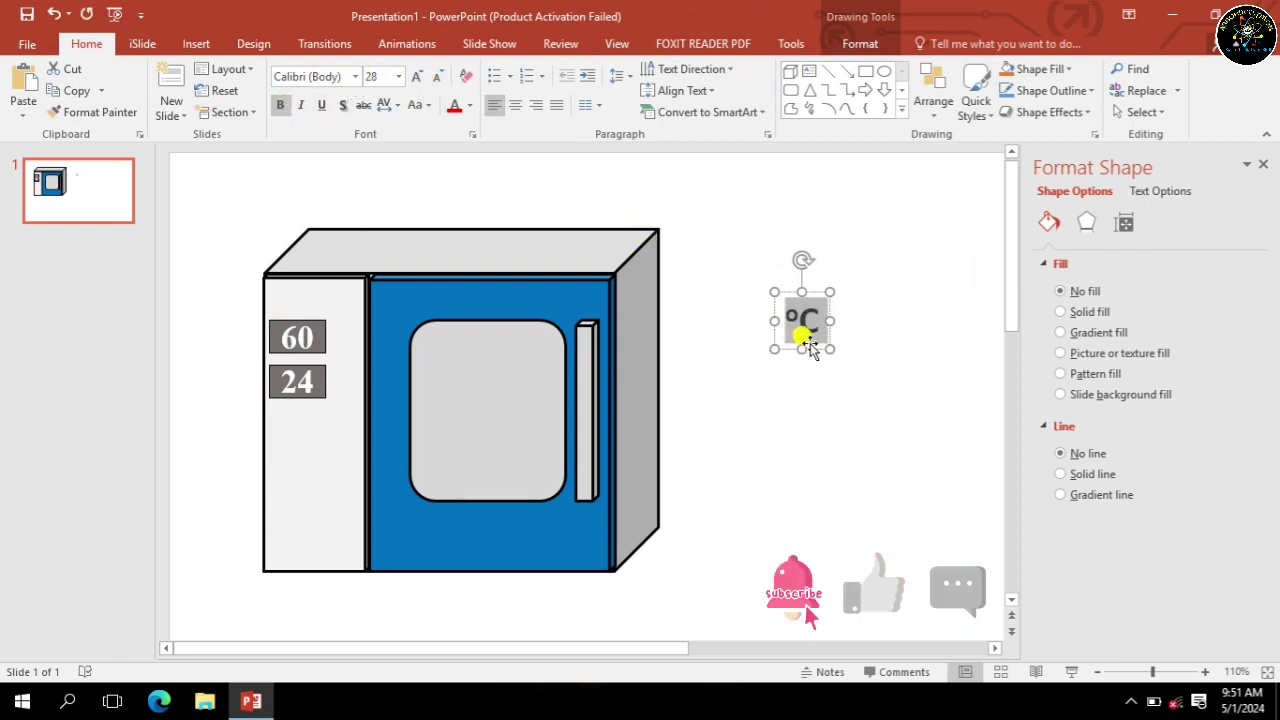
Set the °C label to size 24 and place it beside the 60 display.
{"action": "left_click_drag", "start_coordinate": [808, 343], "coordinate": [352, 364]}
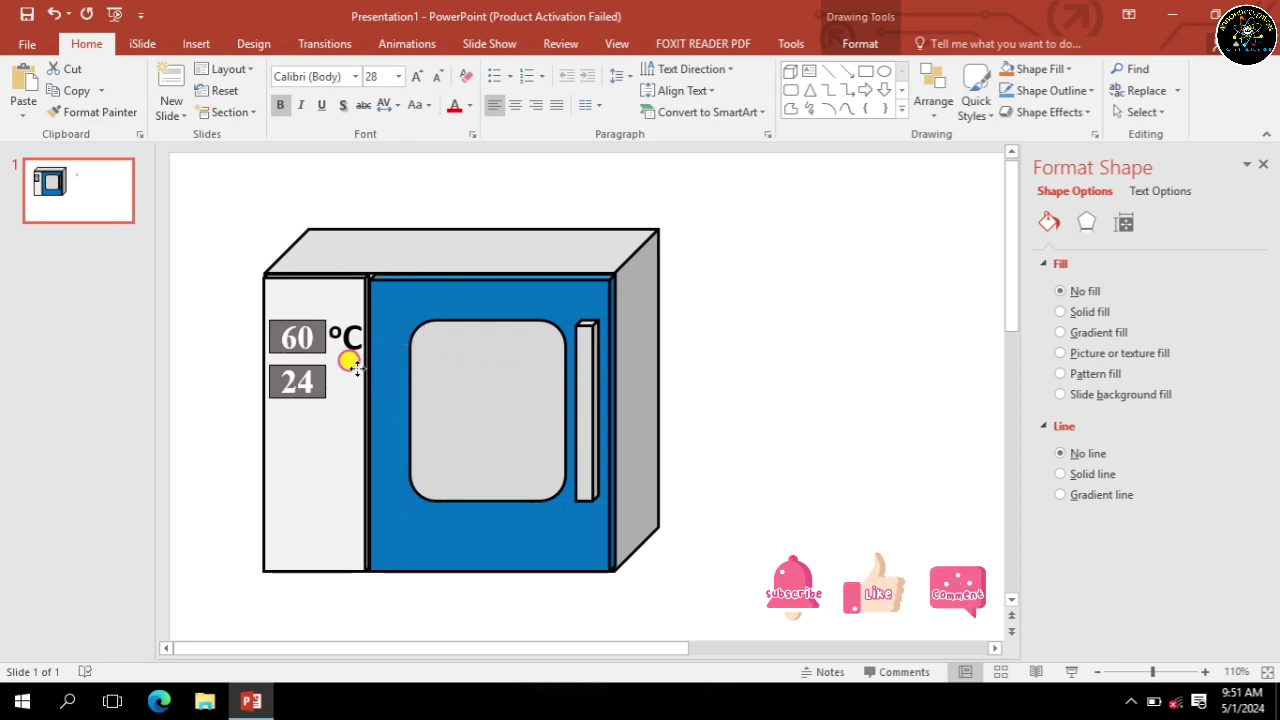
{"action": "mouse_move", "coordinate": [352, 364]}
{"action": "left_mouse_down"}
{"action": "mouse_move", "coordinate": [818, 338]}
{"action": "mouse_move", "coordinate": [826, 322]}
{"action": "mouse_move", "coordinate": [808, 314]}
{"action": "left_mouse_up"}
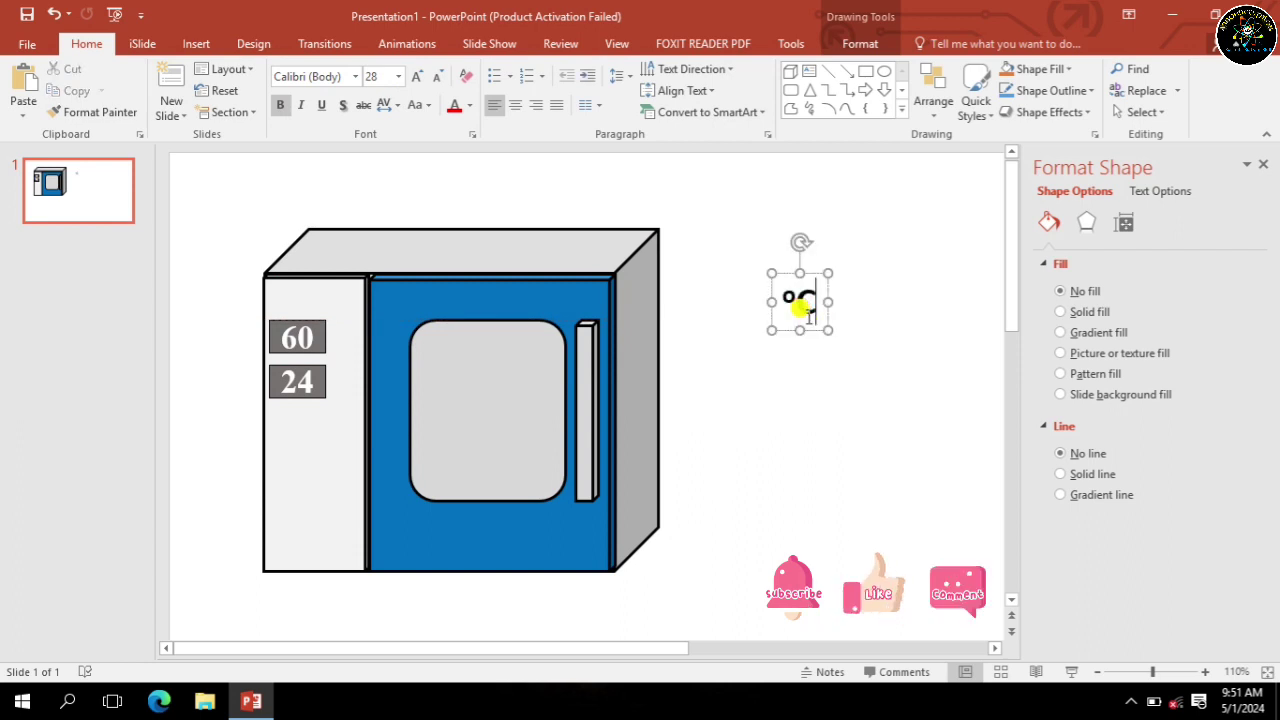
{"action": "double_click", "coordinate": [800, 302]}
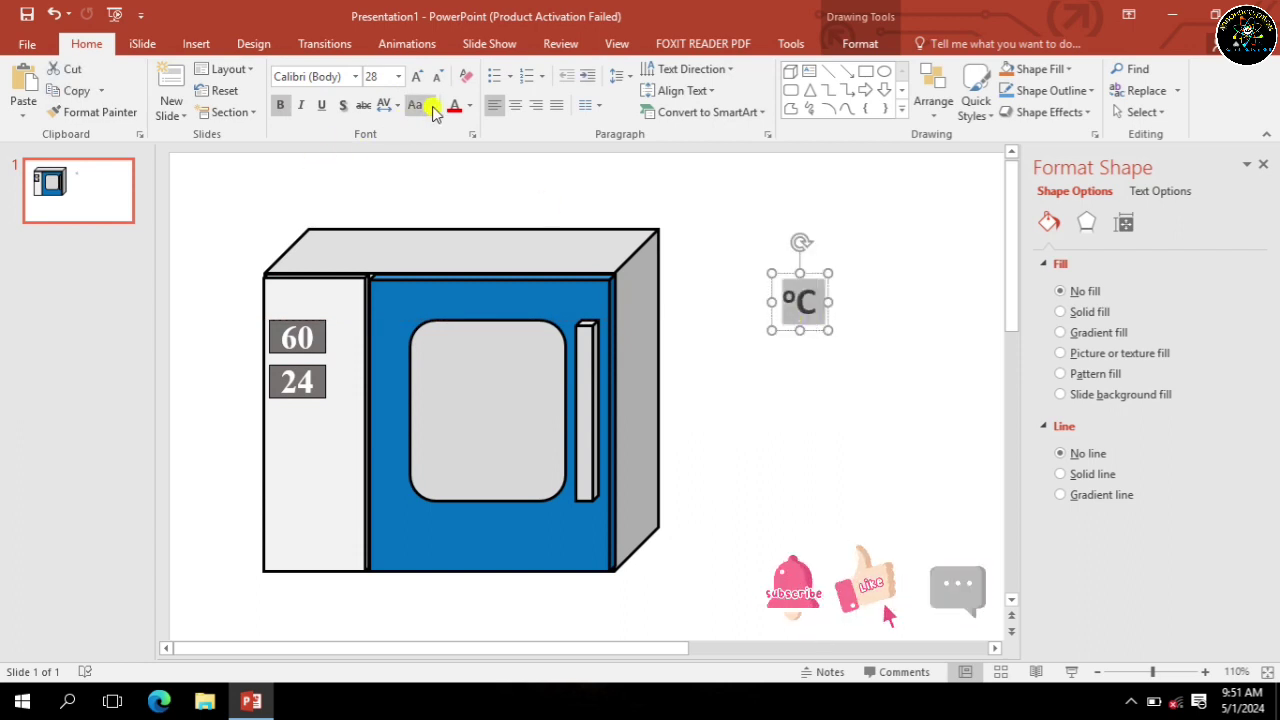
{"action": "left_click", "coordinate": [437, 76]}
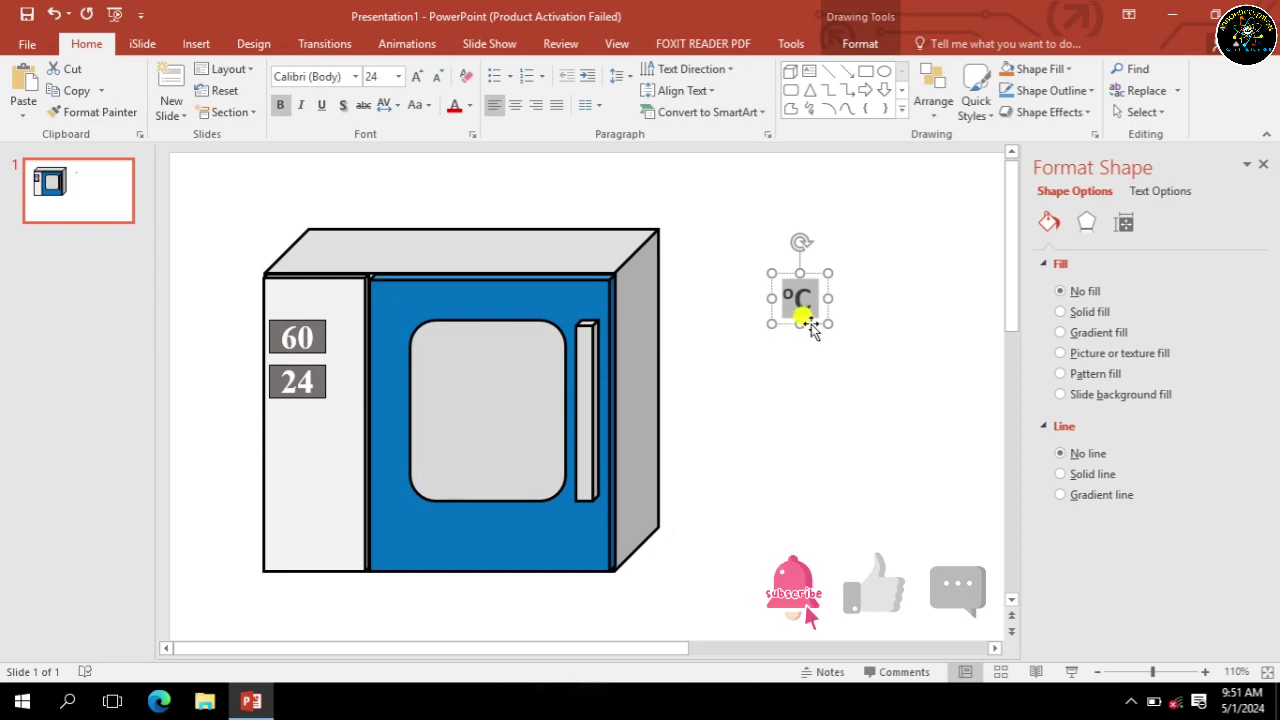
{"action": "left_click_drag", "start_coordinate": [810, 327], "coordinate": [358, 365]}
Paste a copy of the °C label beside the 24 display and change it to 'h'.
{"action": "right_click", "coordinate": [357, 365]}
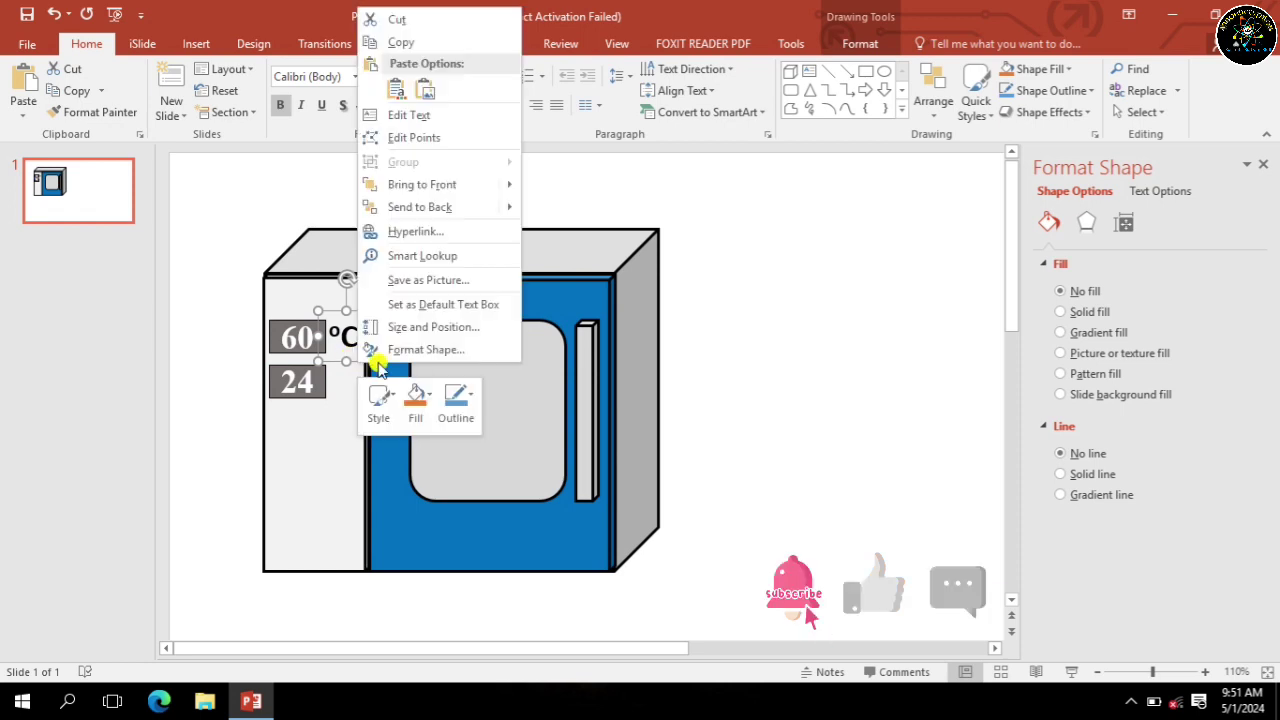
{"action": "left_click", "coordinate": [397, 42]}
{"action": "left_click", "coordinate": [857, 418]}
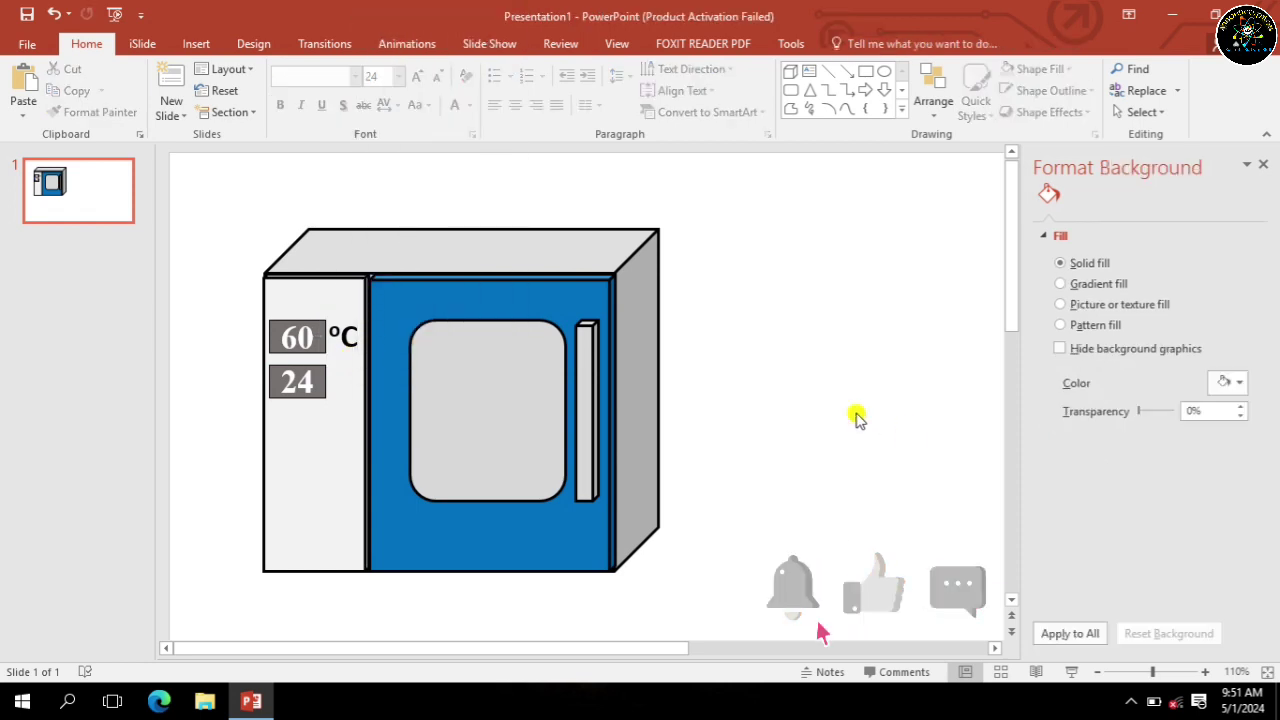
{"action": "key", "text": "ctrl+v"}
{"action": "left_click_drag", "start_coordinate": [371, 366], "coordinate": [365, 410]}
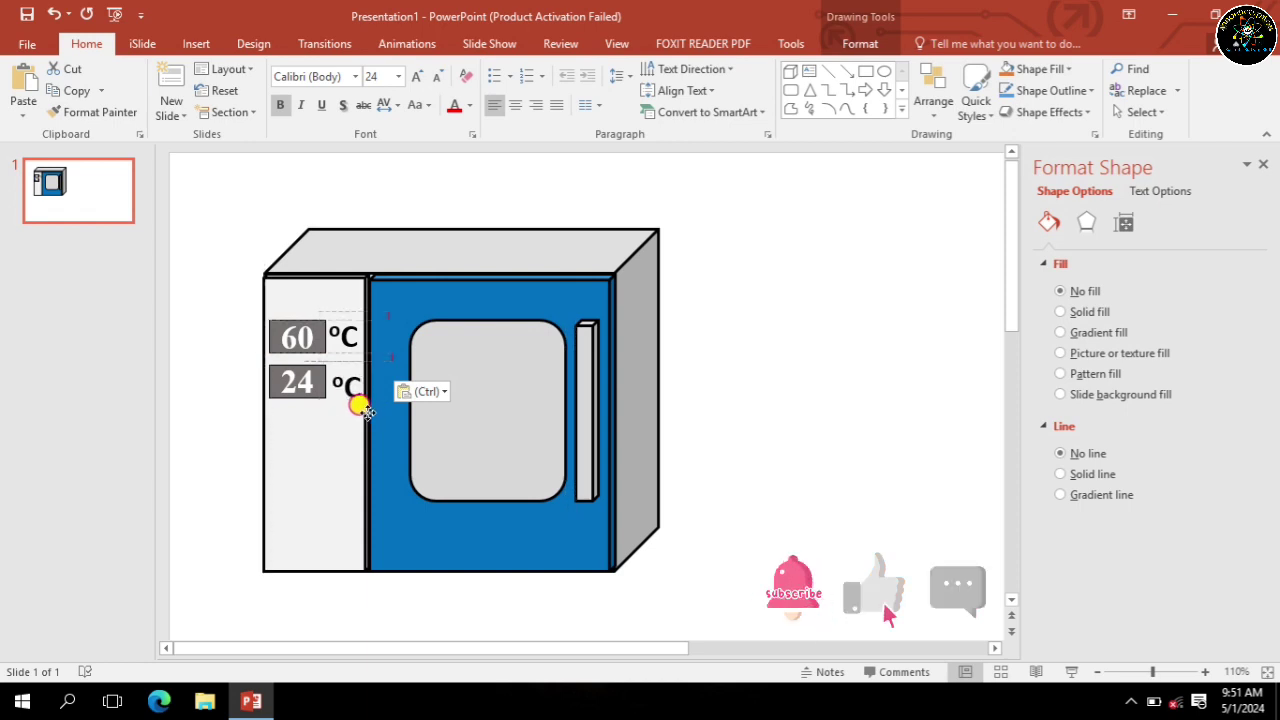
{"action": "left_click_drag", "start_coordinate": [367, 412], "coordinate": [353, 395]}
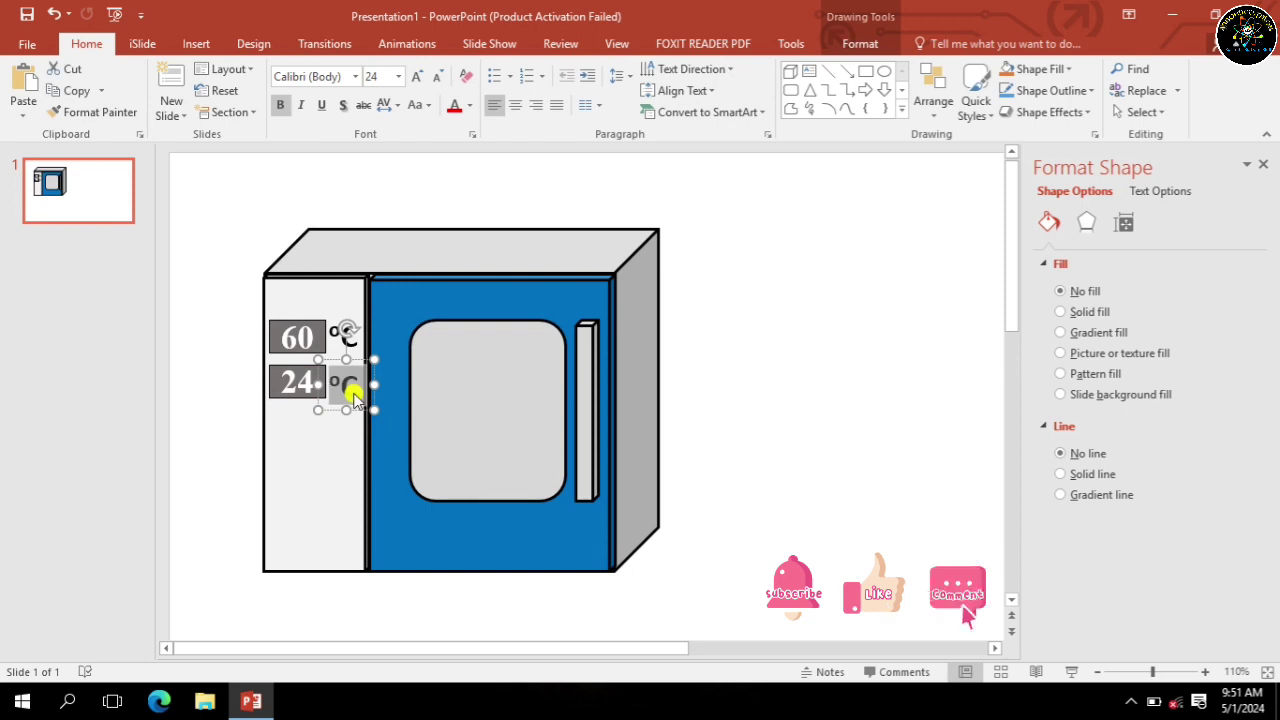
{"action": "type", "text": "h"}
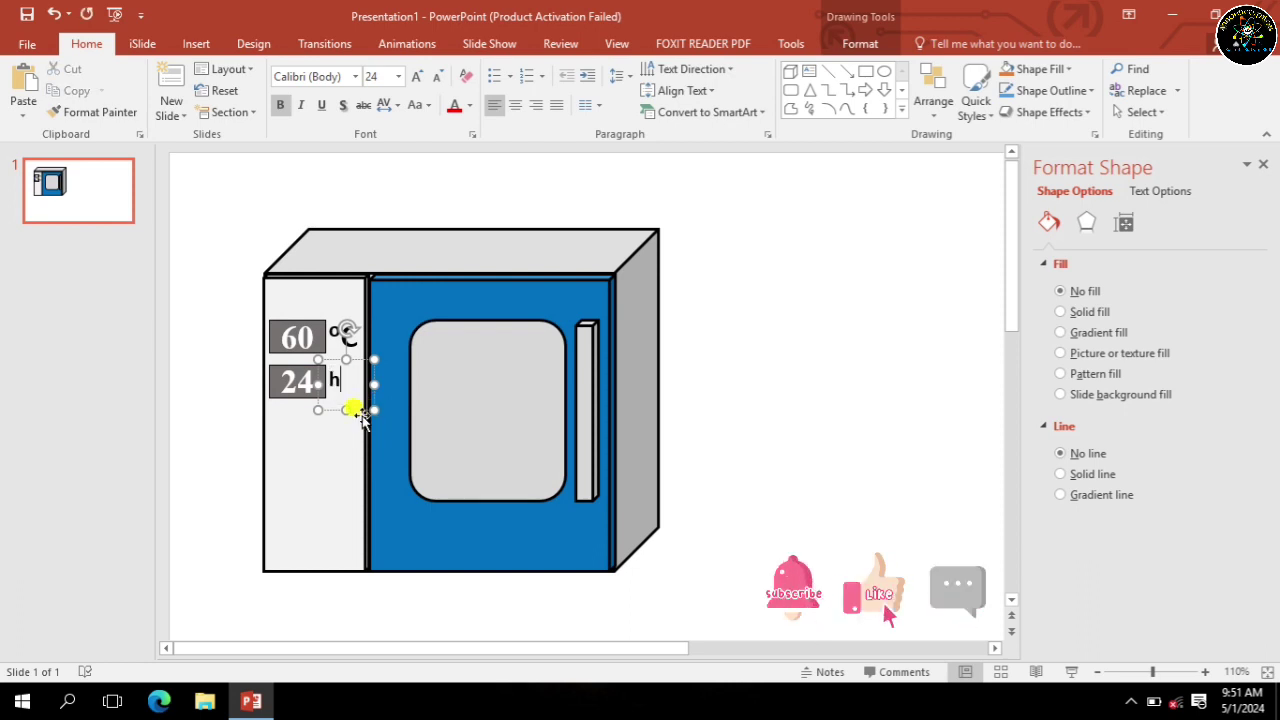
{"action": "left_click_drag", "start_coordinate": [361, 413], "coordinate": [352, 409]}
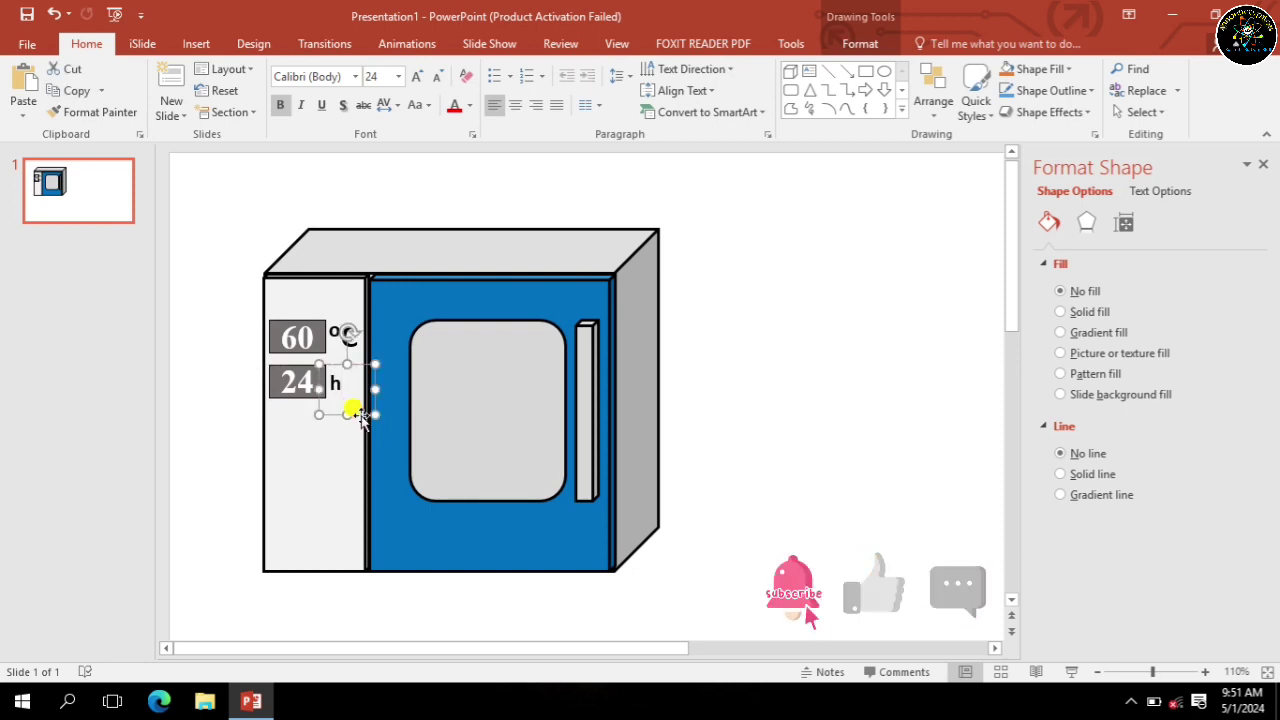
Enlarge the h label to size 28 to match the °C label.
{"action": "left_click", "coordinate": [718, 343]}
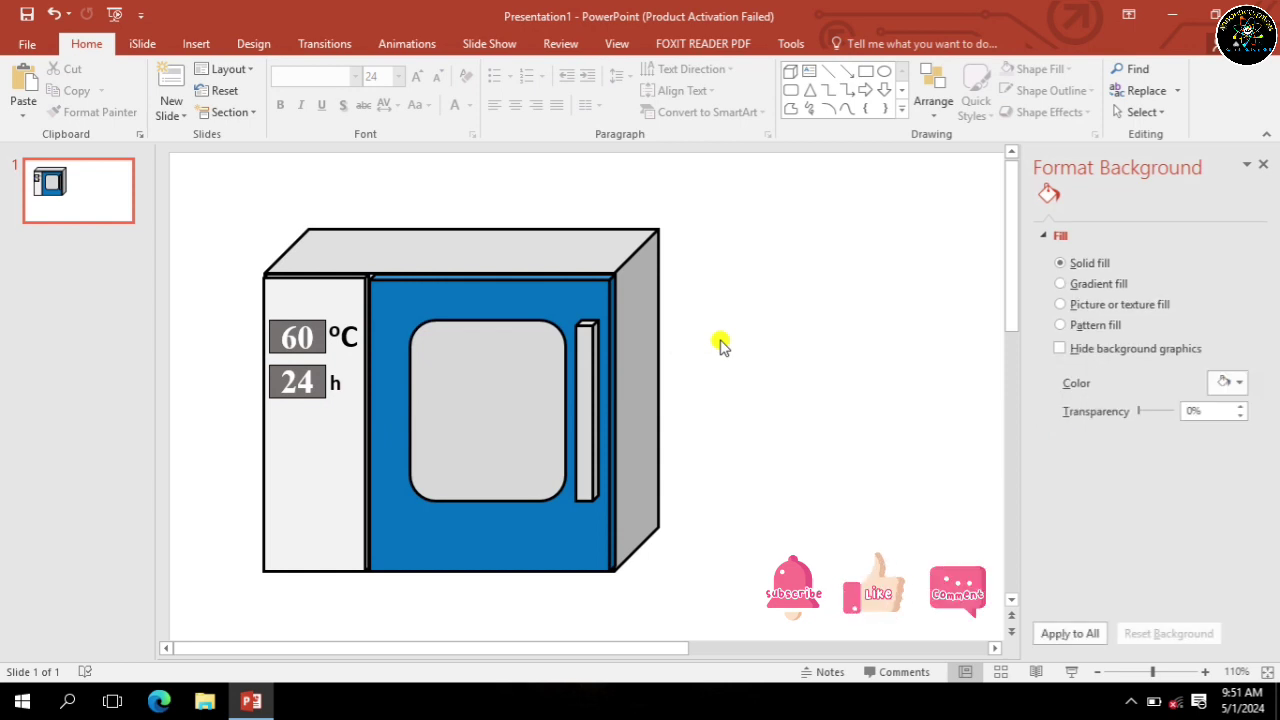
{"action": "left_click", "coordinate": [328, 375]}
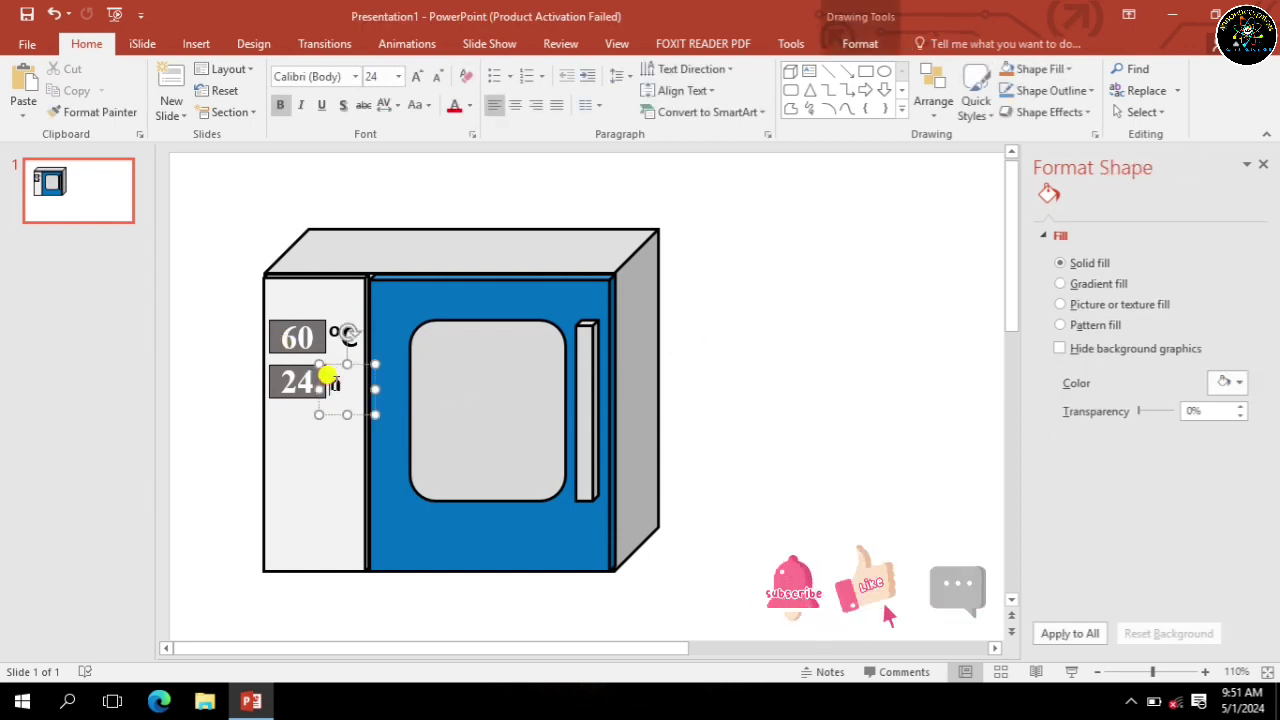
{"action": "double_click", "coordinate": [333, 381]}
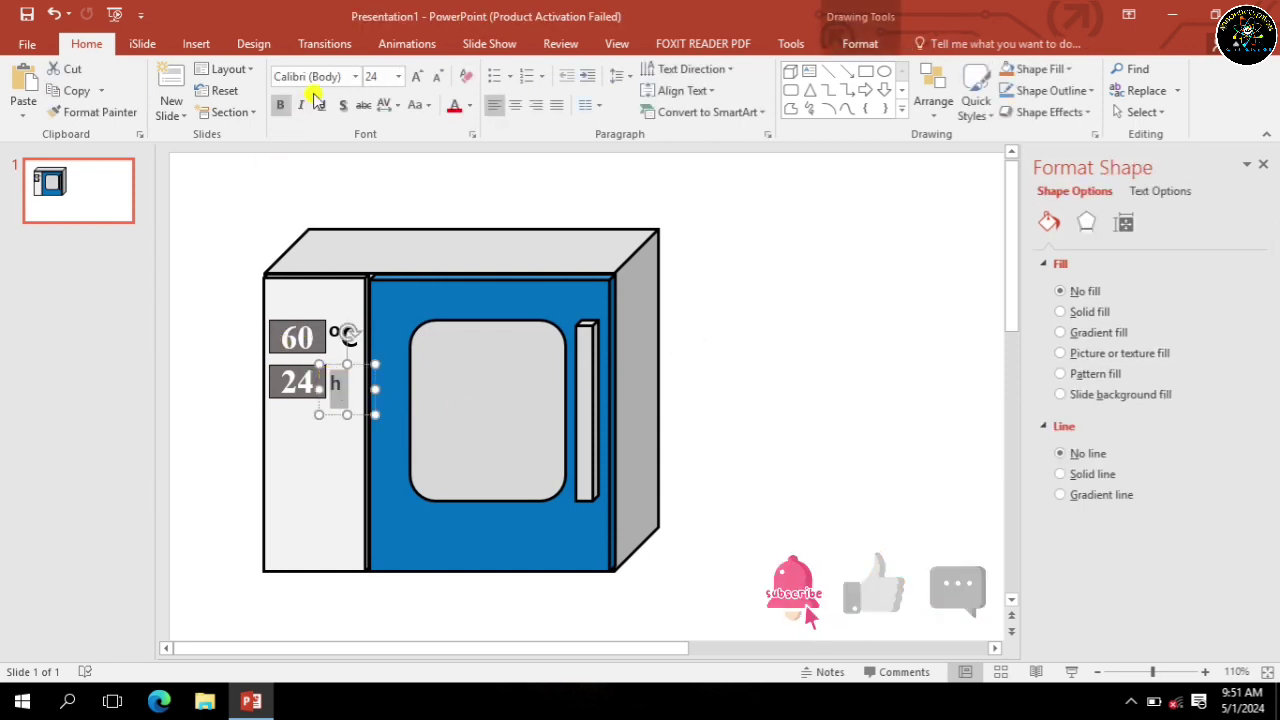
{"action": "left_click", "coordinate": [418, 79]}
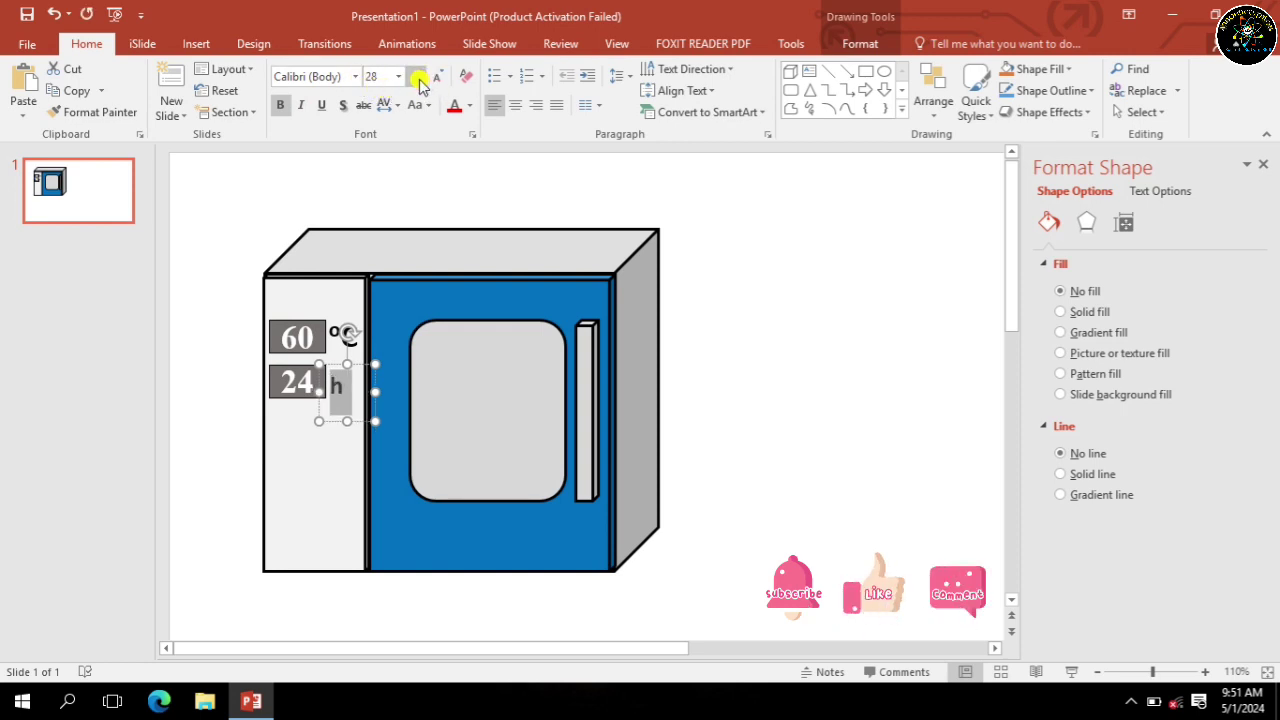
{"action": "left_click", "coordinate": [355, 357]}
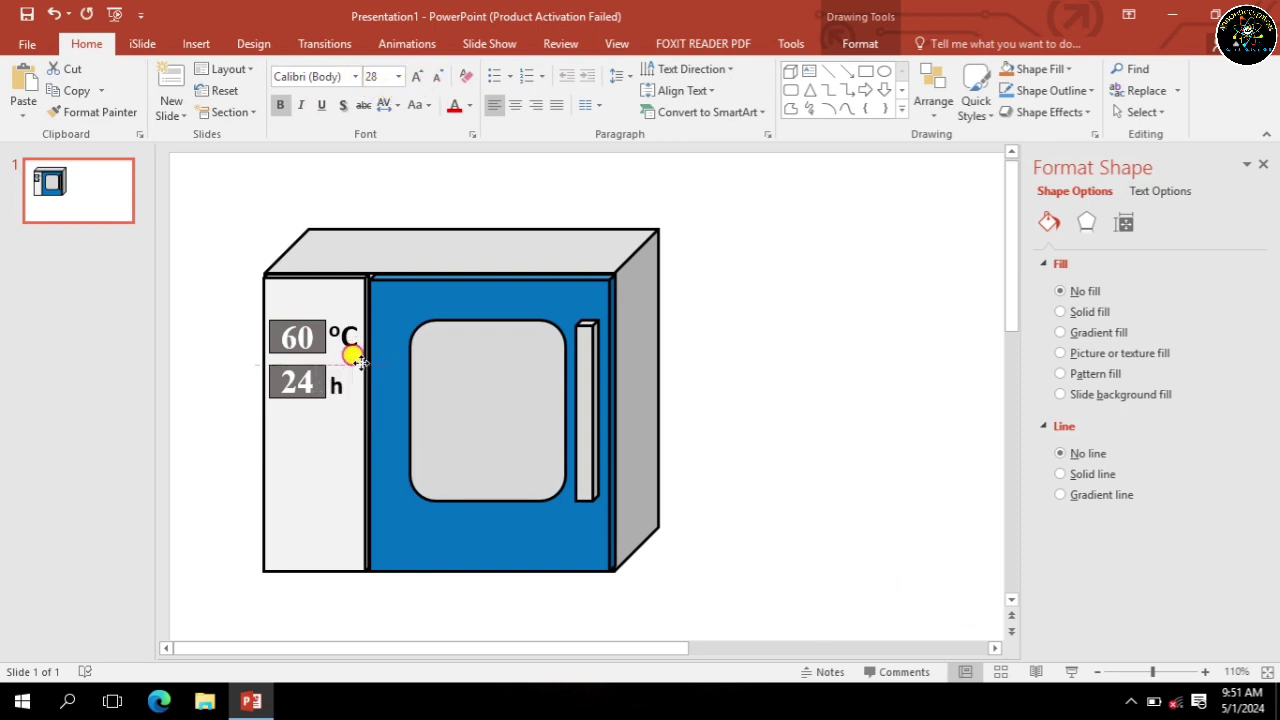
{"action": "left_click", "coordinate": [333, 374]}
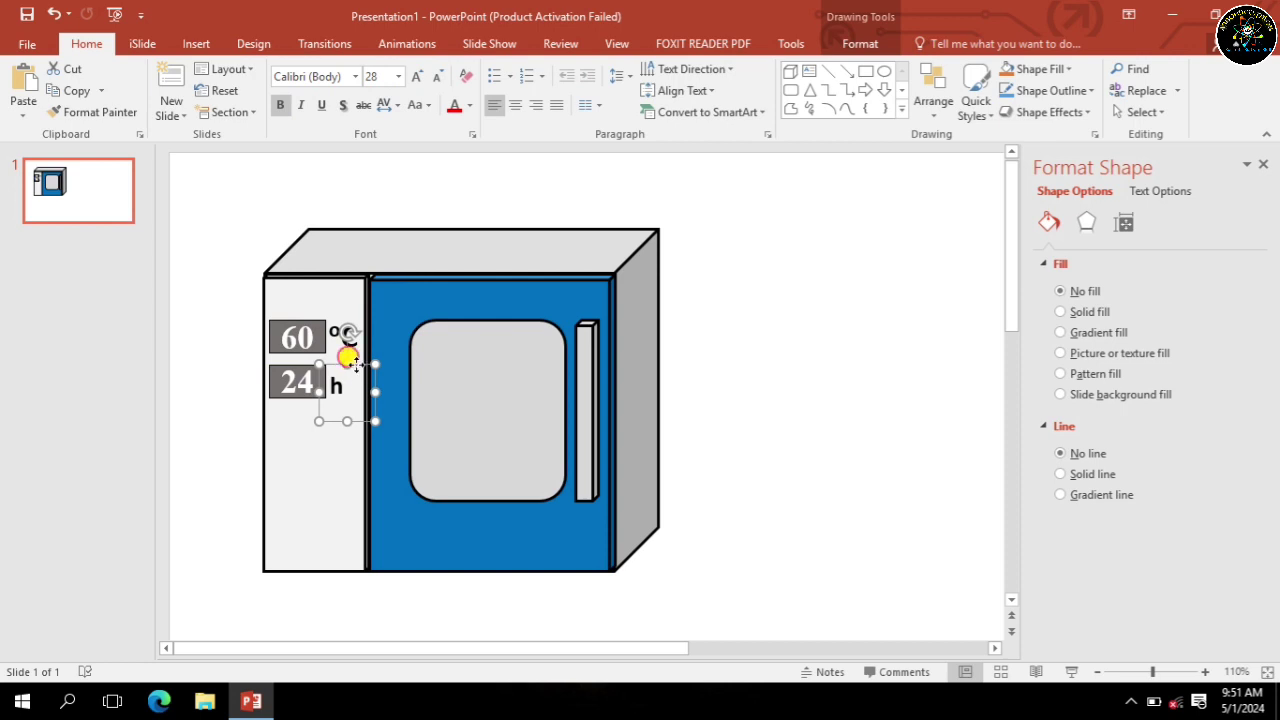
{"action": "left_click", "coordinate": [724, 377]}
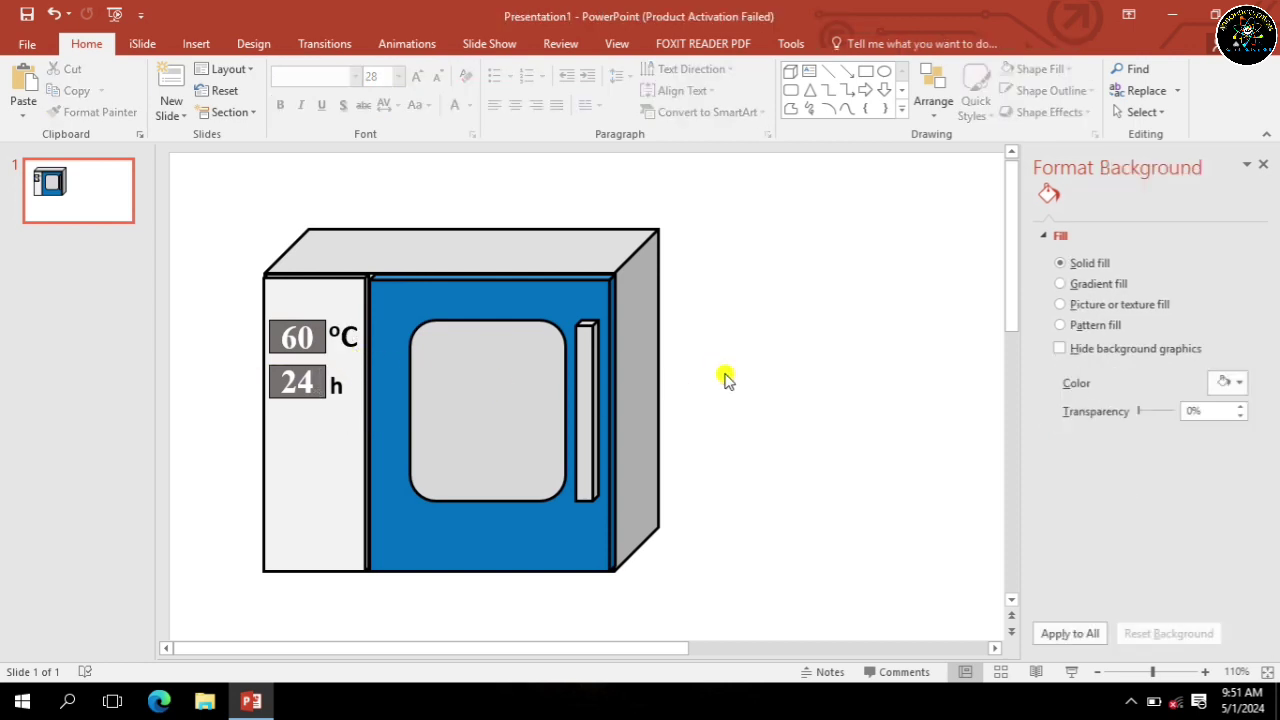
Draw a small blue rectangle low on the left panel, shortened and placed below the displays.
{"action": "left_click", "coordinate": [862, 73]}
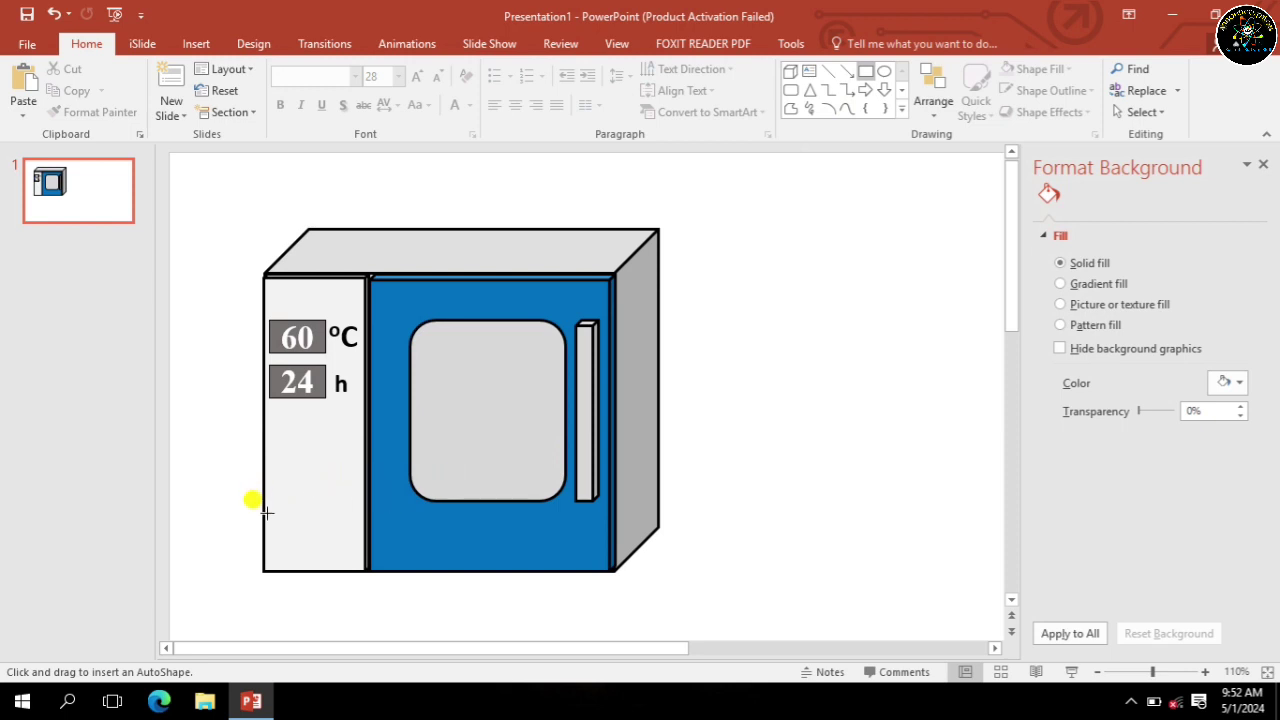
{"action": "left_click_drag", "start_coordinate": [270, 515], "coordinate": [359, 537]}
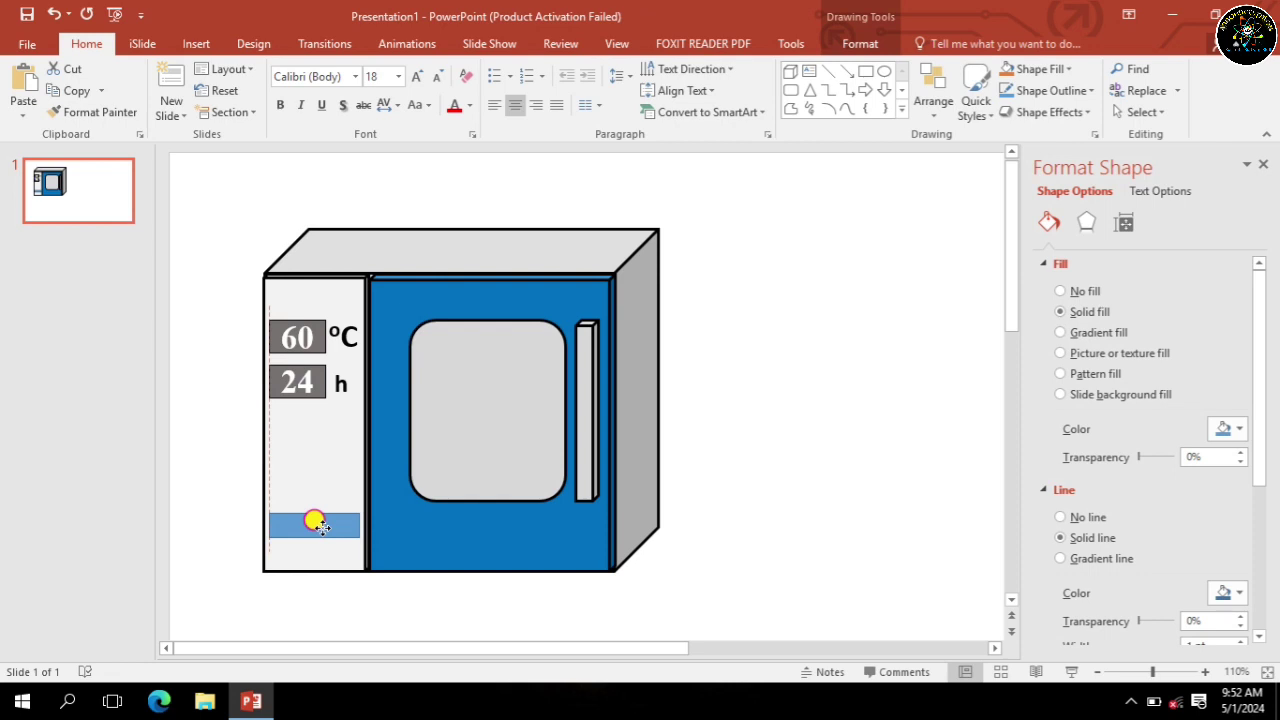
{"action": "left_click", "coordinate": [319, 526]}
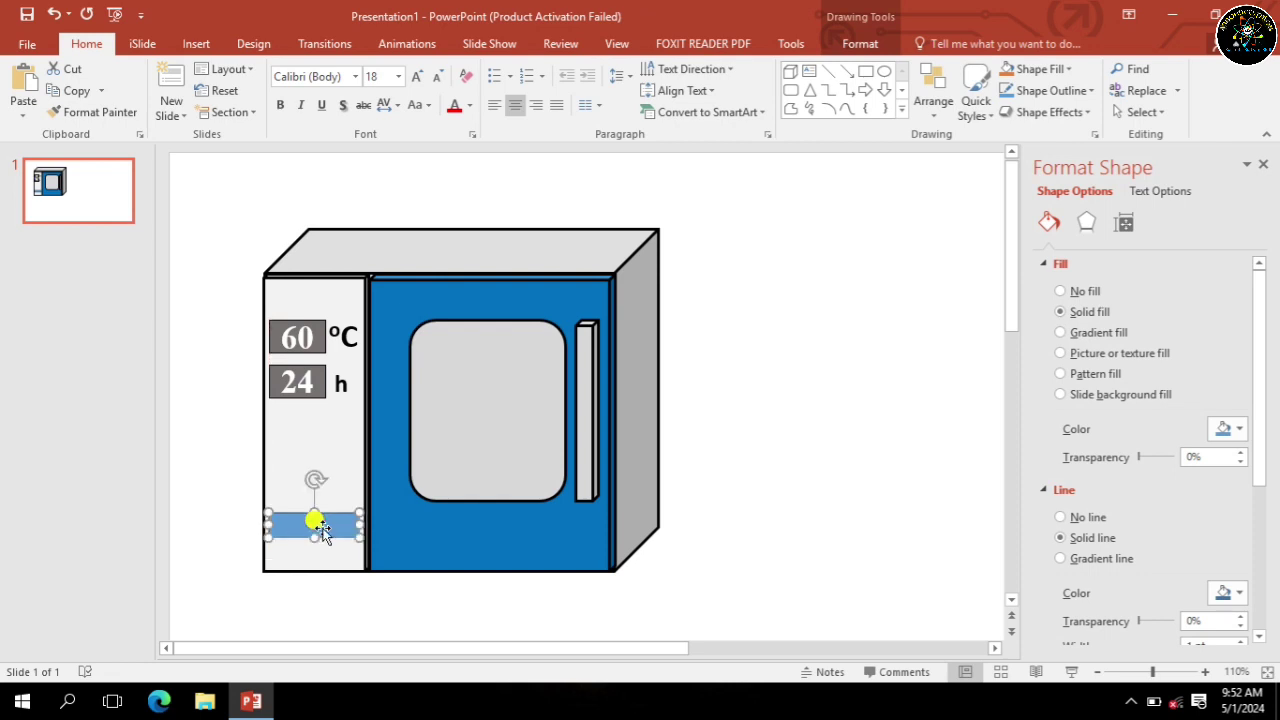
{"action": "left_click_drag", "start_coordinate": [358, 520], "coordinate": [327, 529]}
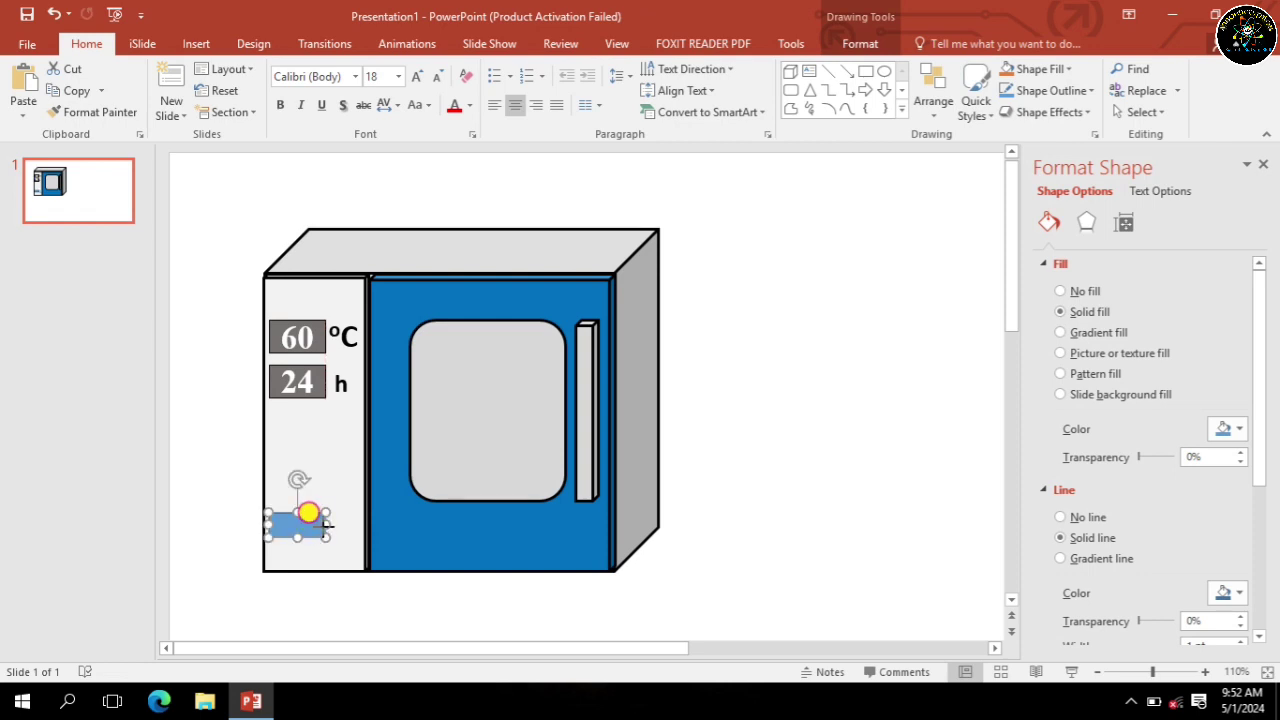
{"action": "mouse_move", "coordinate": [327, 524]}
{"action": "left_mouse_down"}
{"action": "mouse_move", "coordinate": [300, 482]}
{"action": "mouse_move", "coordinate": [310, 514]}
{"action": "left_mouse_up"}
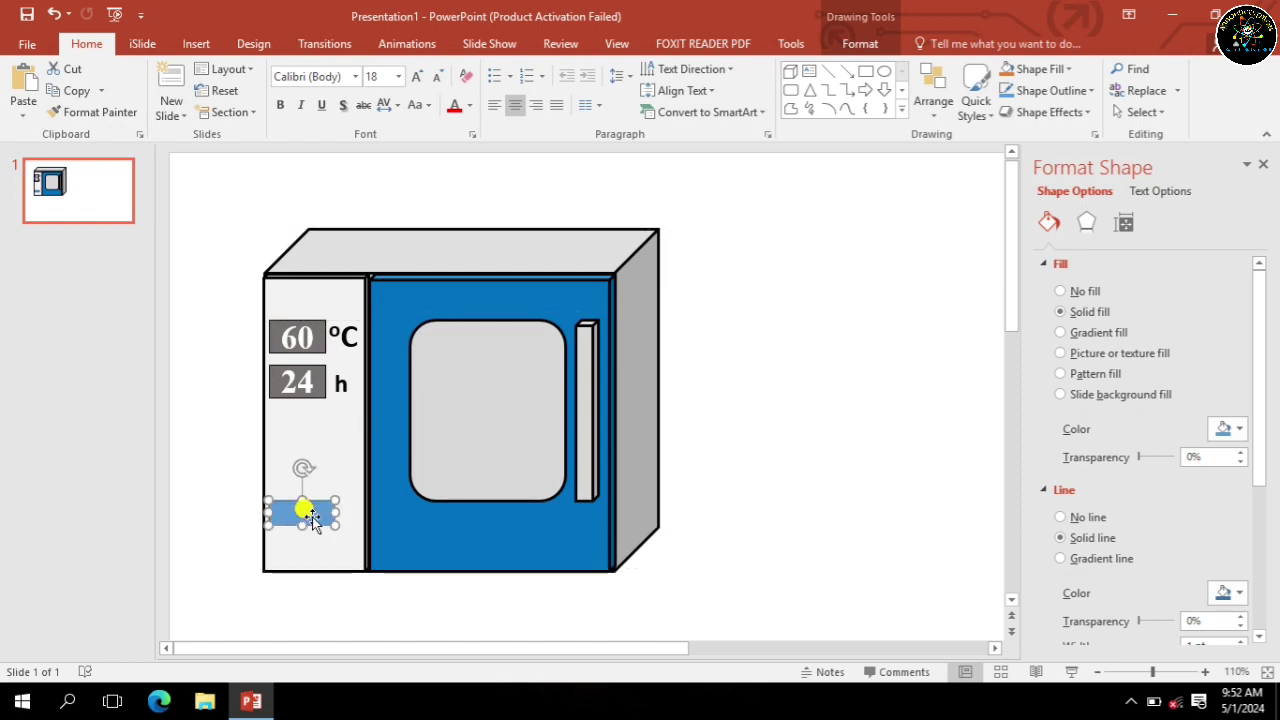
Lower the 24 display box and its h label slightly on the panel.
{"action": "left_click", "coordinate": [313, 398]}
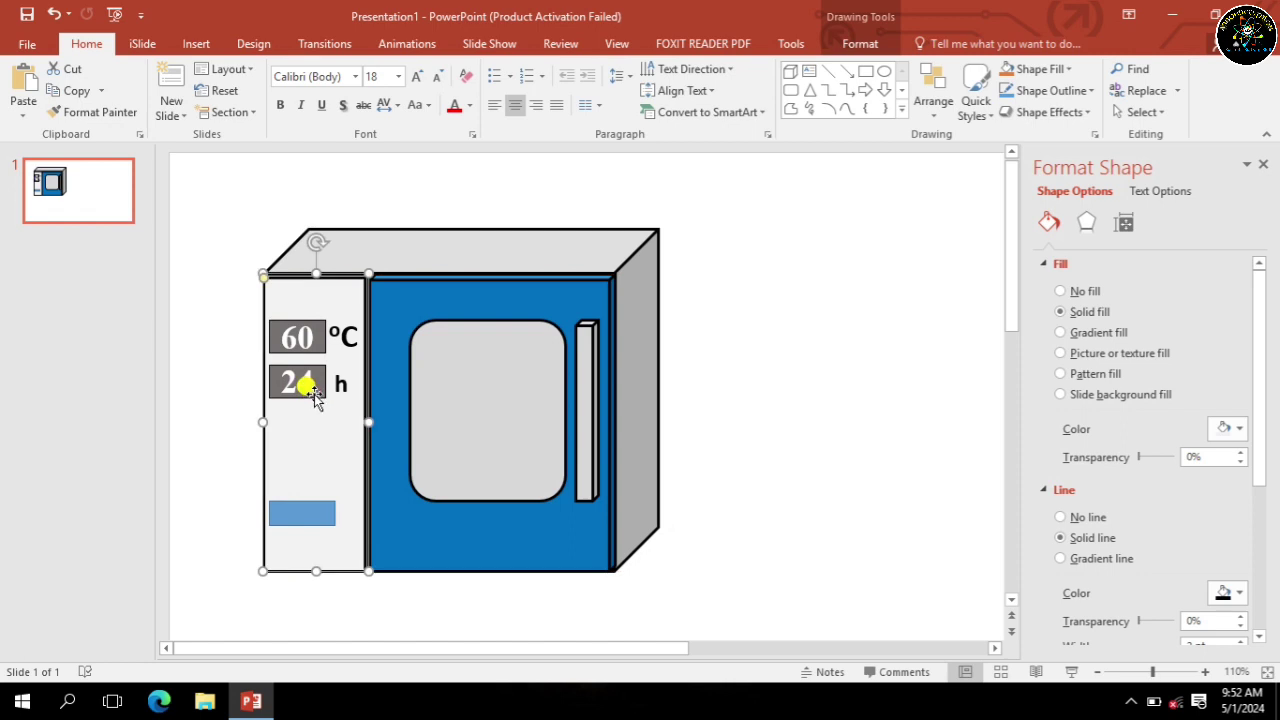
{"action": "left_click", "coordinate": [313, 397]}
{"action": "left_click_drag", "start_coordinate": [315, 400], "coordinate": [317, 413]}
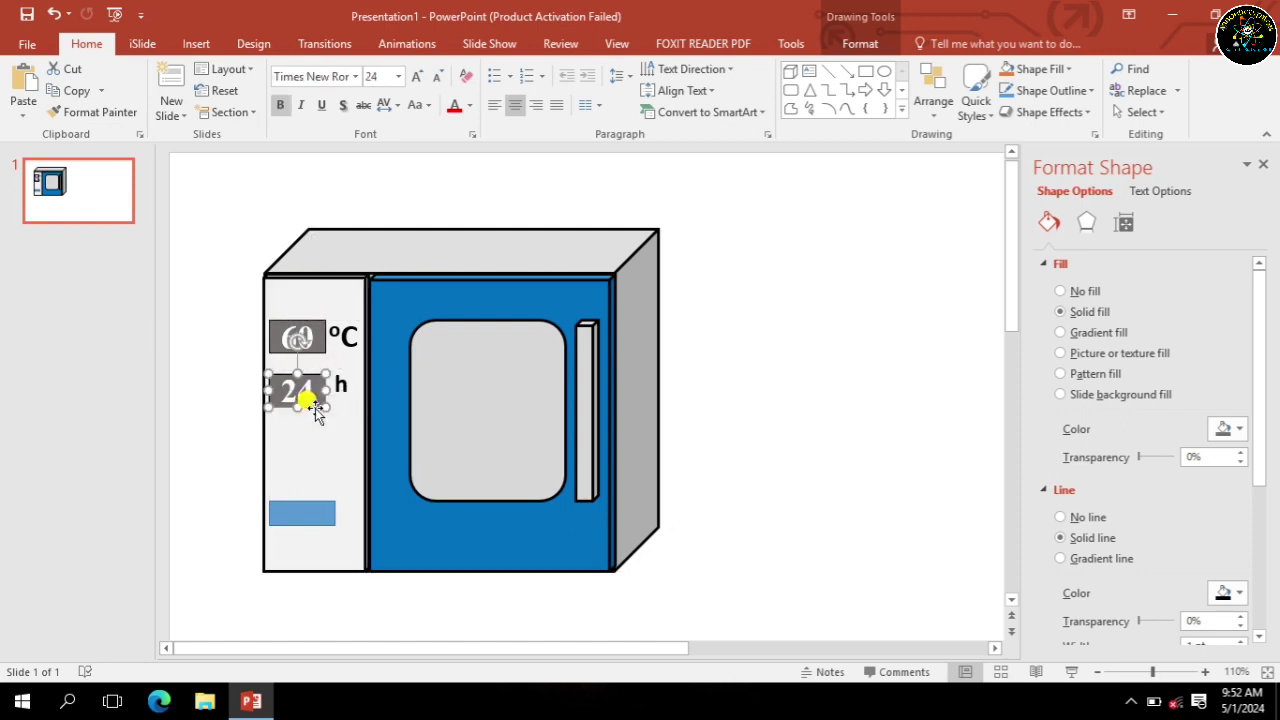
{"action": "left_click", "coordinate": [350, 392]}
{"action": "left_click", "coordinate": [362, 424]}
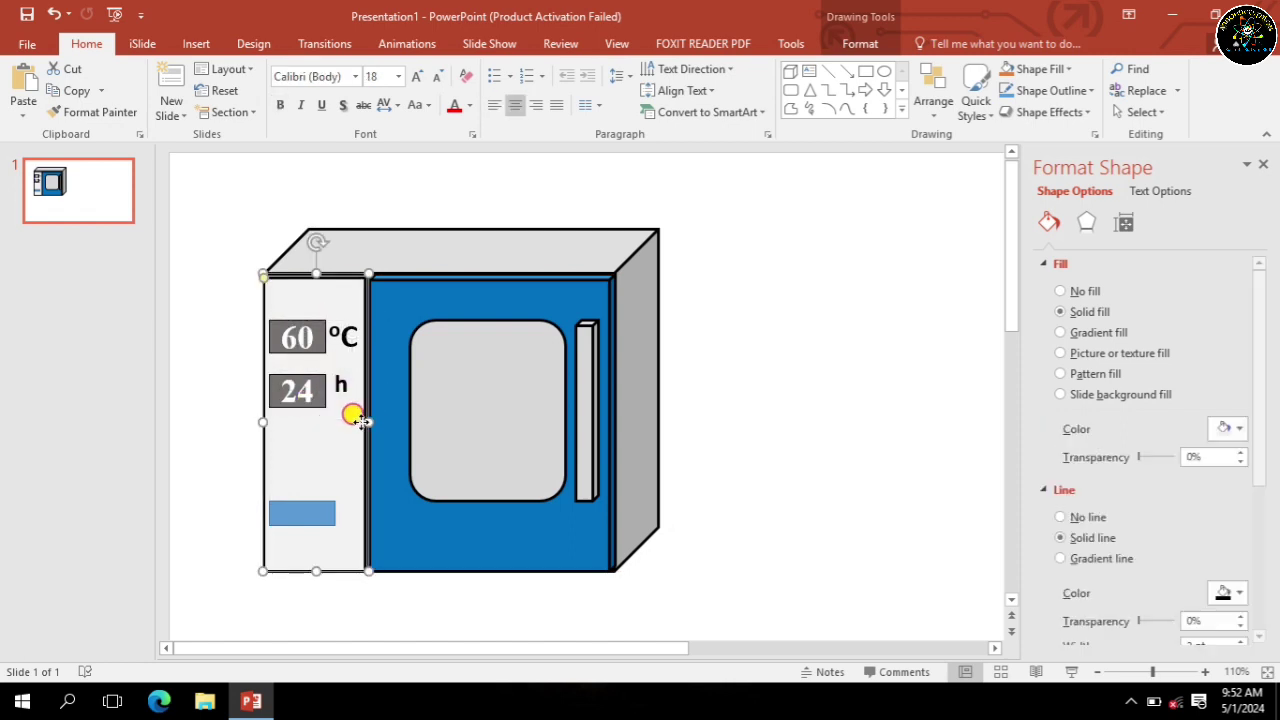
{"action": "key", "text": "ctrl+z"}
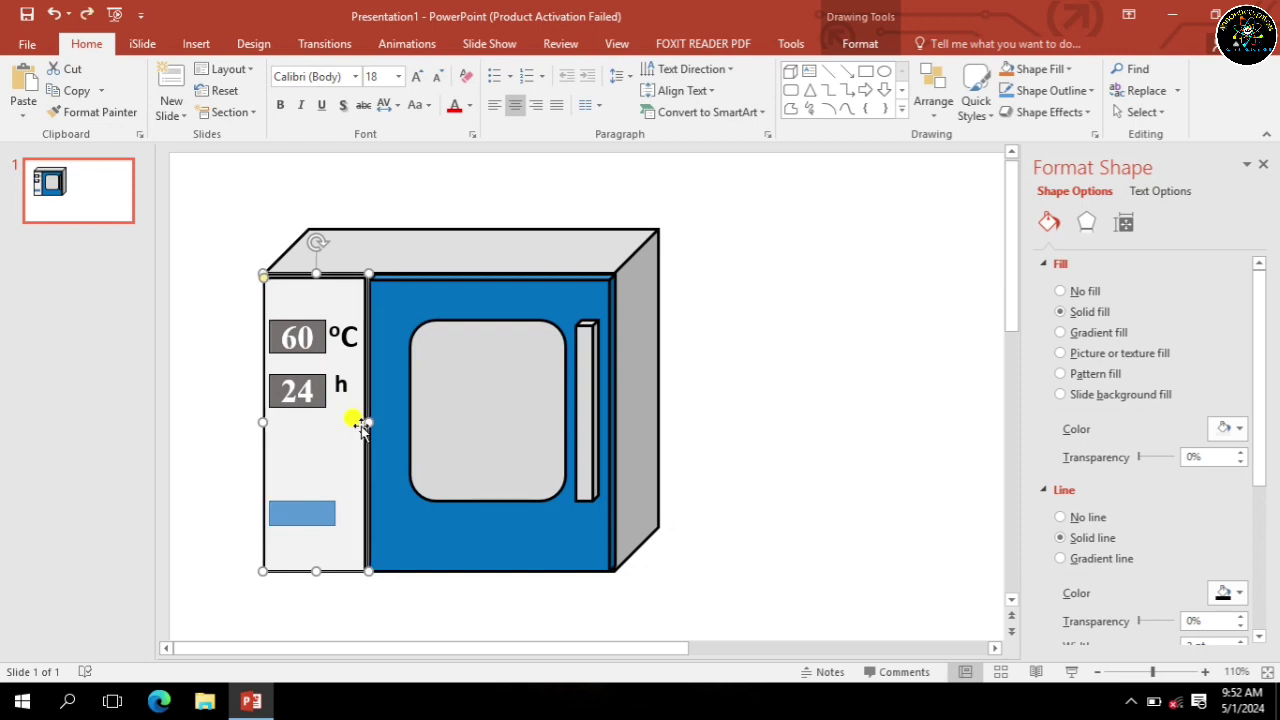
{"action": "left_click", "coordinate": [338, 382]}
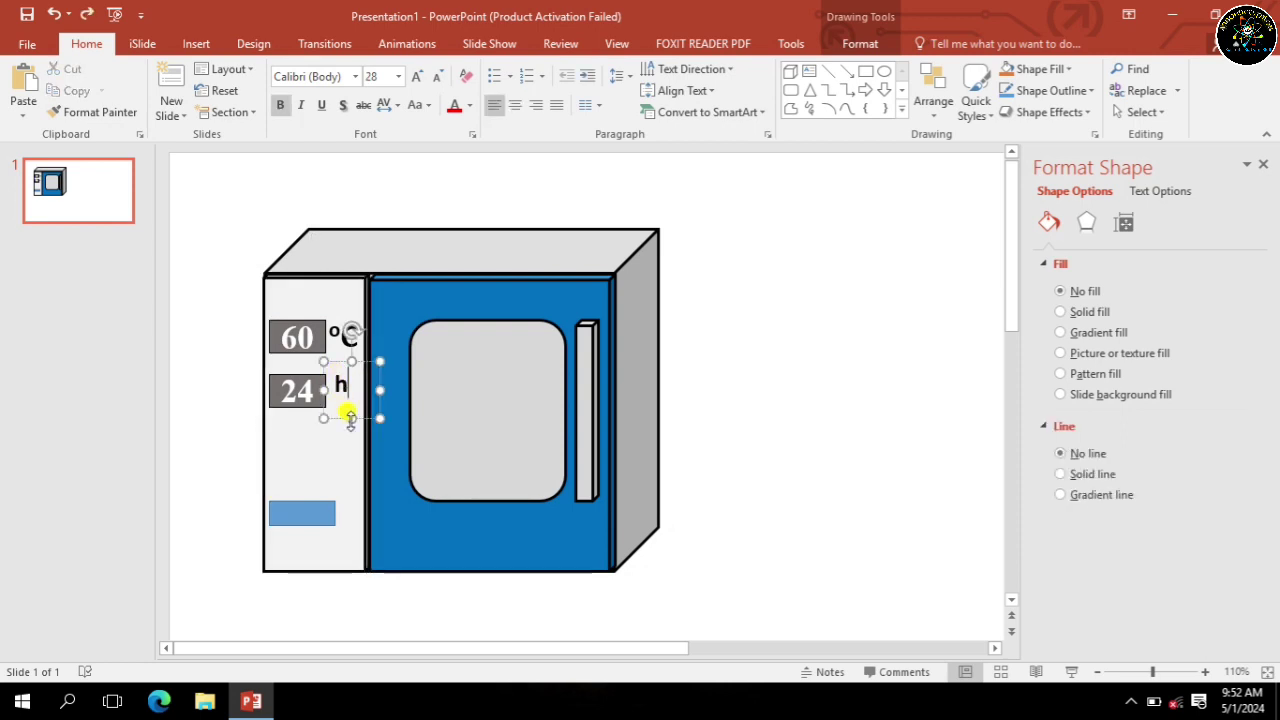
{"action": "left_click_drag", "start_coordinate": [337, 419], "coordinate": [341, 426]}
Fill both the 24 and 60 display boxes with the same dark grey.
{"action": "left_click", "coordinate": [305, 462]}
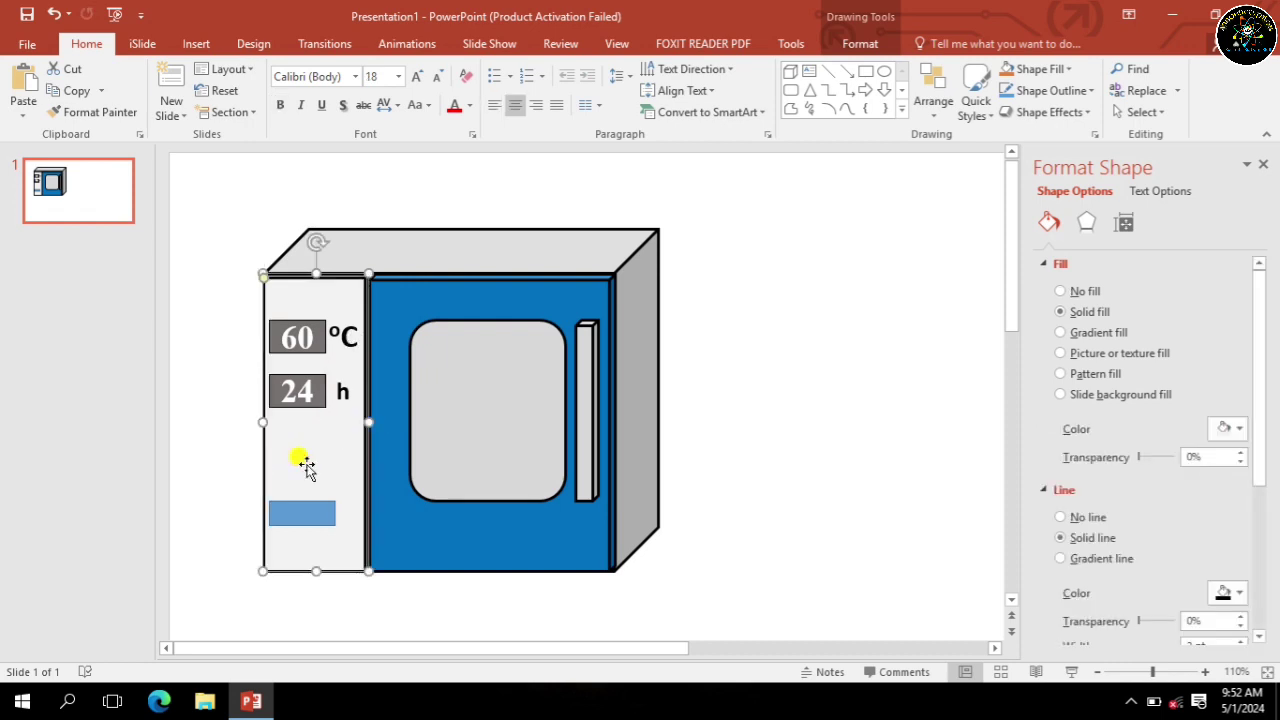
{"action": "left_click", "coordinate": [306, 390]}
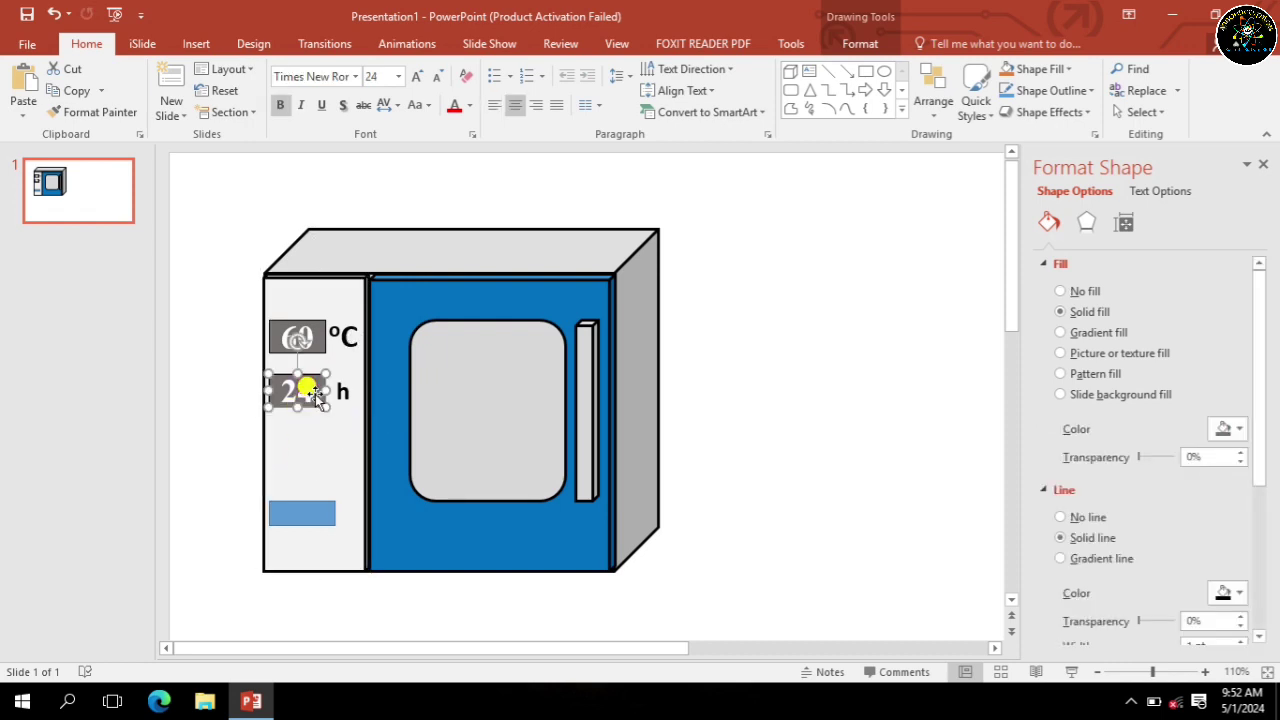
{"action": "double_click", "coordinate": [313, 393]}
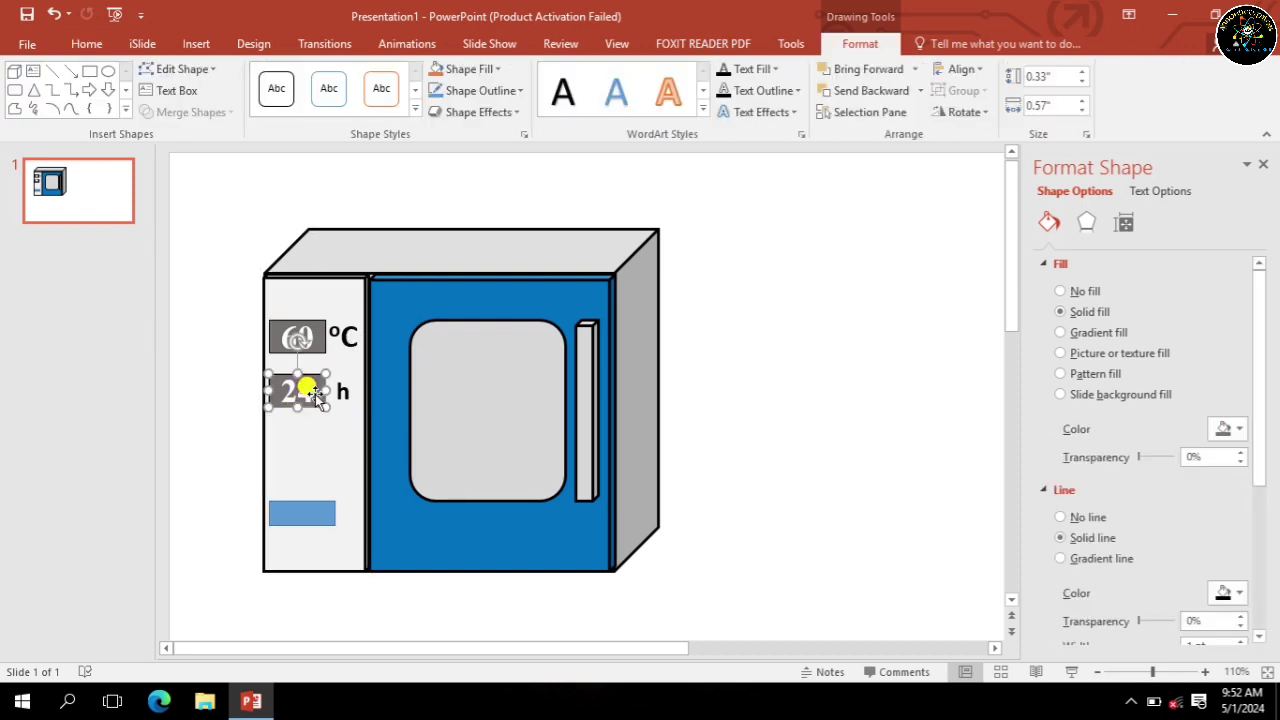
{"action": "left_click", "coordinate": [1230, 429]}
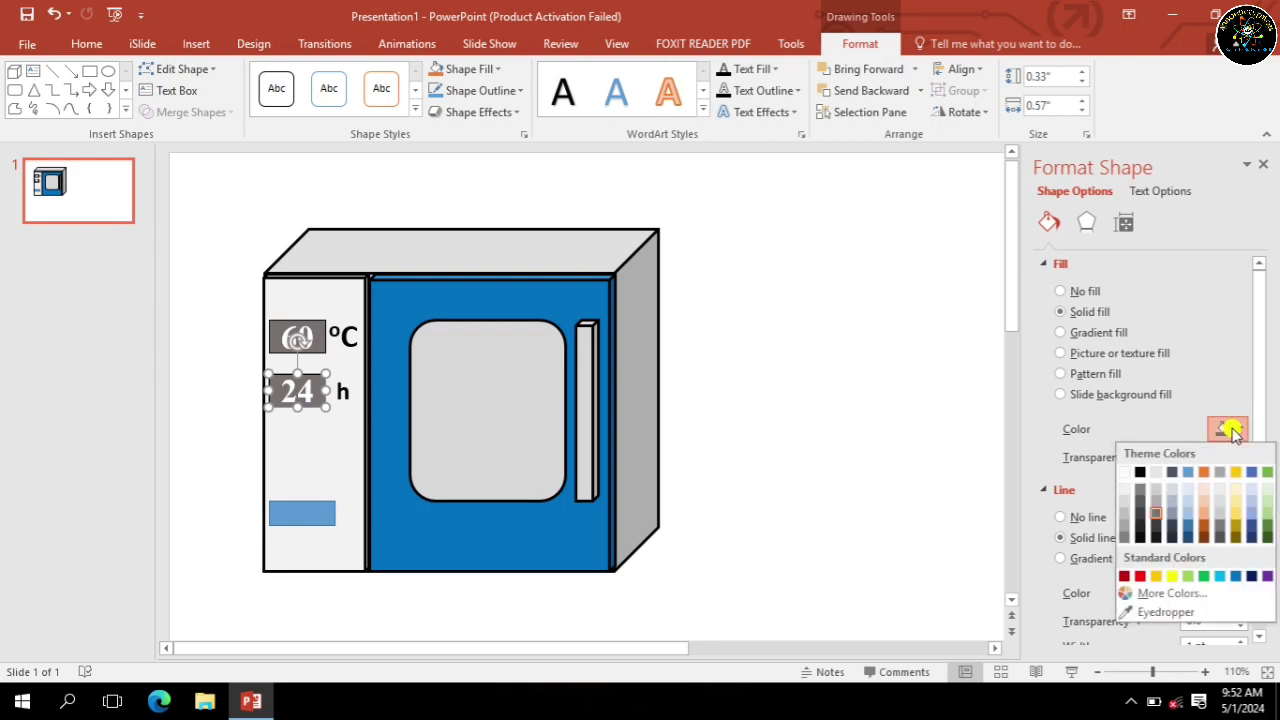
{"action": "left_click", "coordinate": [1158, 522]}
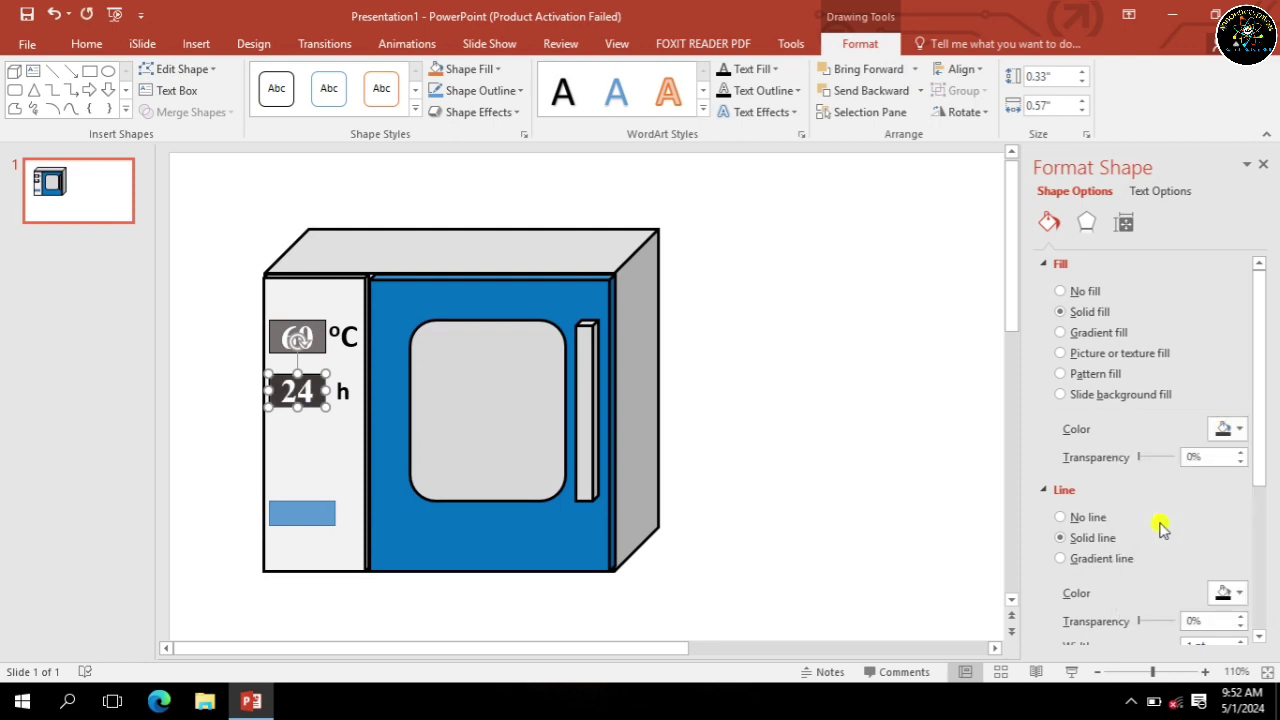
{"action": "left_click", "coordinate": [312, 337]}
{"action": "left_click", "coordinate": [300, 334]}
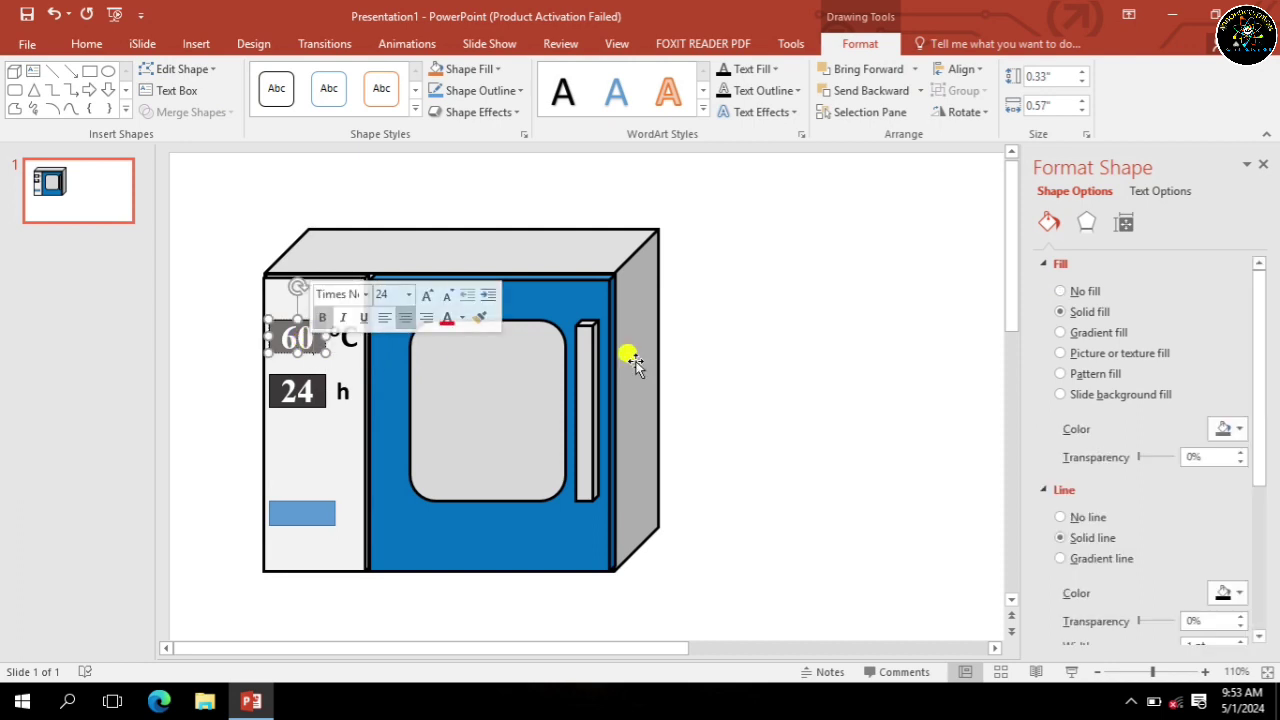
{"action": "left_click", "coordinate": [1230, 429]}
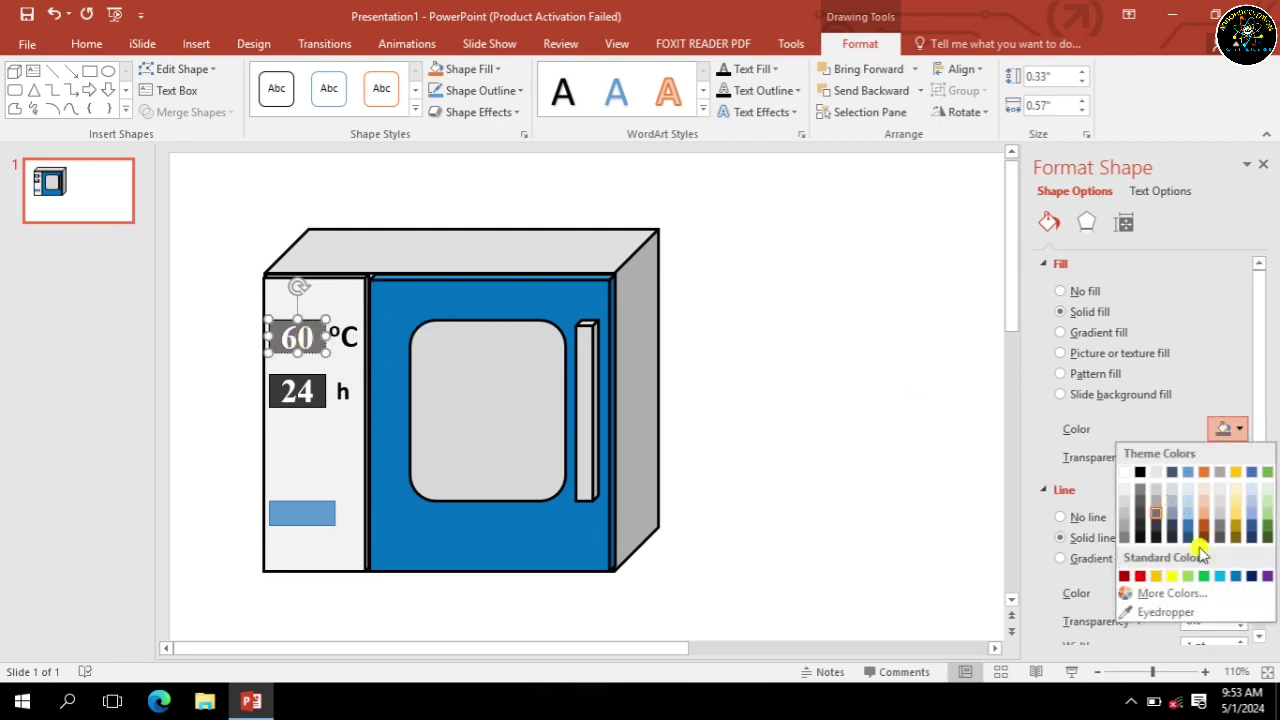
{"action": "left_click", "coordinate": [1155, 526]}
{"action": "left_click", "coordinate": [815, 480]}
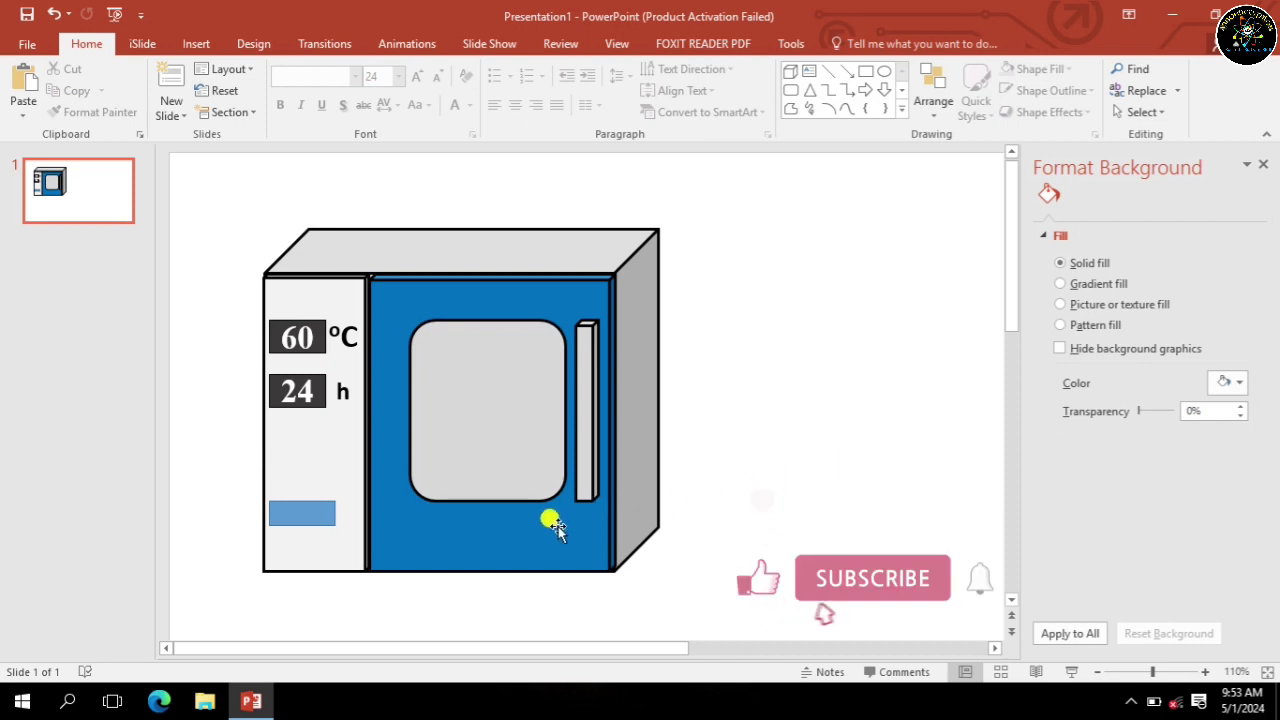
Move the rounded window on the blue door a little further left, beside the handle.
{"action": "left_click", "coordinate": [443, 426]}
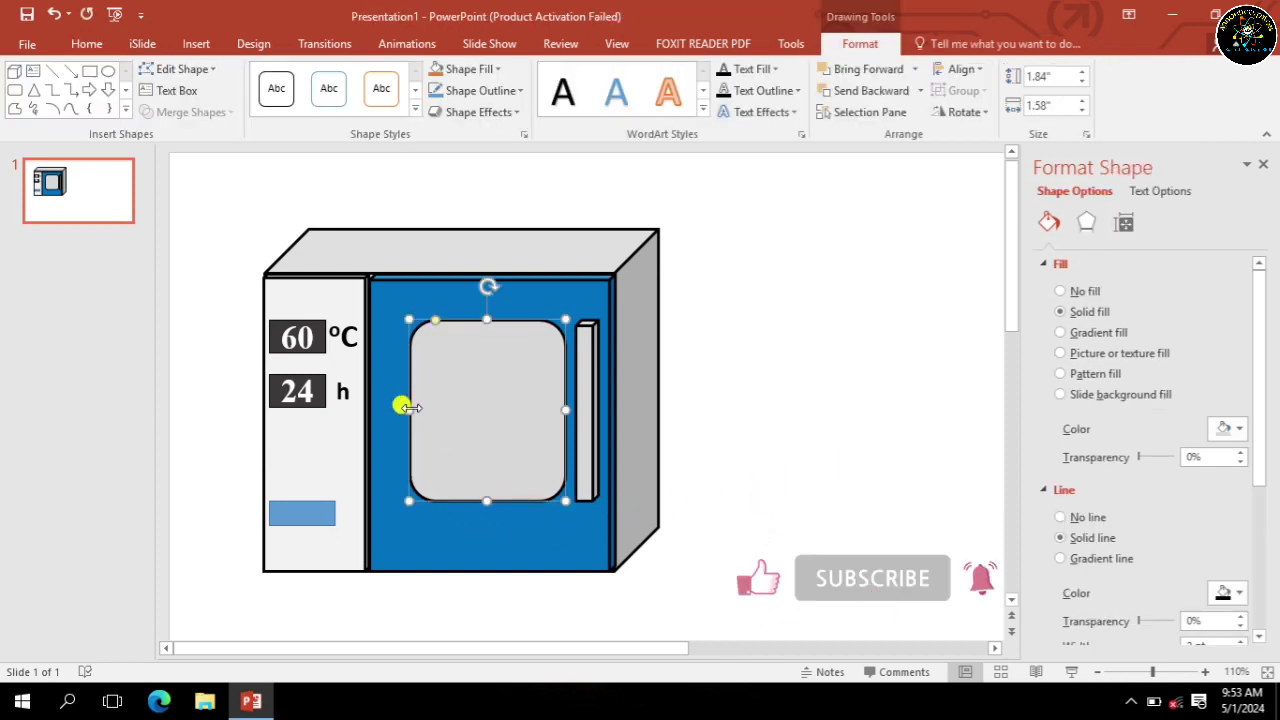
{"action": "left_click_drag", "start_coordinate": [414, 411], "coordinate": [405, 416]}
{"action": "left_click", "coordinate": [730, 435]}
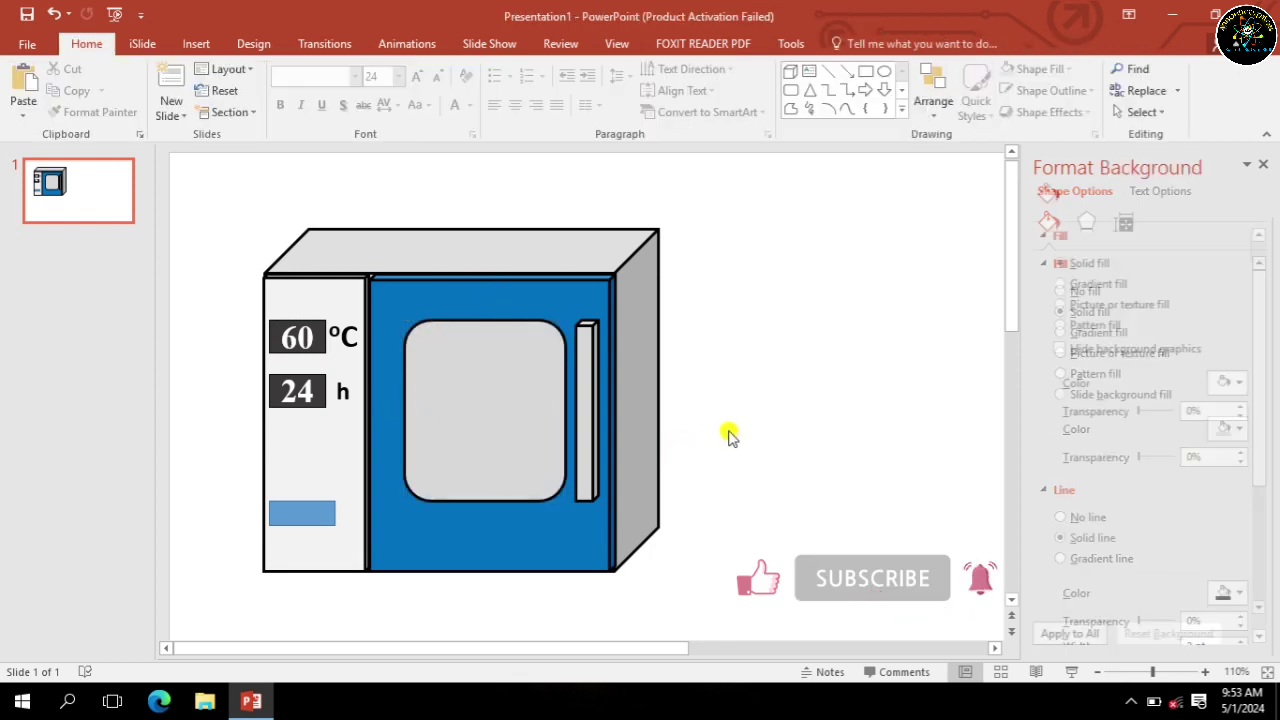
{"action": "left_click", "coordinate": [523, 420]}
{"action": "key", "text": "ctrl+Left"}
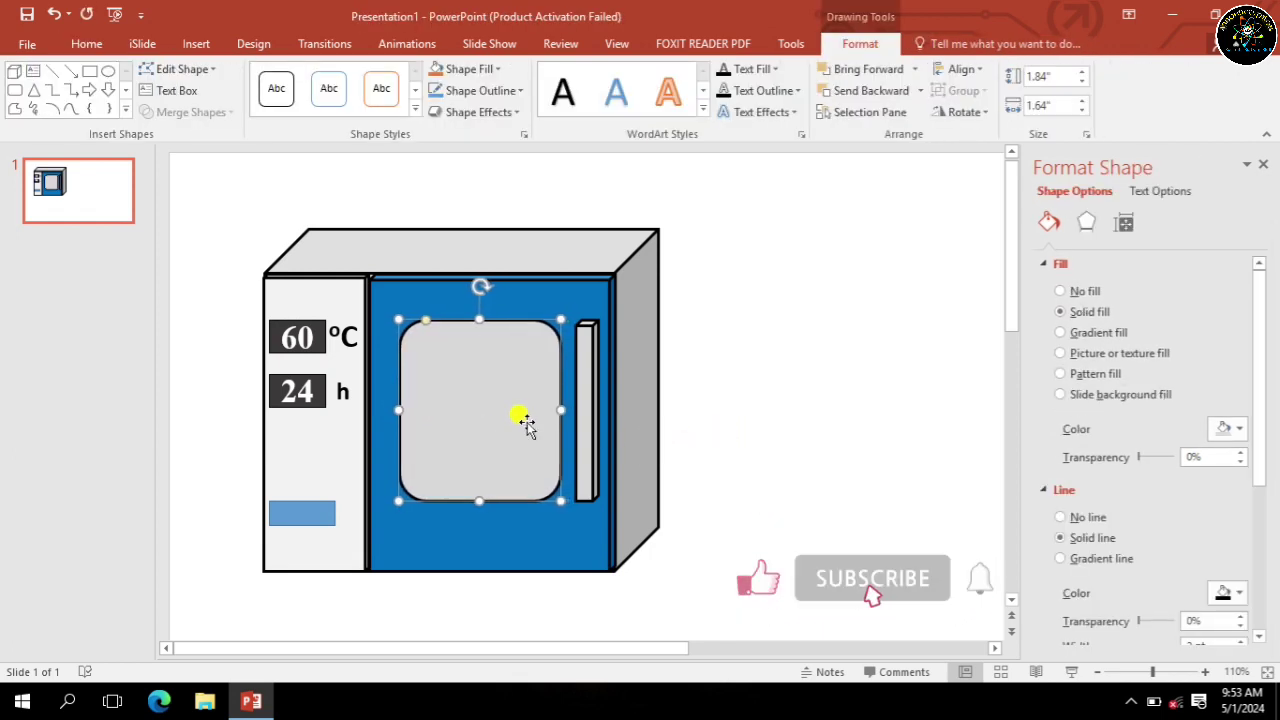
{"action": "key", "text": "ctrl+Left"}
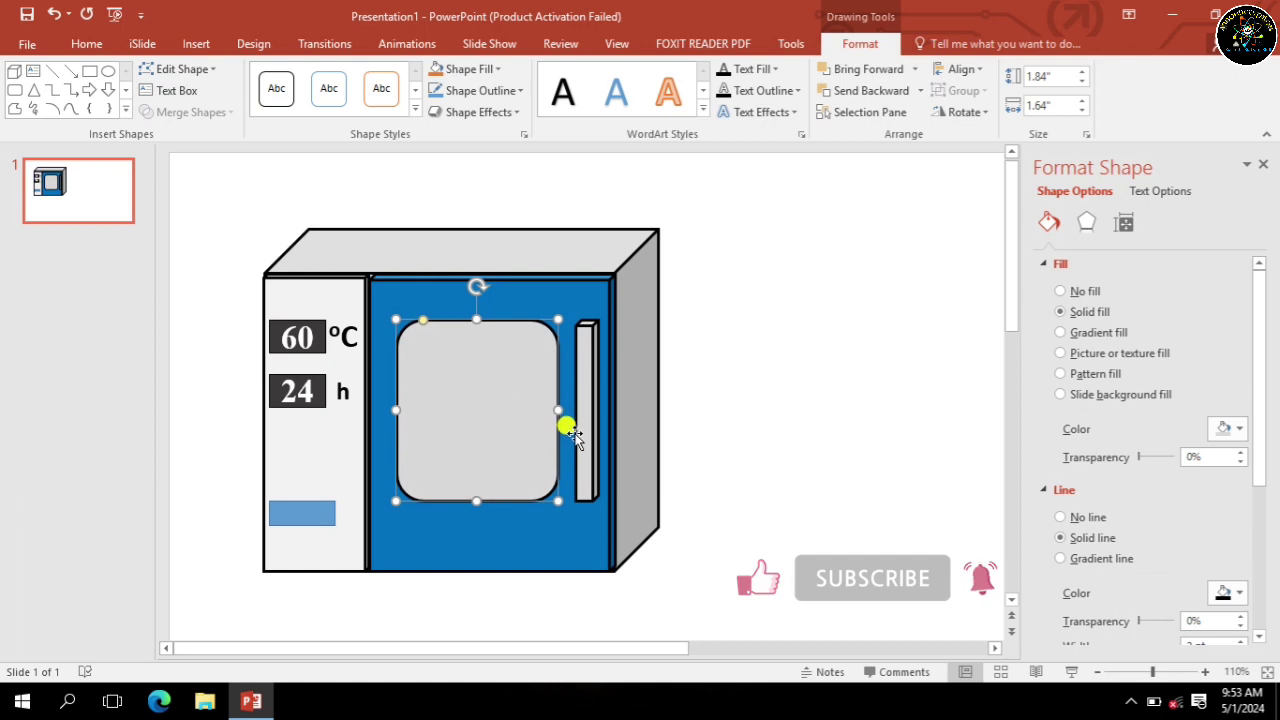
{"action": "left_click", "coordinate": [580, 436]}
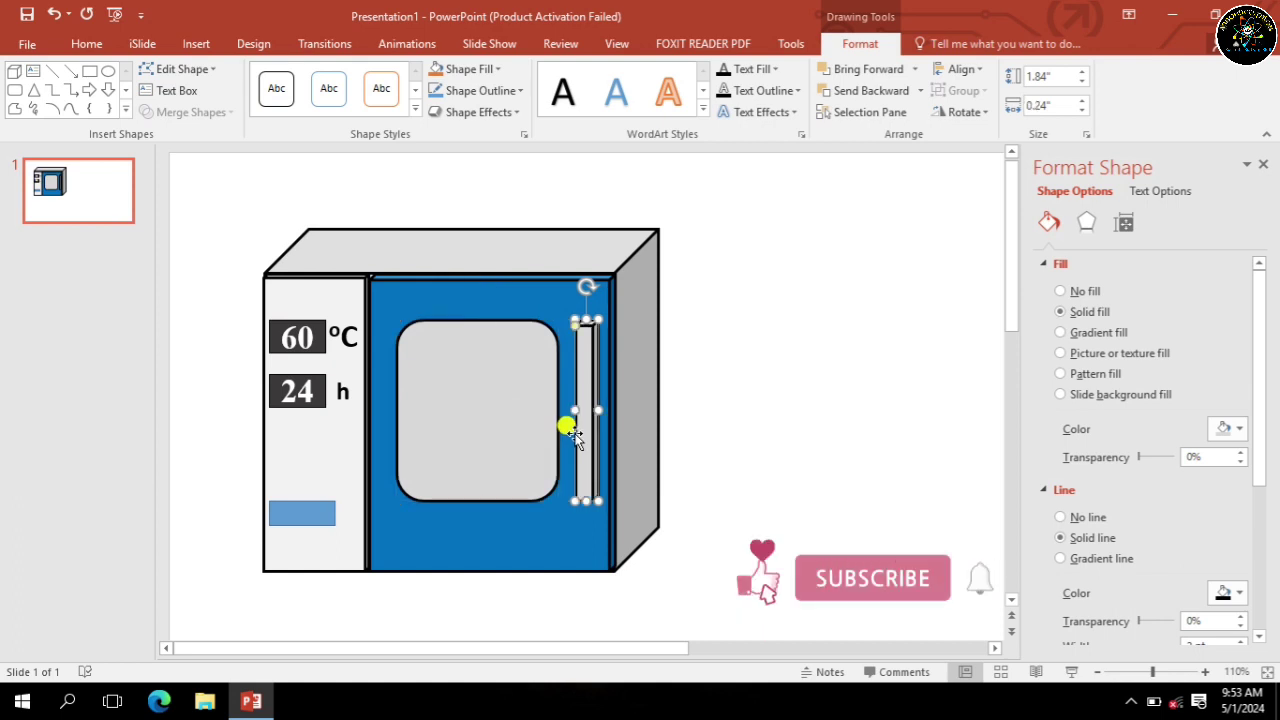
{"action": "left_click", "coordinate": [740, 450]}
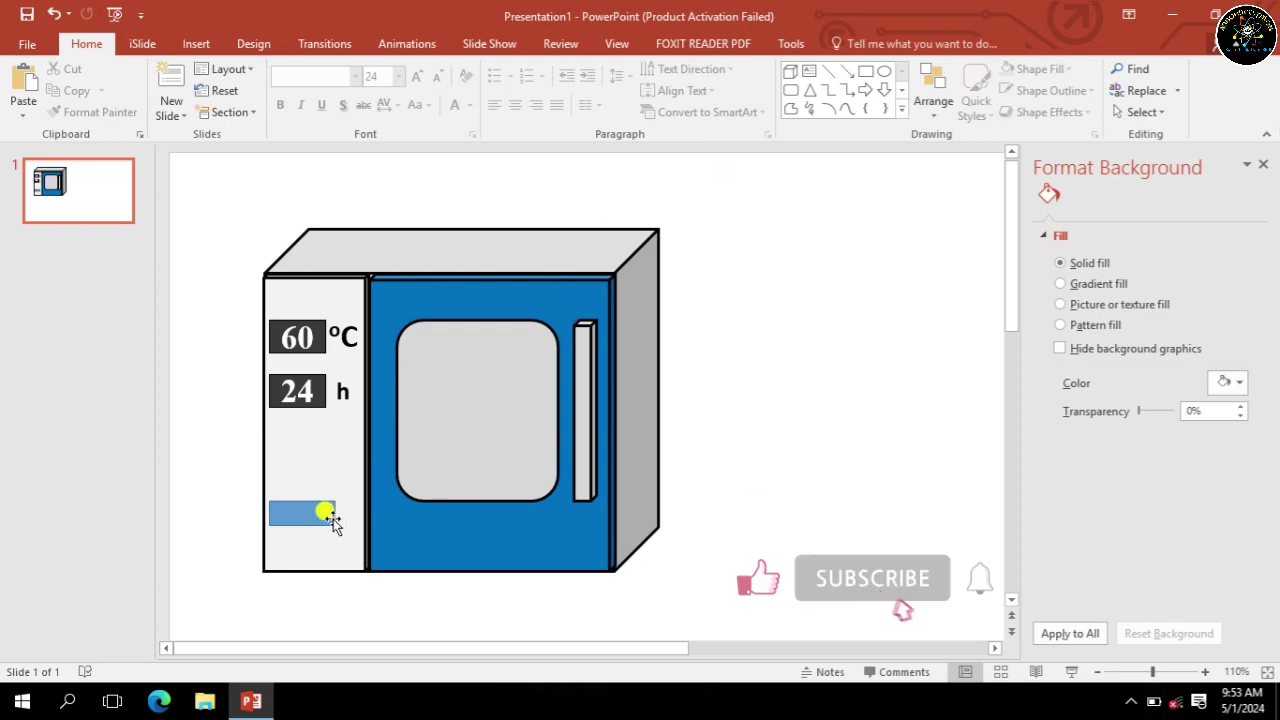
Give the small indicator rectangle a black outline thickened beyond 1.5 pt.
{"action": "left_click", "coordinate": [331, 518]}
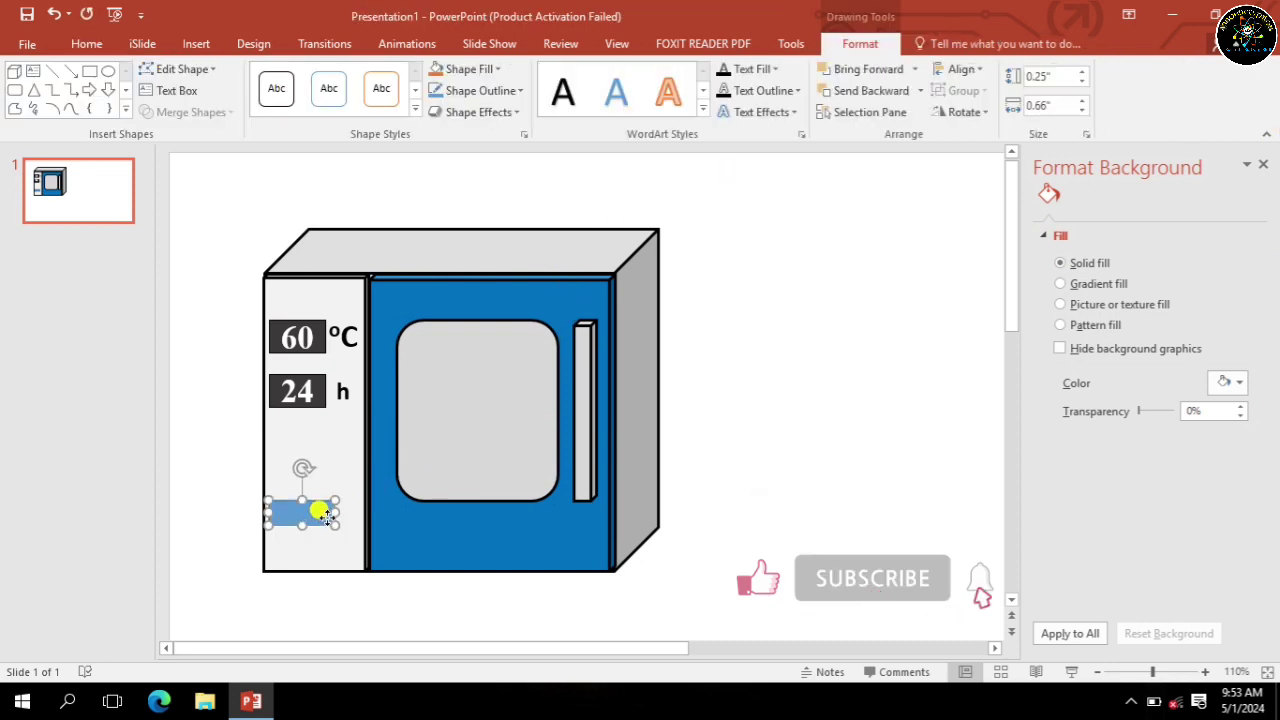
{"action": "left_click", "coordinate": [1236, 595]}
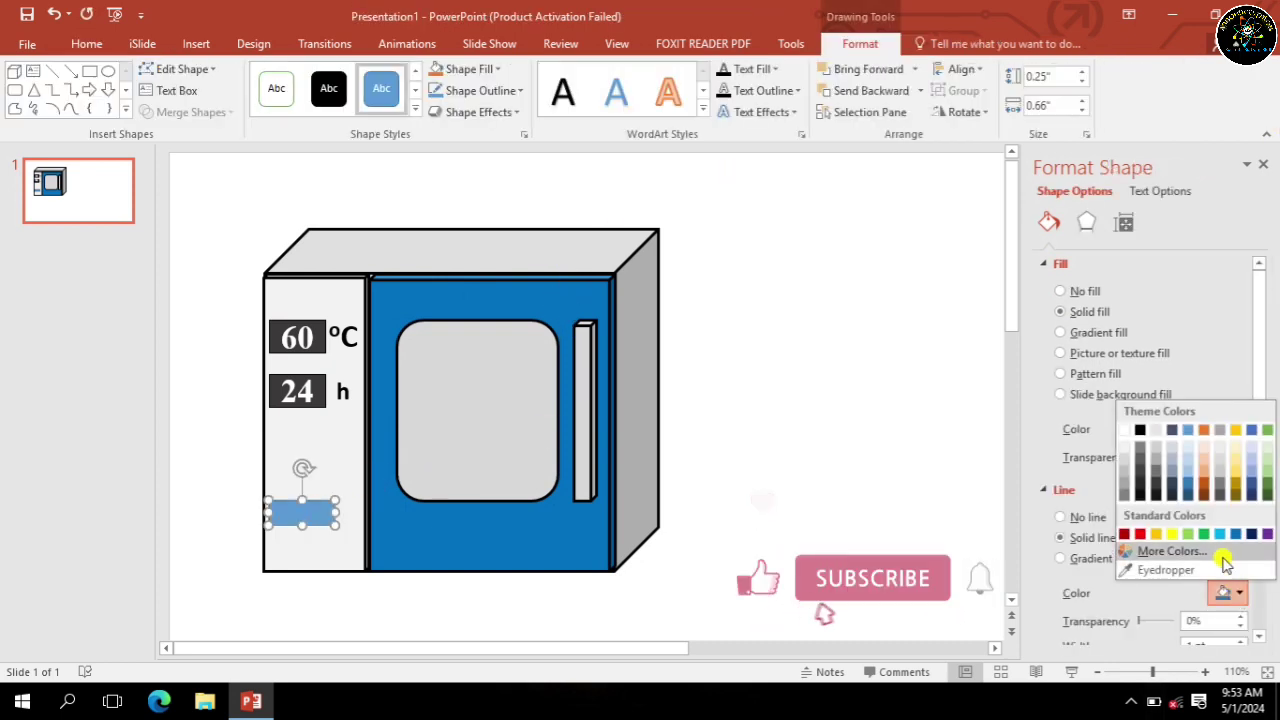
{"action": "left_click", "coordinate": [1140, 431]}
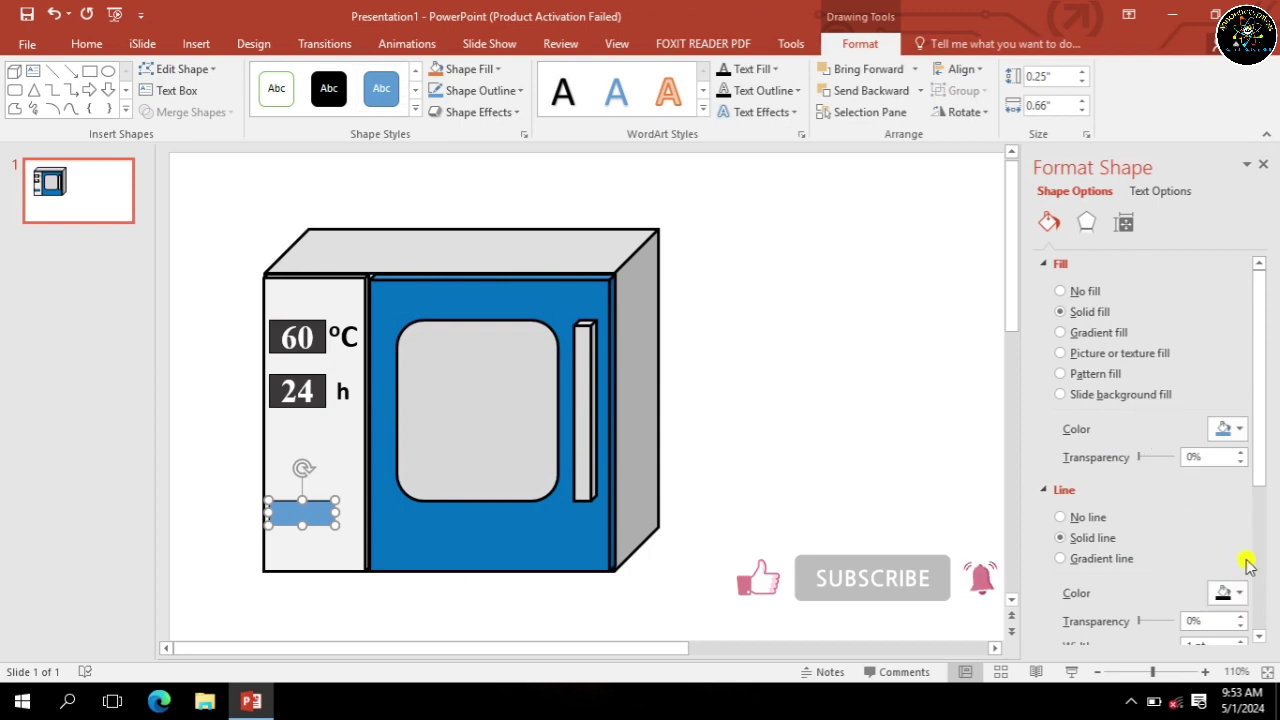
{"action": "left_click_drag", "start_coordinate": [1262, 457], "coordinate": [1256, 548]}
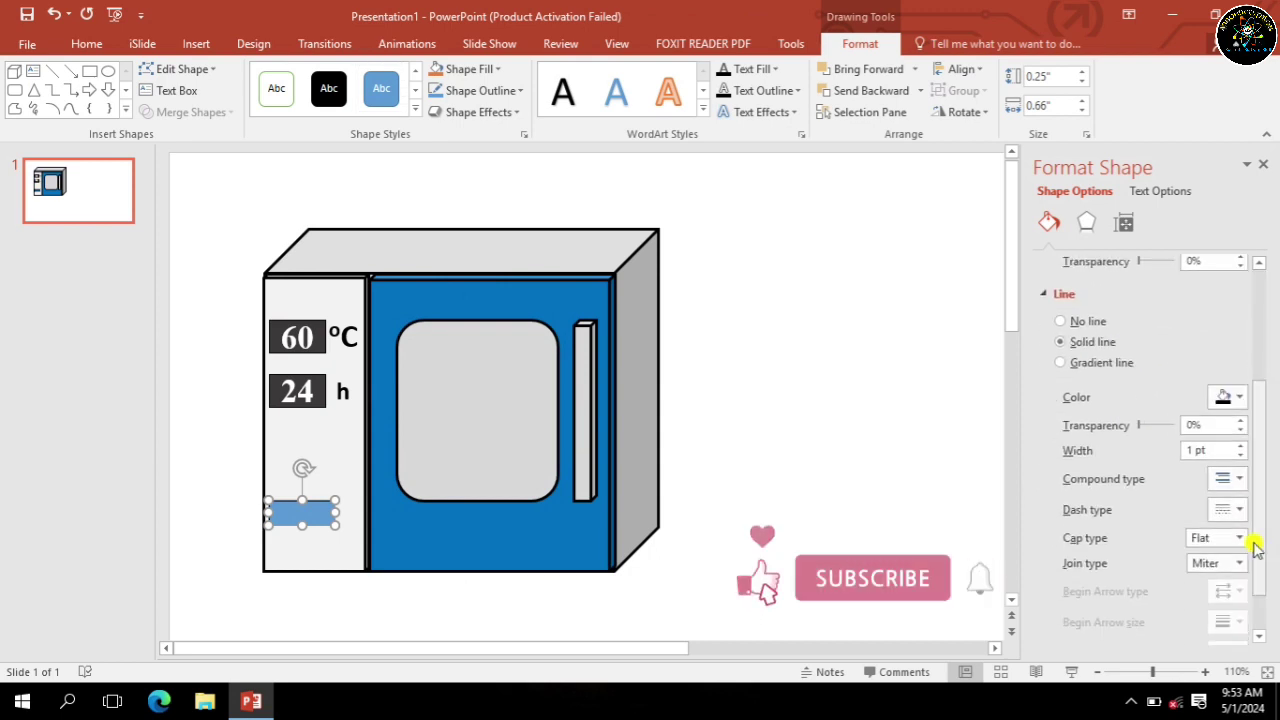
{"action": "left_click", "coordinate": [1240, 446]}
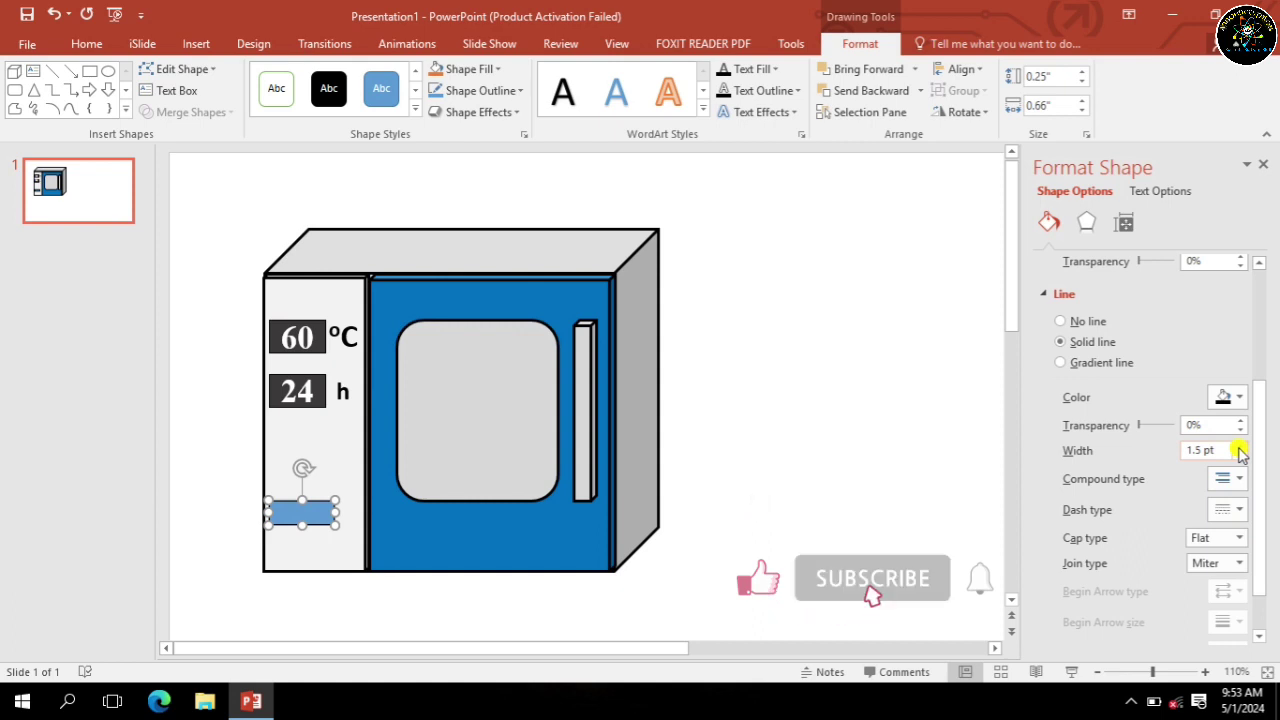
{"action": "left_click", "coordinate": [1239, 446]}
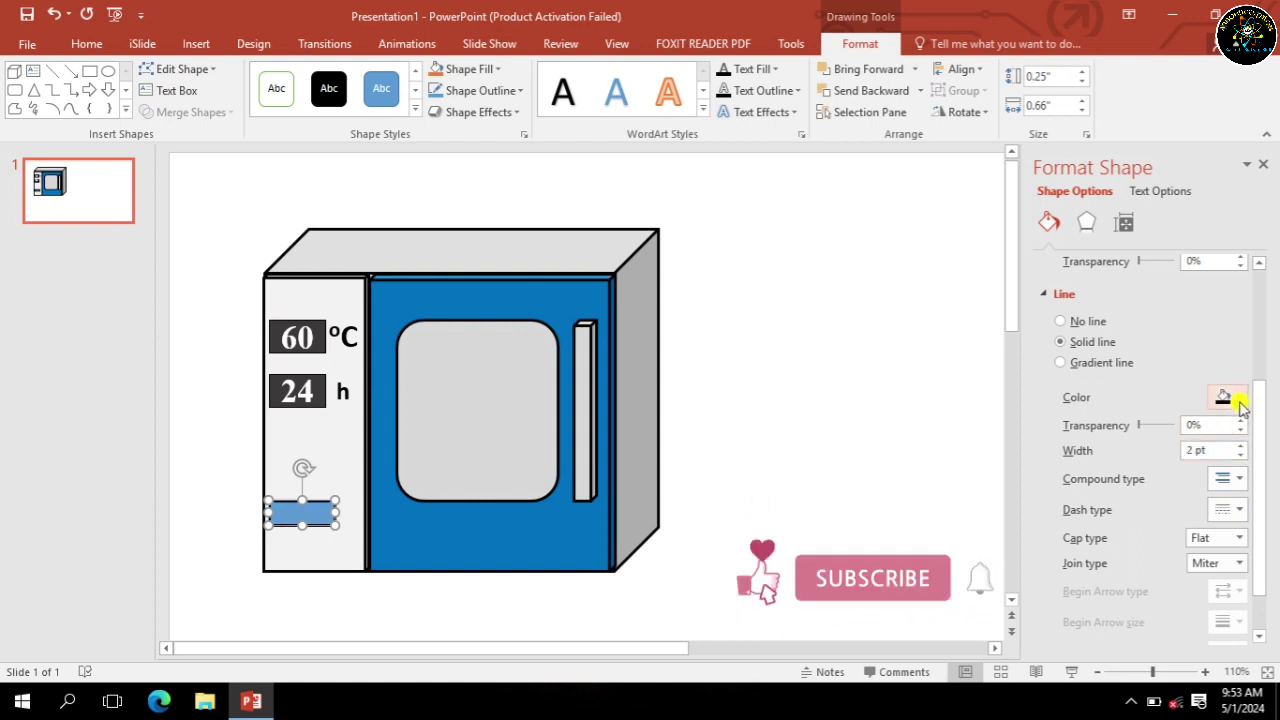
{"action": "left_click", "coordinate": [1232, 398]}
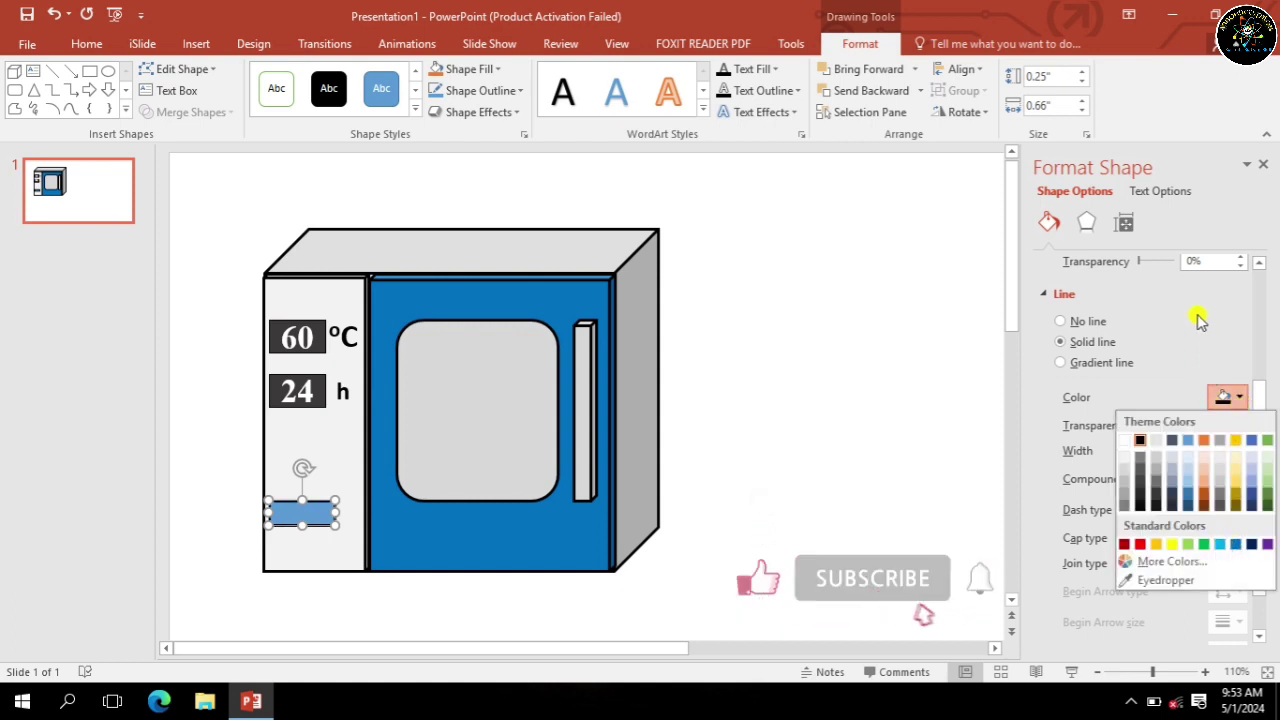
{"action": "left_click", "coordinate": [1261, 392]}
{"action": "left_click_drag", "start_coordinate": [1260, 392], "coordinate": [1257, 313]}
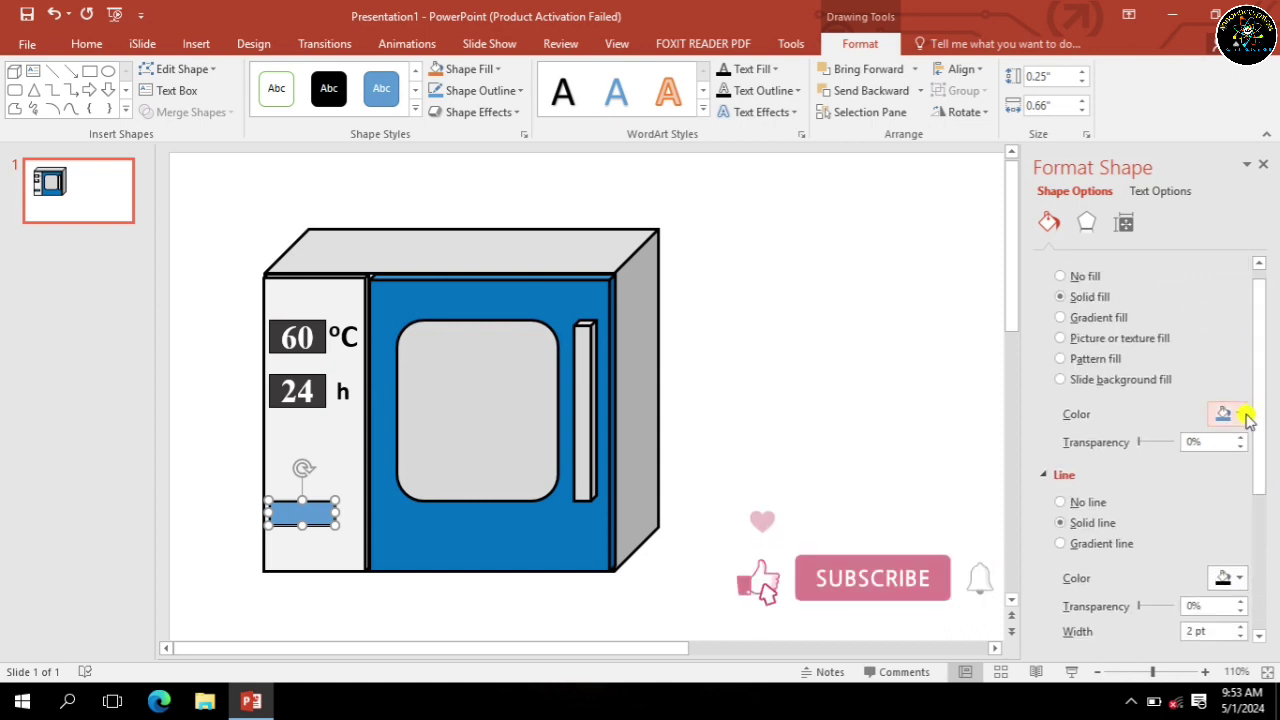
Fill the indicator with a custom deep green, RGB 8, 134, 23.
{"action": "left_click", "coordinate": [1239, 414]}
{"action": "left_click", "coordinate": [1205, 561]}
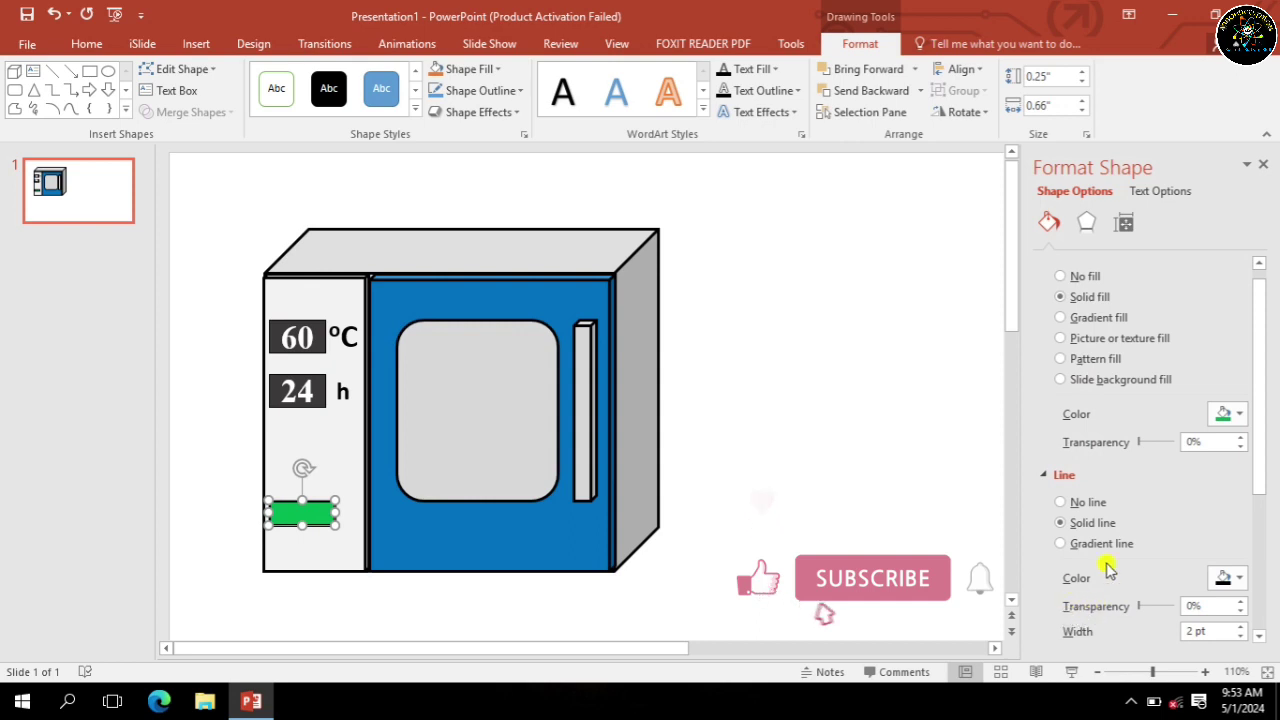
{"action": "left_click", "coordinate": [1228, 414]}
{"action": "left_click", "coordinate": [1157, 592]}
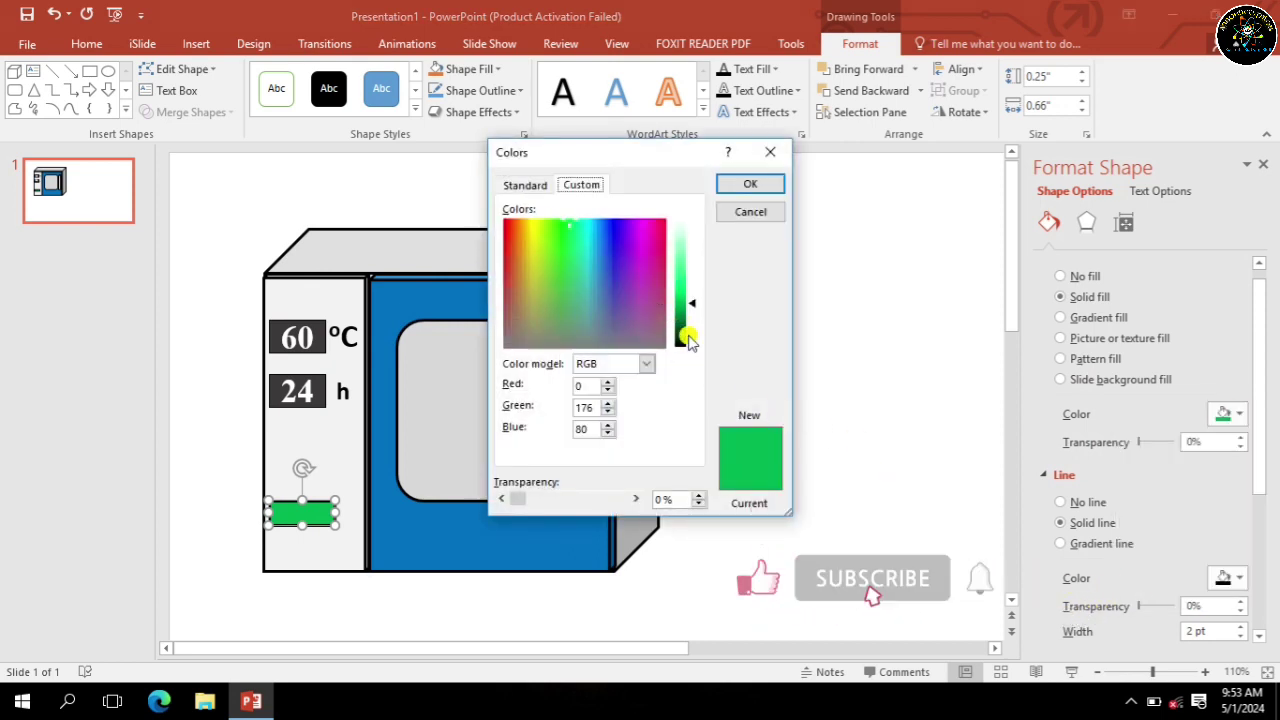
{"action": "left_click", "coordinate": [680, 313]}
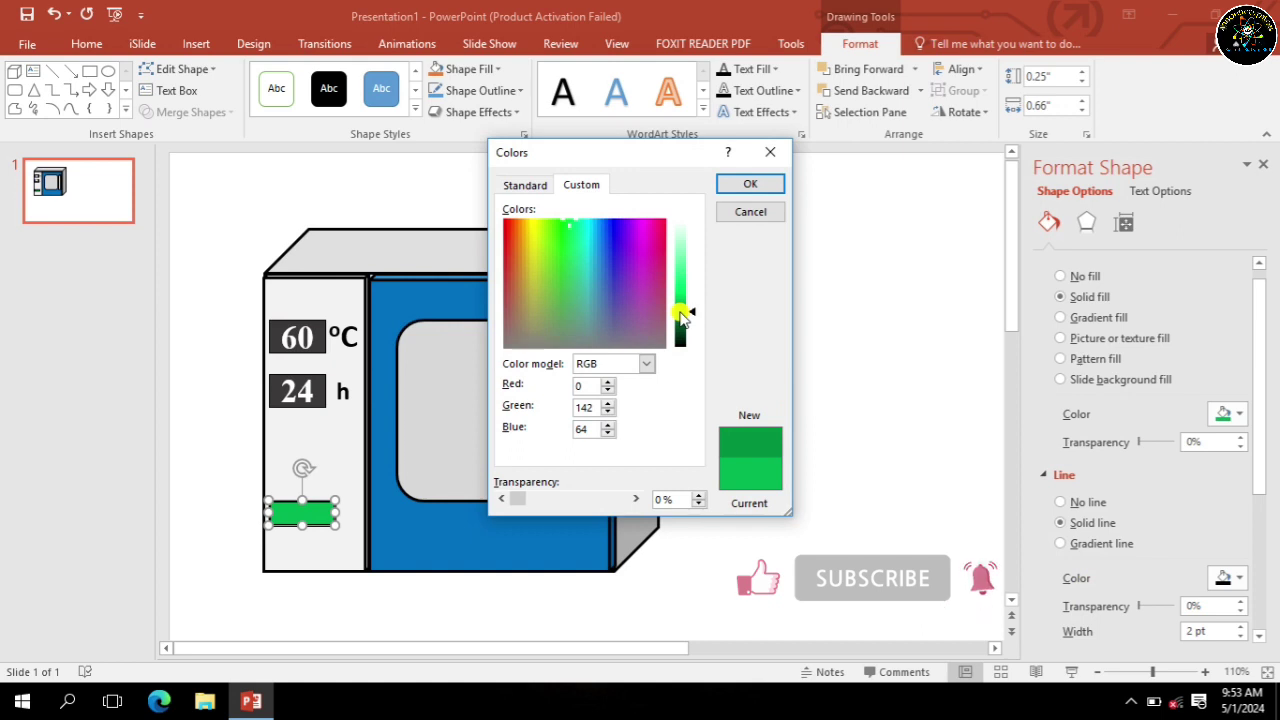
{"action": "left_click", "coordinate": [561, 232]}
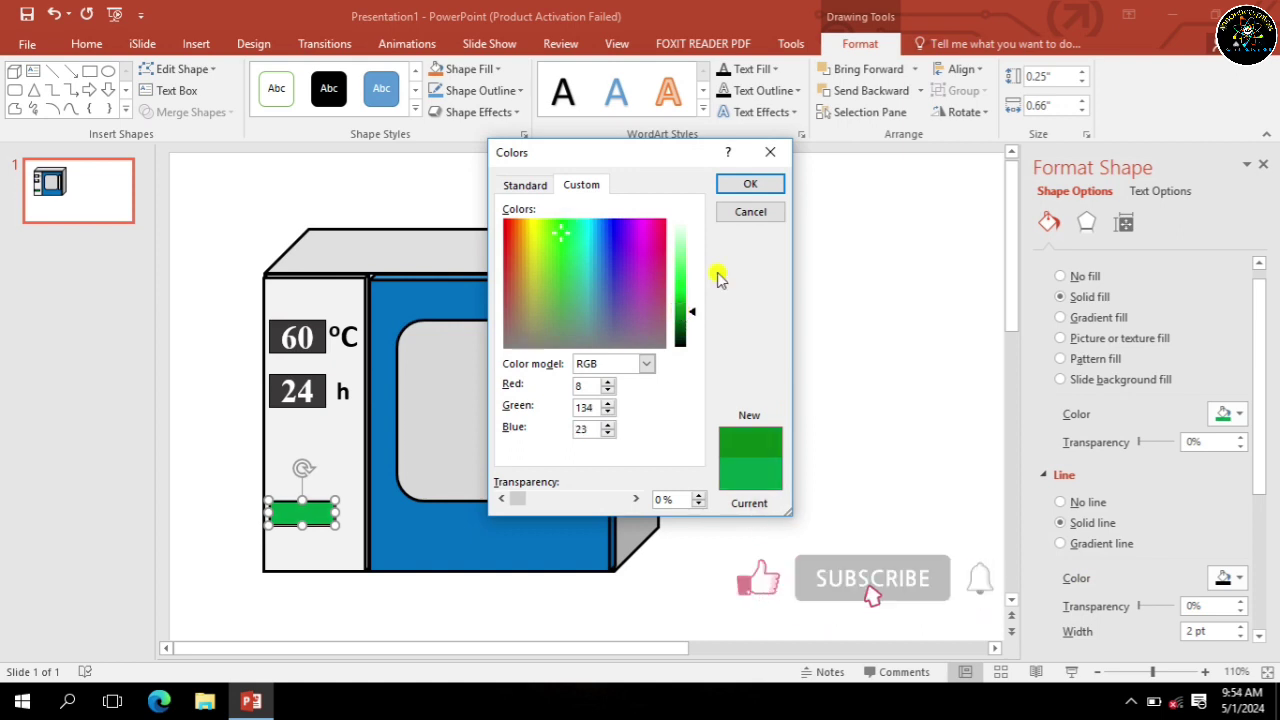
{"action": "left_click", "coordinate": [740, 181]}
{"action": "left_click", "coordinate": [750, 428]}
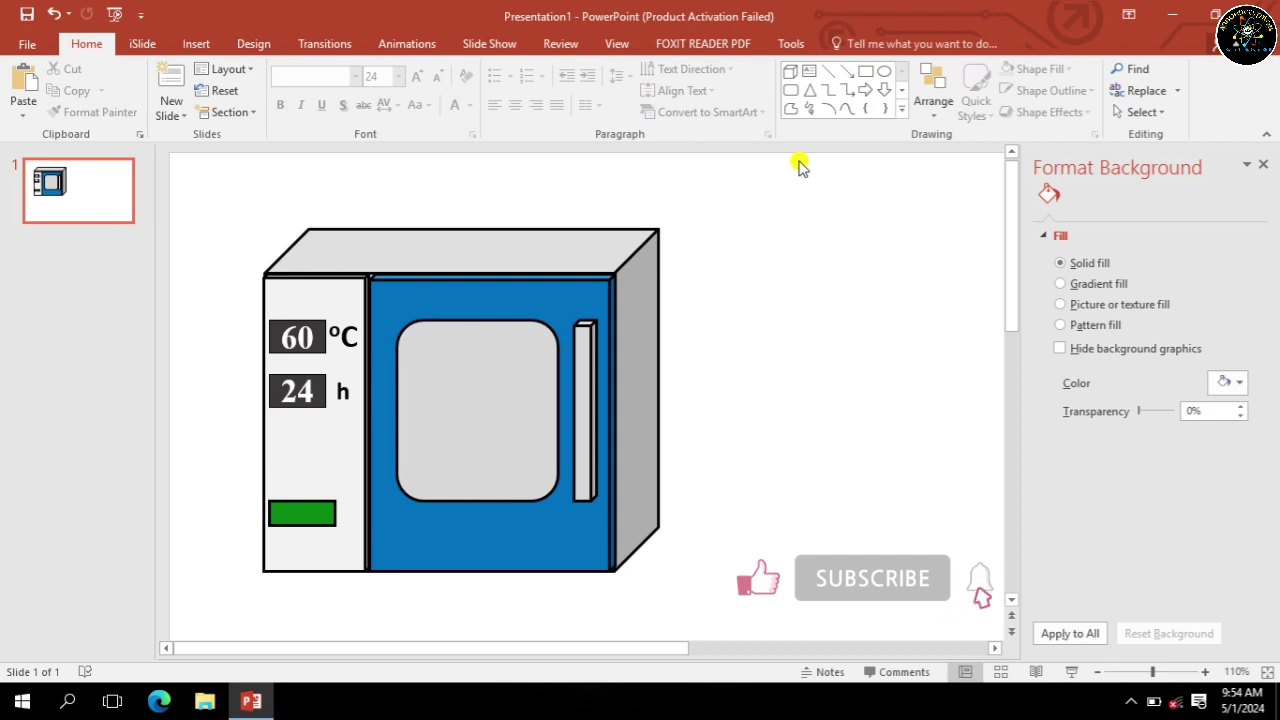
Draw a small circle right of the cabinet, sized 0.25" by 0.25".
{"action": "left_click", "coordinate": [882, 76]}
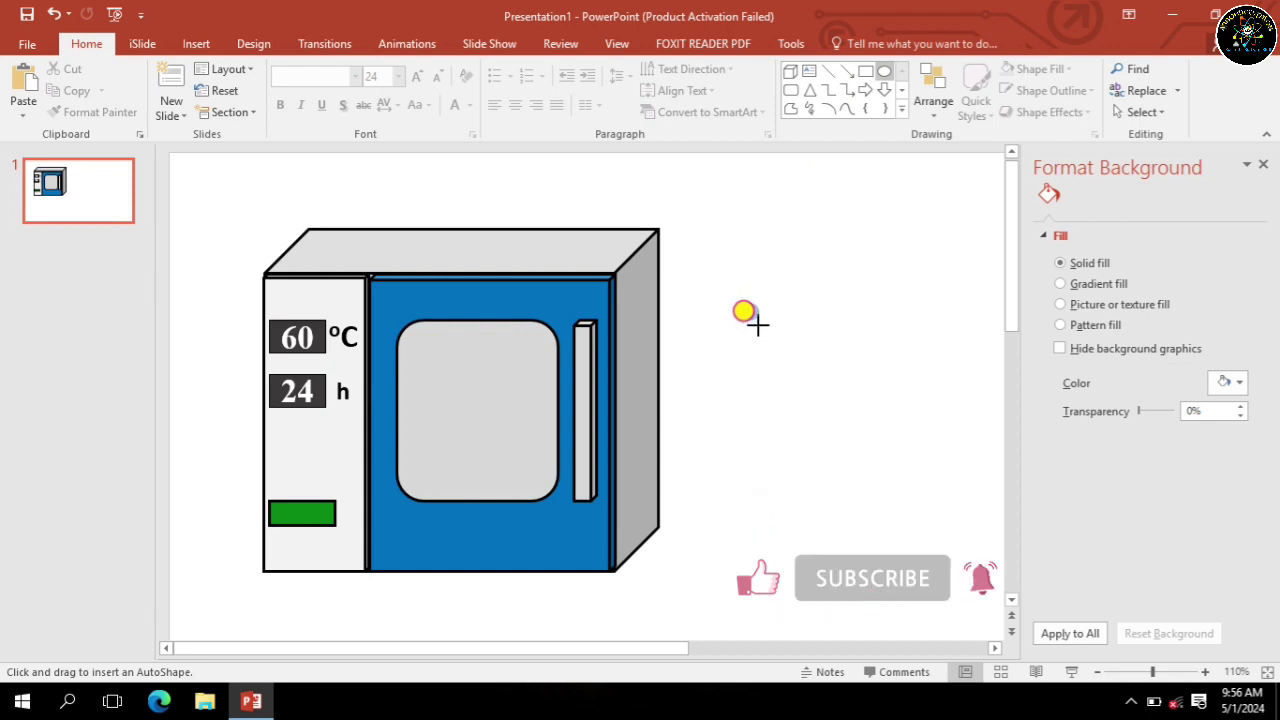
{"action": "left_click_drag", "start_coordinate": [735, 301], "coordinate": [761, 327]}
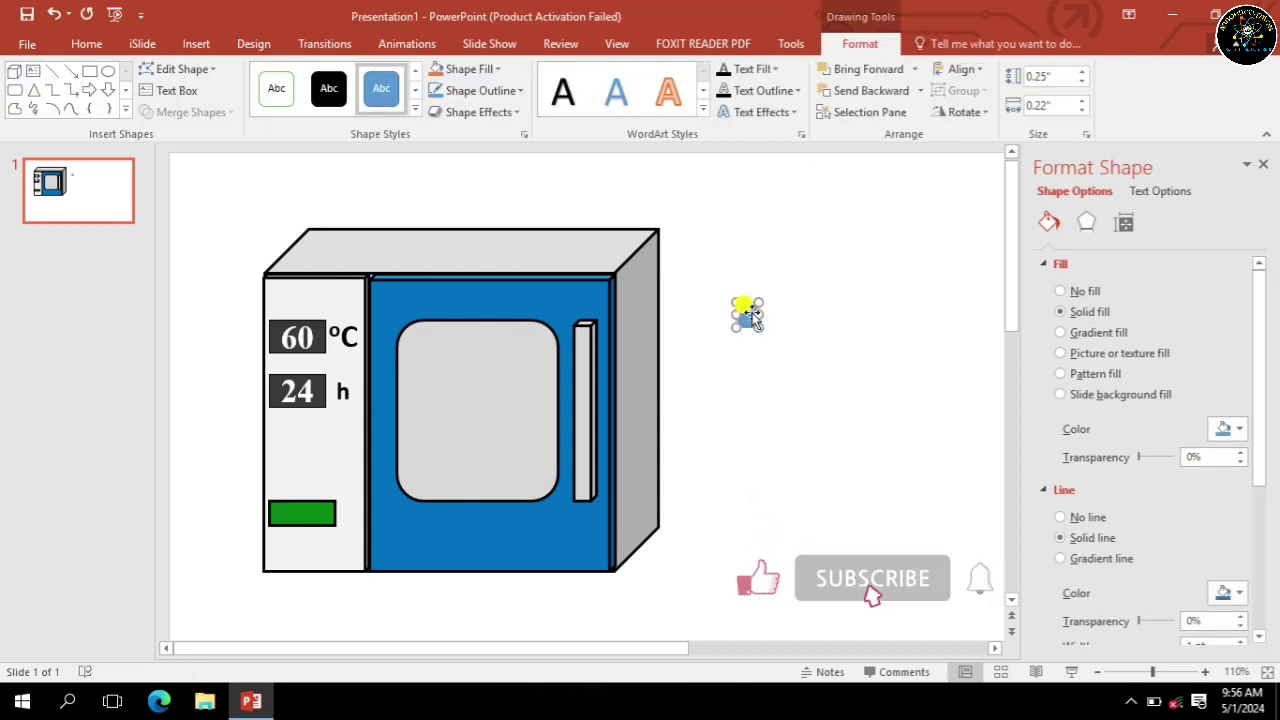
{"action": "left_click", "coordinate": [1050, 106]}
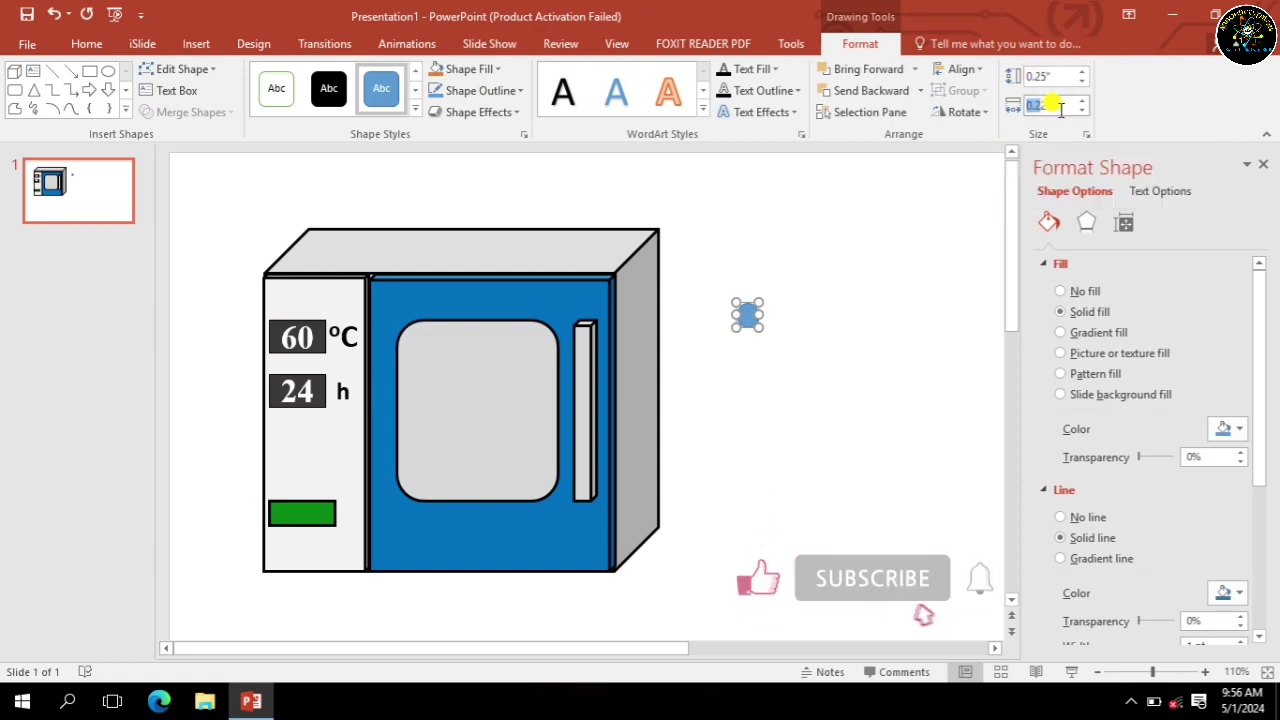
{"action": "type", "text": "0"}
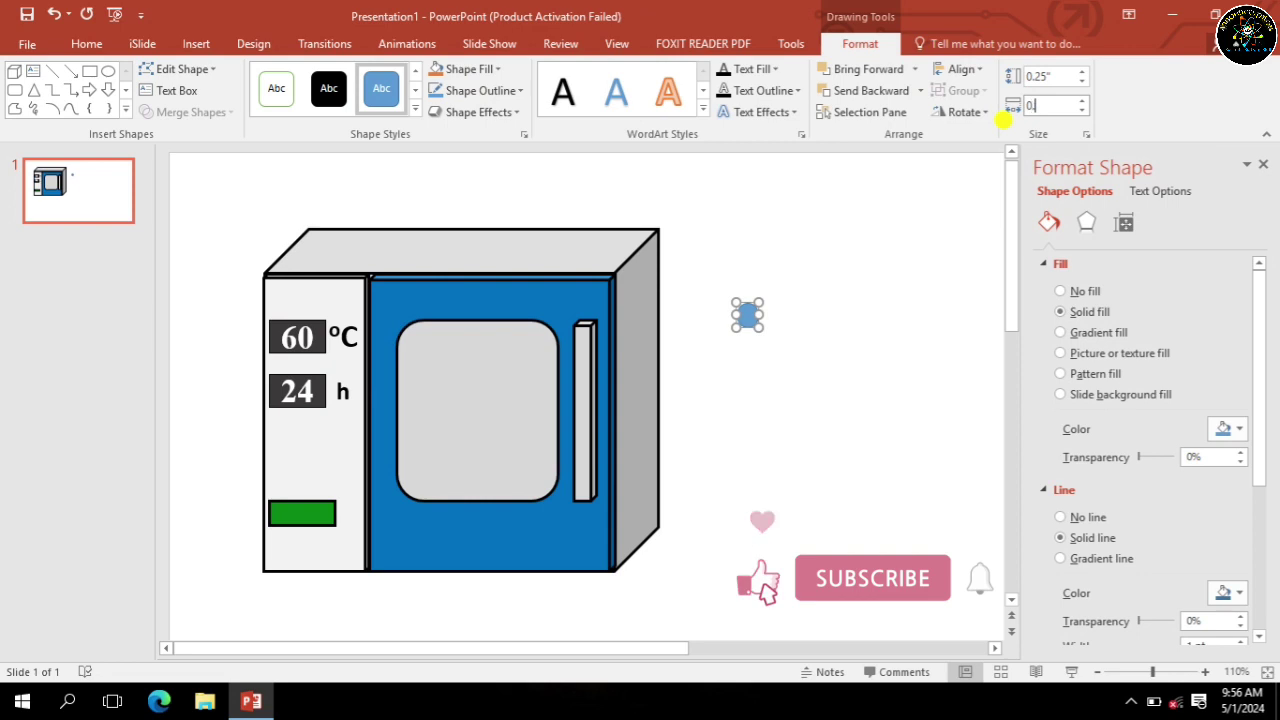
{"action": "type", "text": ".25"}
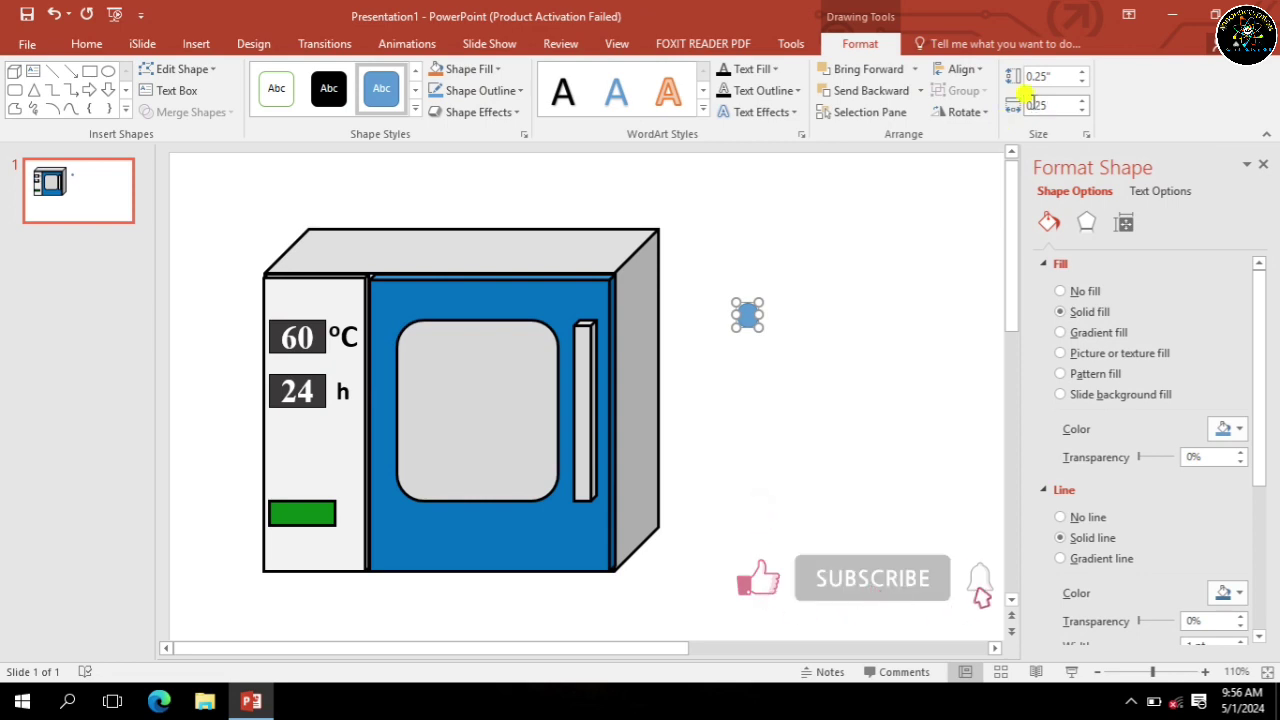
{"action": "left_click", "coordinate": [1060, 76]}
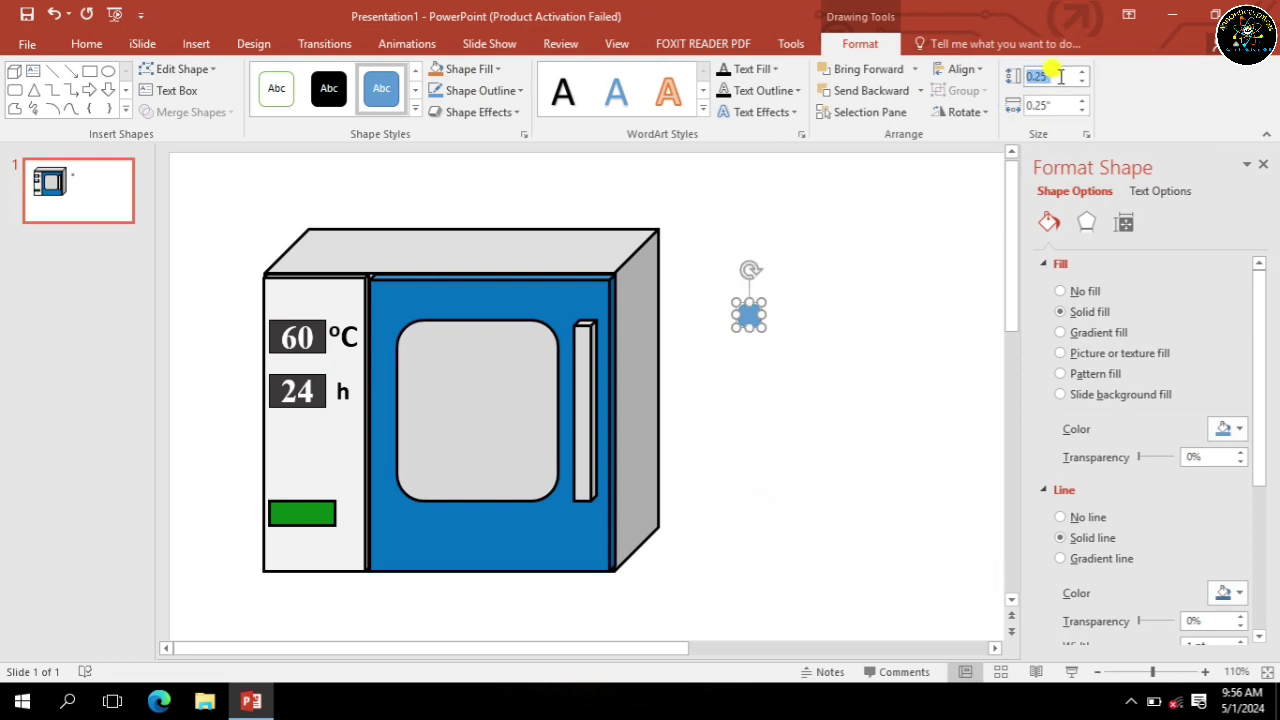
{"action": "type", "text": ".25"}
{"action": "key", "text": "Return"}
Ctrl+drag three copies of the circle to the right to form a row of four.
{"action": "left_click_drag", "start_coordinate": [762, 322], "coordinate": [790, 324]}
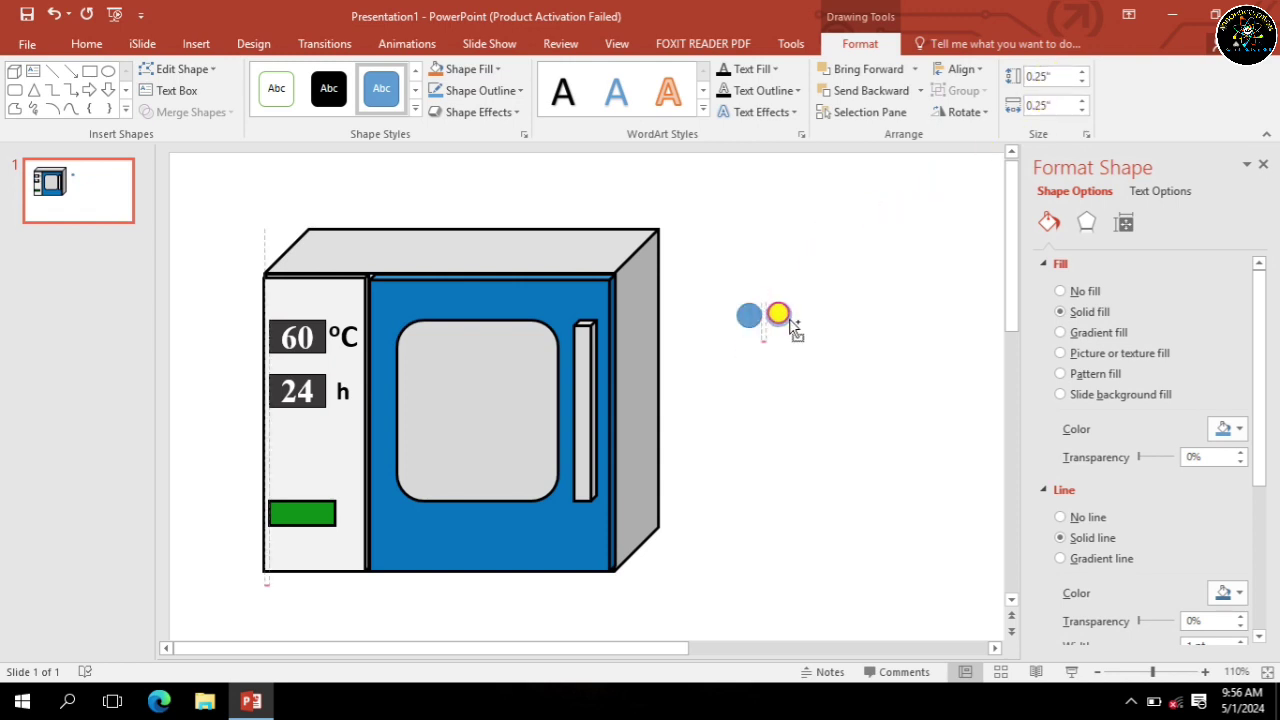
{"action": "mouse_move", "coordinate": [800, 328]}
{"action": "left_mouse_down"}
{"action": "mouse_move", "coordinate": [795, 318]}
{"action": "mouse_move", "coordinate": [823, 321]}
{"action": "left_mouse_up"}
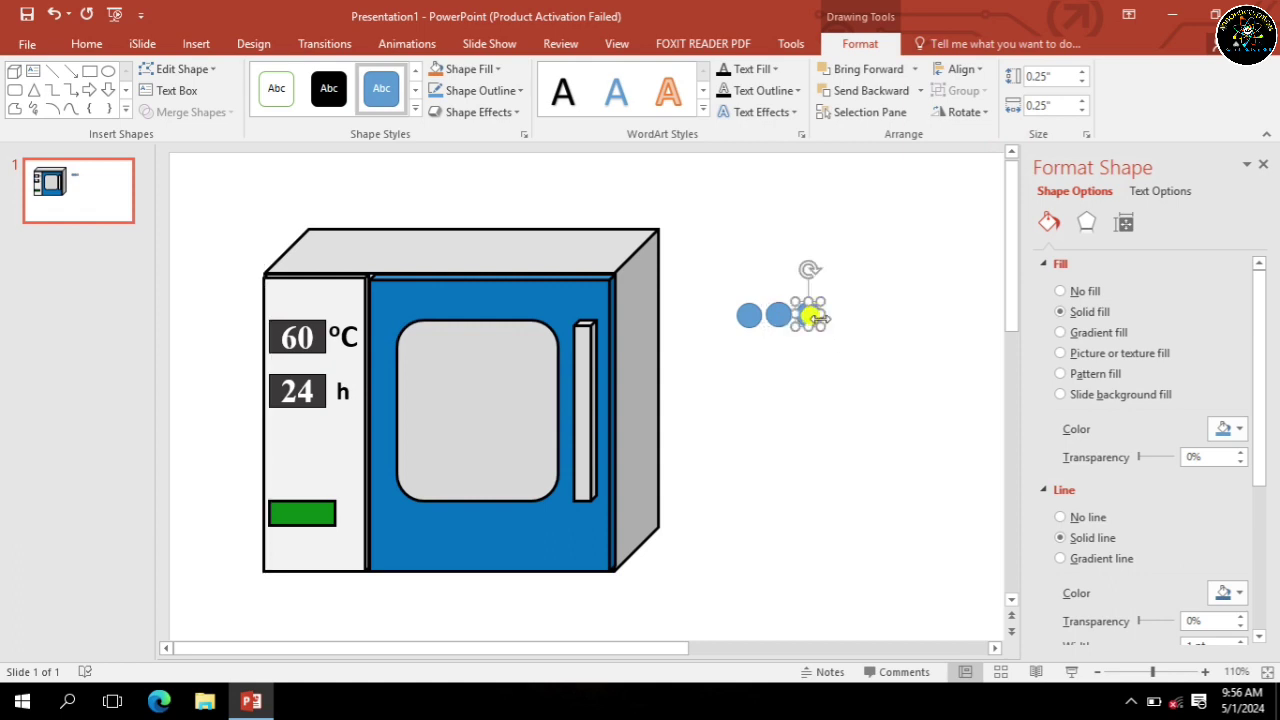
{"action": "left_click_drag", "start_coordinate": [818, 318], "coordinate": [854, 323]}
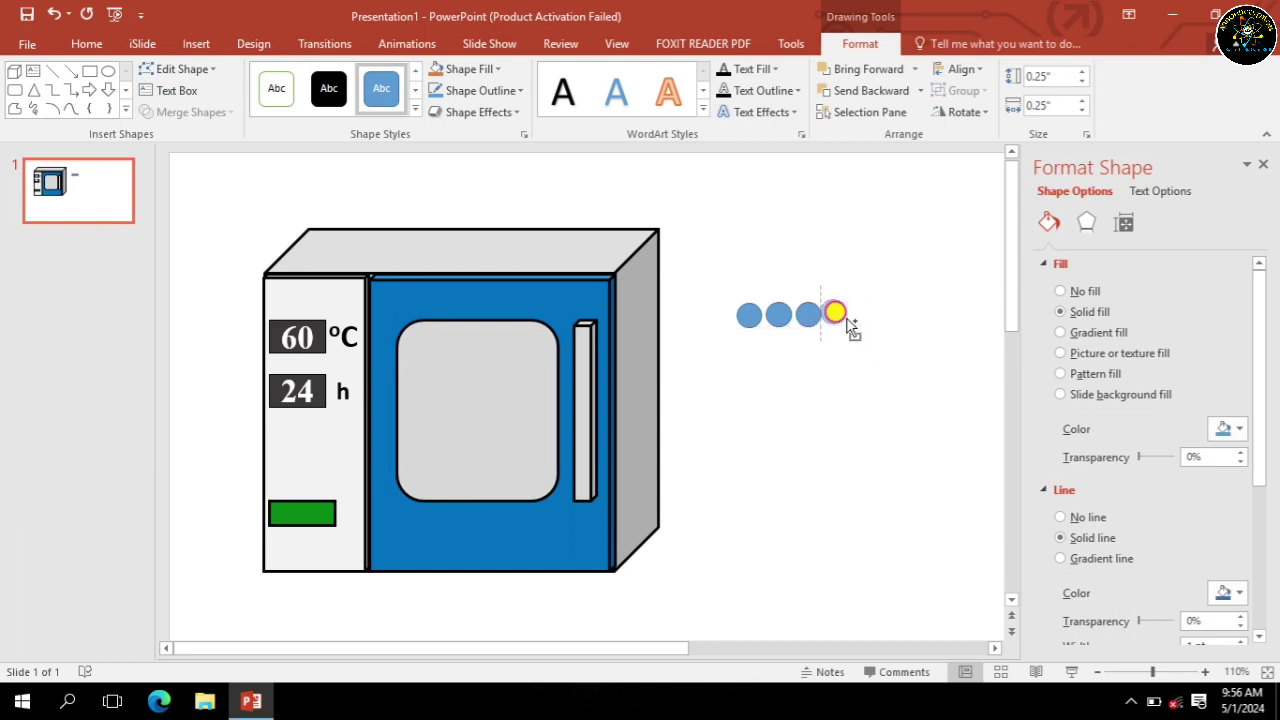
{"action": "left_click_drag", "start_coordinate": [852, 323], "coordinate": [849, 323]}
{"action": "left_click", "coordinate": [877, 318]}
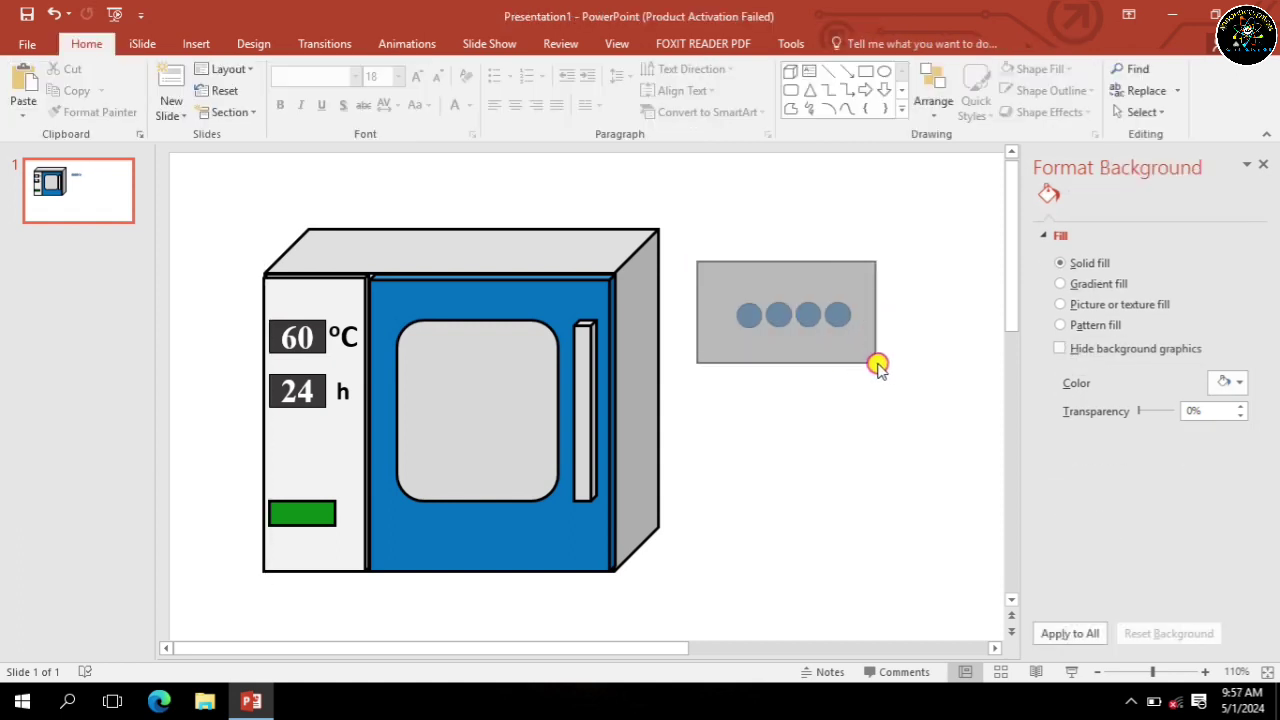
Align the four circles through their middles and distribute them evenly horizontally.
{"action": "left_click_drag", "start_coordinate": [698, 266], "coordinate": [875, 362]}
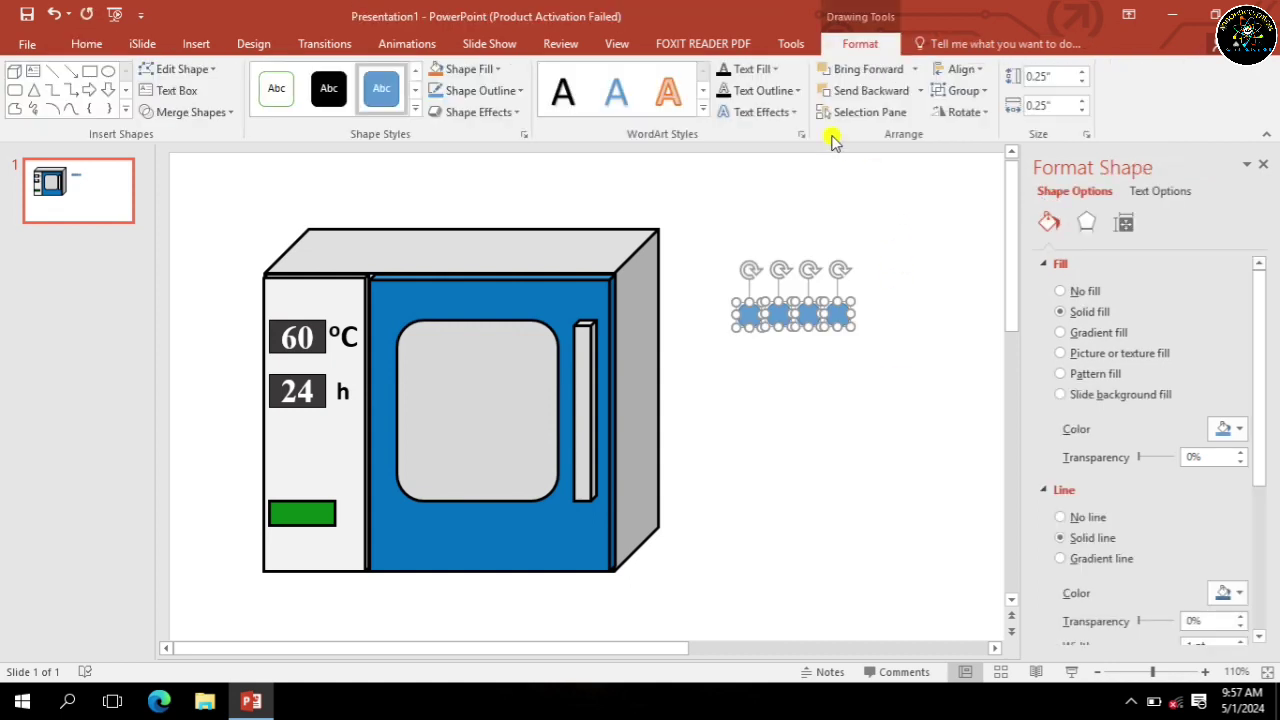
{"action": "left_click", "coordinate": [975, 73]}
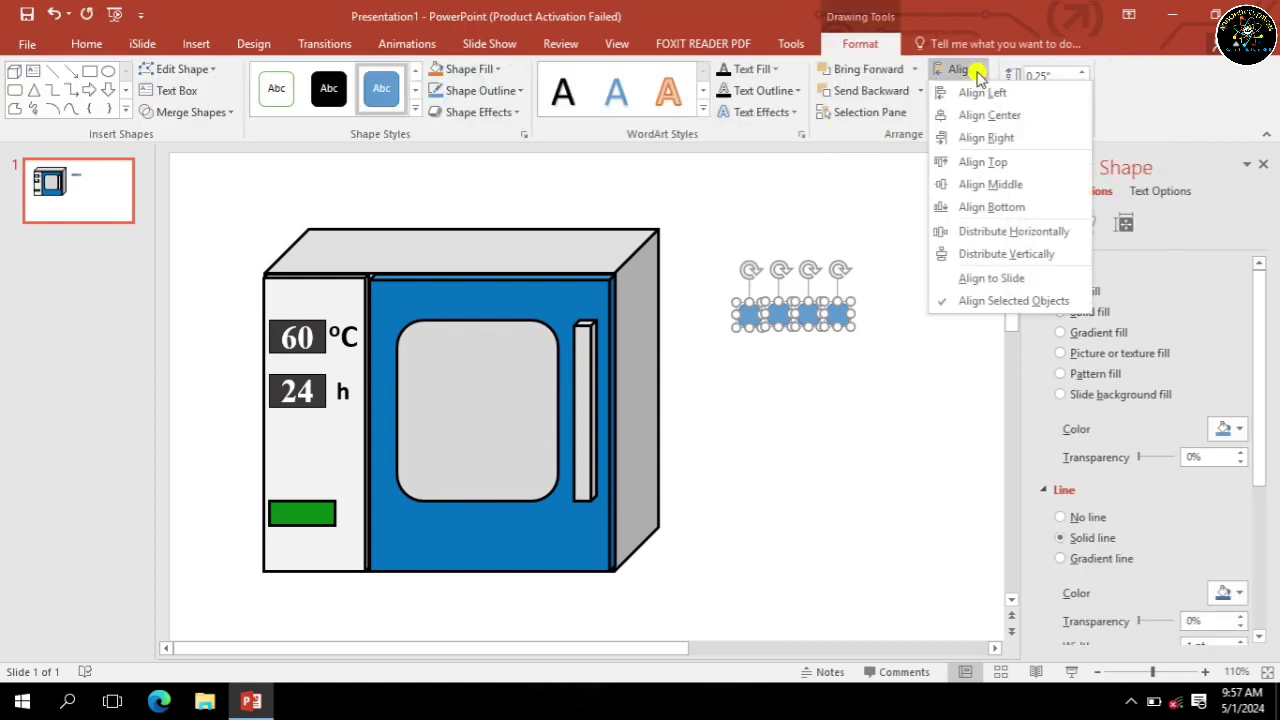
{"action": "left_click", "coordinate": [995, 184]}
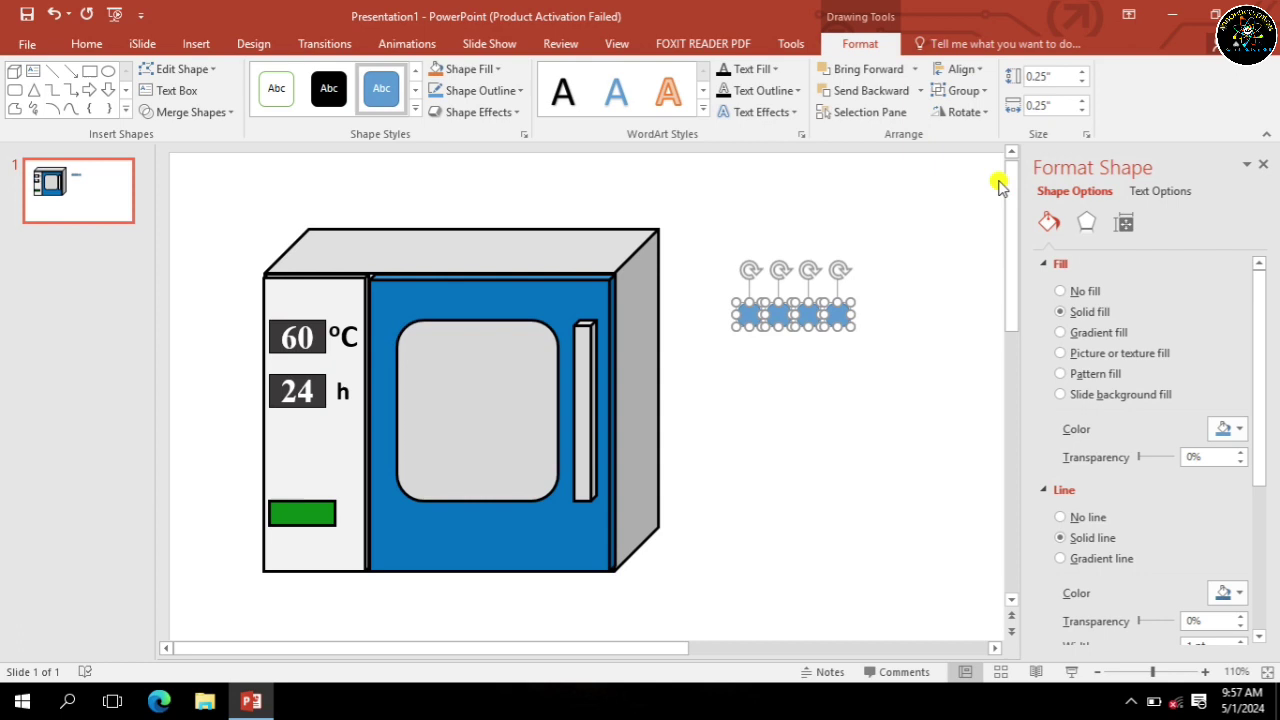
{"action": "left_click", "coordinate": [972, 72]}
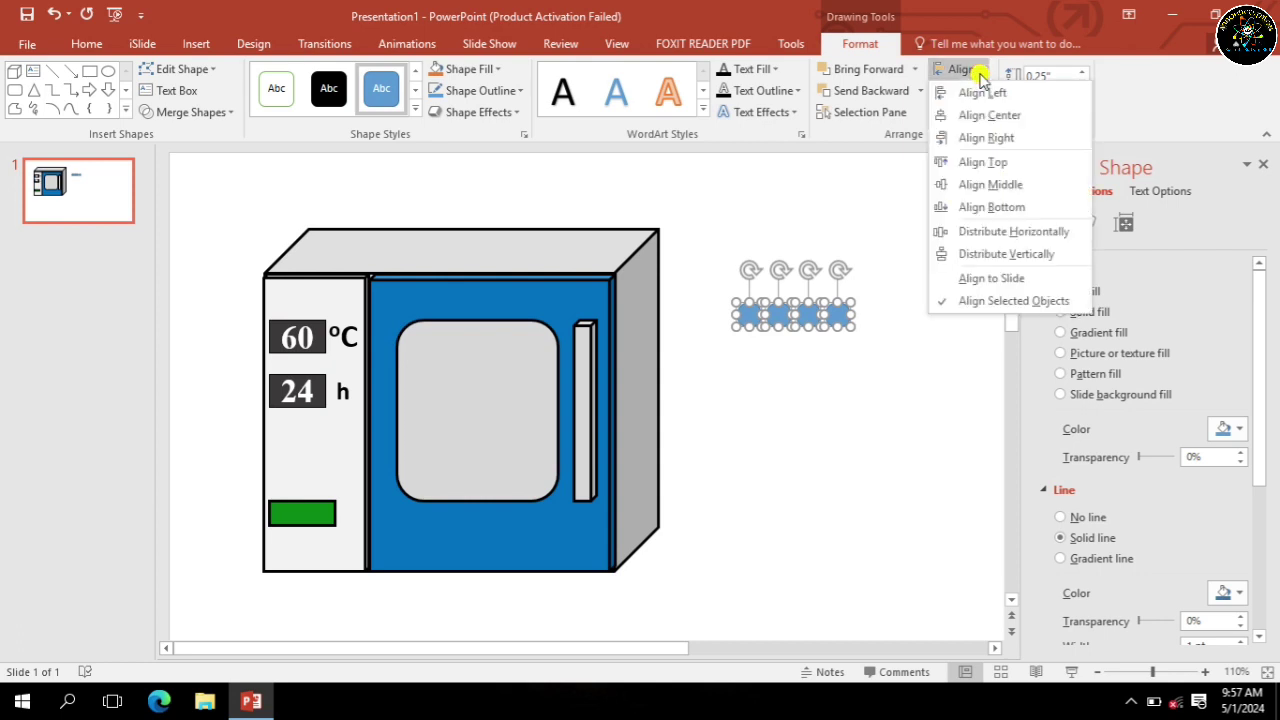
{"action": "left_click", "coordinate": [1005, 232]}
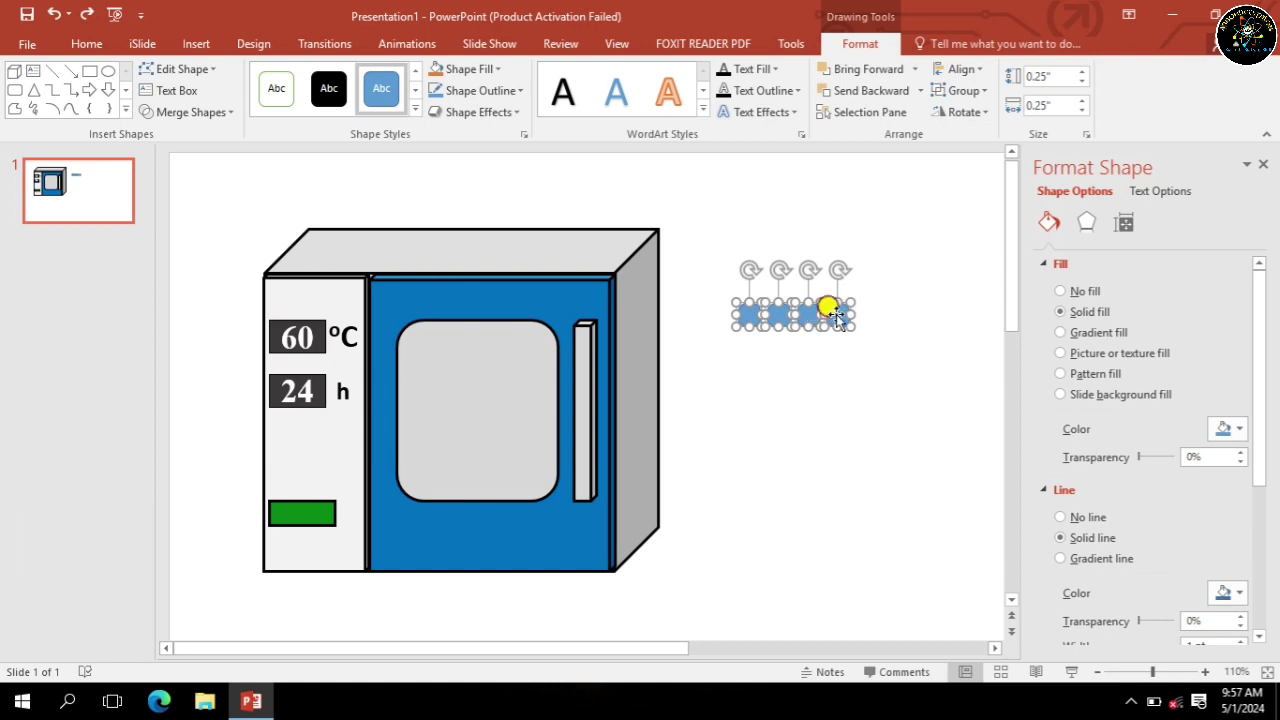
Group the four circles and squeeze the group to about 0.91" wide.
{"action": "right_click", "coordinate": [836, 314]}
{"action": "mouse_move", "coordinate": [893, 423]}
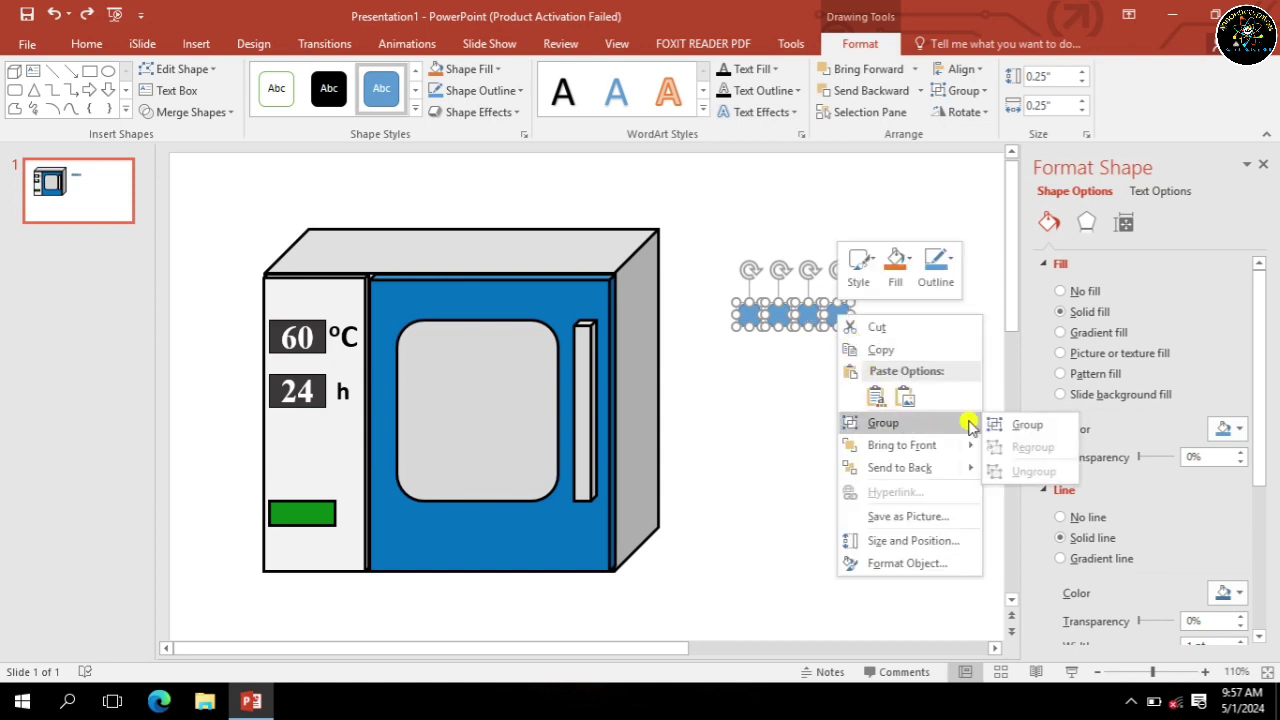
{"action": "left_click", "coordinate": [1036, 426]}
{"action": "left_click_drag", "start_coordinate": [860, 334], "coordinate": [824, 323]}
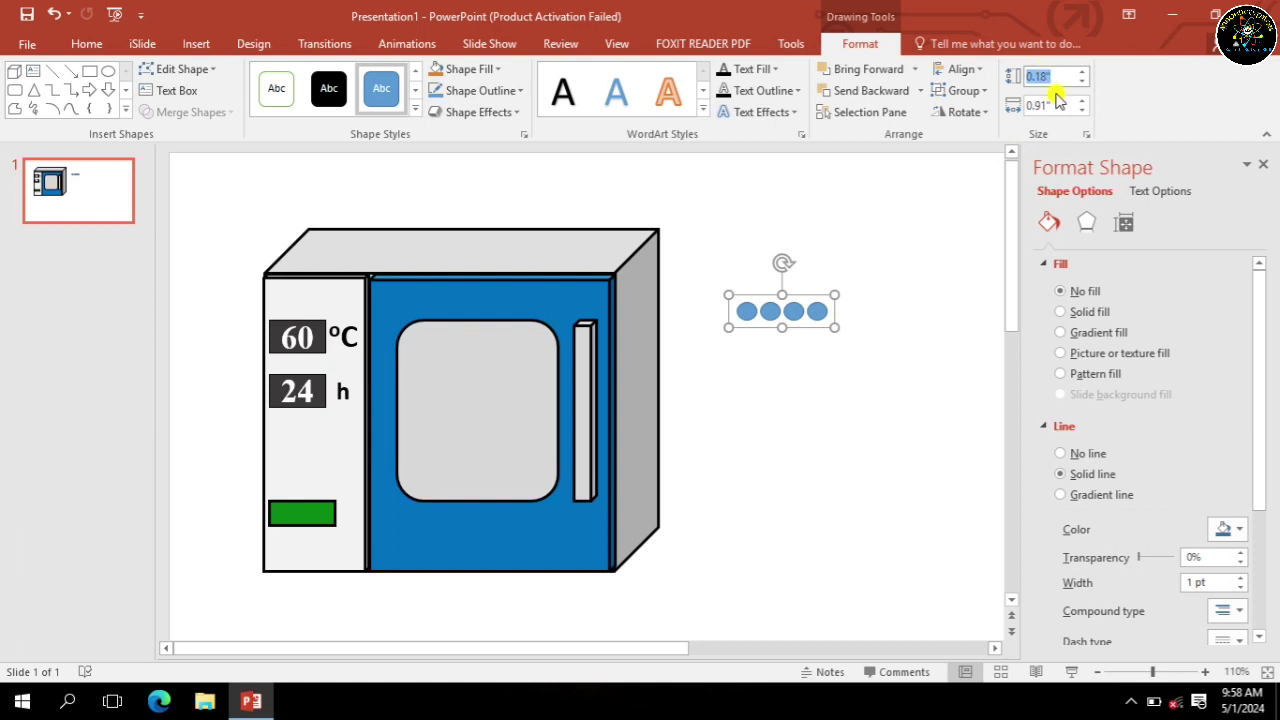
Resize the dots to 0.18" and close up the gap left by the fourth dot.
{"action": "left_click", "coordinate": [1053, 107]}
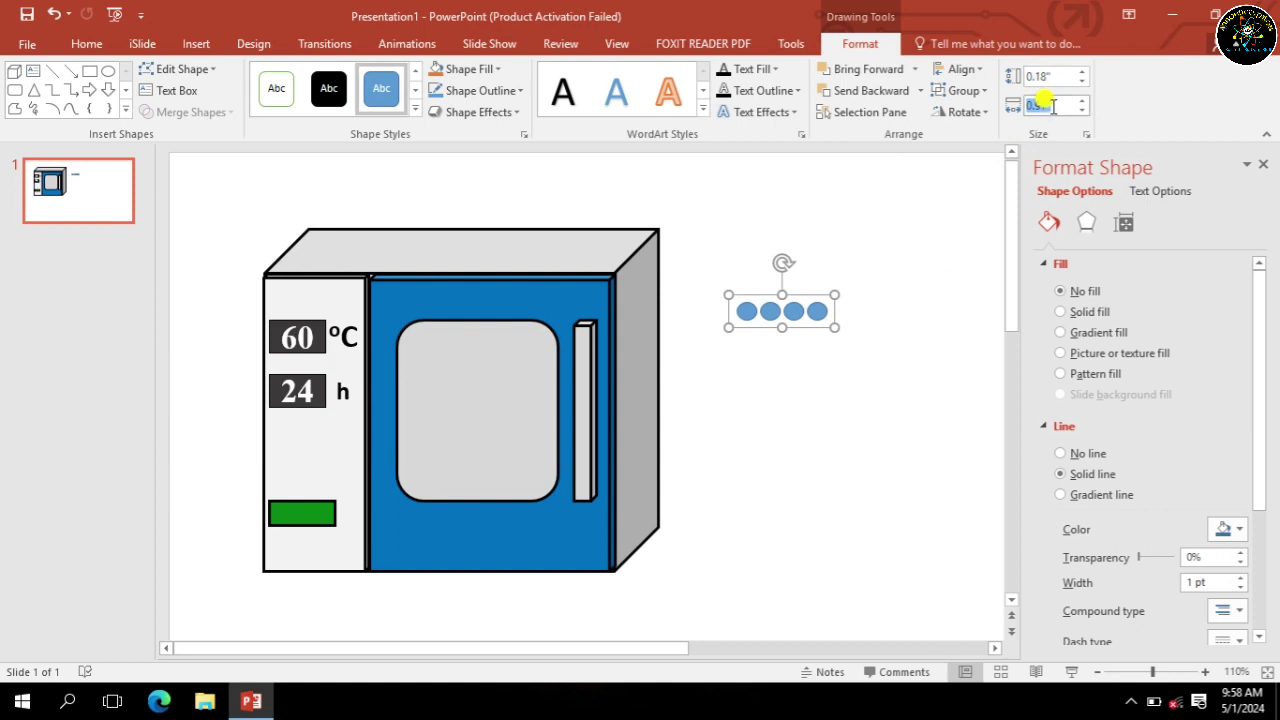
{"action": "left_click", "coordinate": [815, 313]}
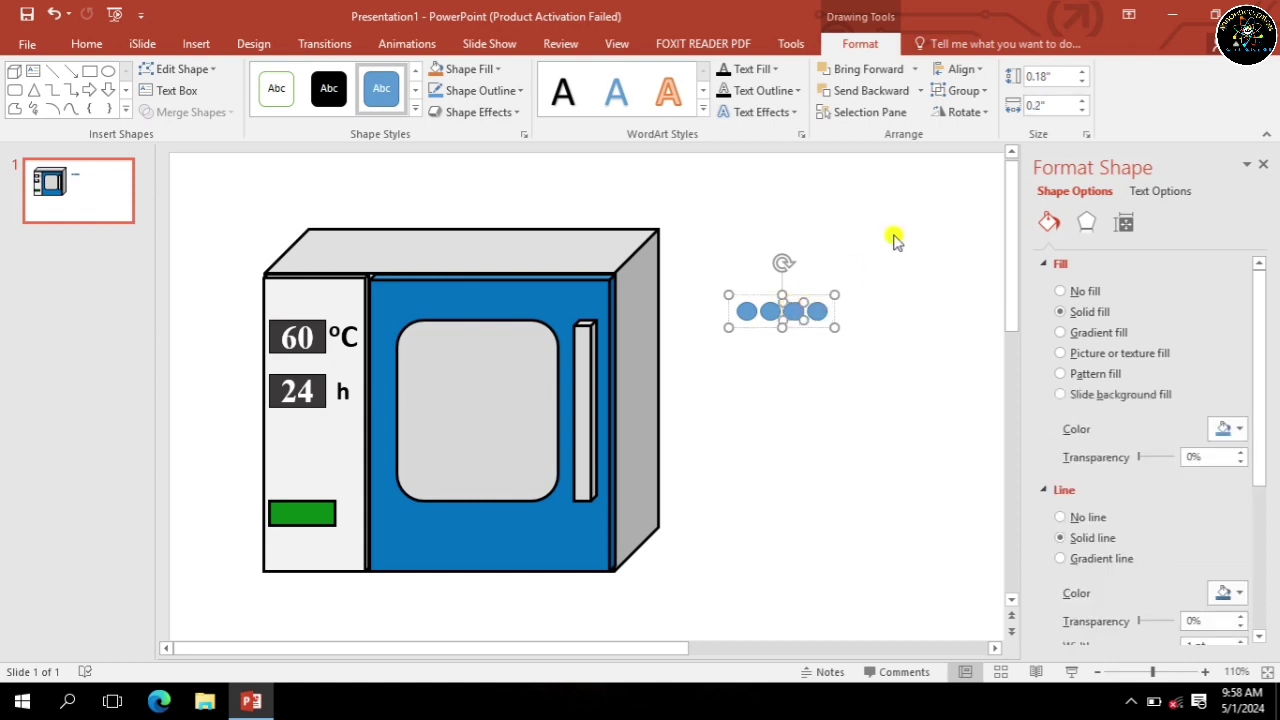
{"action": "left_click", "coordinate": [816, 306]}
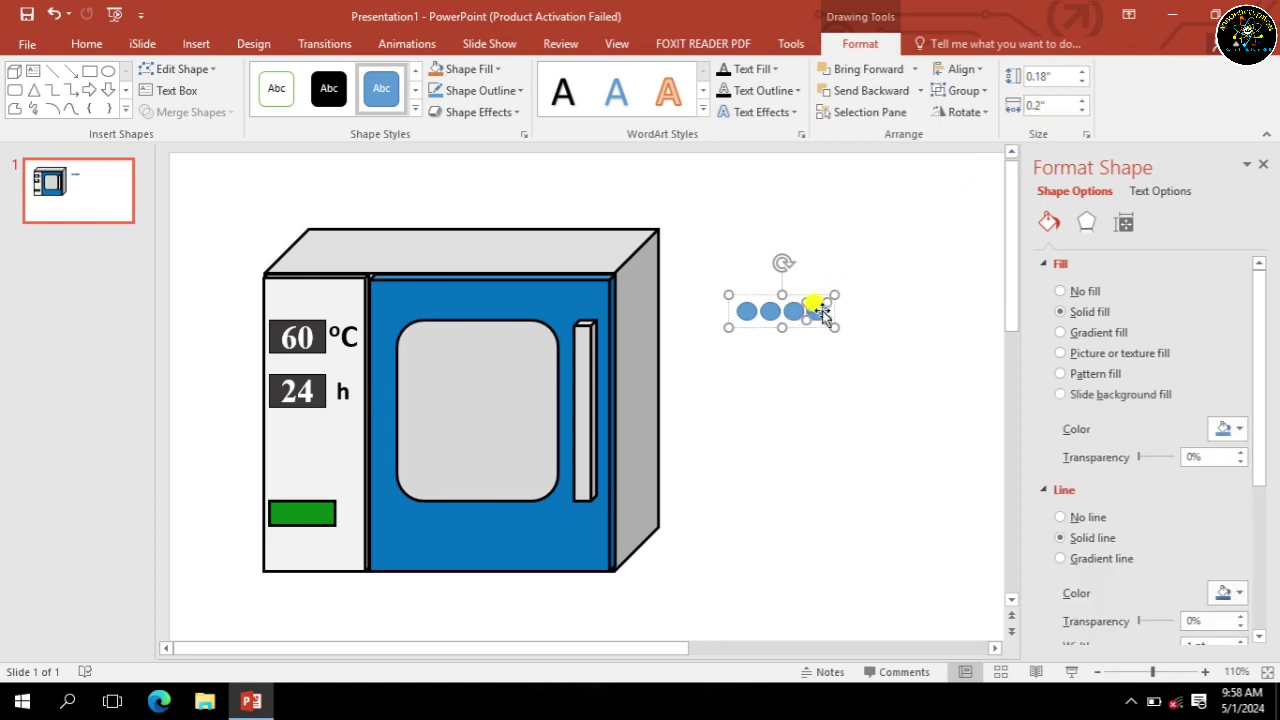
{"action": "left_click_drag", "start_coordinate": [820, 313], "coordinate": [769, 313]}
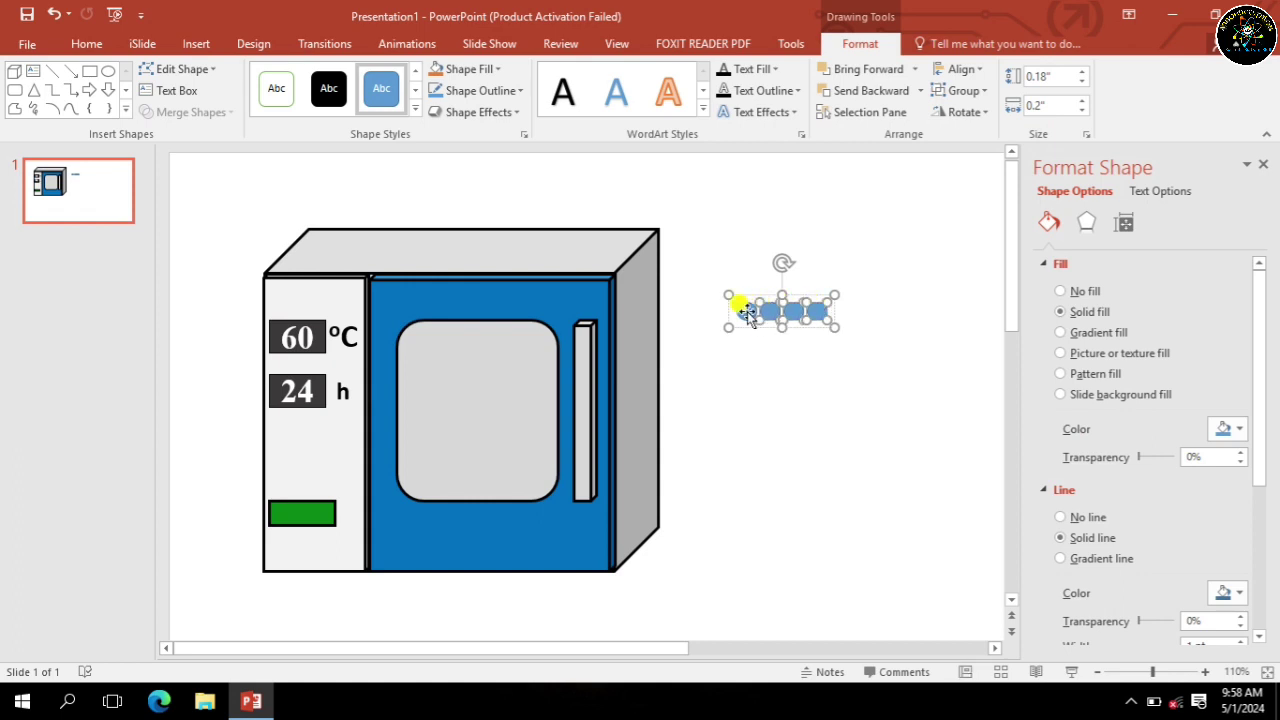
{"action": "left_click", "coordinate": [1040, 105]}
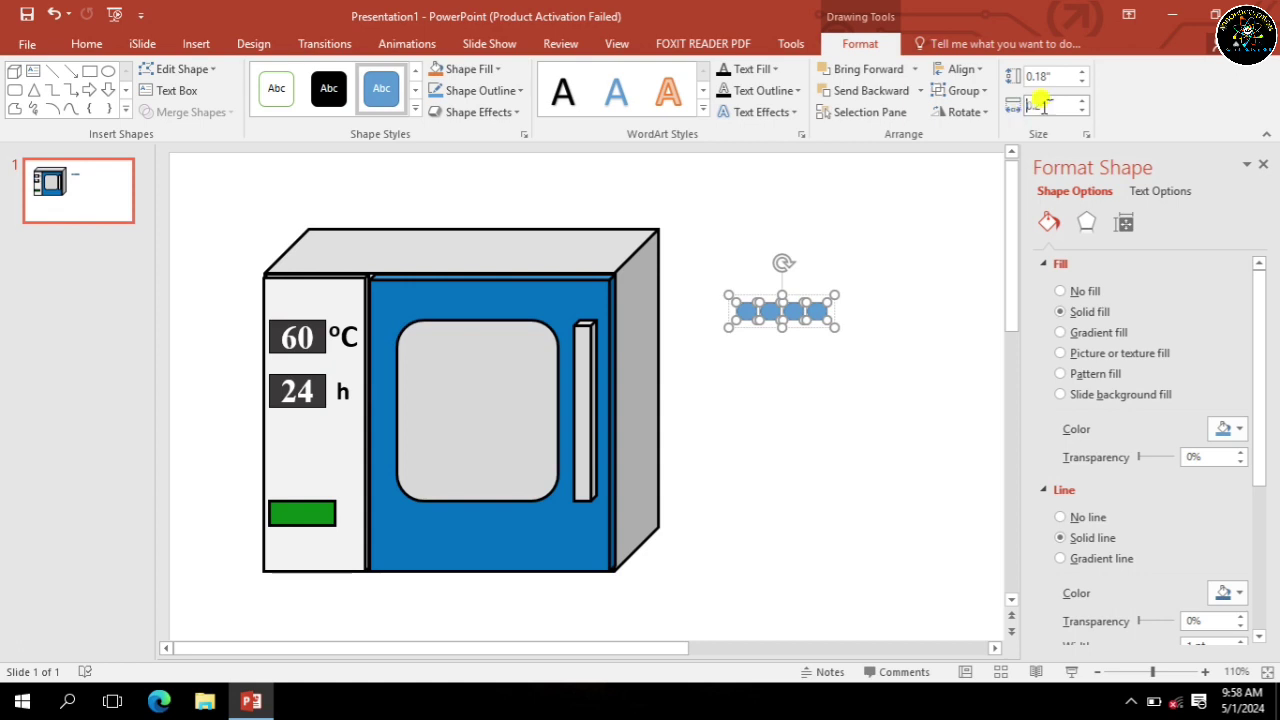
{"action": "left_click_drag", "start_coordinate": [1041, 104], "coordinate": [1007, 101]}
{"action": "type", "text": "0.18\""}
{"action": "left_click", "coordinate": [1048, 76]}
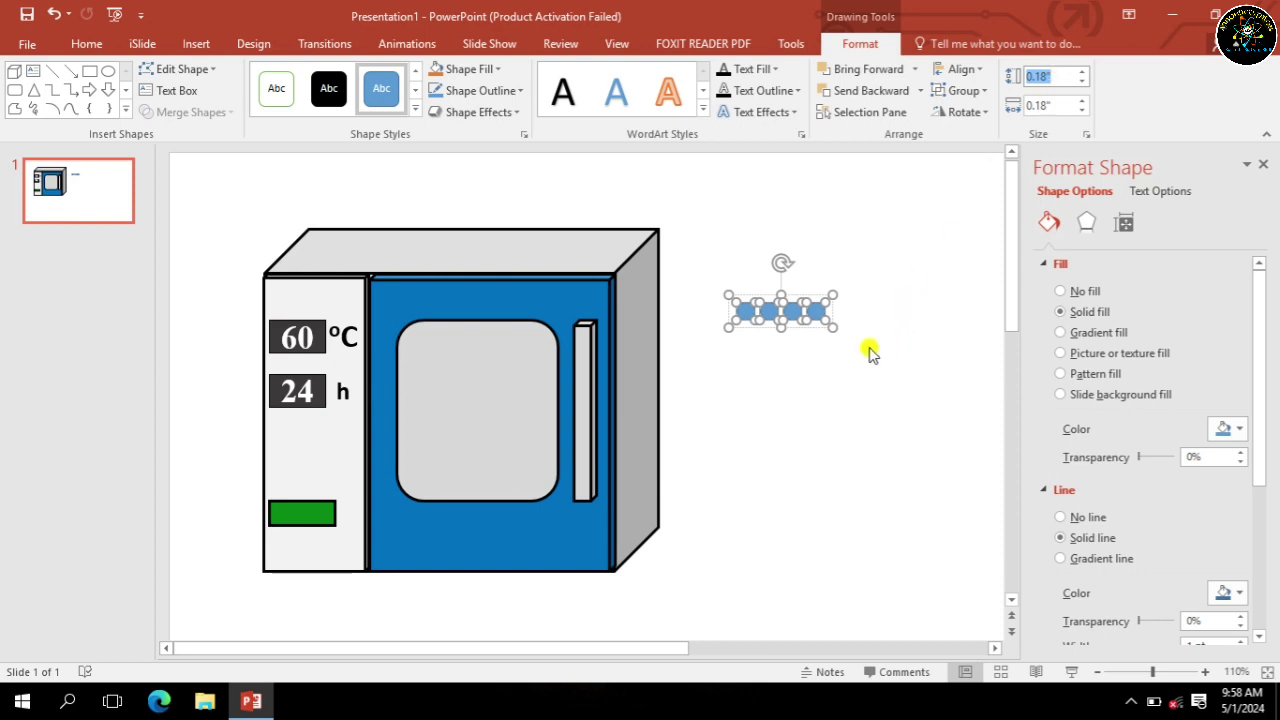
Move the dot group onto the control panel just below the 24 h display.
{"action": "left_click", "coordinate": [867, 352]}
{"action": "left_click", "coordinate": [815, 314]}
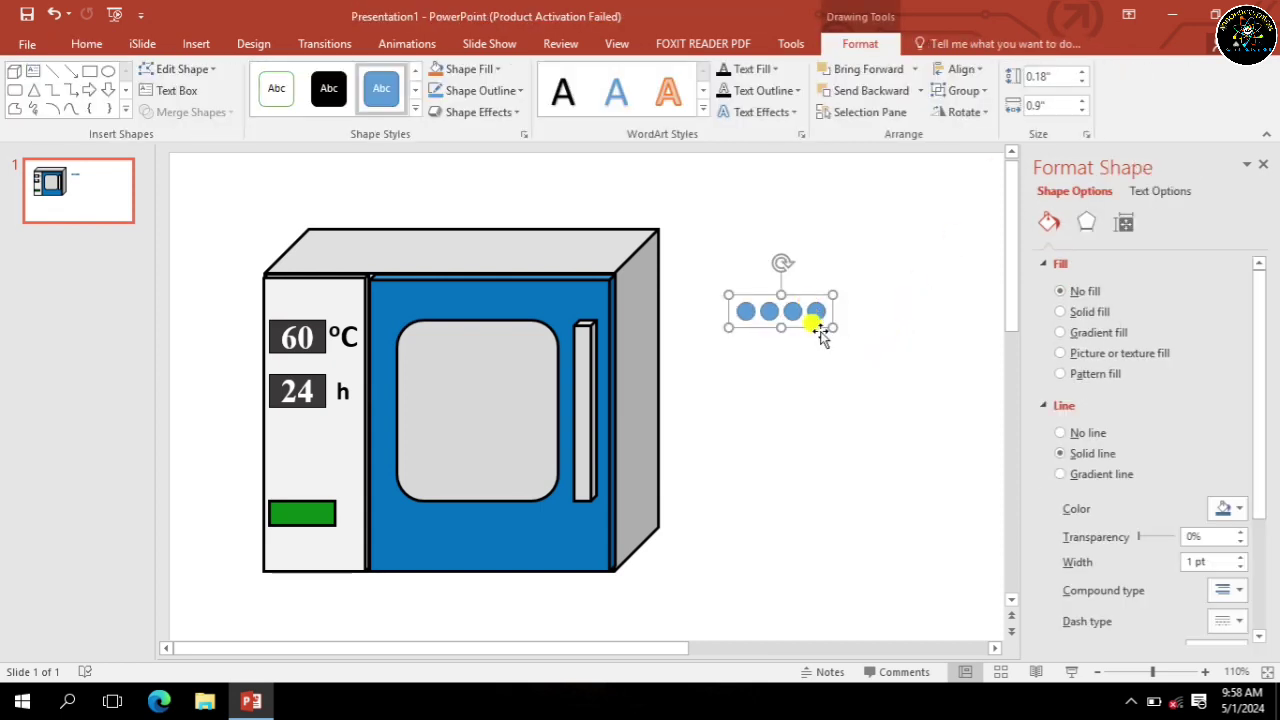
{"action": "left_click_drag", "start_coordinate": [812, 334], "coordinate": [350, 452]}
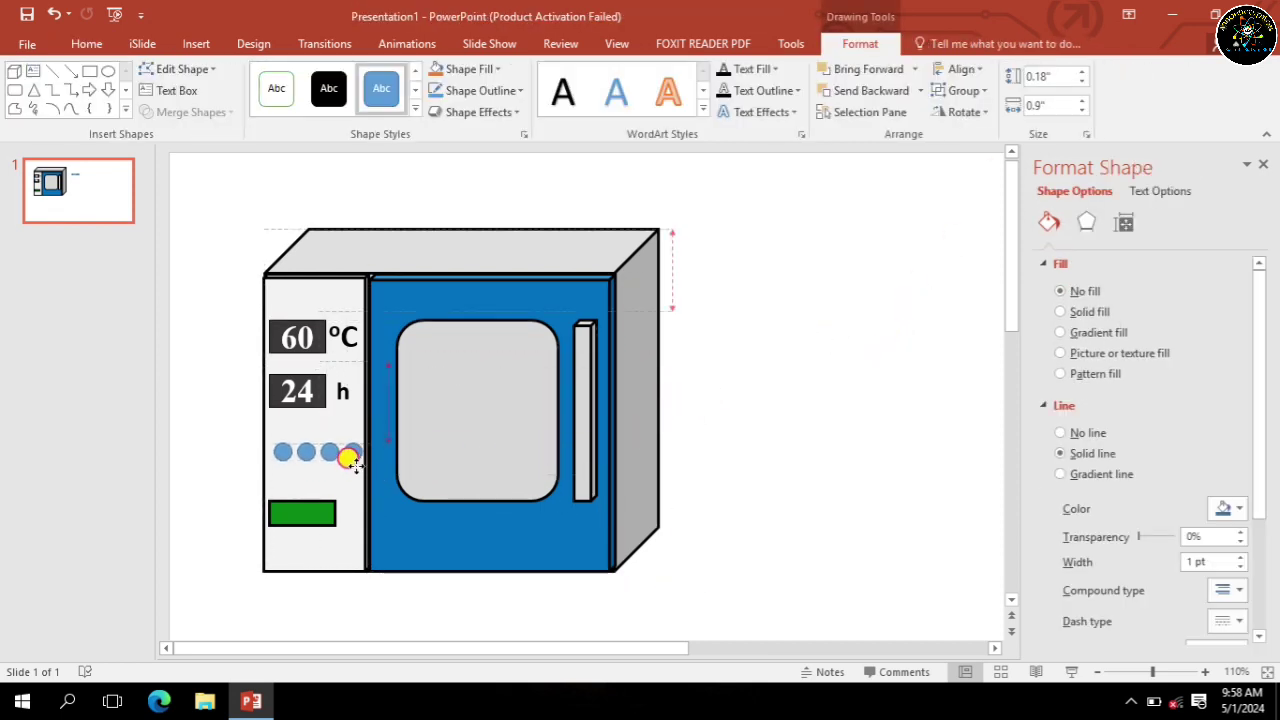
{"action": "left_click_drag", "start_coordinate": [356, 457], "coordinate": [350, 449]}
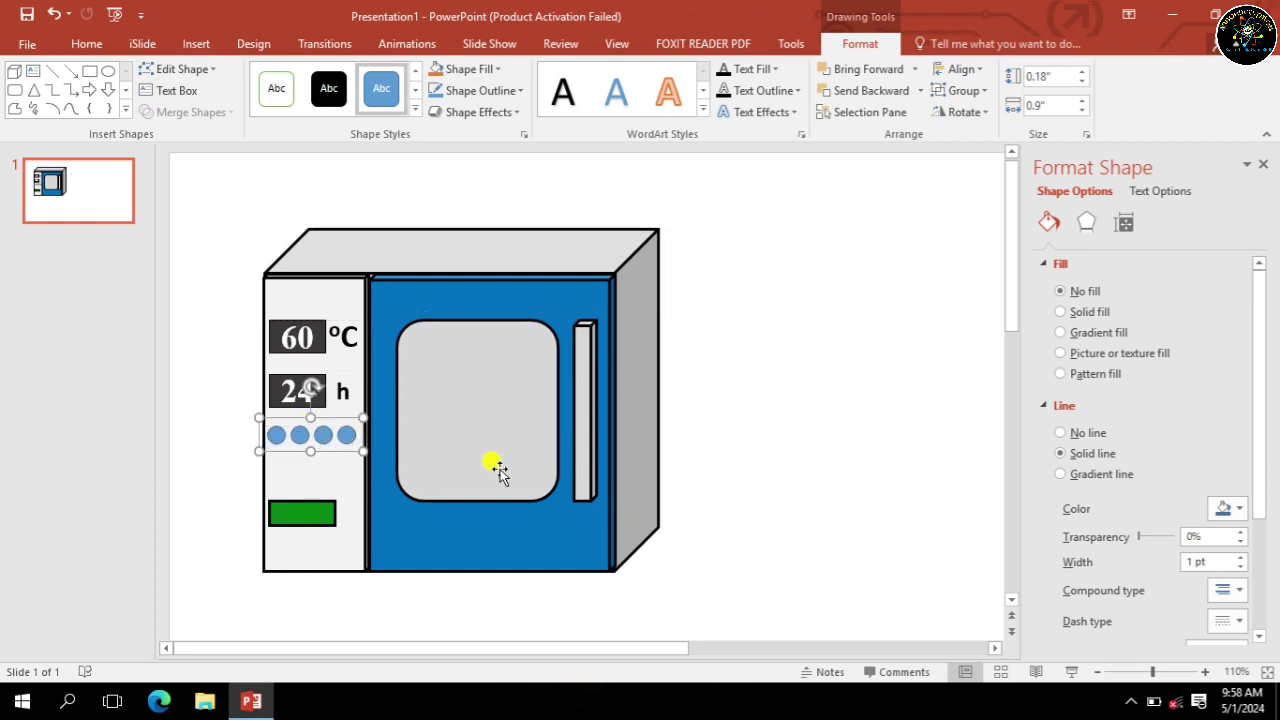
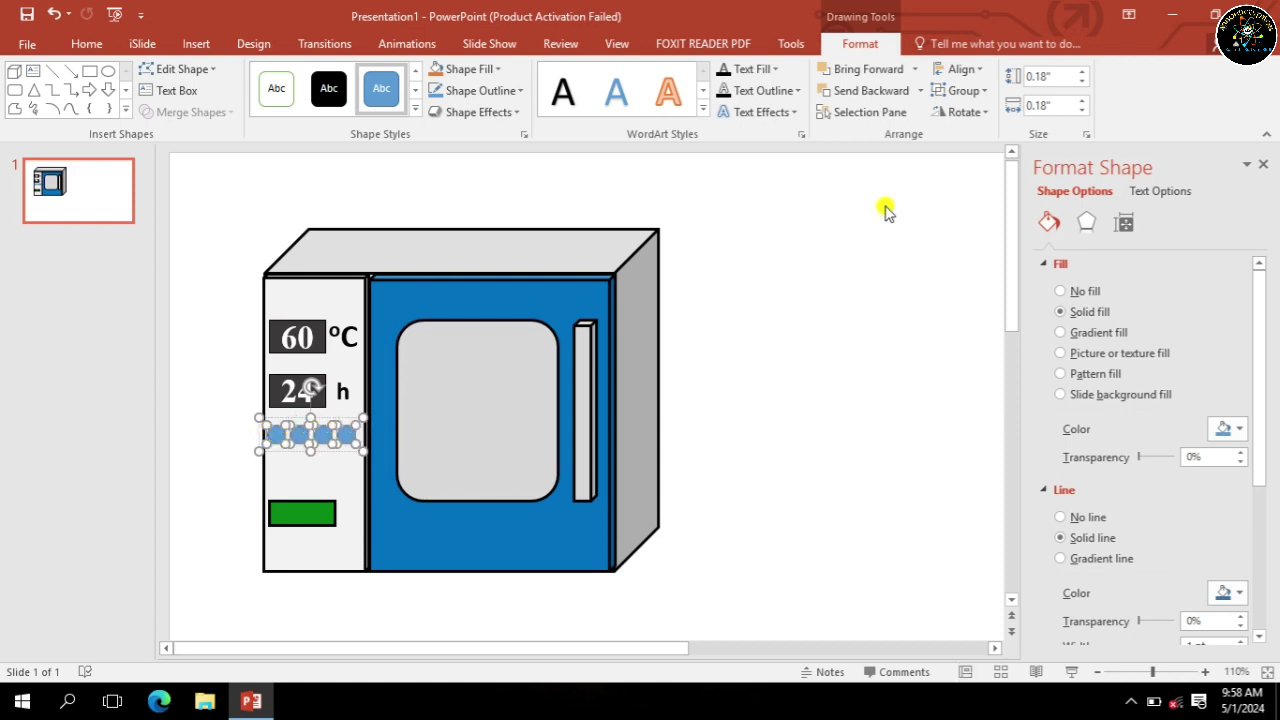
Fill the four indicator dots red with a black 1.5 pt outline.
{"action": "left_click", "coordinate": [1226, 426]}
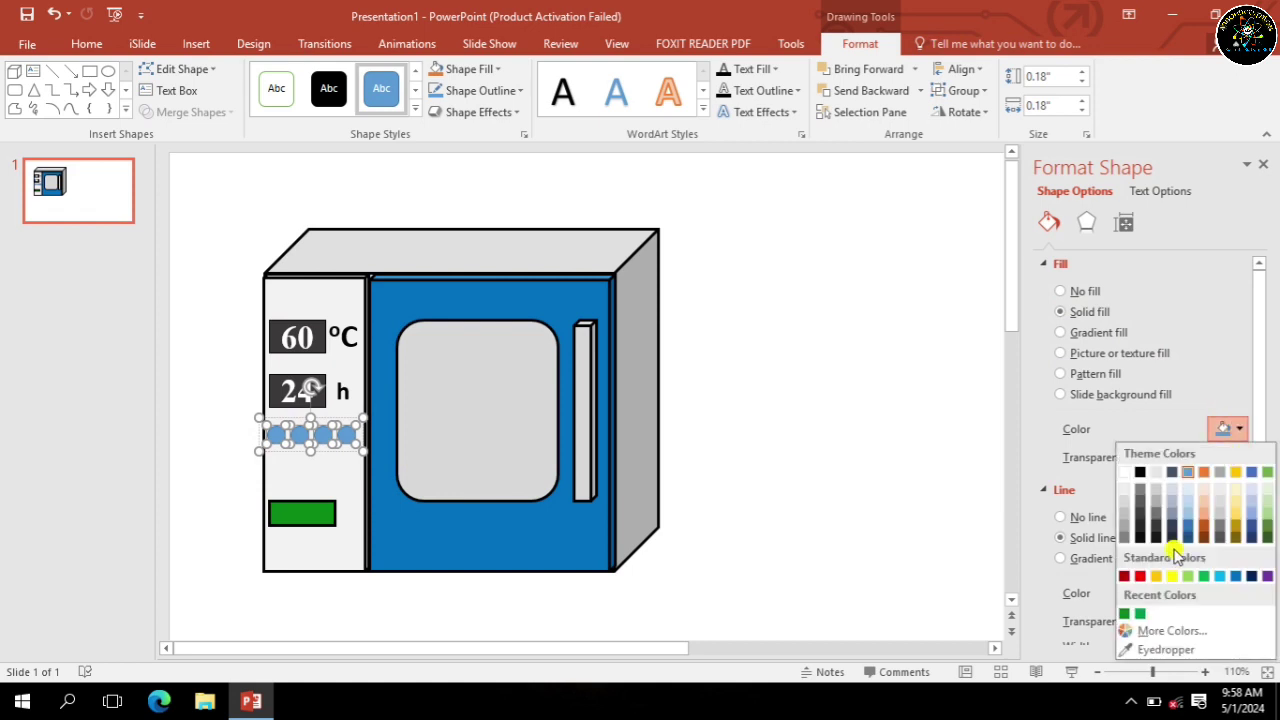
{"action": "left_click", "coordinate": [1141, 576]}
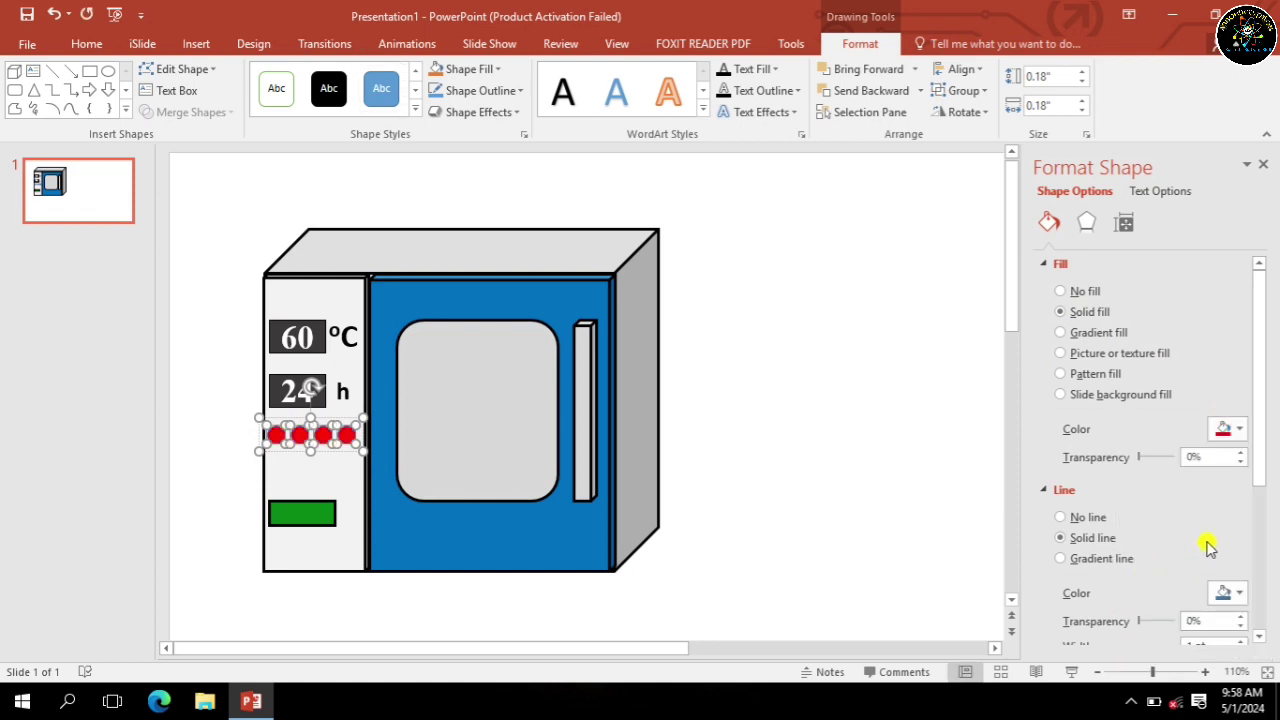
{"action": "left_click", "coordinate": [1226, 593]}
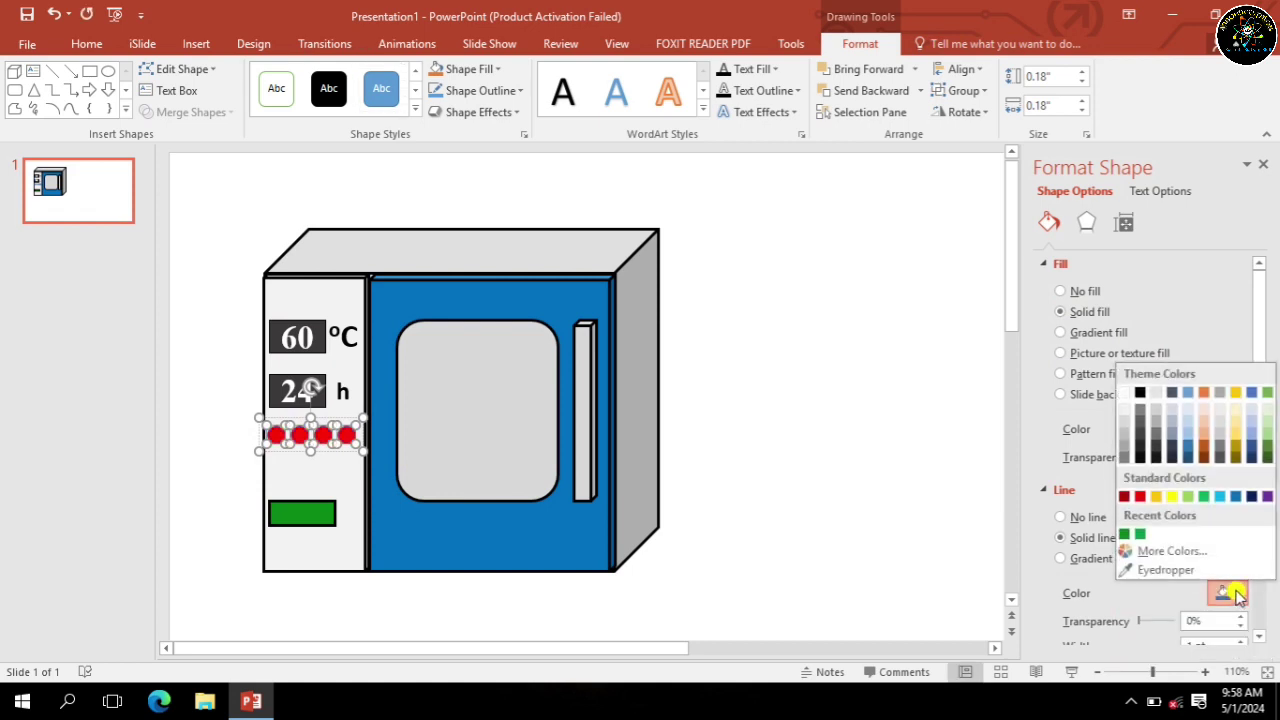
{"action": "left_click", "coordinate": [1141, 393]}
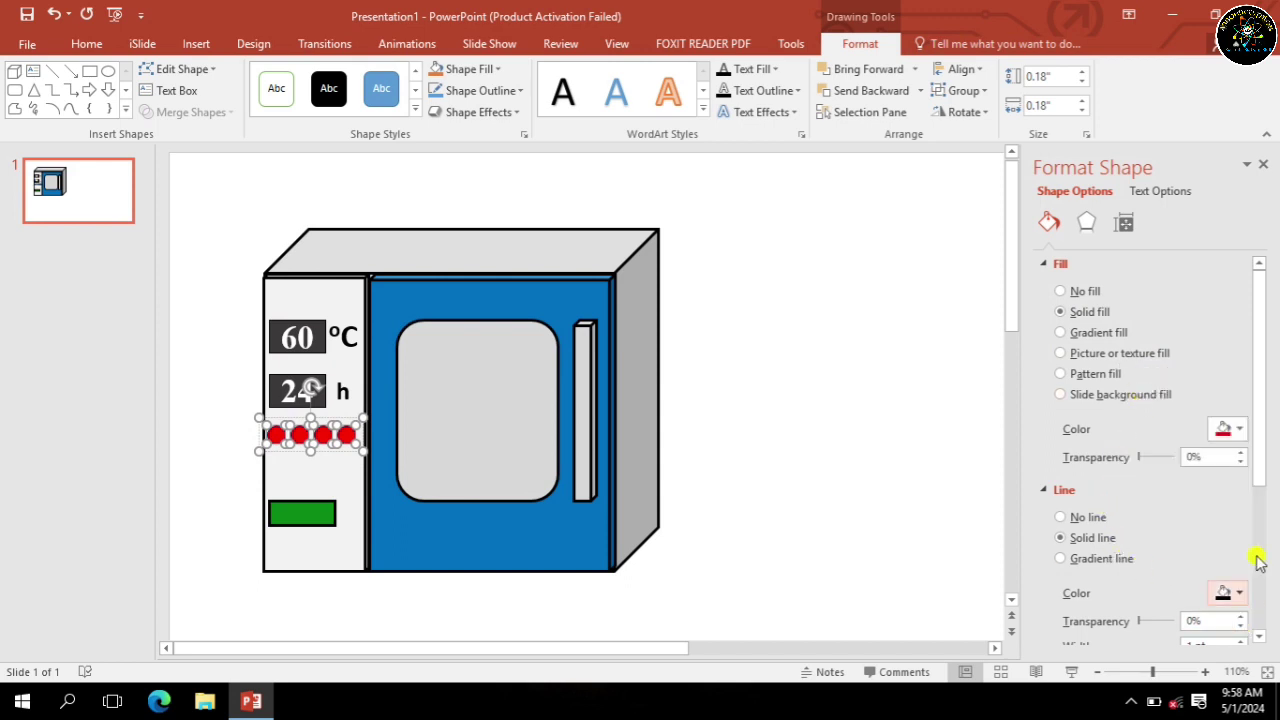
{"action": "left_click_drag", "start_coordinate": [1260, 440], "coordinate": [1258, 505]}
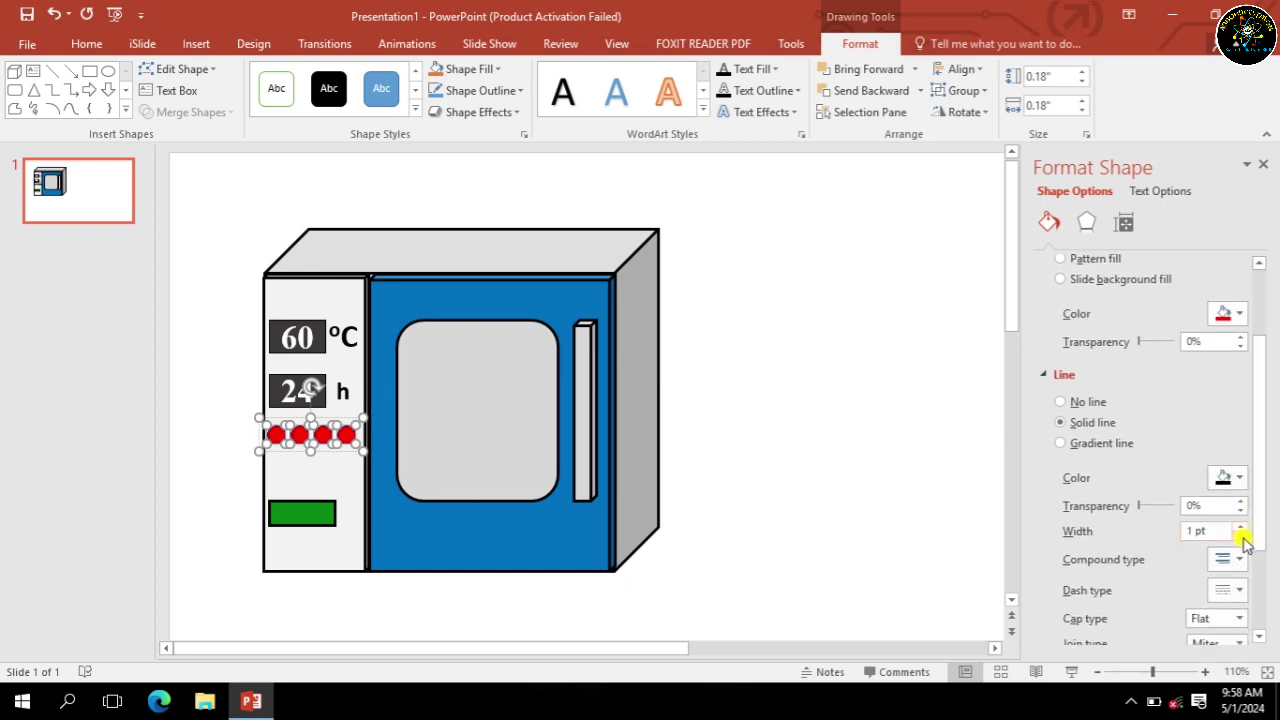
{"action": "left_click", "coordinate": [1240, 528]}
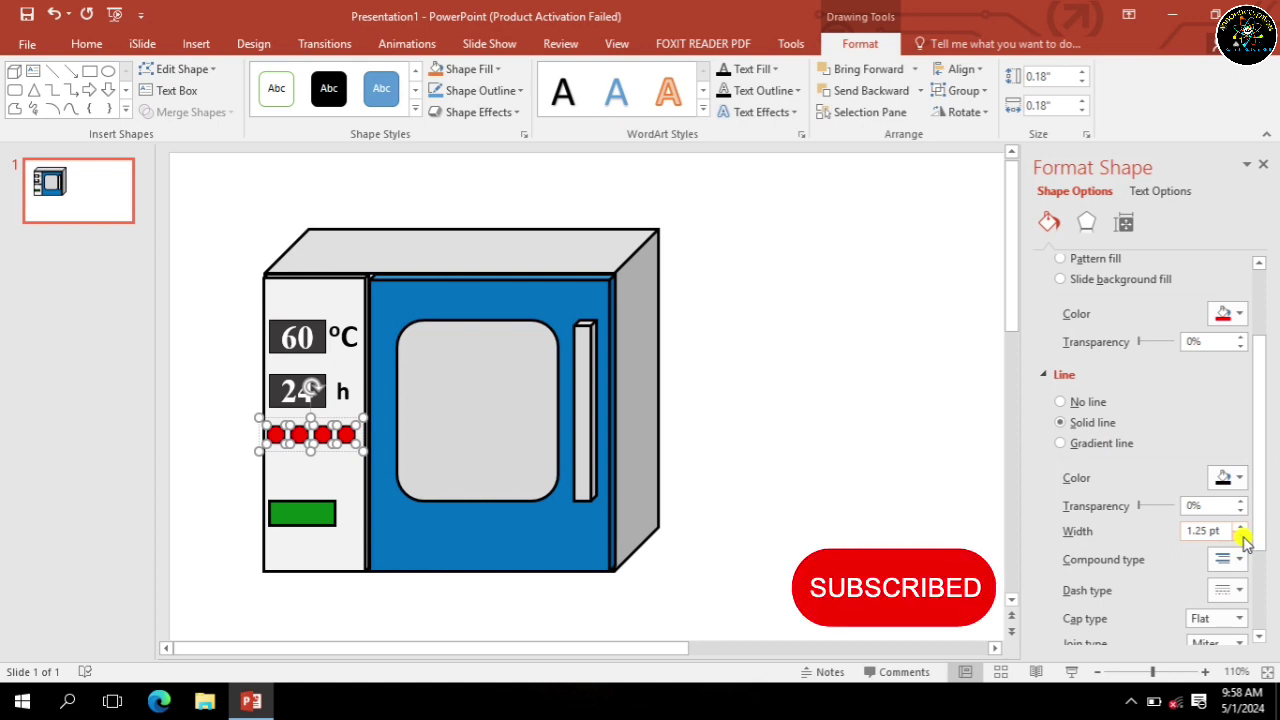
{"action": "left_click", "coordinate": [1241, 526]}
Make the rightmost indicator dot dark blue.
{"action": "left_click", "coordinate": [815, 495]}
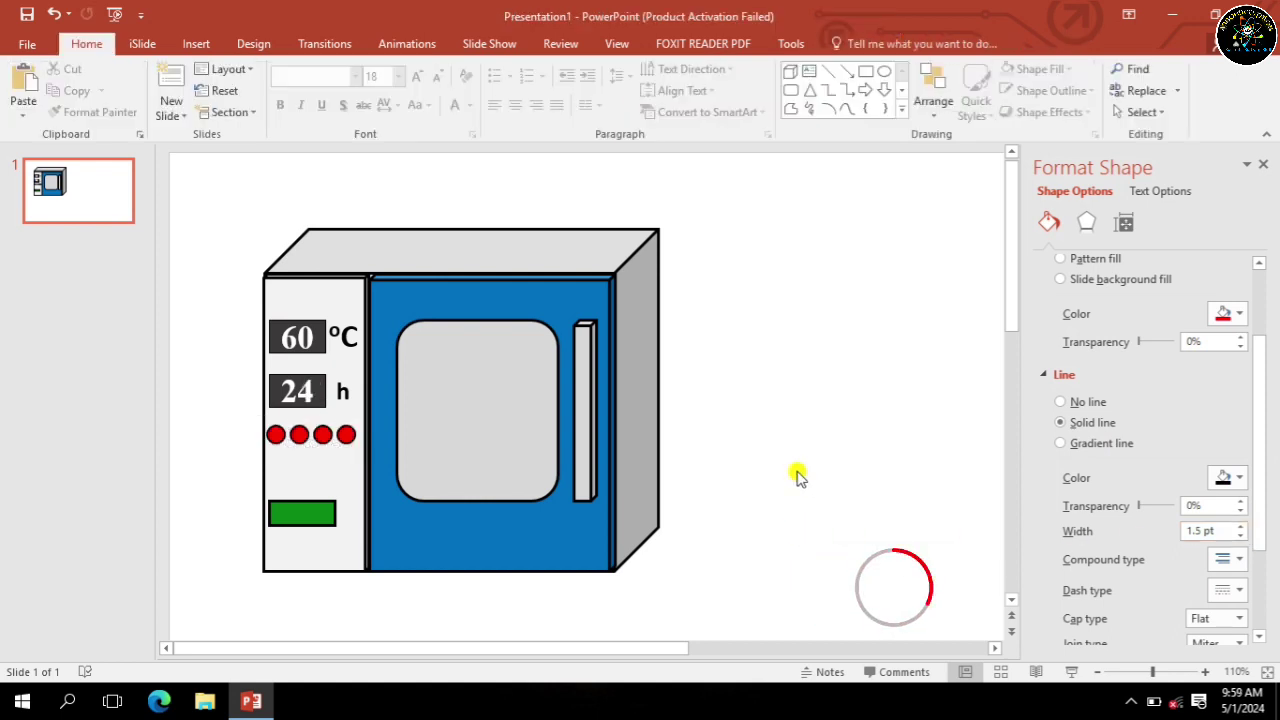
{"action": "left_click", "coordinate": [345, 433]}
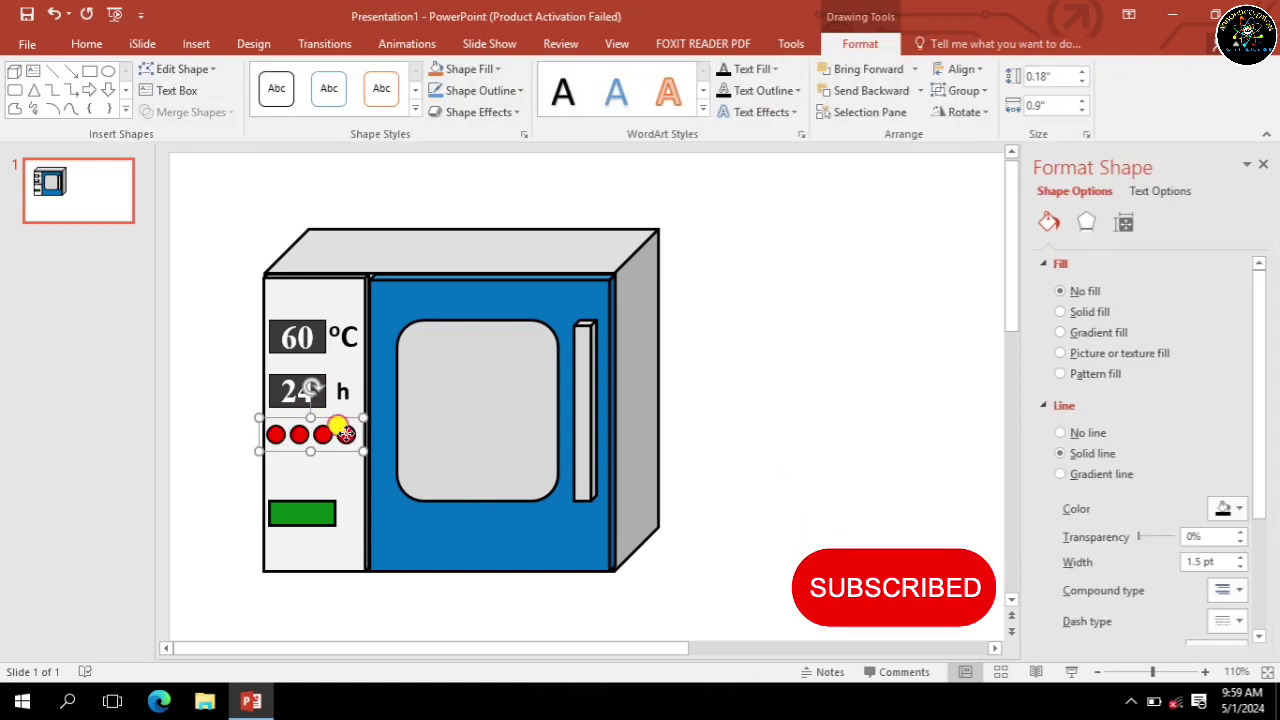
{"action": "left_click", "coordinate": [345, 436]}
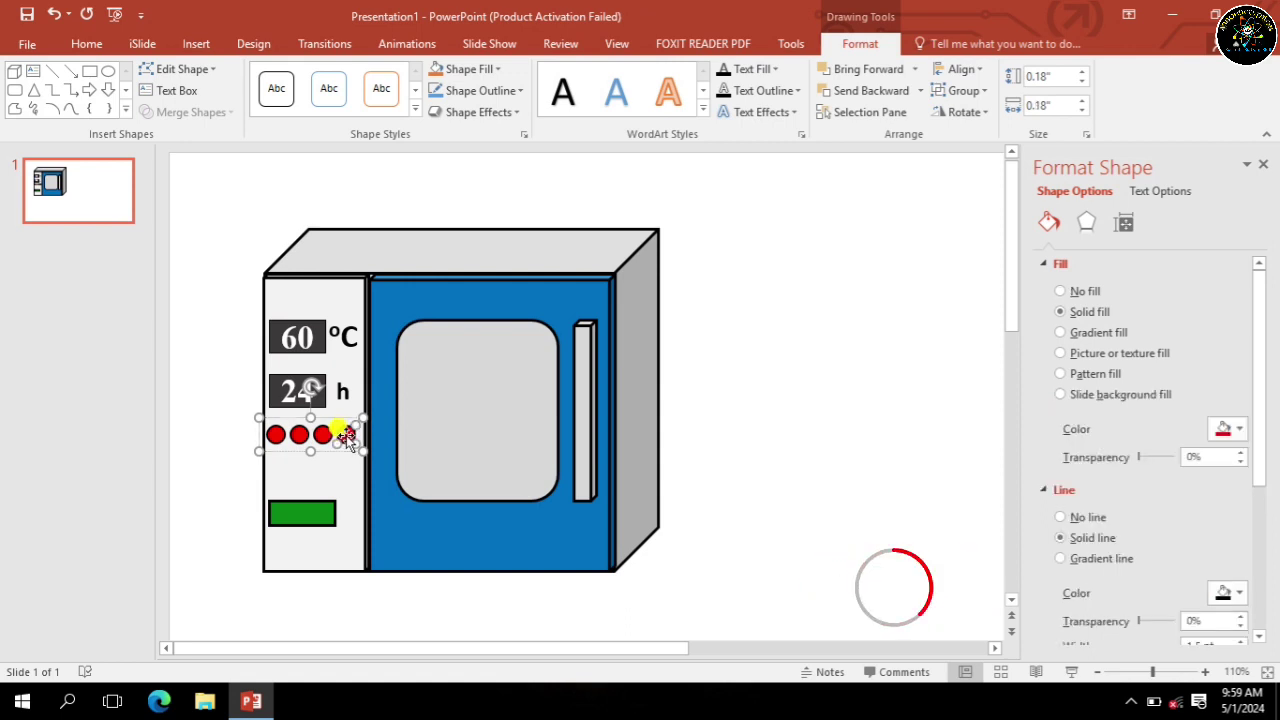
{"action": "left_click", "coordinate": [1238, 428]}
{"action": "left_click", "coordinate": [1252, 576]}
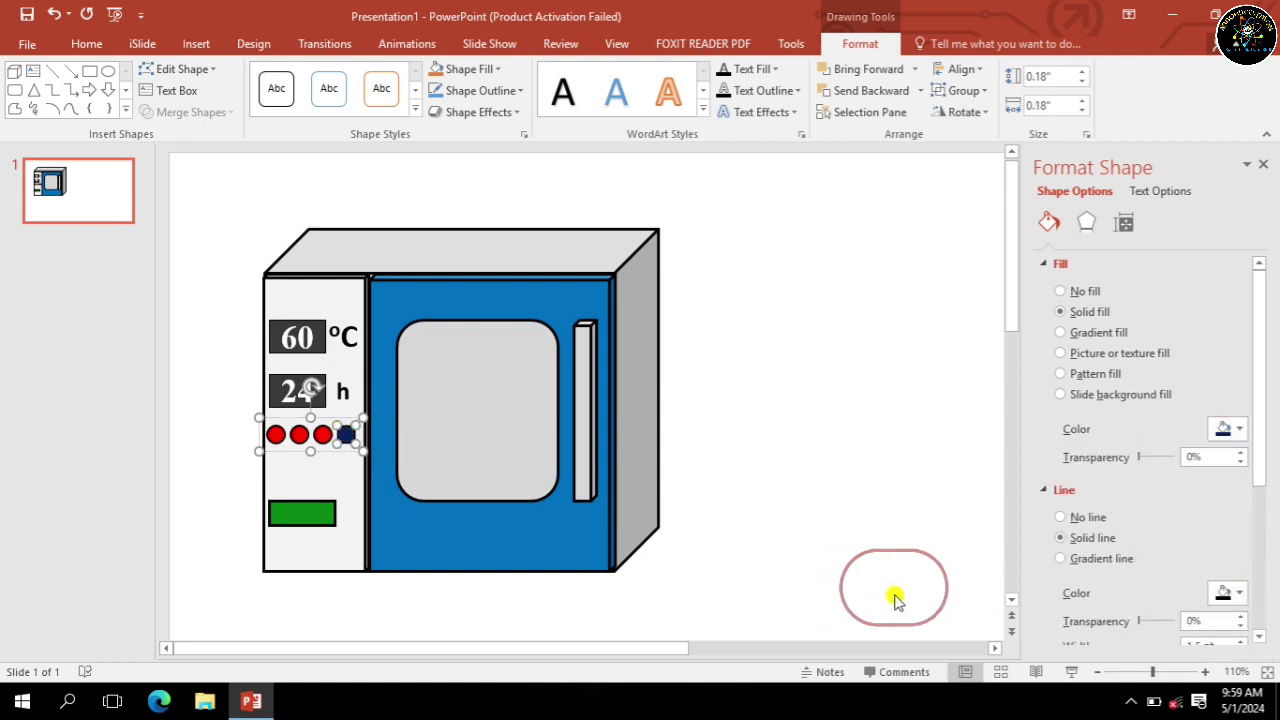
Make the second dot from the left light green, then select all four dots together.
{"action": "left_click", "coordinate": [298, 434]}
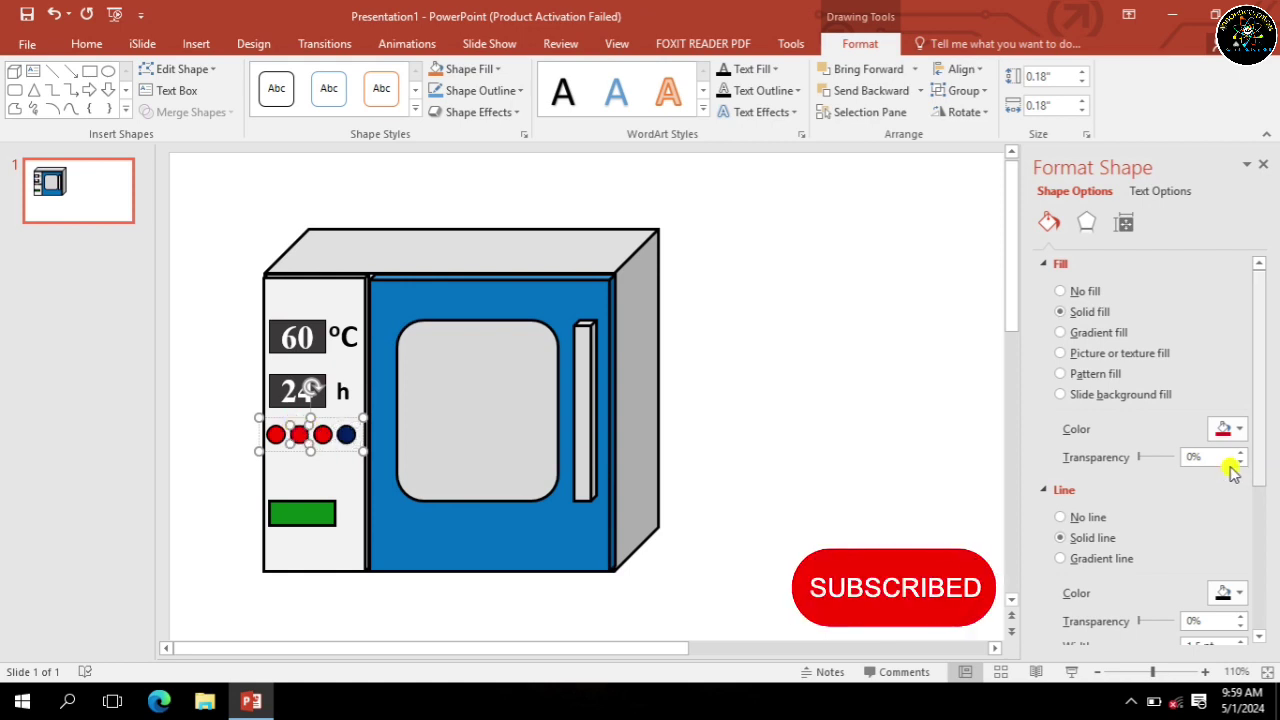
{"action": "left_click", "coordinate": [1240, 429]}
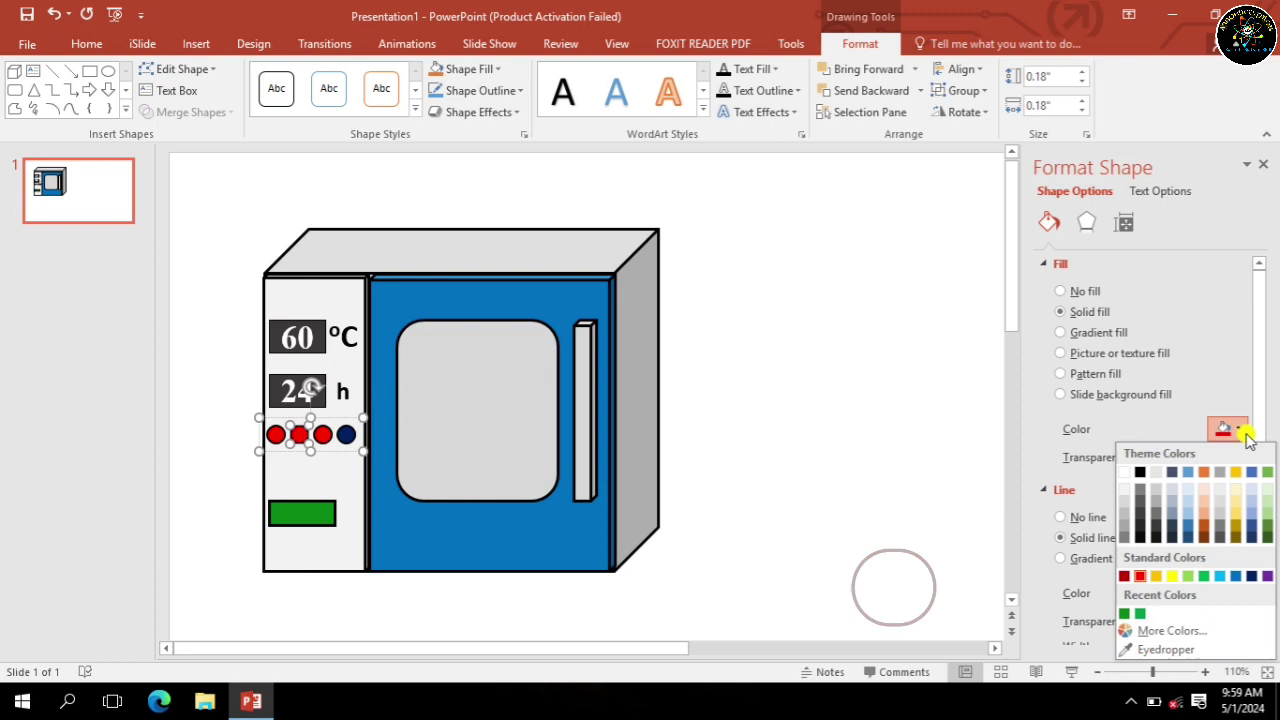
{"action": "left_click", "coordinate": [1267, 519]}
{"action": "left_click", "coordinate": [786, 568]}
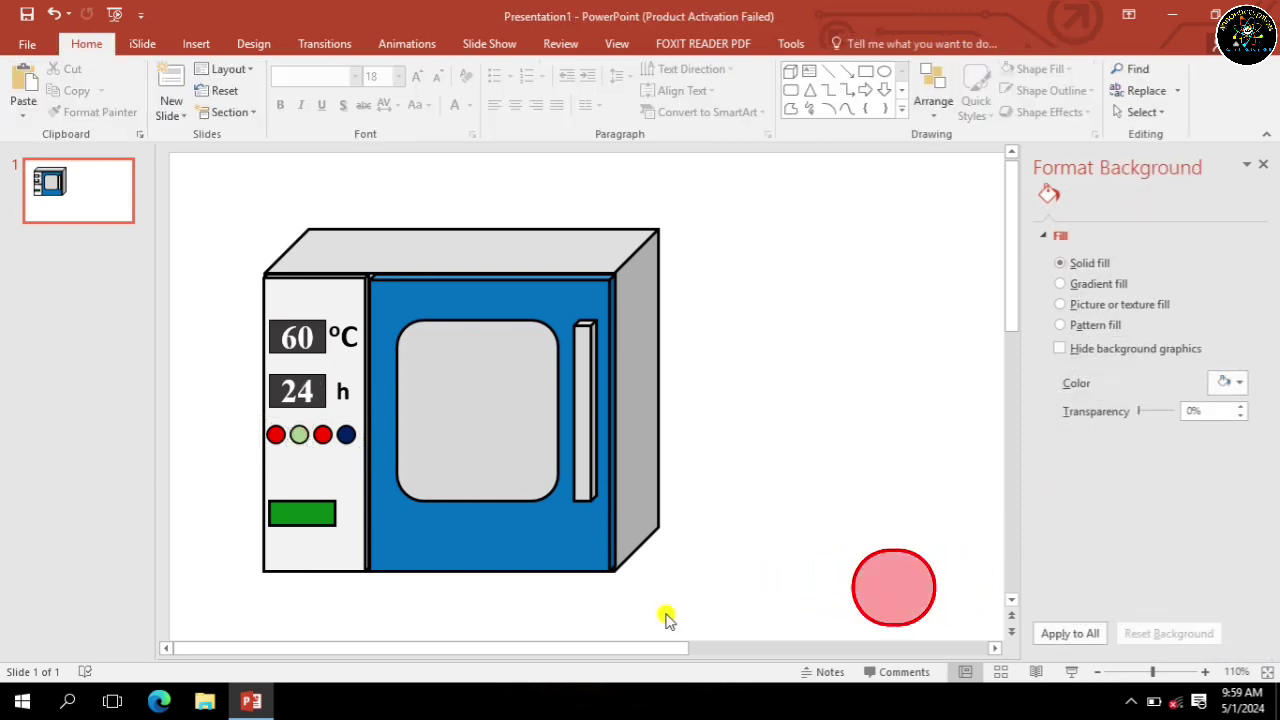
{"action": "left_click", "coordinate": [274, 435]}
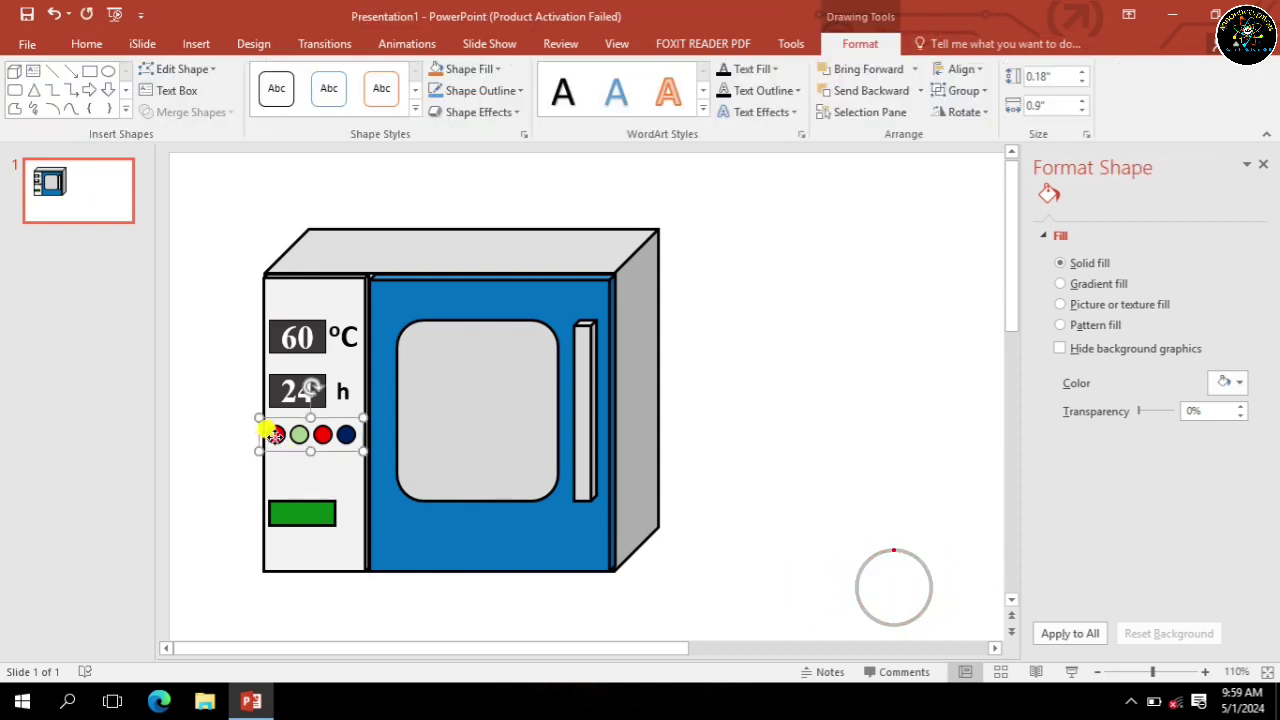
{"action": "left_click", "coordinate": [299, 435]}
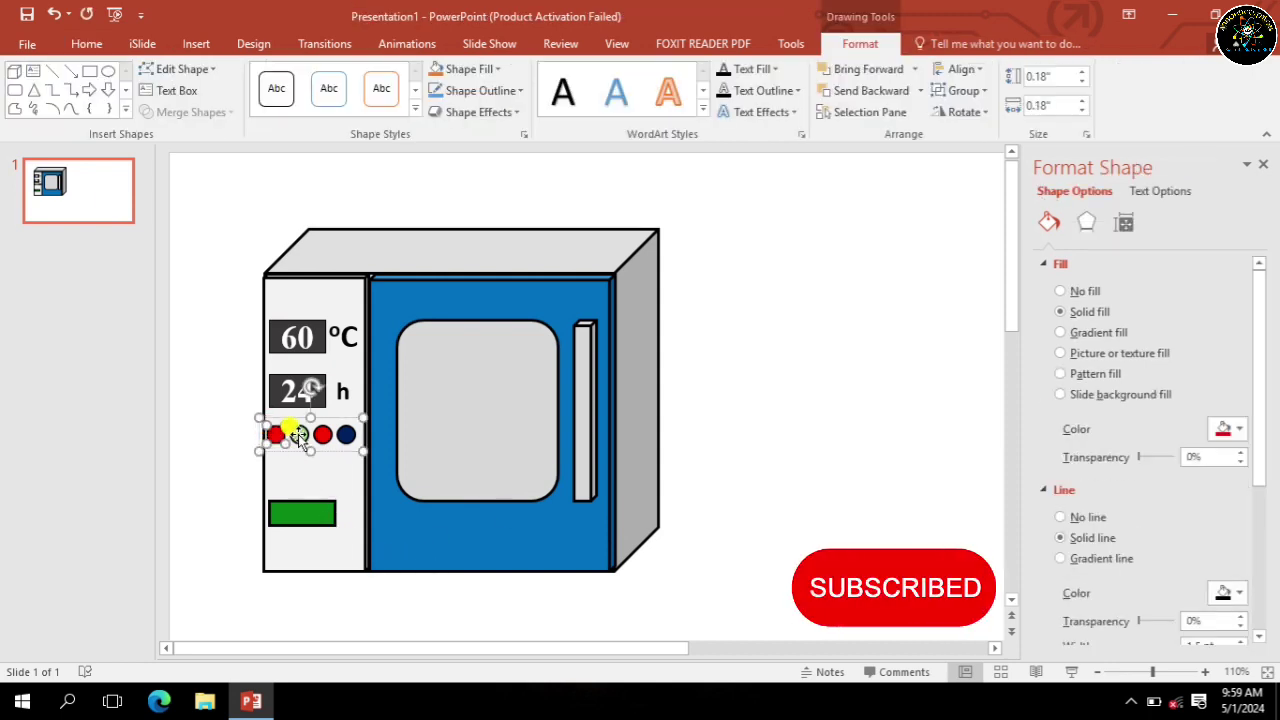
{"action": "left_click_drag", "start_coordinate": [326, 443], "coordinate": [343, 437]}
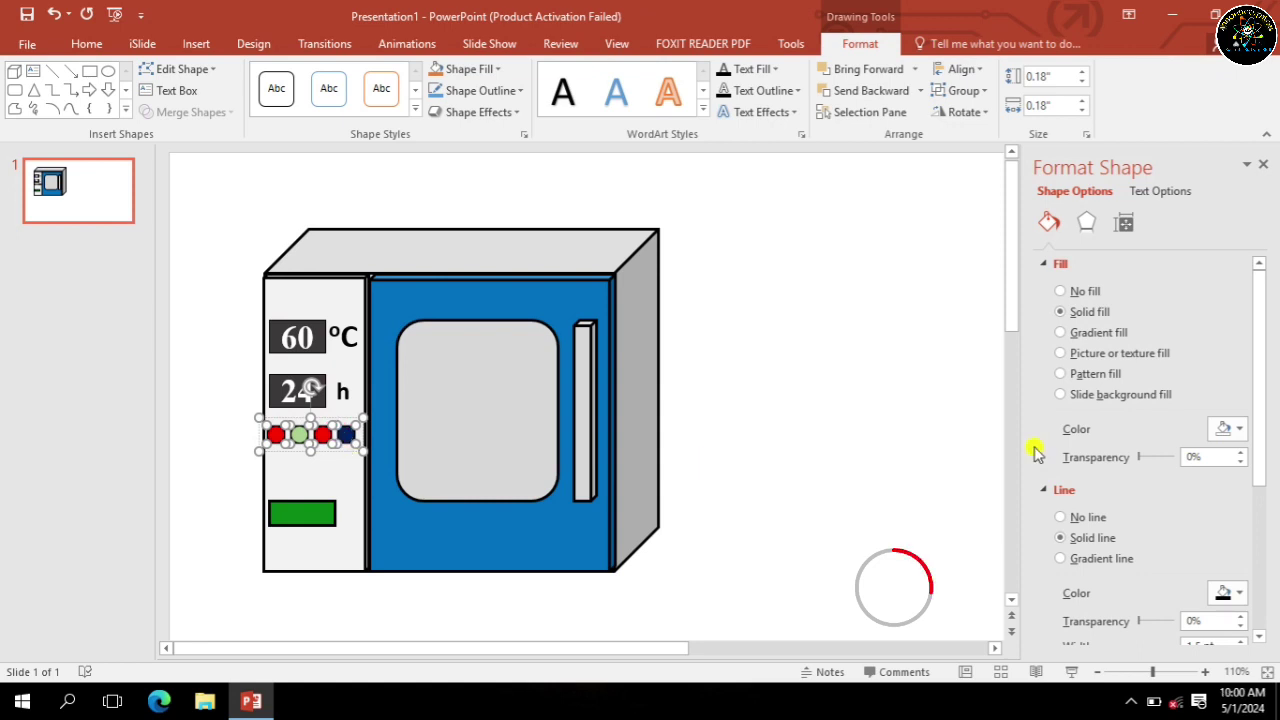
Give the four dots matching 8 pt × 6 pt top and bottom 3-D bevels.
{"action": "left_click", "coordinate": [1087, 223]}
{"action": "left_click", "coordinate": [1100, 415]}
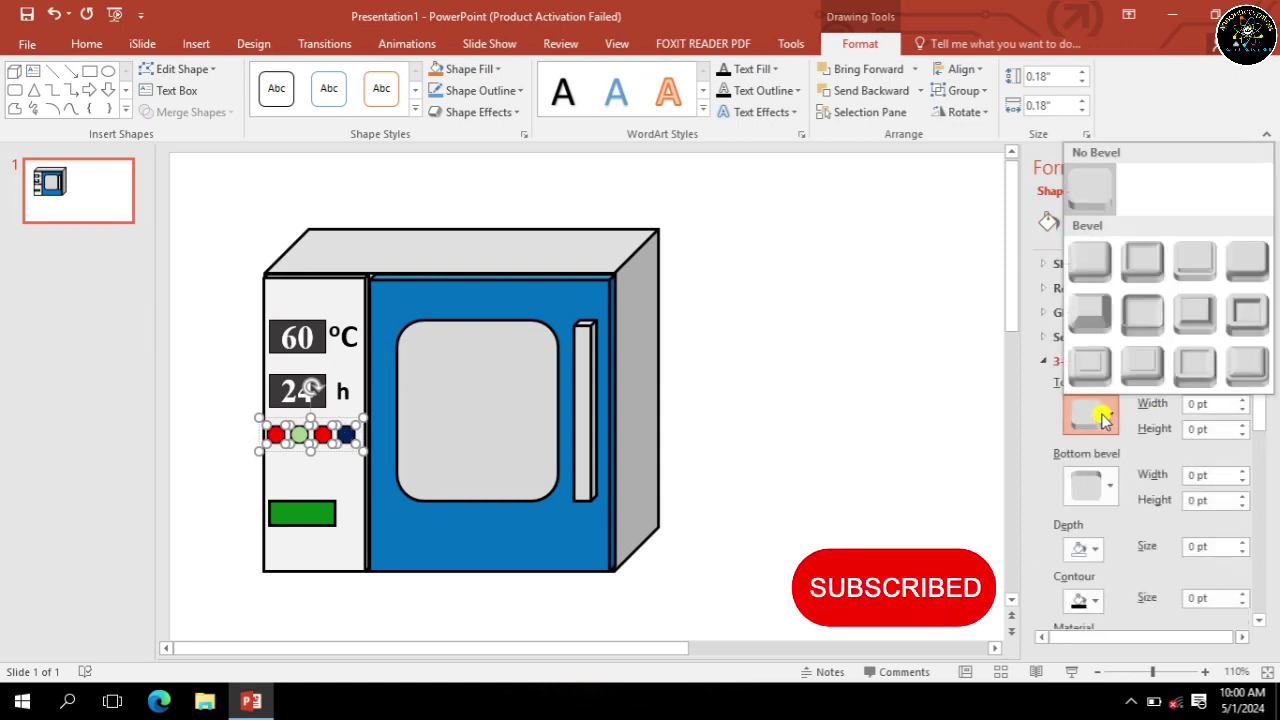
{"action": "left_click", "coordinate": [1130, 365]}
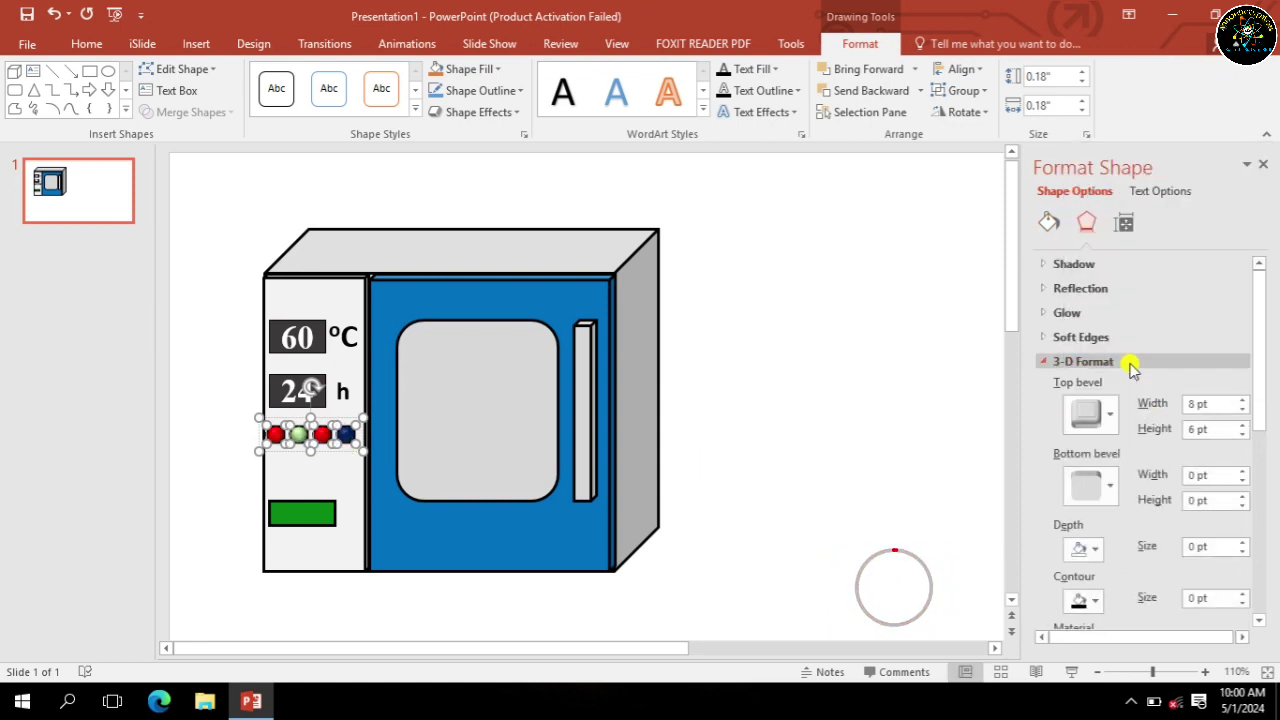
{"action": "left_click", "coordinate": [1093, 485]}
{"action": "left_click", "coordinate": [1136, 442]}
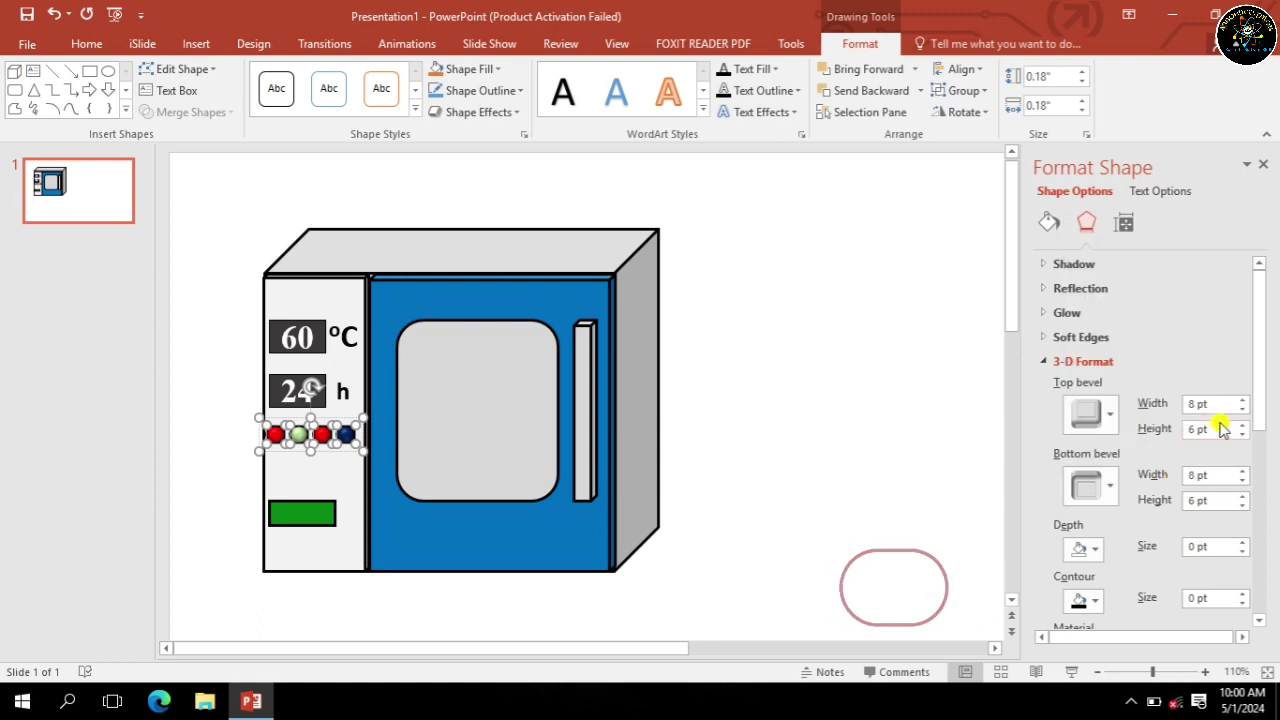
{"action": "left_click", "coordinate": [829, 423]}
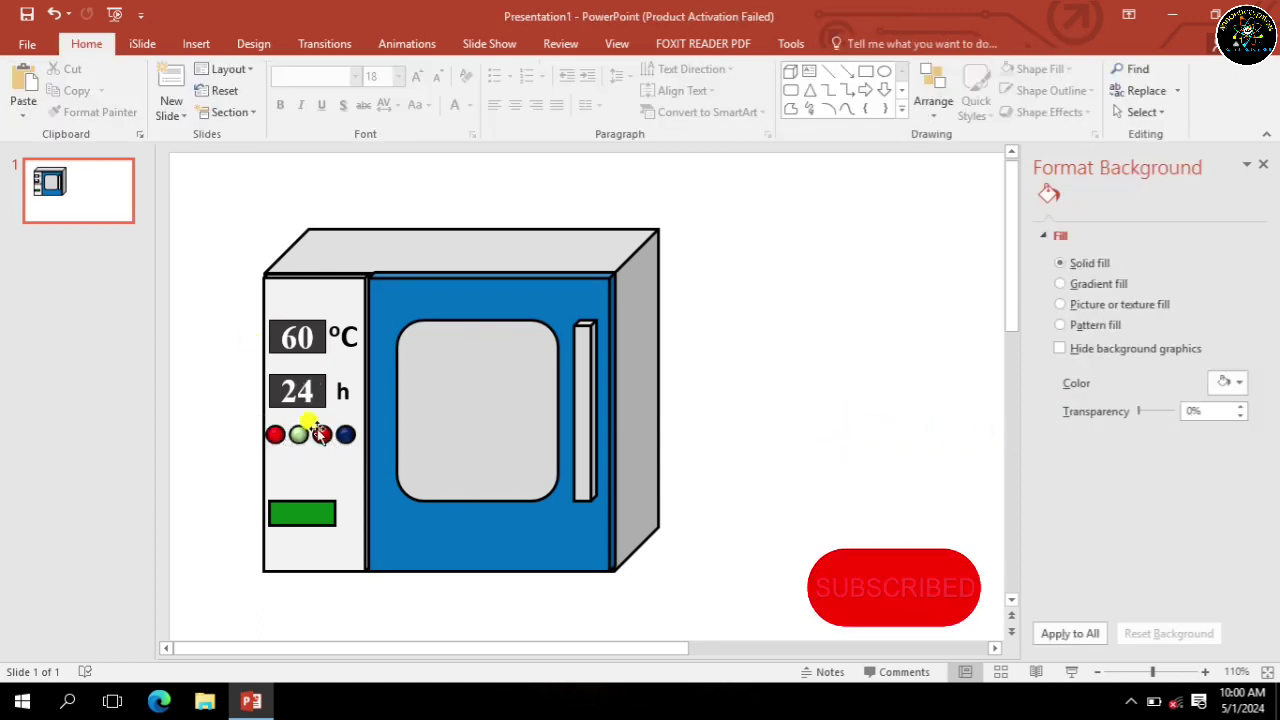
Zoom to 80% and group all the oven's shapes into one object.
{"action": "left_click", "coordinate": [1098, 672]}
{"action": "left_click", "coordinate": [1098, 672]}
{"action": "left_click", "coordinate": [1098, 672]}
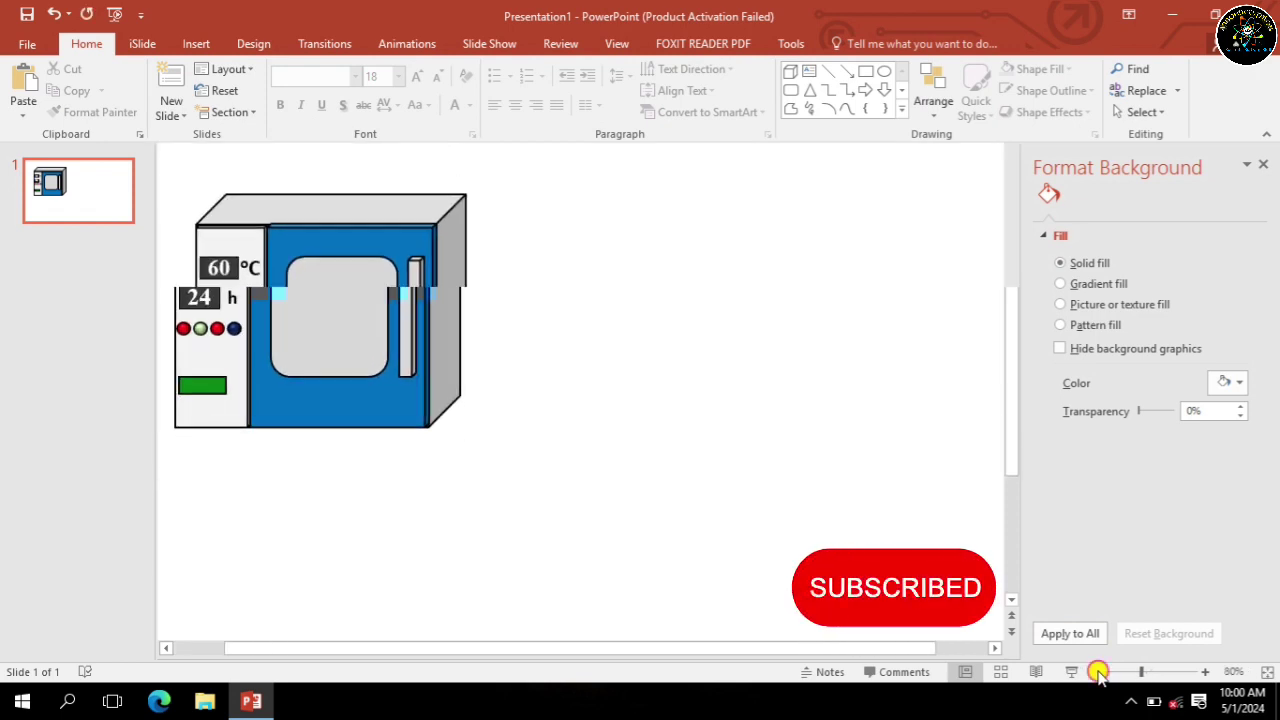
{"action": "left_click", "coordinate": [1098, 672]}
{"action": "left_click", "coordinate": [1203, 672]}
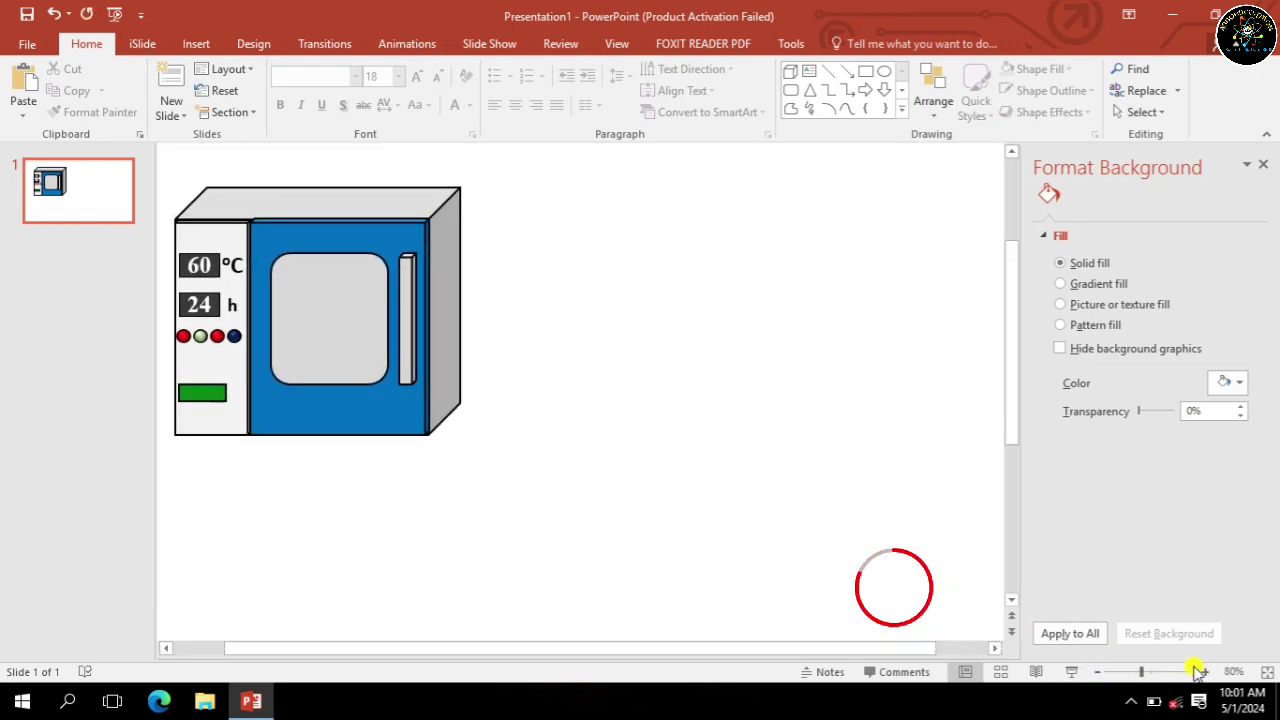
{"action": "left_click_drag", "start_coordinate": [771, 648], "coordinate": [723, 648]}
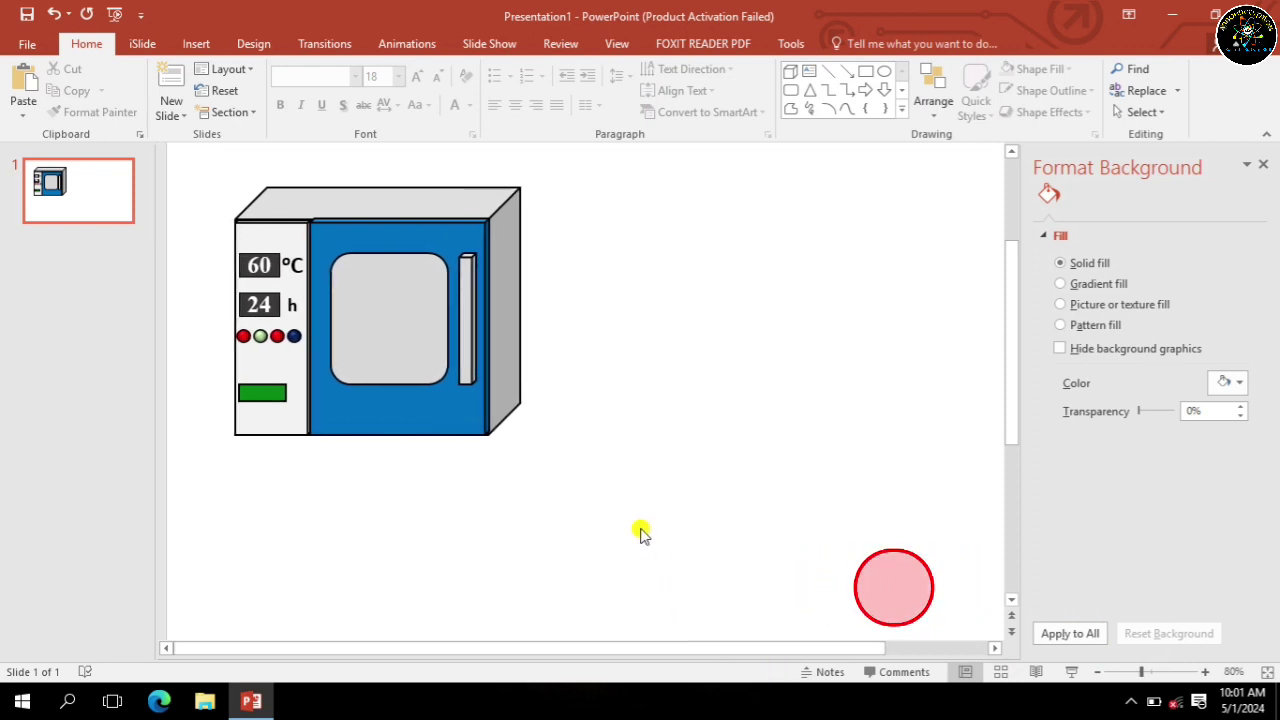
{"action": "key", "text": "ctrl+a"}
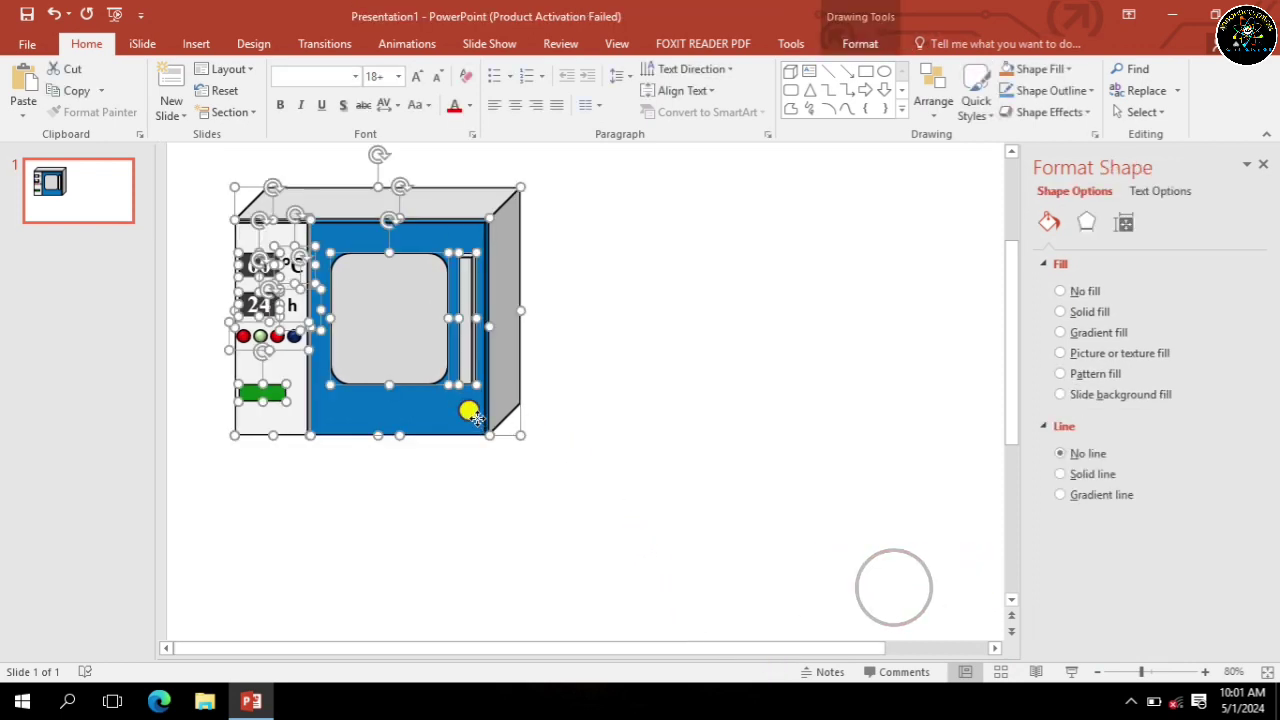
{"action": "right_click", "coordinate": [474, 408]}
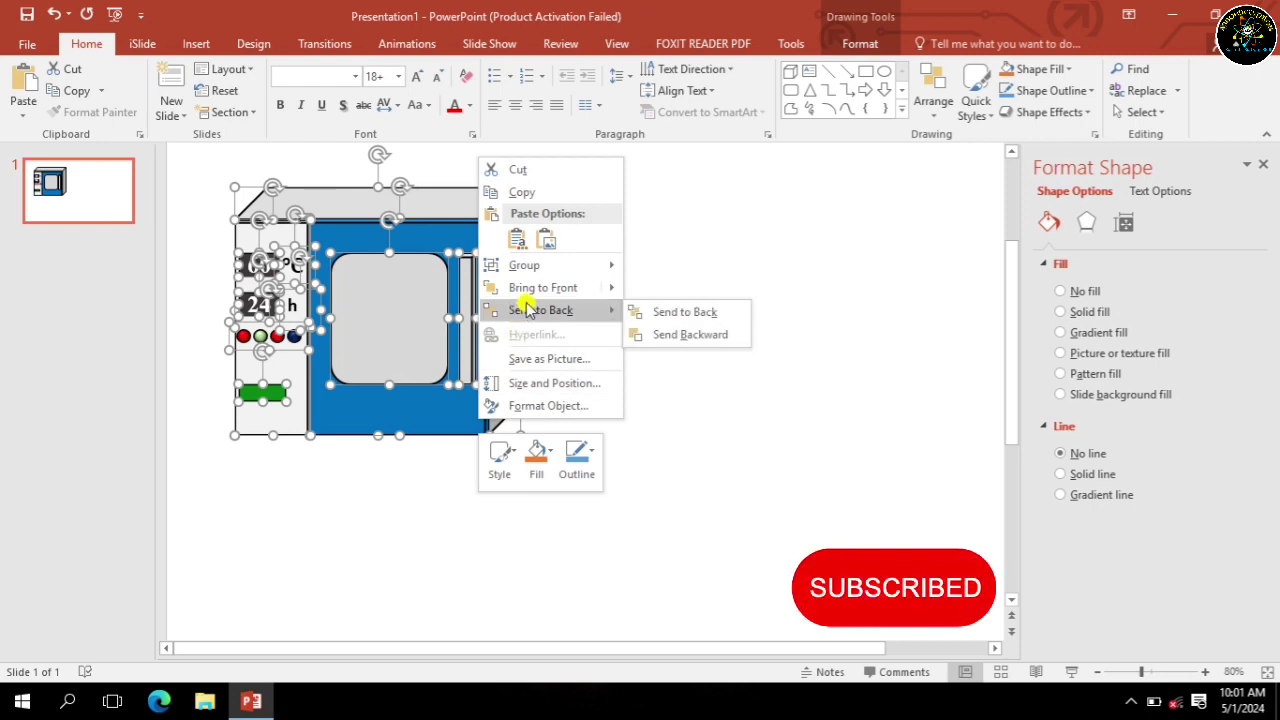
{"action": "mouse_move", "coordinate": [618, 265]}
{"action": "left_click", "coordinate": [668, 270]}
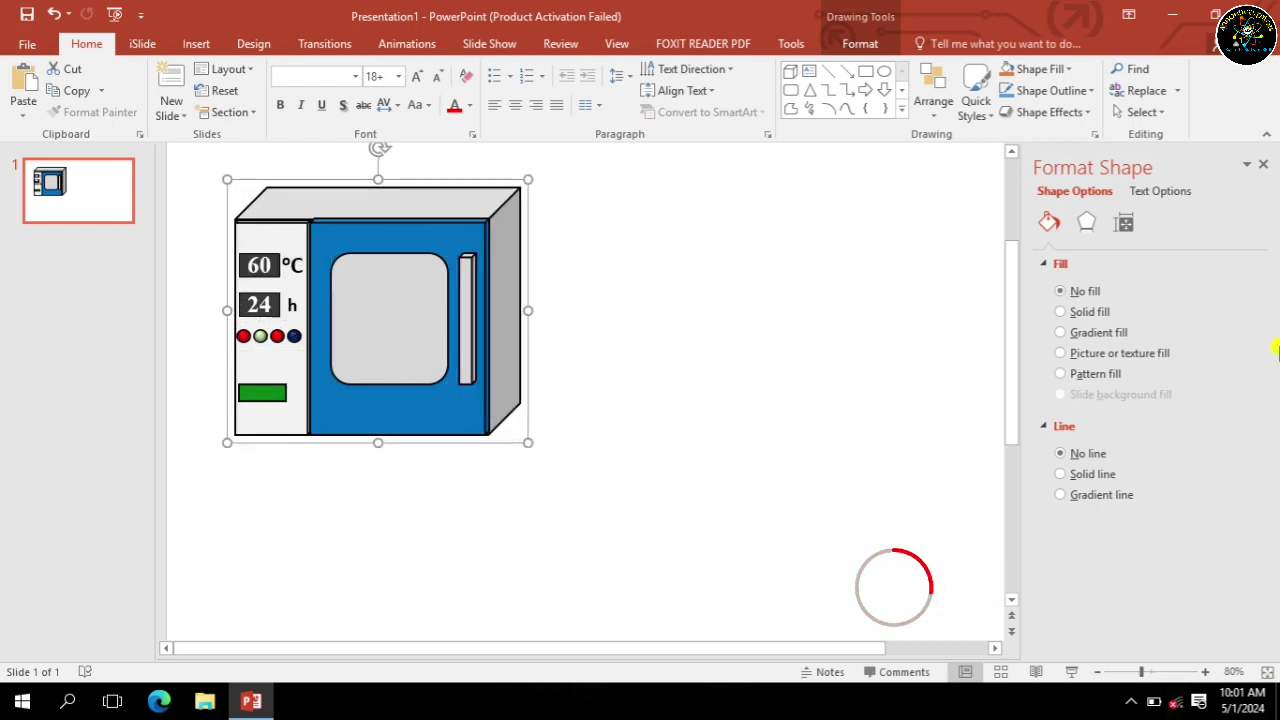
Move the grouped oven toward the top-left of the slide and copy it.
{"action": "left_click_drag", "start_coordinate": [504, 440], "coordinate": [451, 412]}
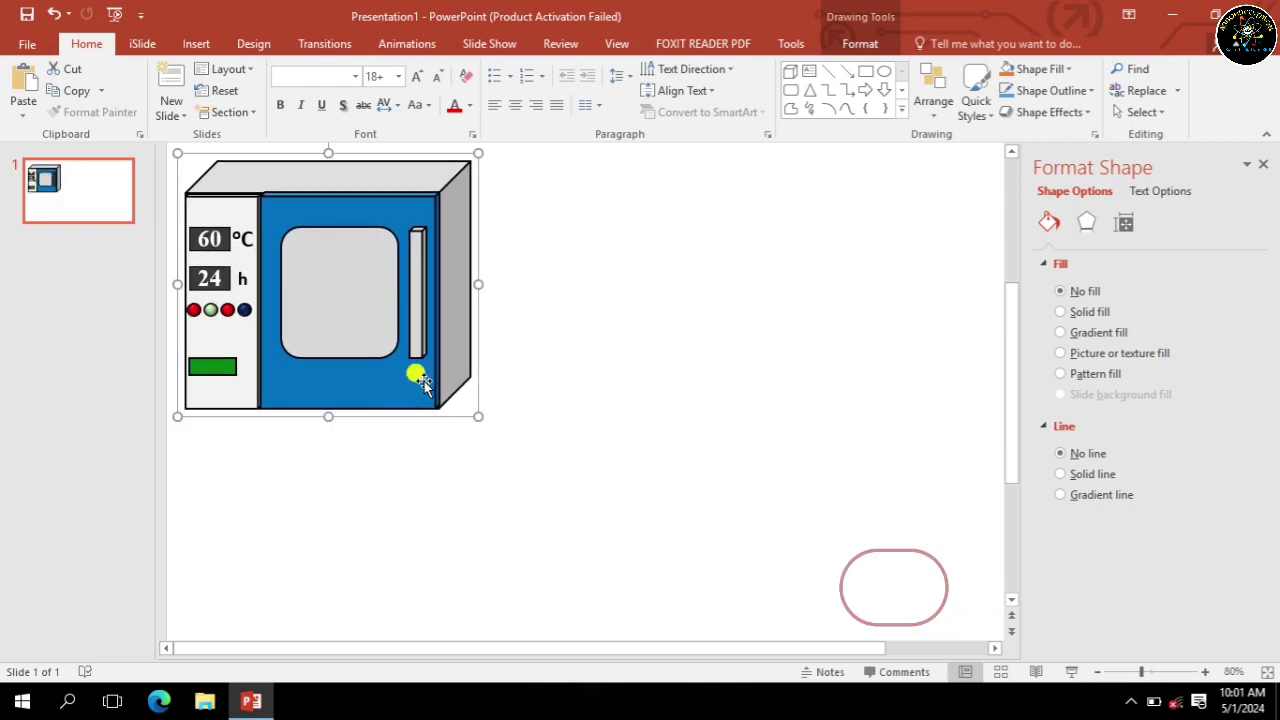
{"action": "right_click", "coordinate": [421, 380]}
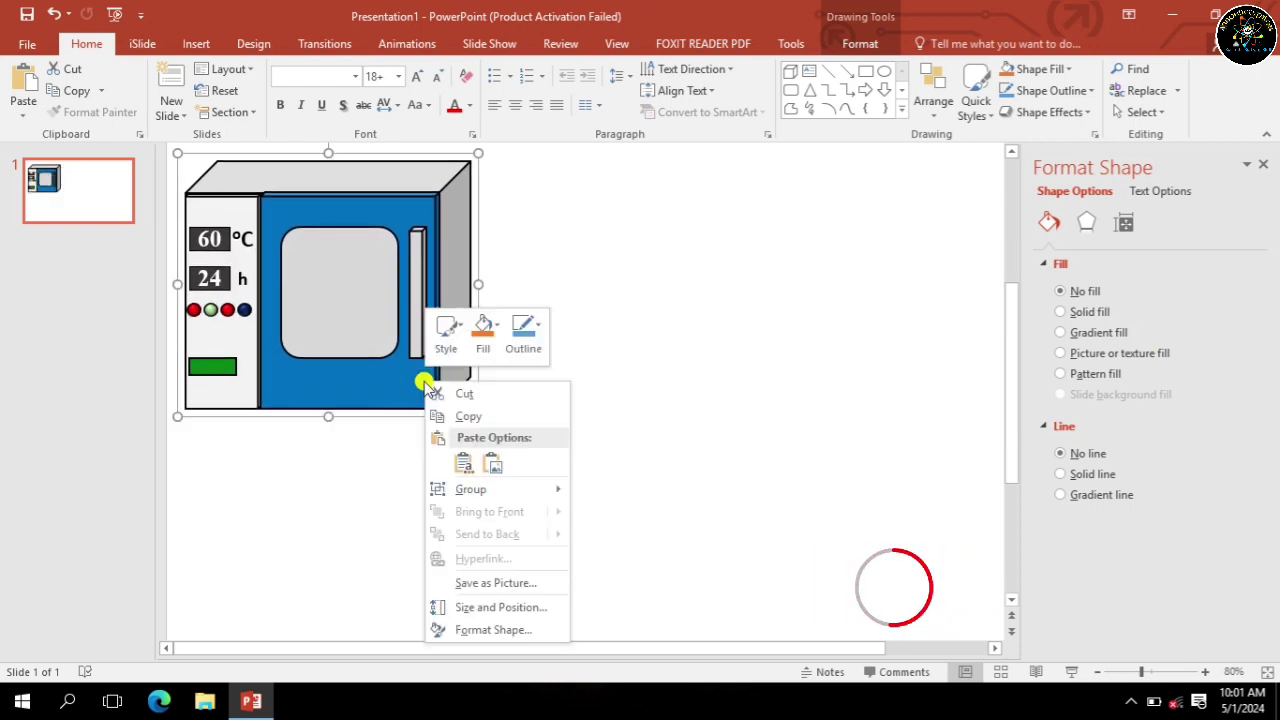
{"action": "left_click", "coordinate": [461, 418]}
{"action": "left_click", "coordinate": [608, 388]}
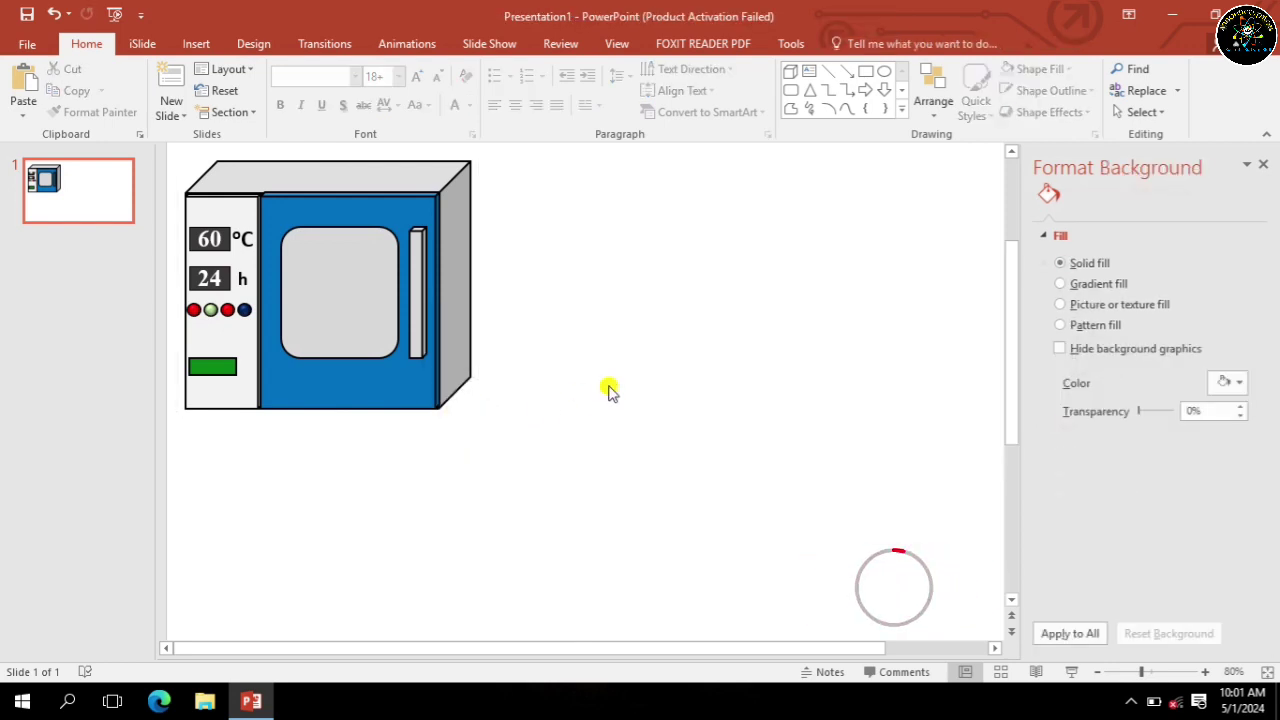
Paste a duplicate oven and position both ovens side by side, aligned along the top.
{"action": "key", "text": "ctrl+v"}
{"action": "left_click_drag", "start_coordinate": [484, 345], "coordinate": [769, 342]}
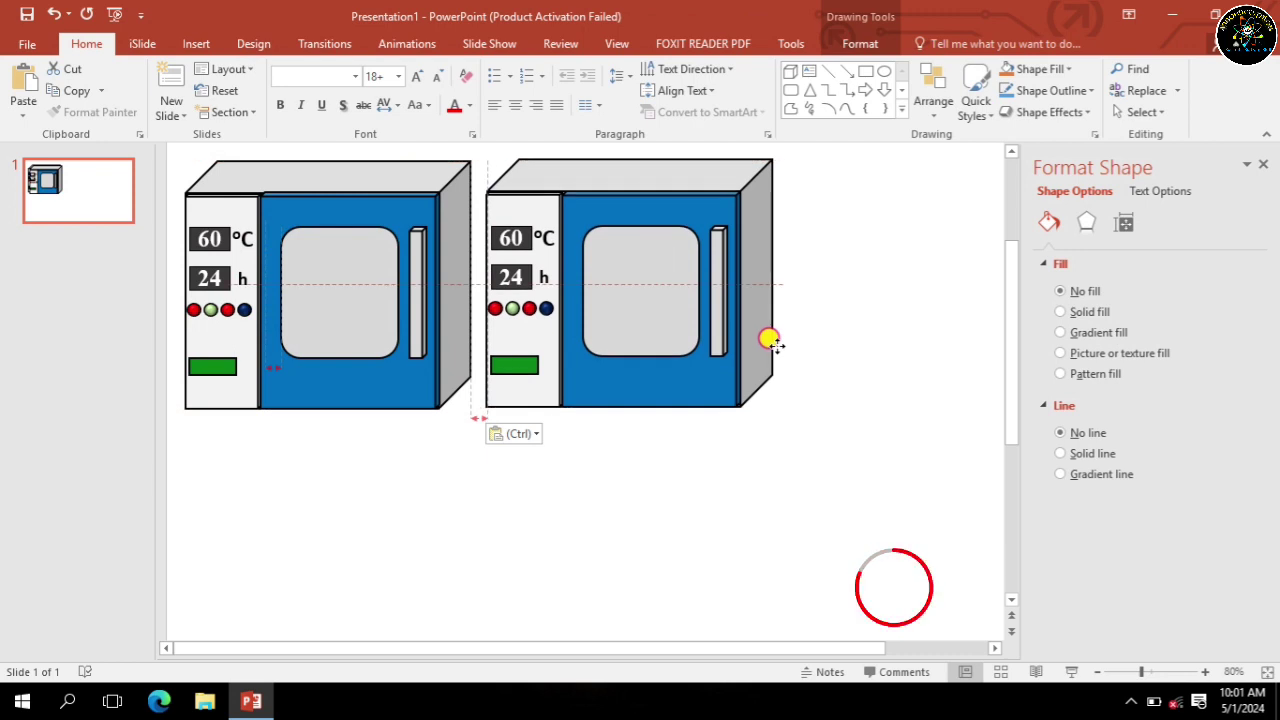
{"action": "left_click_drag", "start_coordinate": [769, 342], "coordinate": [864, 344]}
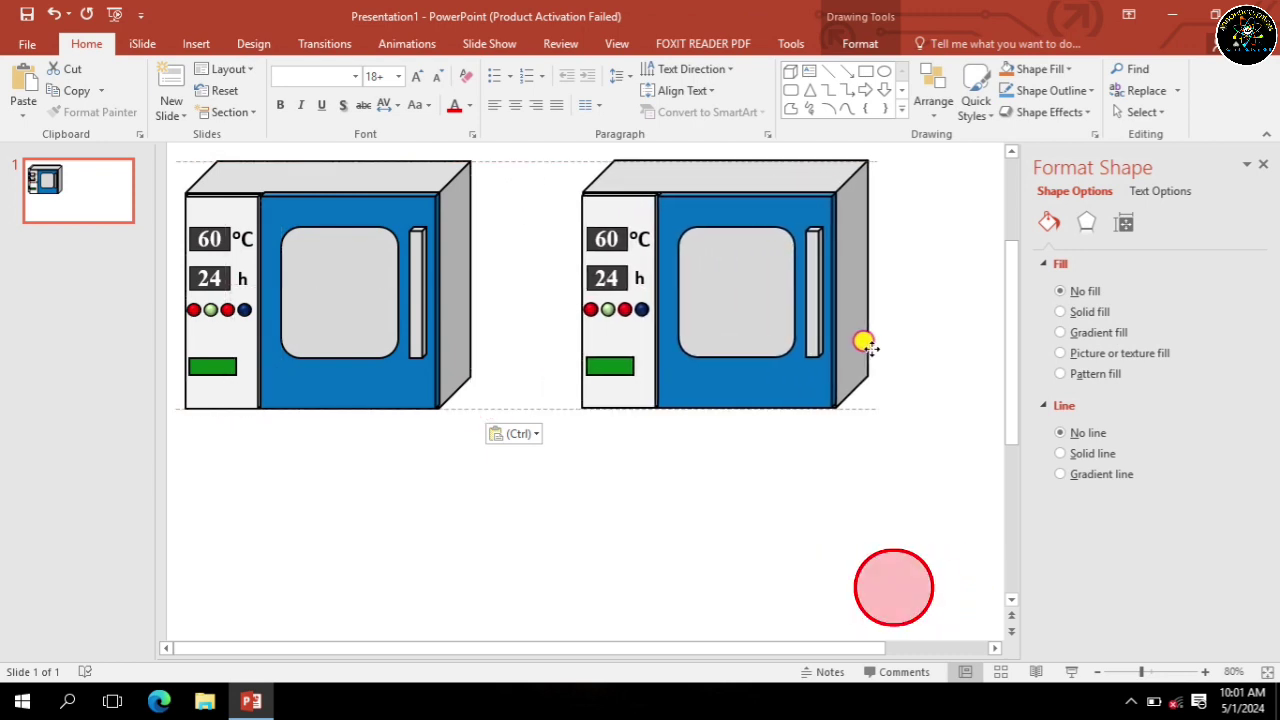
{"action": "left_click_drag", "start_coordinate": [451, 366], "coordinate": [508, 385]}
{"action": "left_click", "coordinate": [771, 340]}
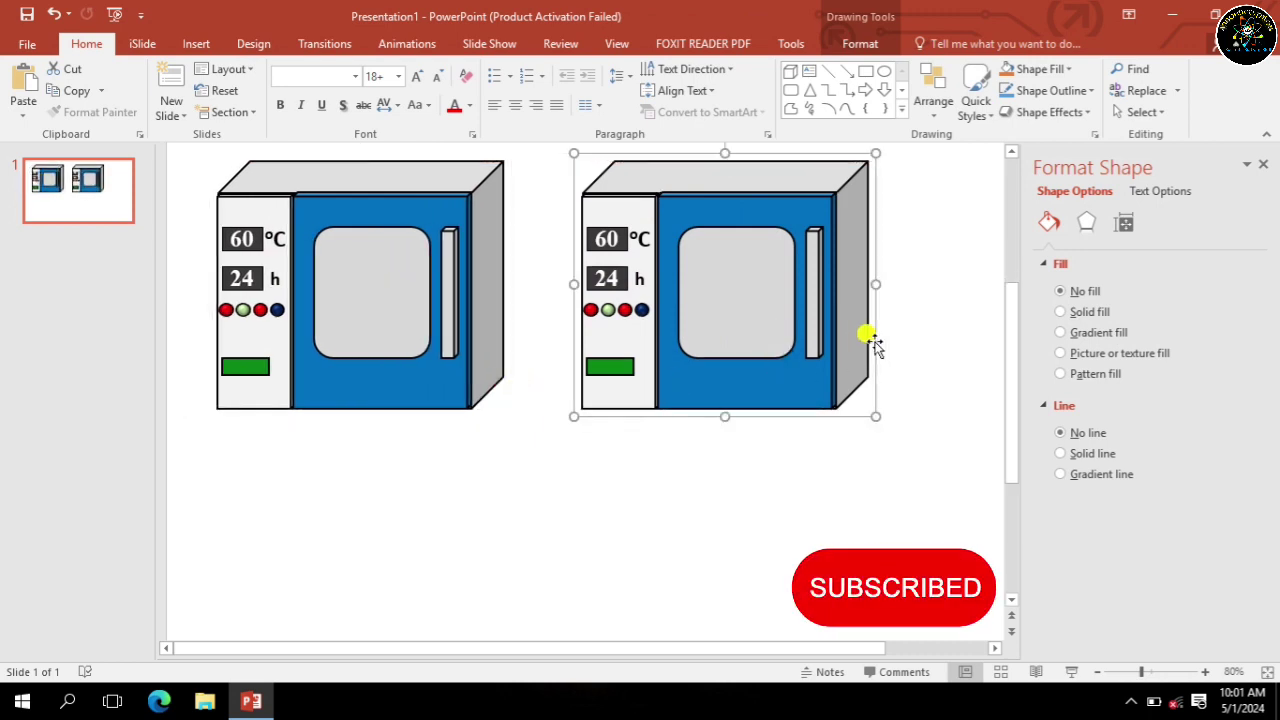
{"action": "left_click_drag", "start_coordinate": [871, 334], "coordinate": [895, 333]}
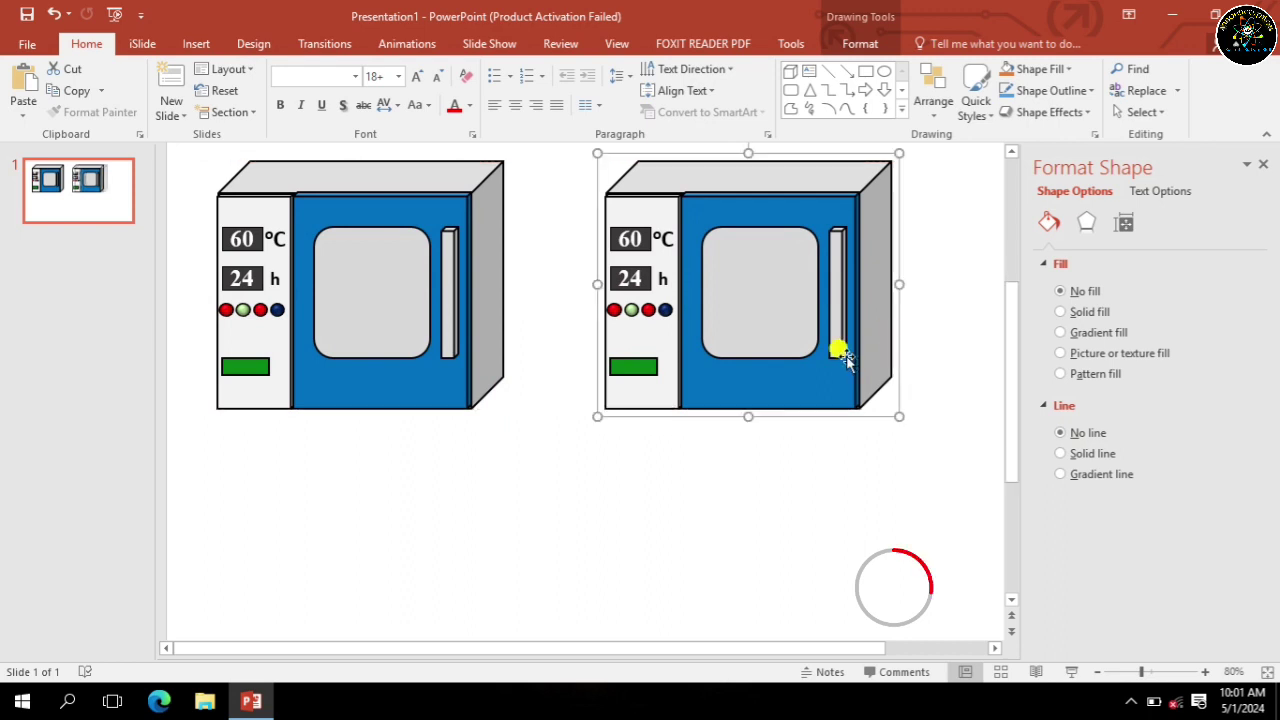
Recolour the right oven's door light blue and its top and side darker gray.
{"action": "left_click", "coordinate": [757, 376]}
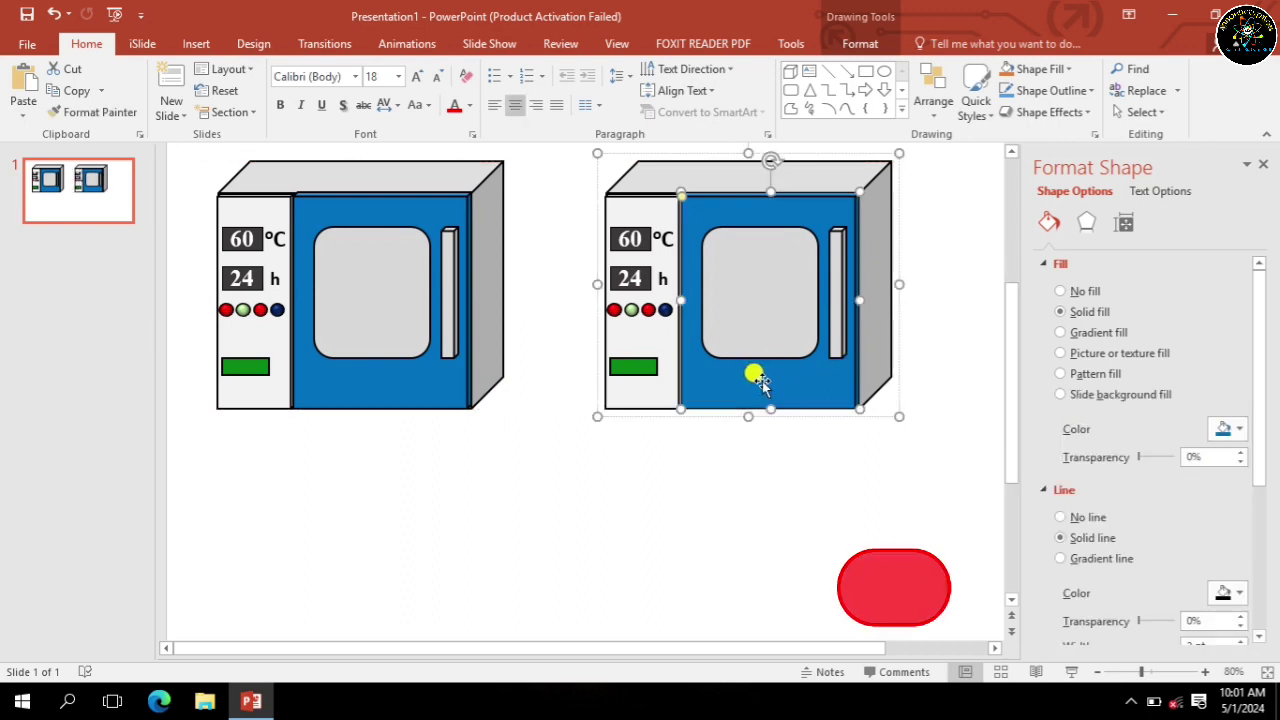
{"action": "left_click", "coordinate": [1241, 431]}
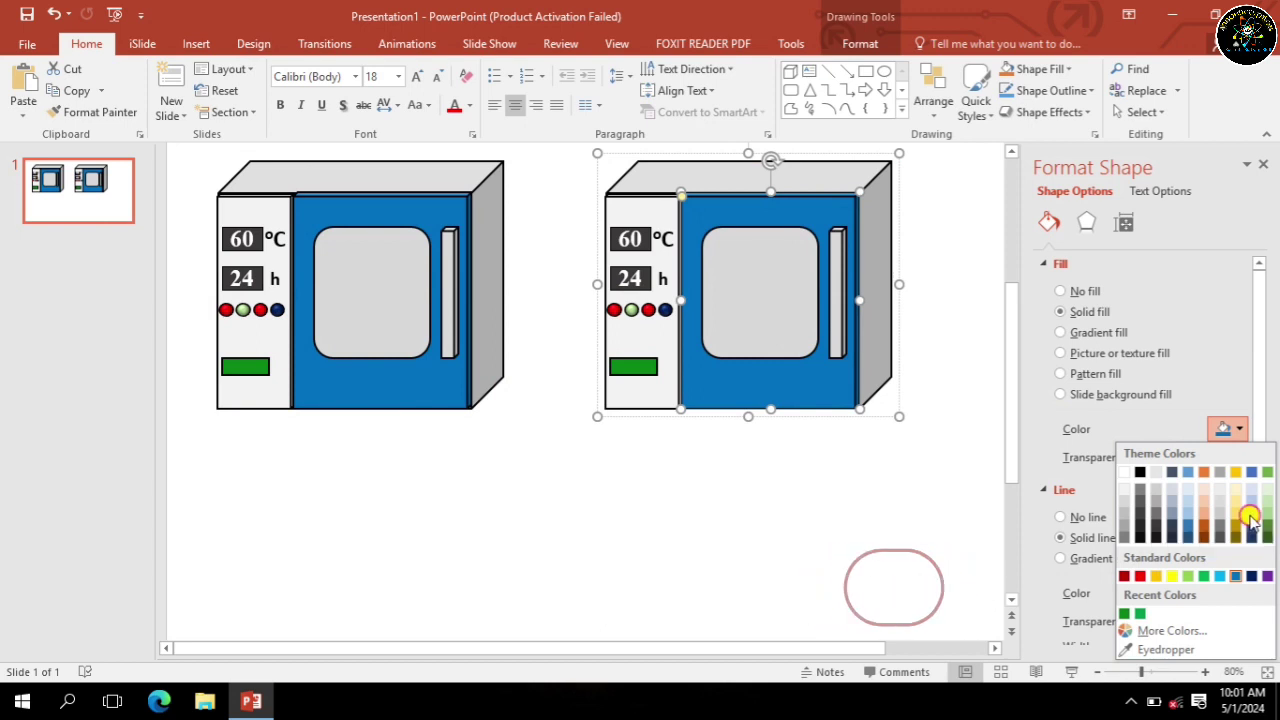
{"action": "left_click", "coordinate": [1250, 510]}
{"action": "left_click", "coordinate": [878, 248]}
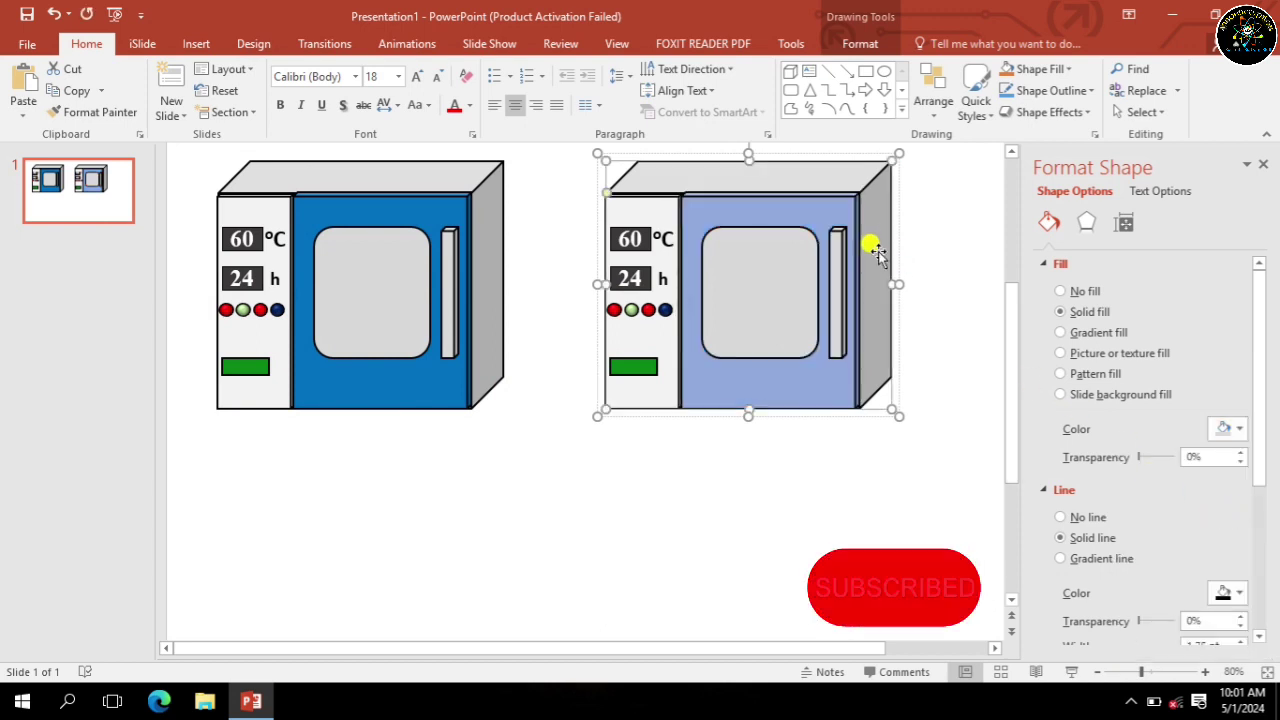
{"action": "left_click", "coordinate": [1234, 429]}
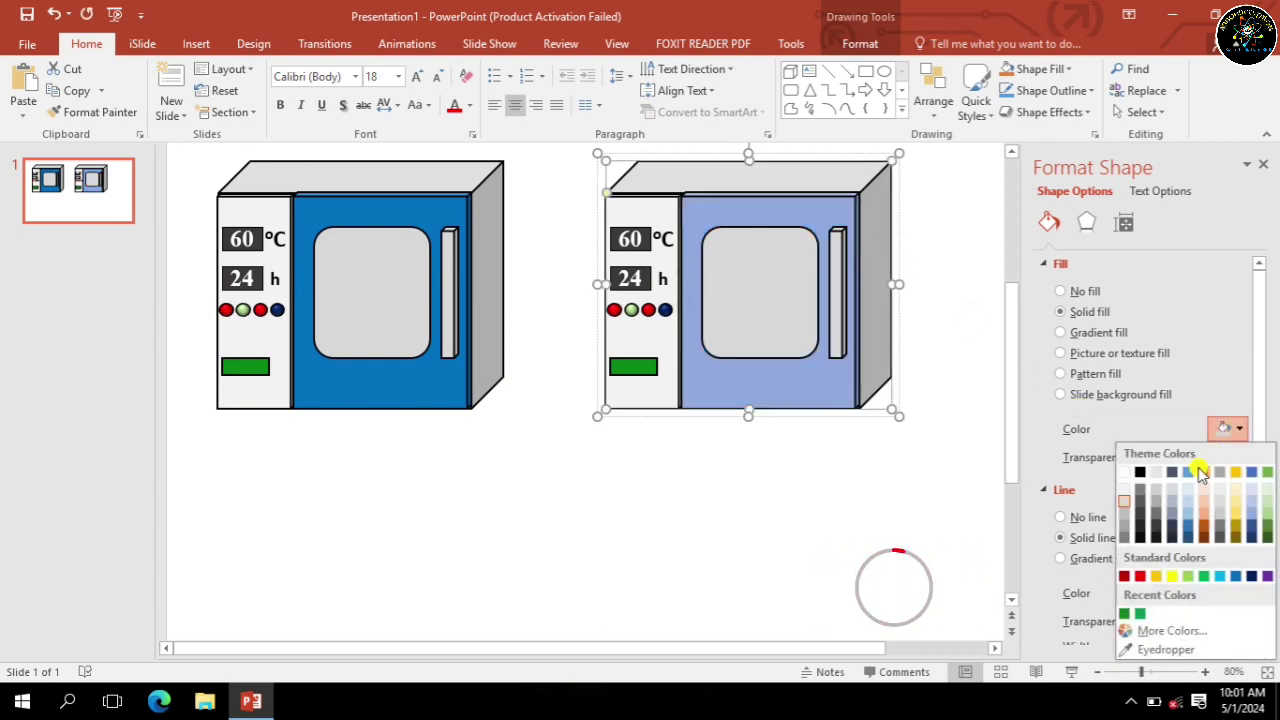
{"action": "left_click", "coordinate": [1160, 500]}
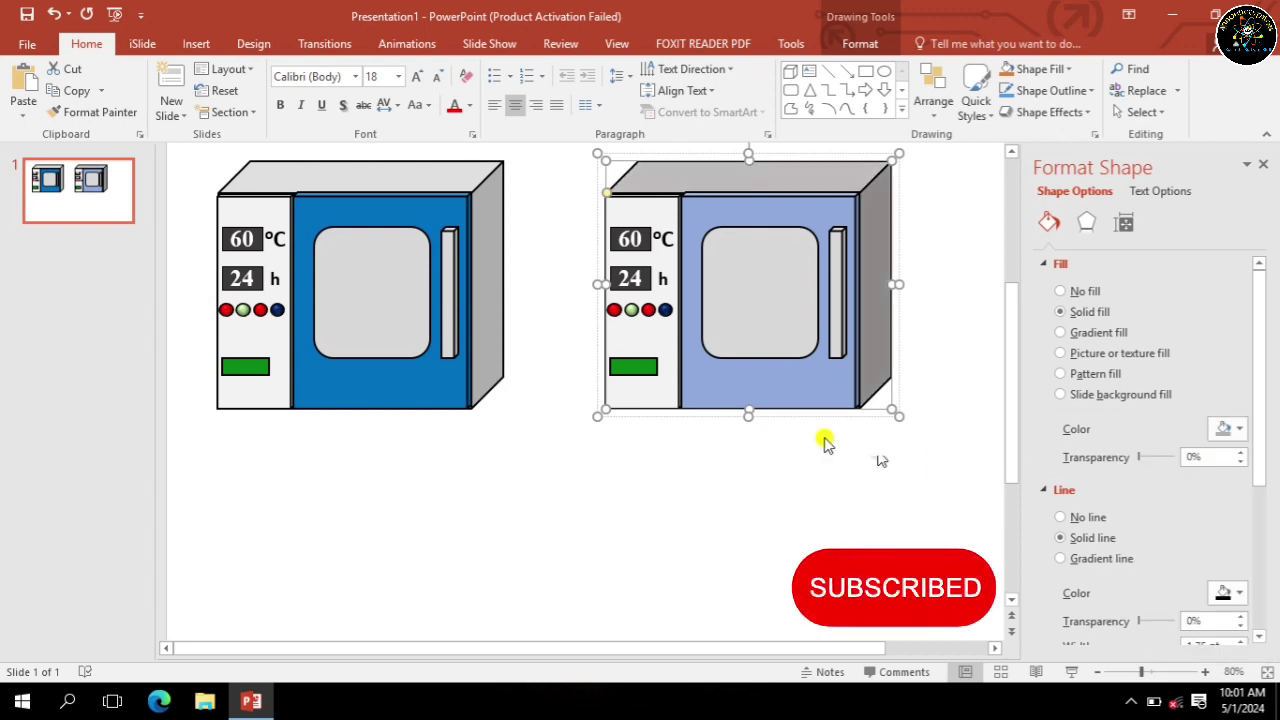
Fill the right oven's control panel, window and door handle light gray.
{"action": "left_click", "coordinate": [655, 350]}
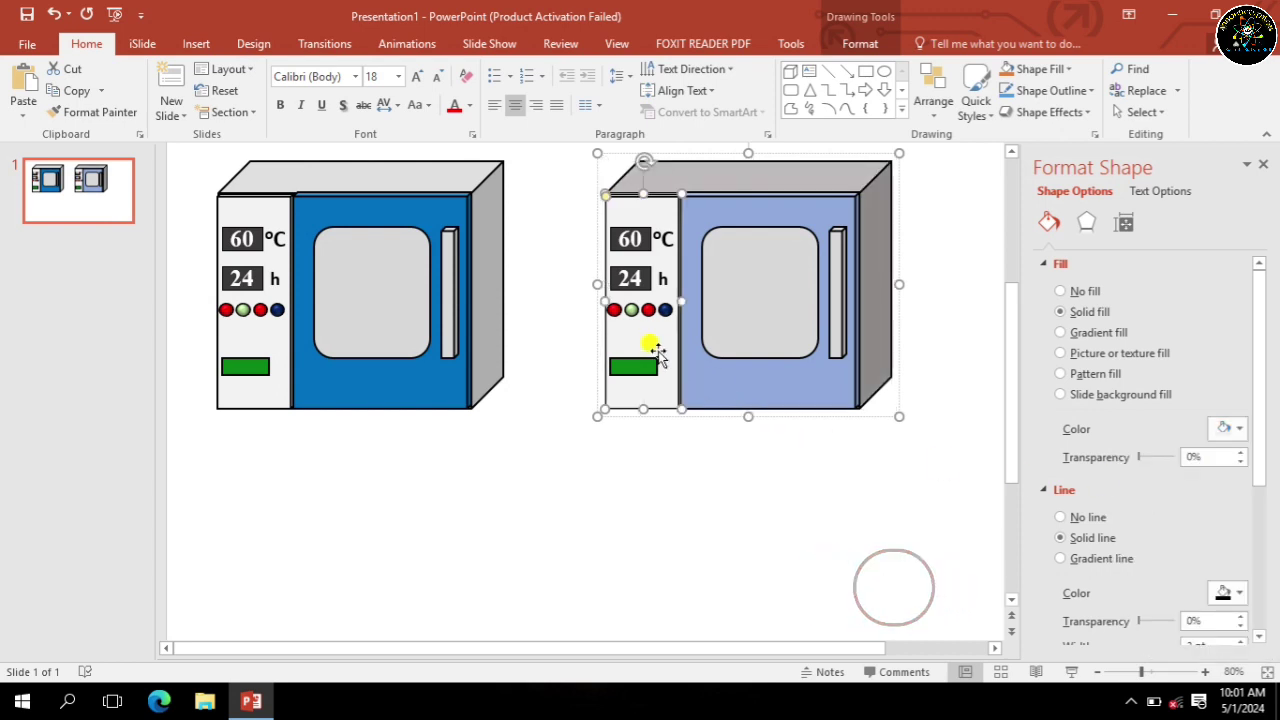
{"action": "left_click", "coordinate": [1234, 429]}
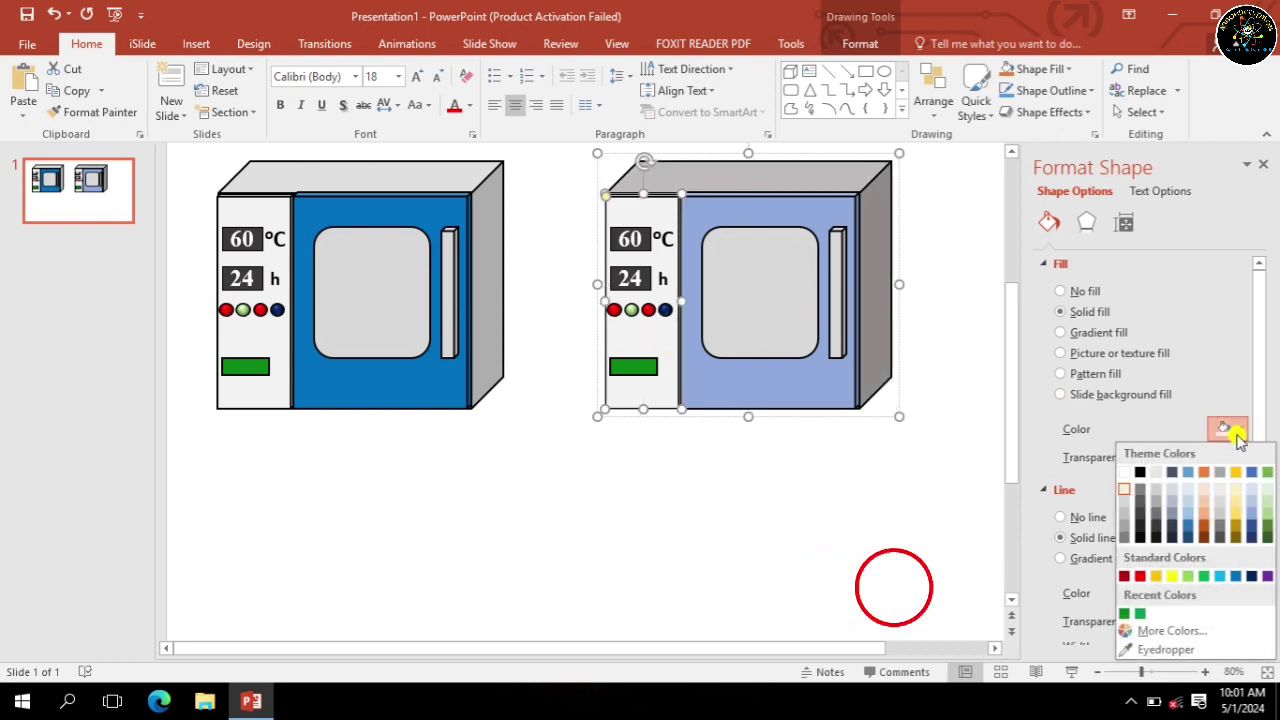
{"action": "left_click", "coordinate": [1218, 508]}
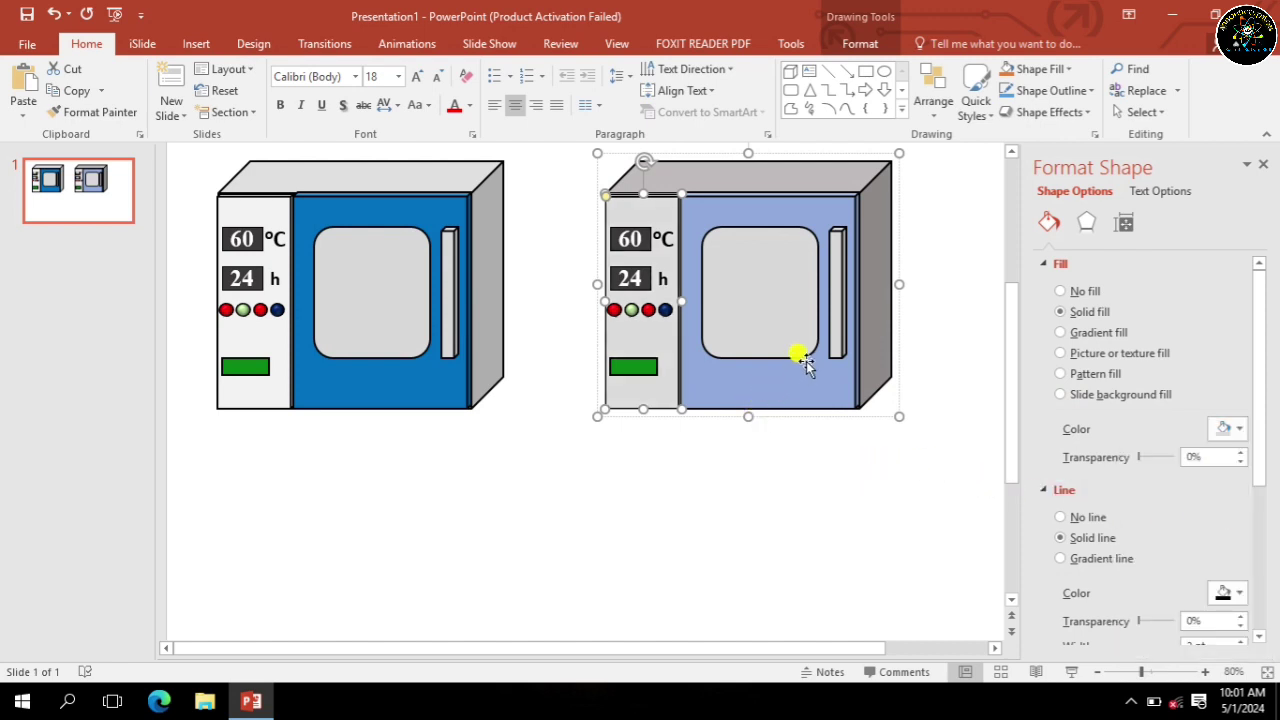
{"action": "left_click", "coordinate": [795, 330]}
{"action": "left_click", "coordinate": [1238, 430]}
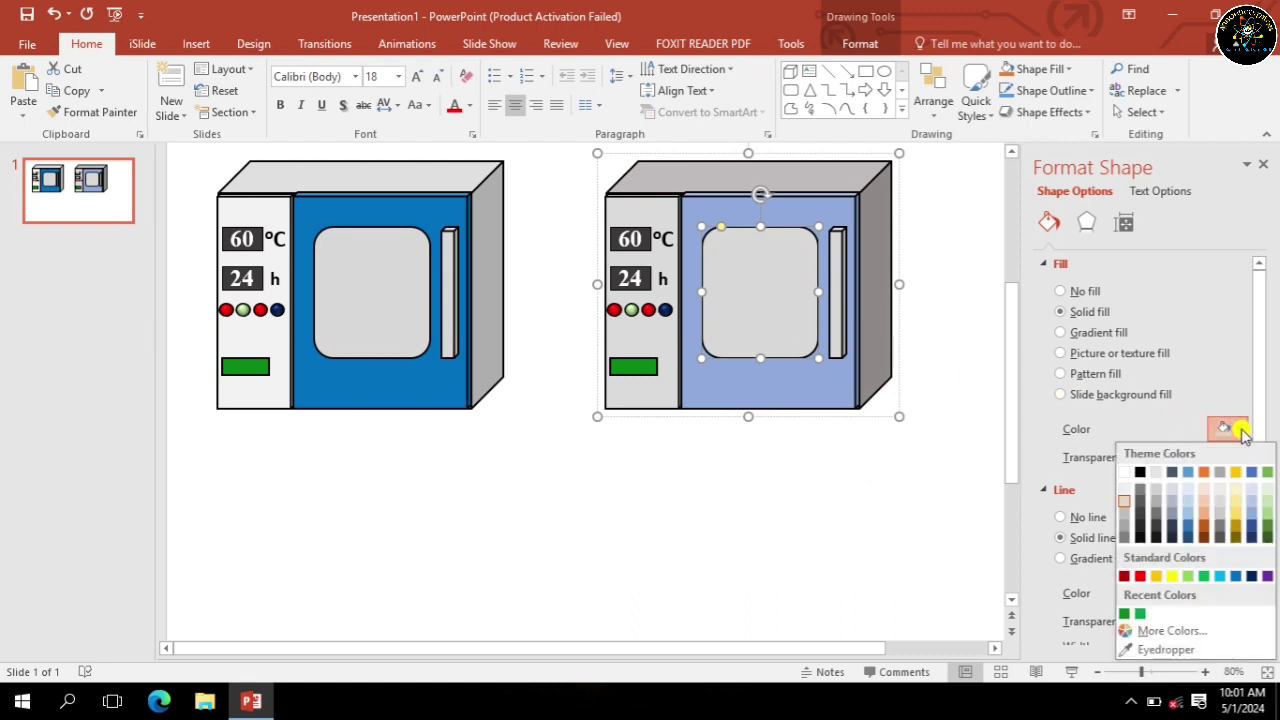
{"action": "left_click", "coordinate": [1218, 508]}
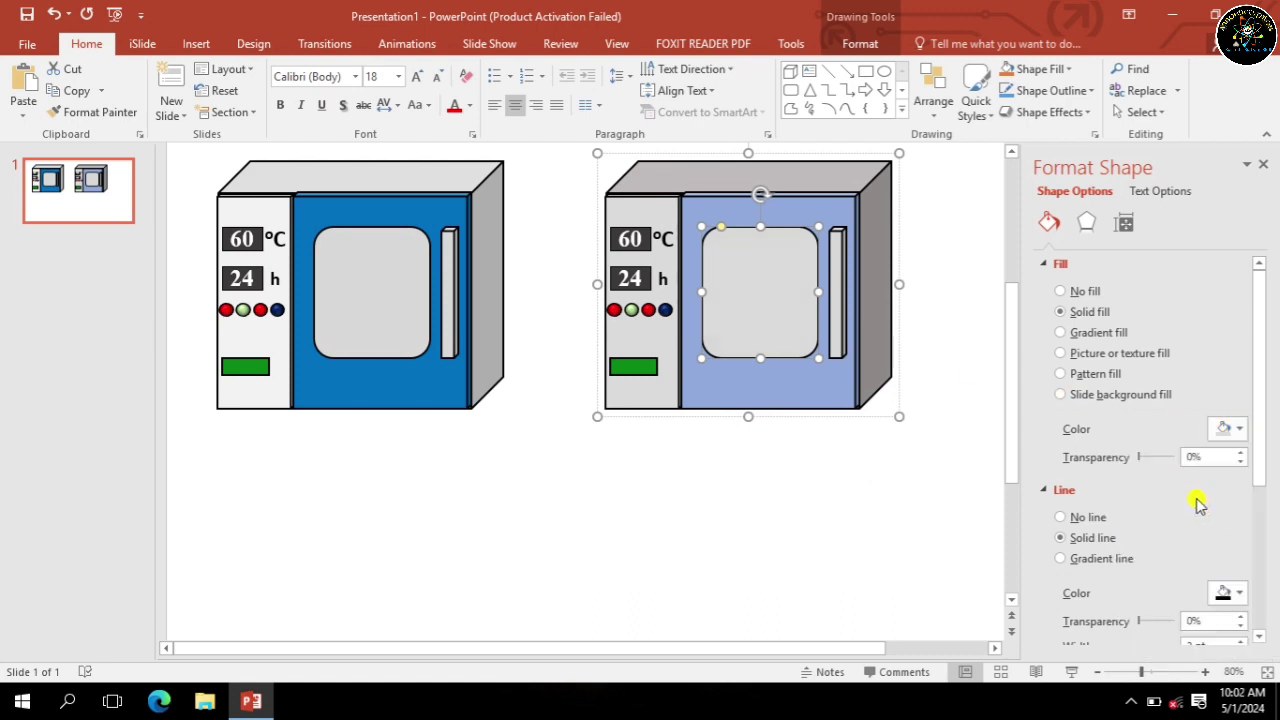
{"action": "left_click", "coordinate": [838, 328]}
{"action": "left_click", "coordinate": [1248, 430]}
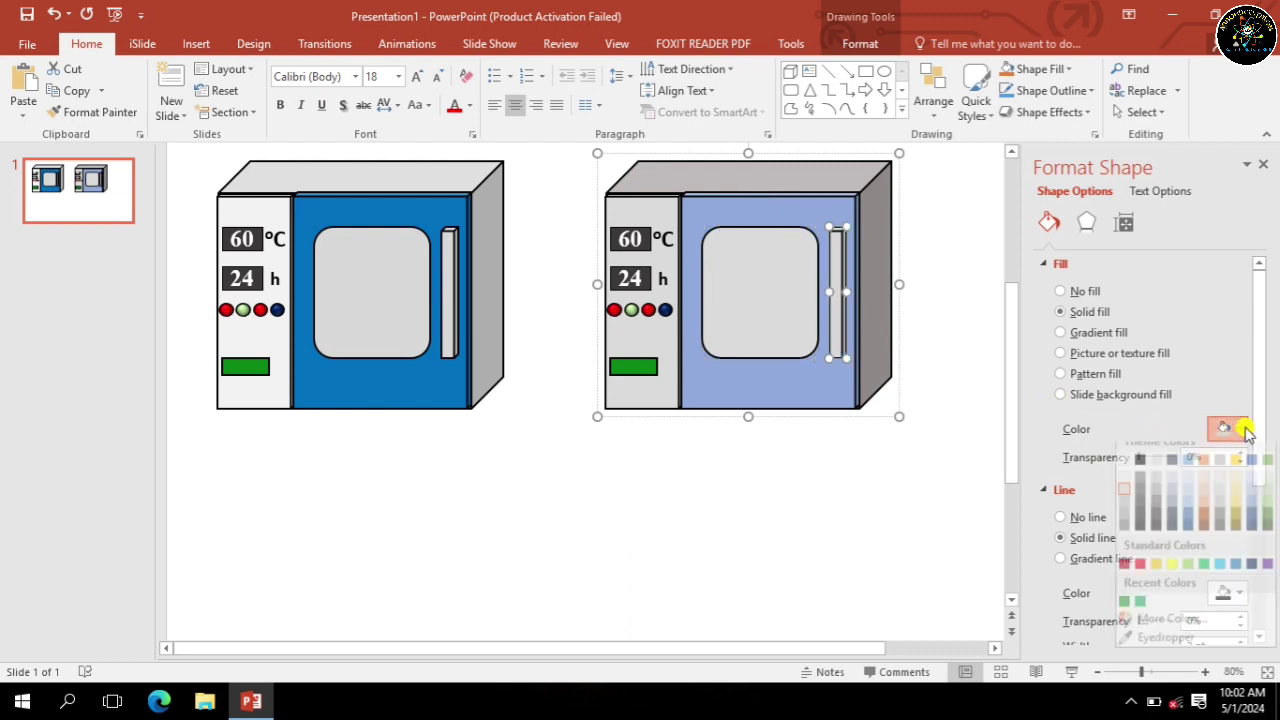
{"action": "left_click", "coordinate": [1221, 510]}
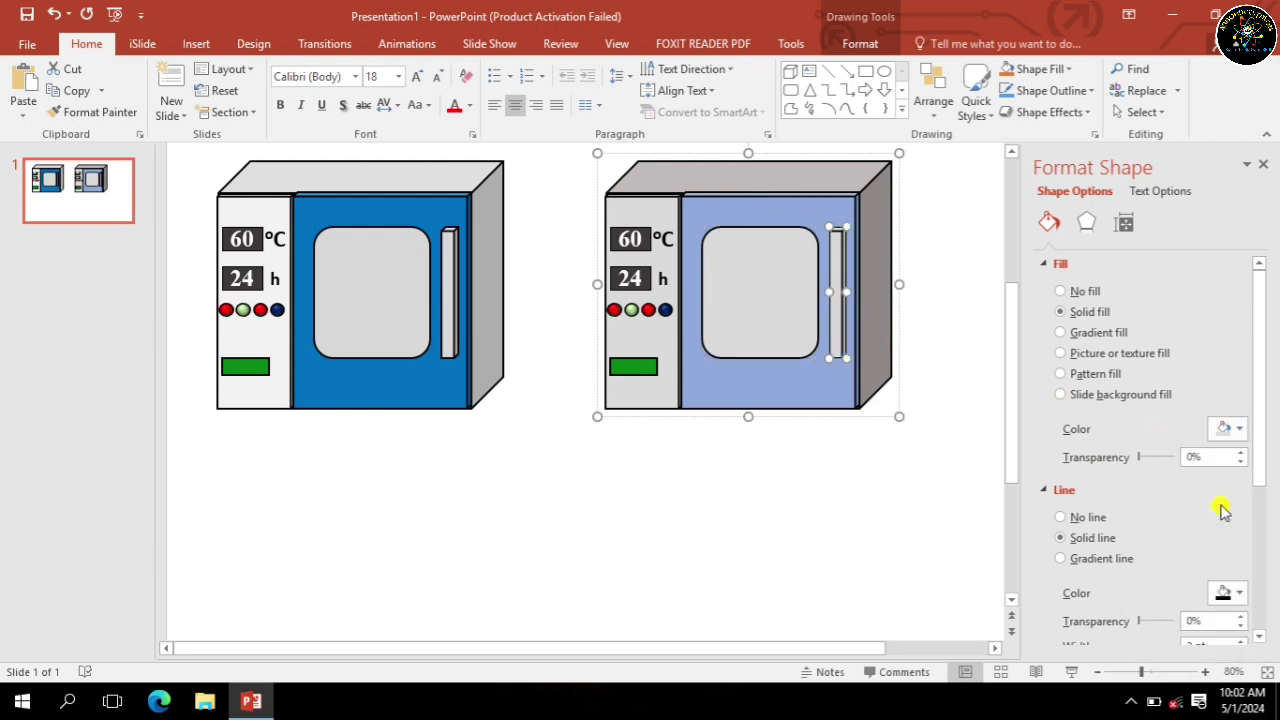
{"action": "left_click", "coordinate": [930, 490]}
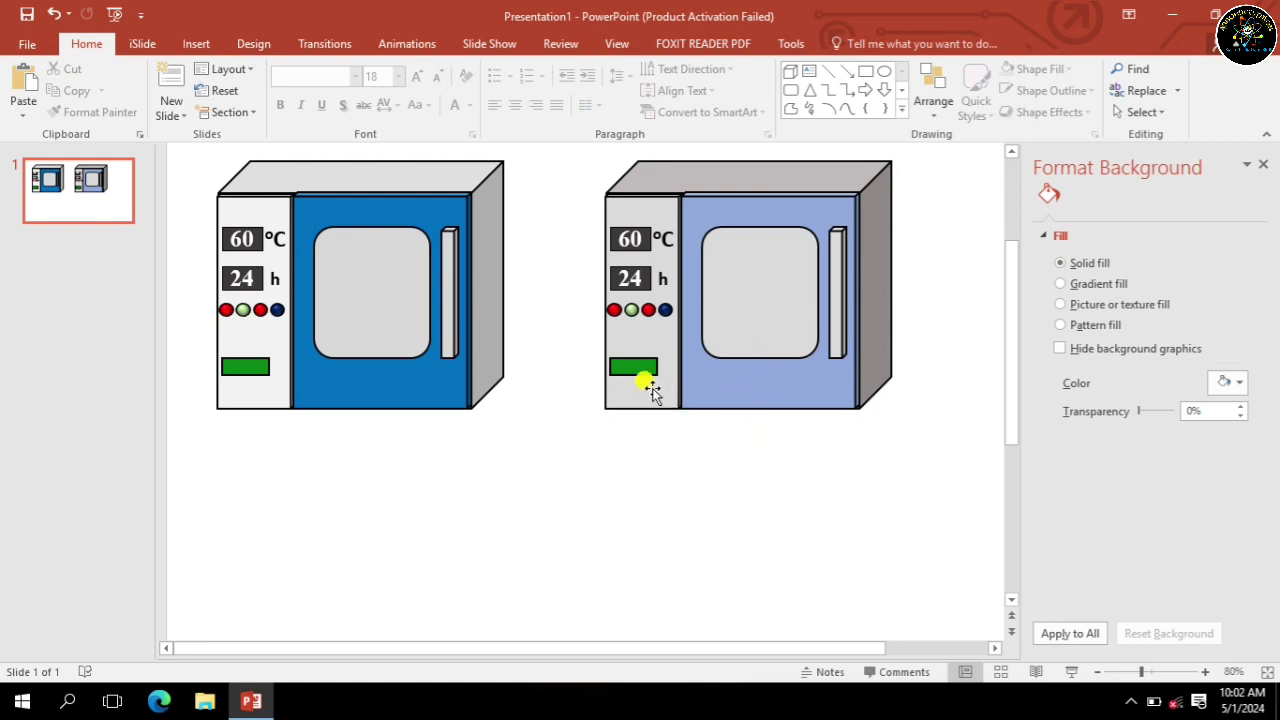
Make the green status rectangle on the right oven dark green.
{"action": "left_click", "coordinate": [641, 372]}
{"action": "left_click", "coordinate": [636, 370]}
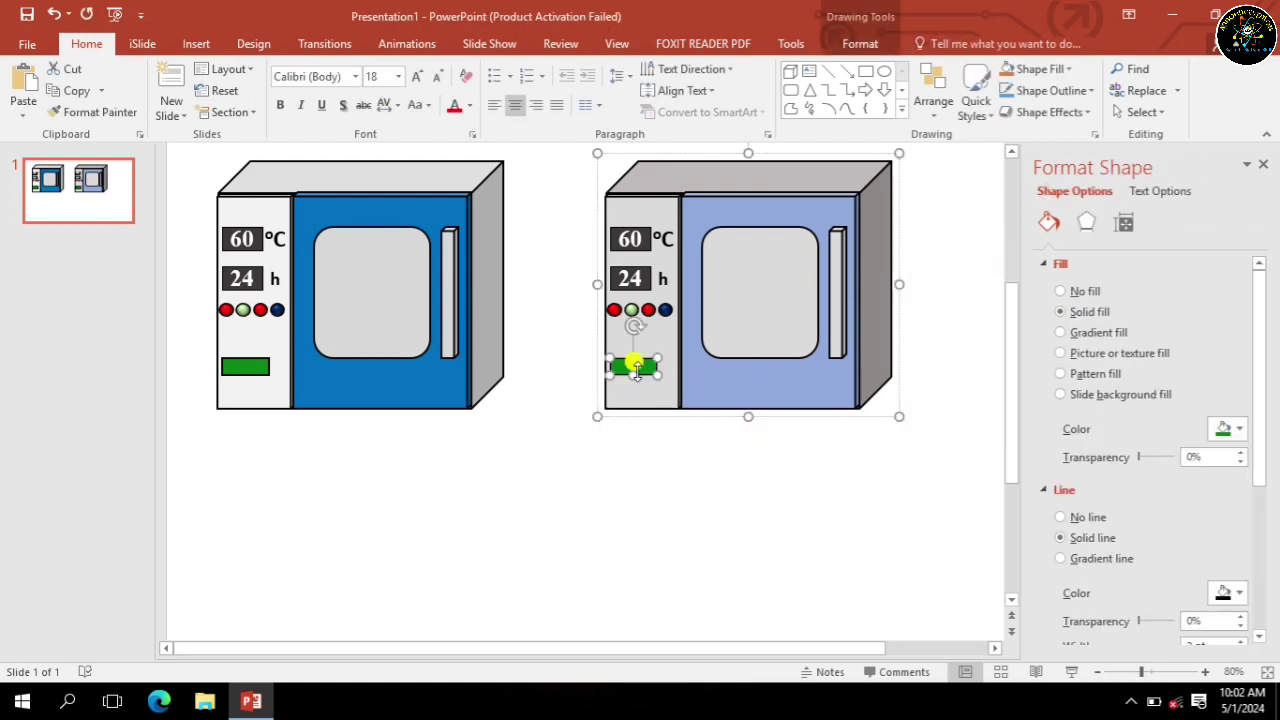
{"action": "left_click", "coordinate": [1240, 431]}
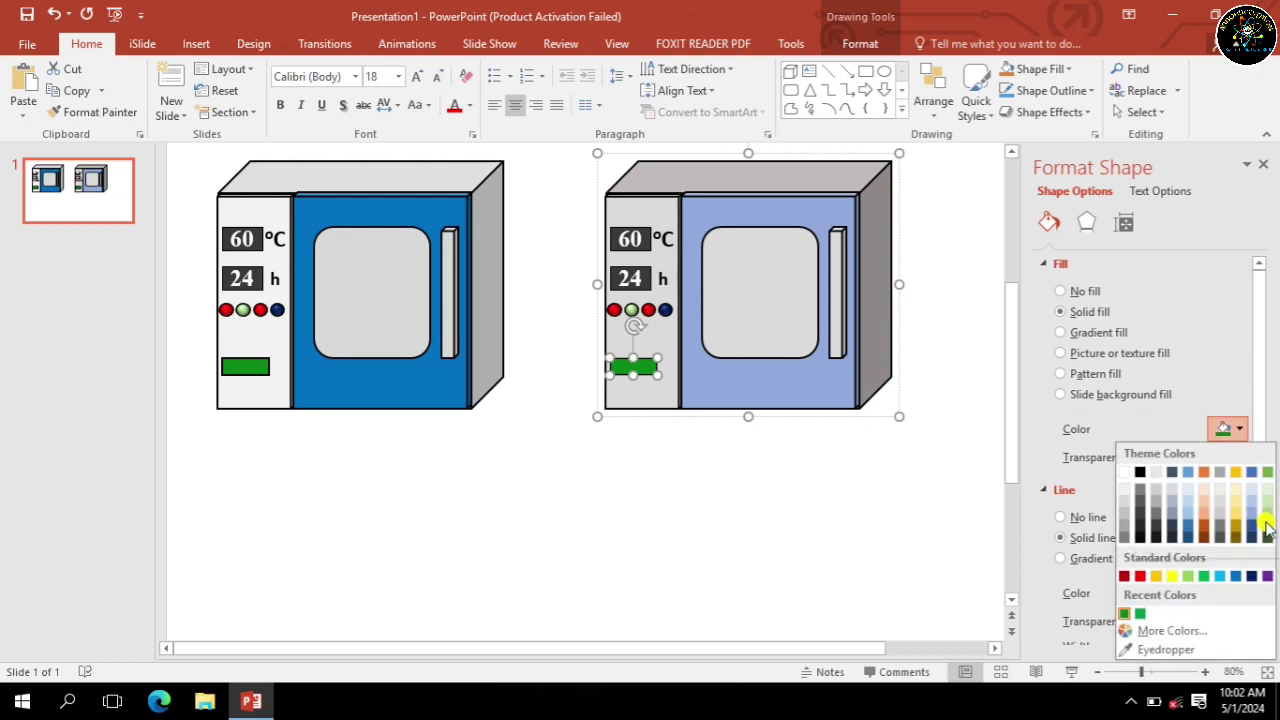
{"action": "left_click", "coordinate": [1267, 537]}
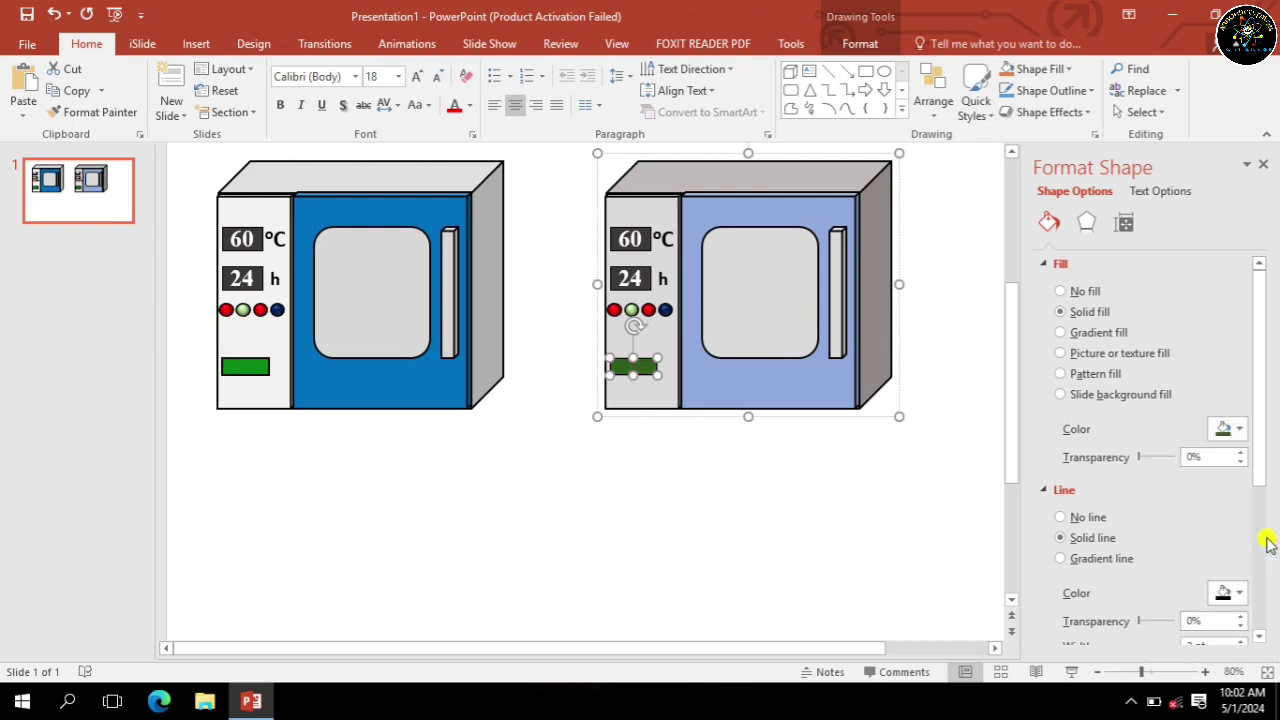
{"action": "left_click", "coordinate": [933, 505]}
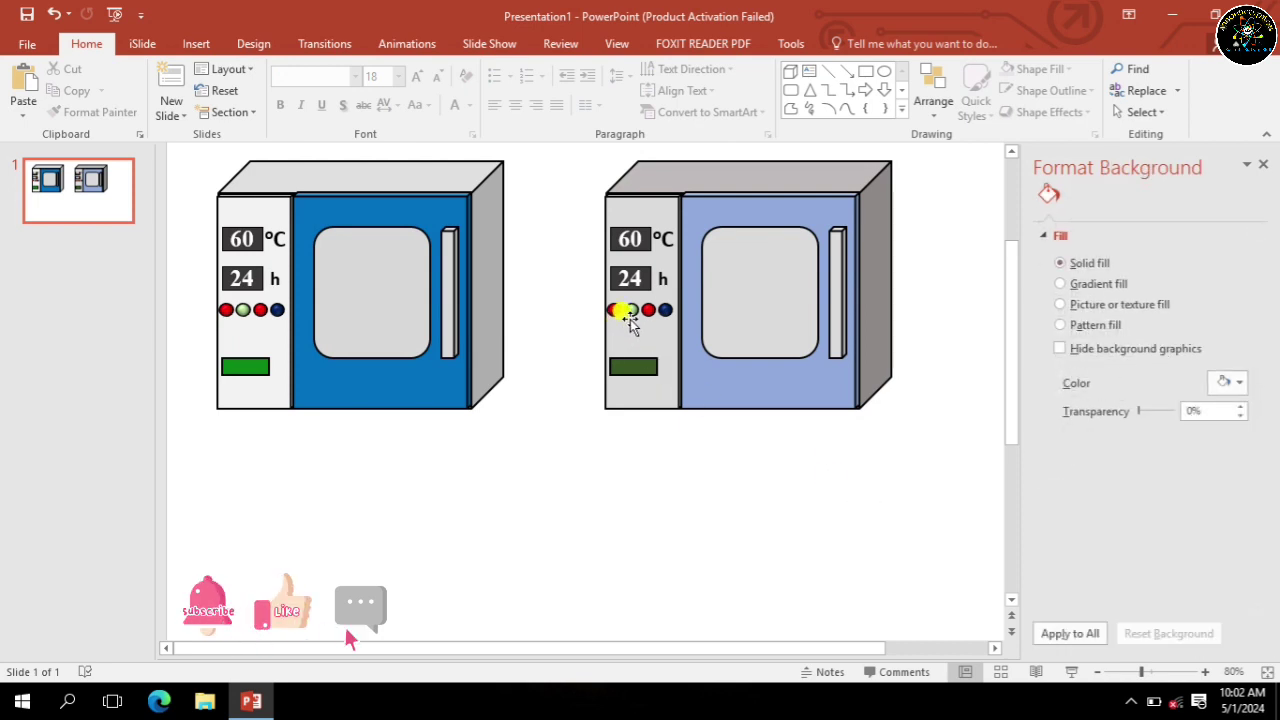
Fill the right oven's second indicator light with the recent green.
{"action": "left_click", "coordinate": [628, 312]}
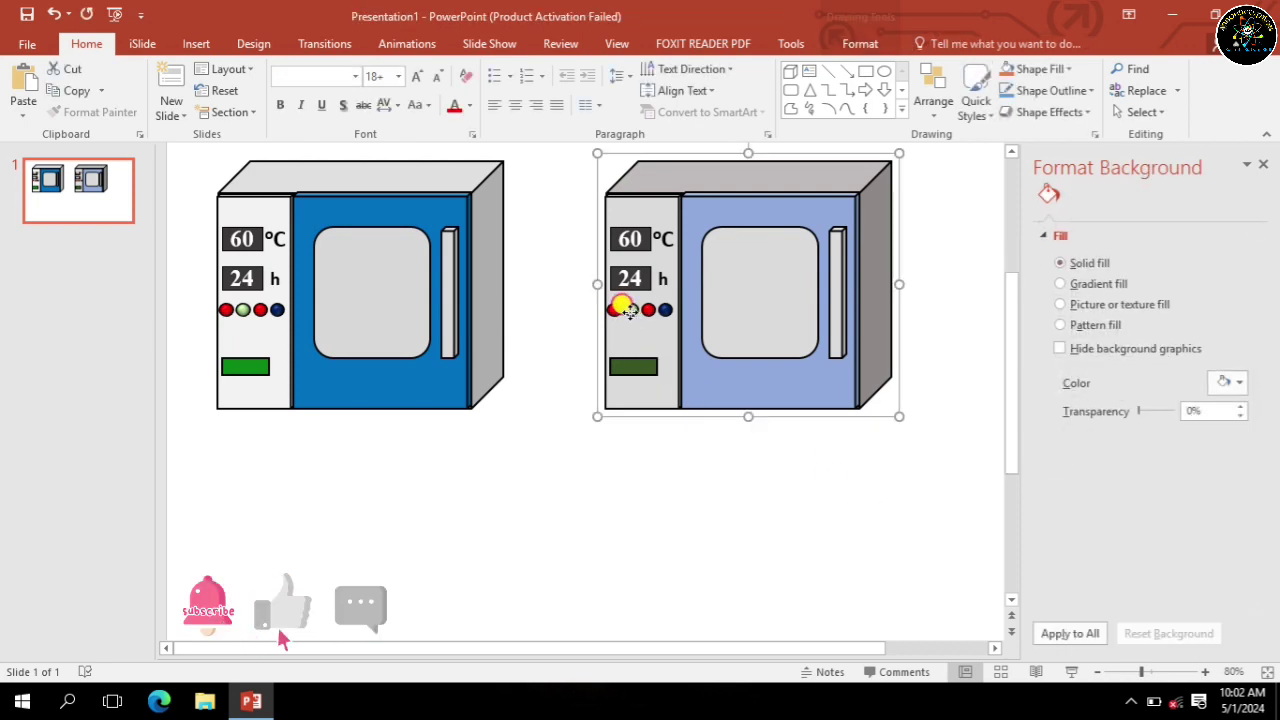
{"action": "left_click", "coordinate": [630, 310]}
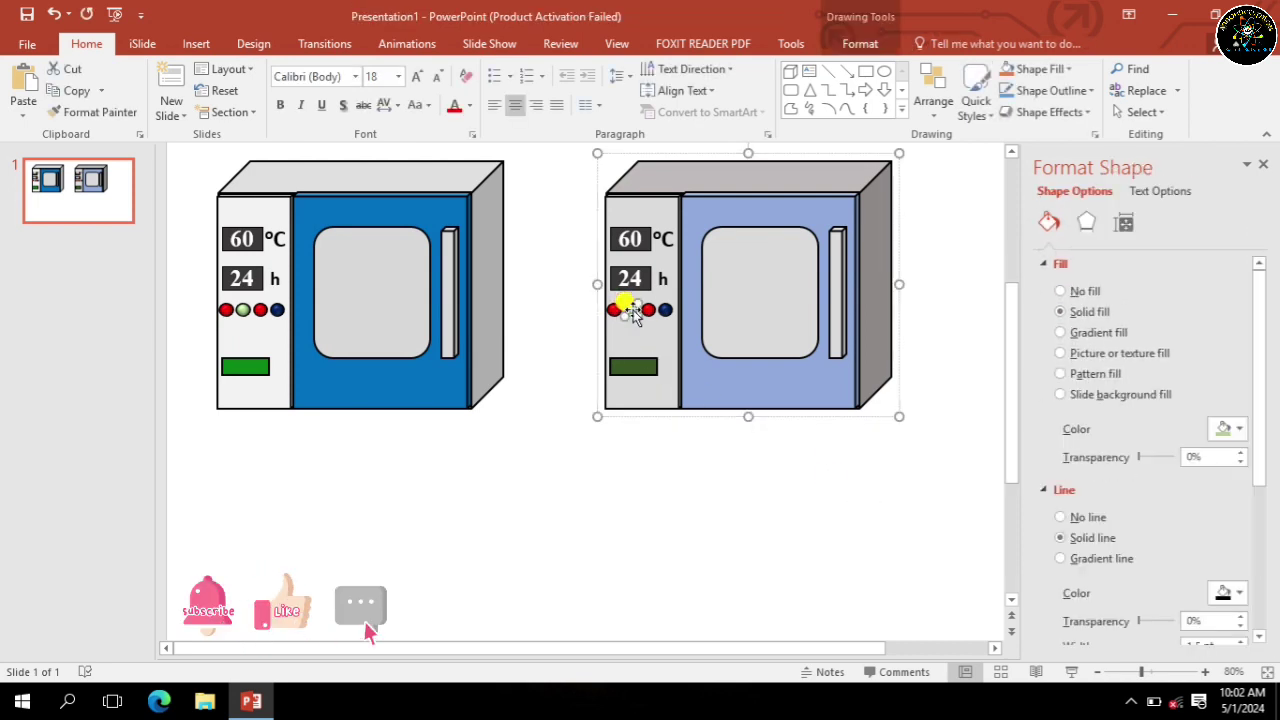
{"action": "left_click", "coordinate": [1230, 428]}
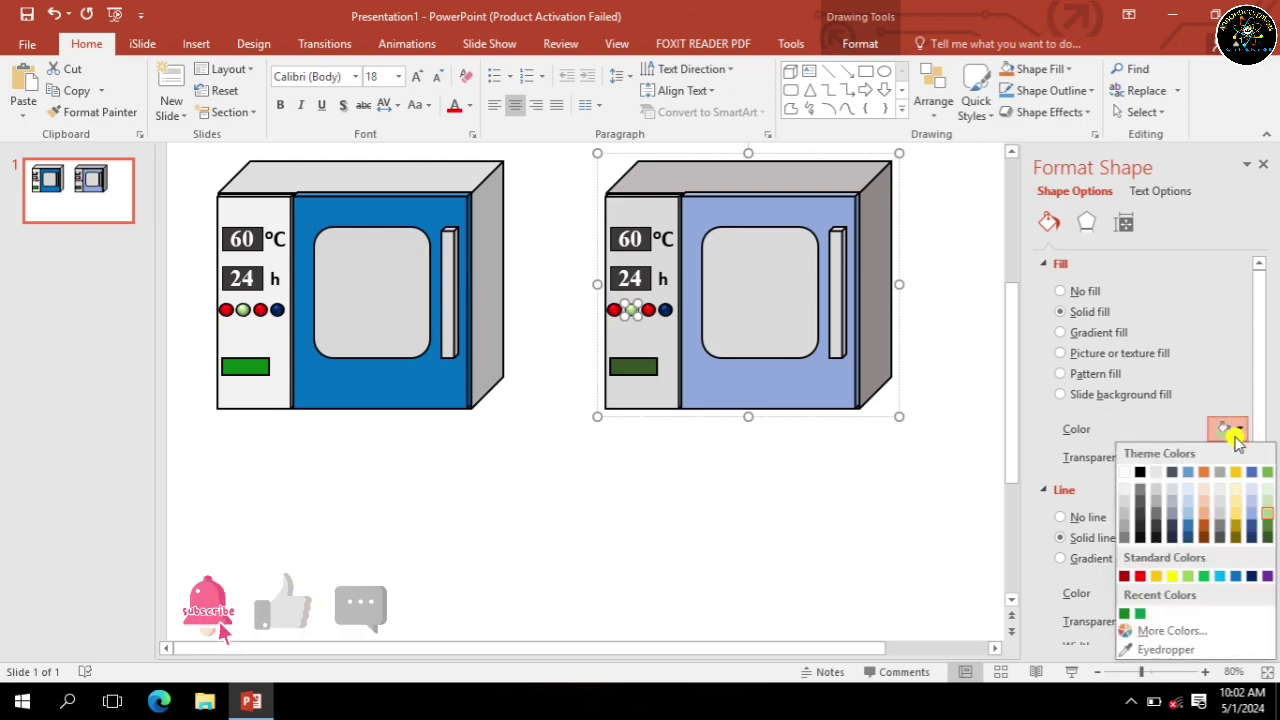
{"action": "left_click", "coordinate": [1143, 614]}
{"action": "left_click", "coordinate": [914, 563]}
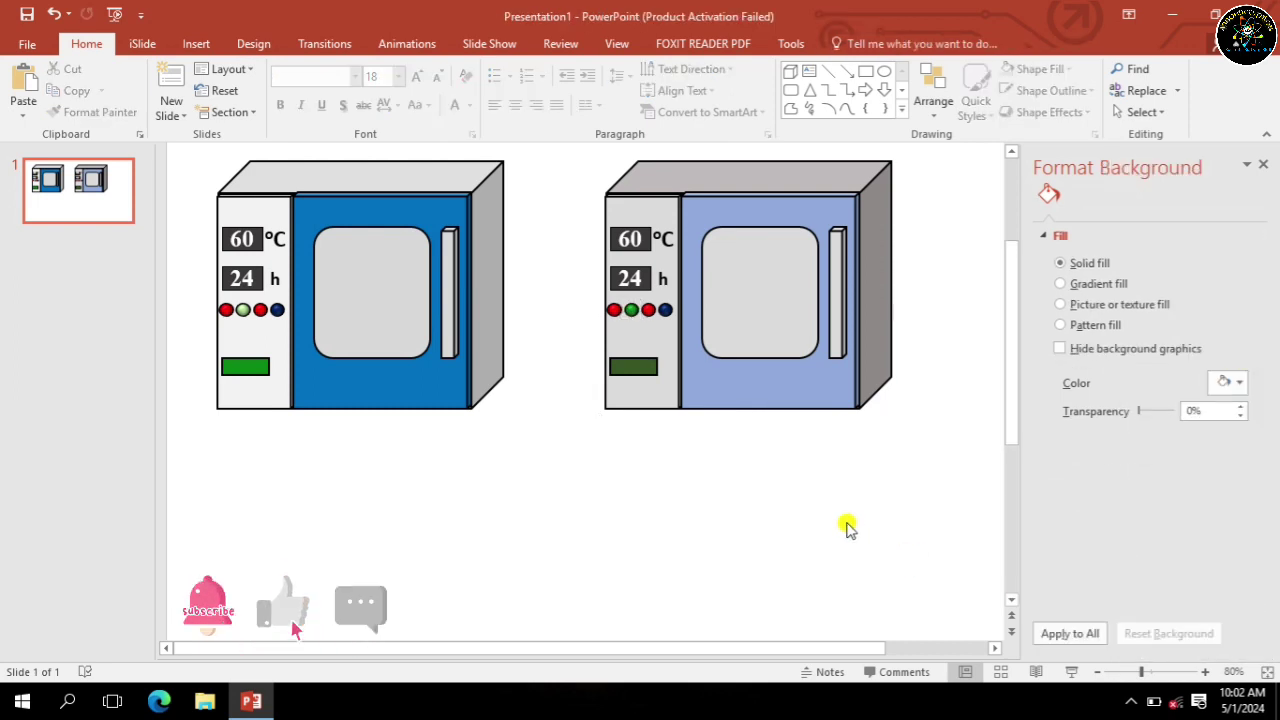
Paste the oven as a picture, shrink it, and place it bottom right aligned with the top ovens.
{"action": "left_click", "coordinate": [800, 390]}
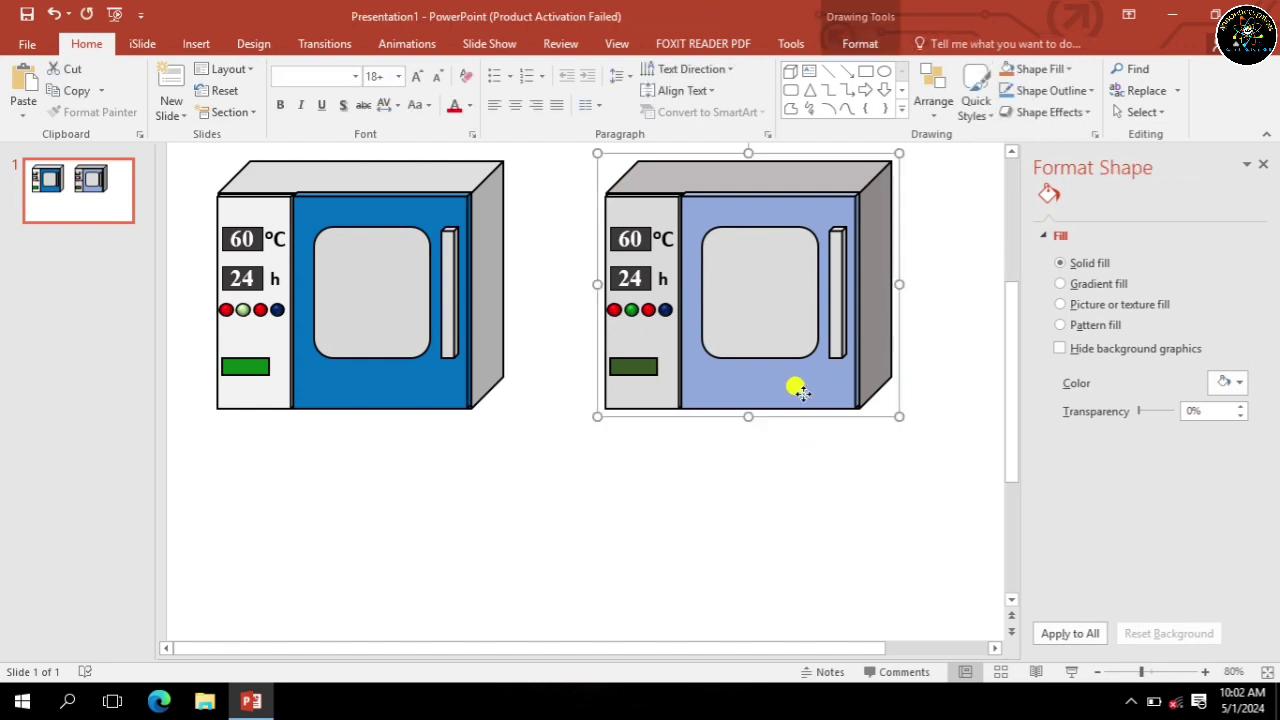
{"action": "right_click", "coordinate": [802, 393]}
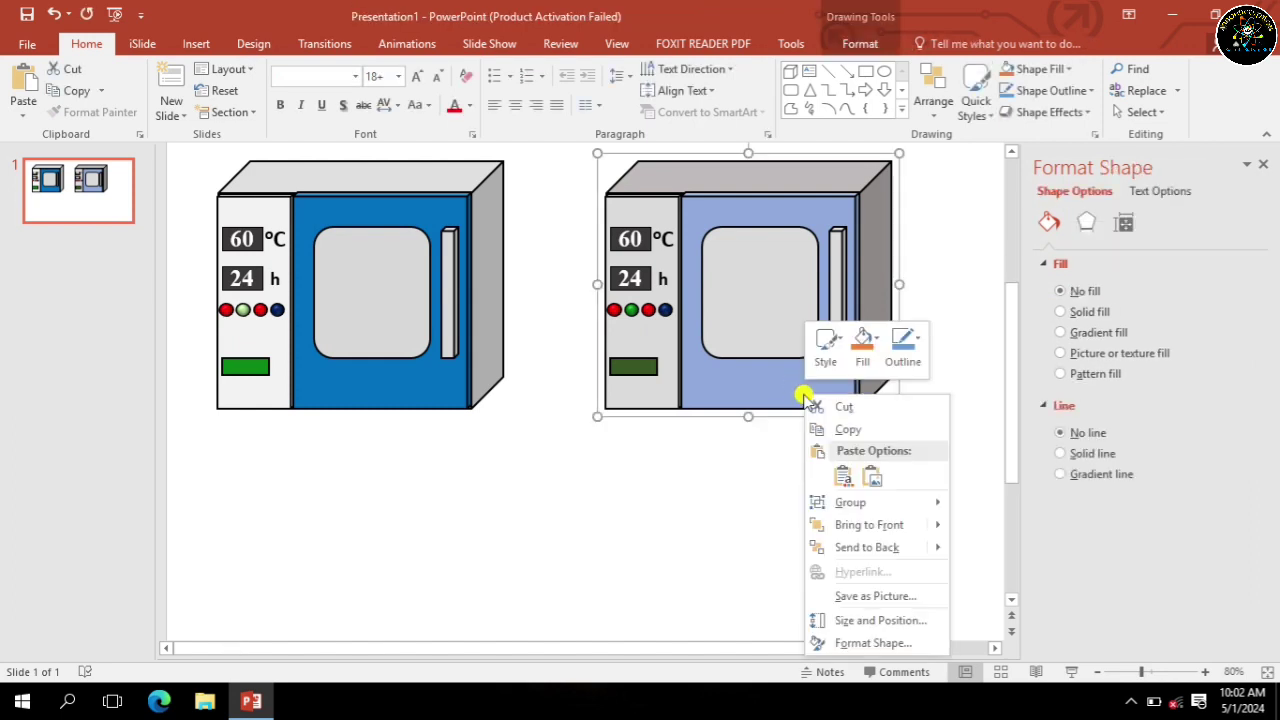
{"action": "left_click", "coordinate": [872, 477]}
{"action": "left_click_drag", "start_coordinate": [766, 471], "coordinate": [745, 548]}
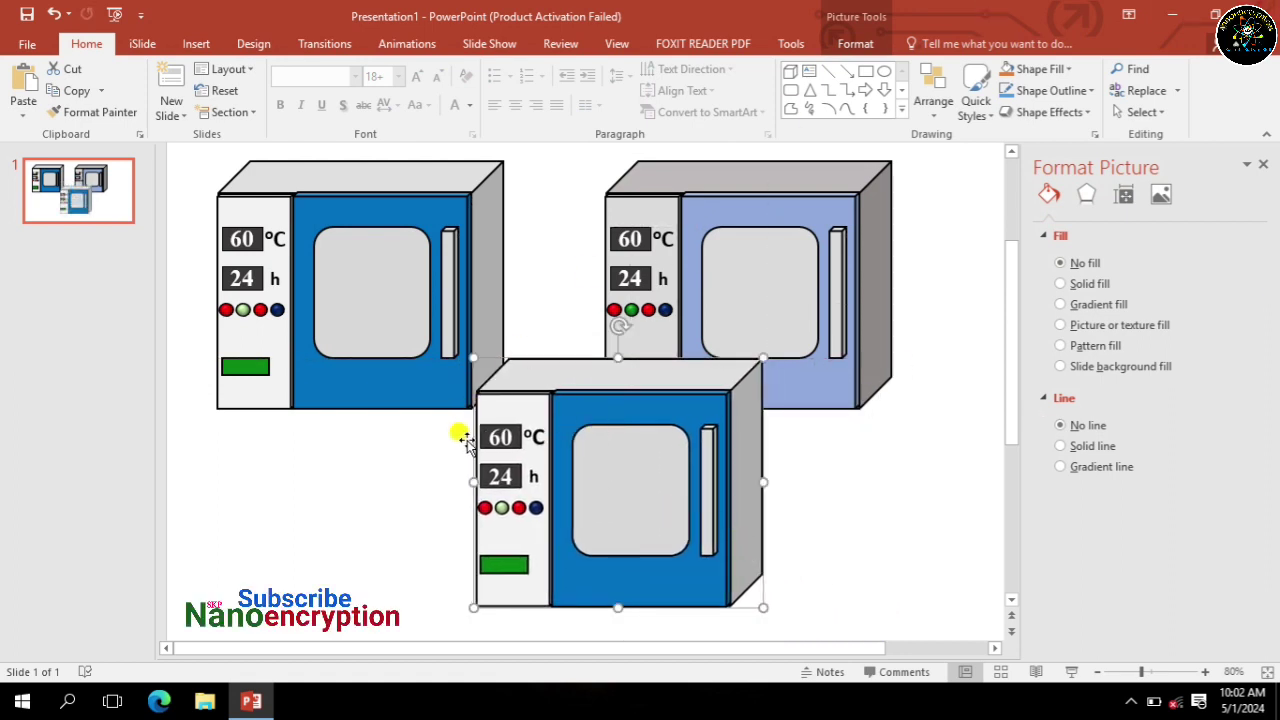
{"action": "left_click_drag", "start_coordinate": [465, 356], "coordinate": [529, 420]}
{"action": "left_click_drag", "start_coordinate": [666, 471], "coordinate": [858, 492]}
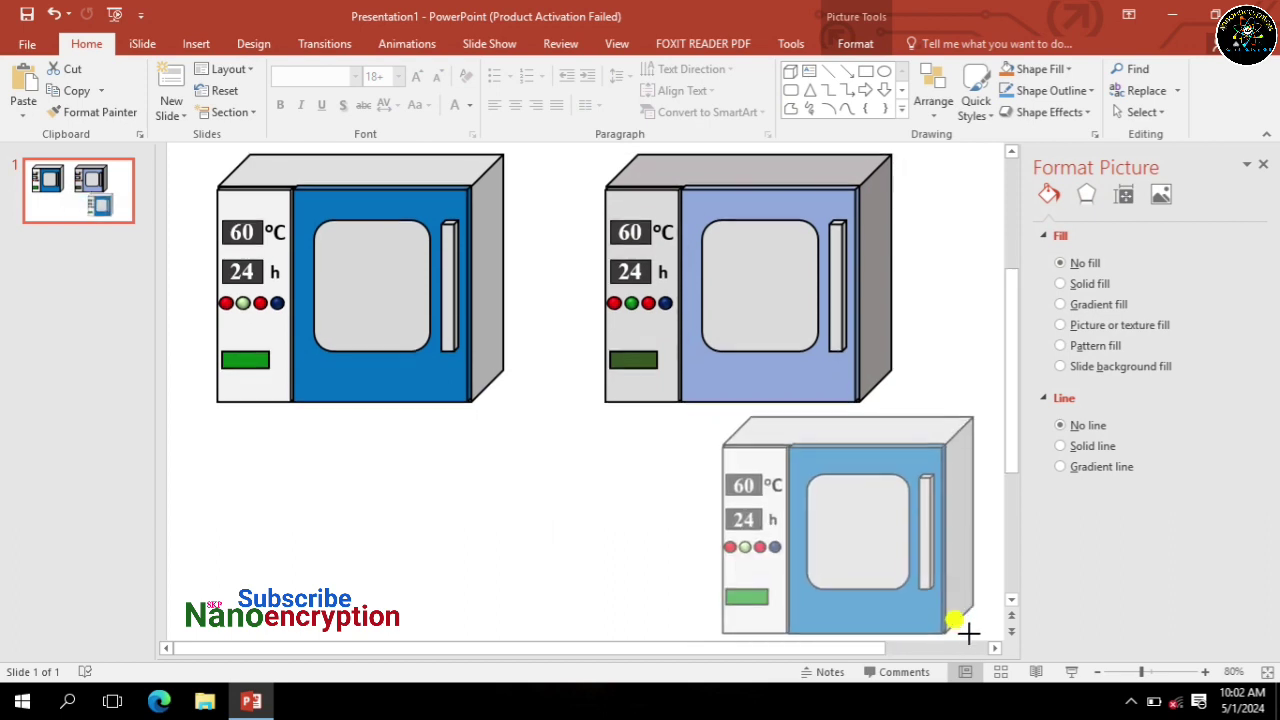
{"action": "left_click_drag", "start_coordinate": [950, 622], "coordinate": [968, 638]}
{"action": "mouse_move", "coordinate": [914, 590]}
{"action": "left_mouse_down"}
{"action": "mouse_move", "coordinate": [918, 570]}
{"action": "mouse_move", "coordinate": [931, 582]}
{"action": "left_mouse_up"}
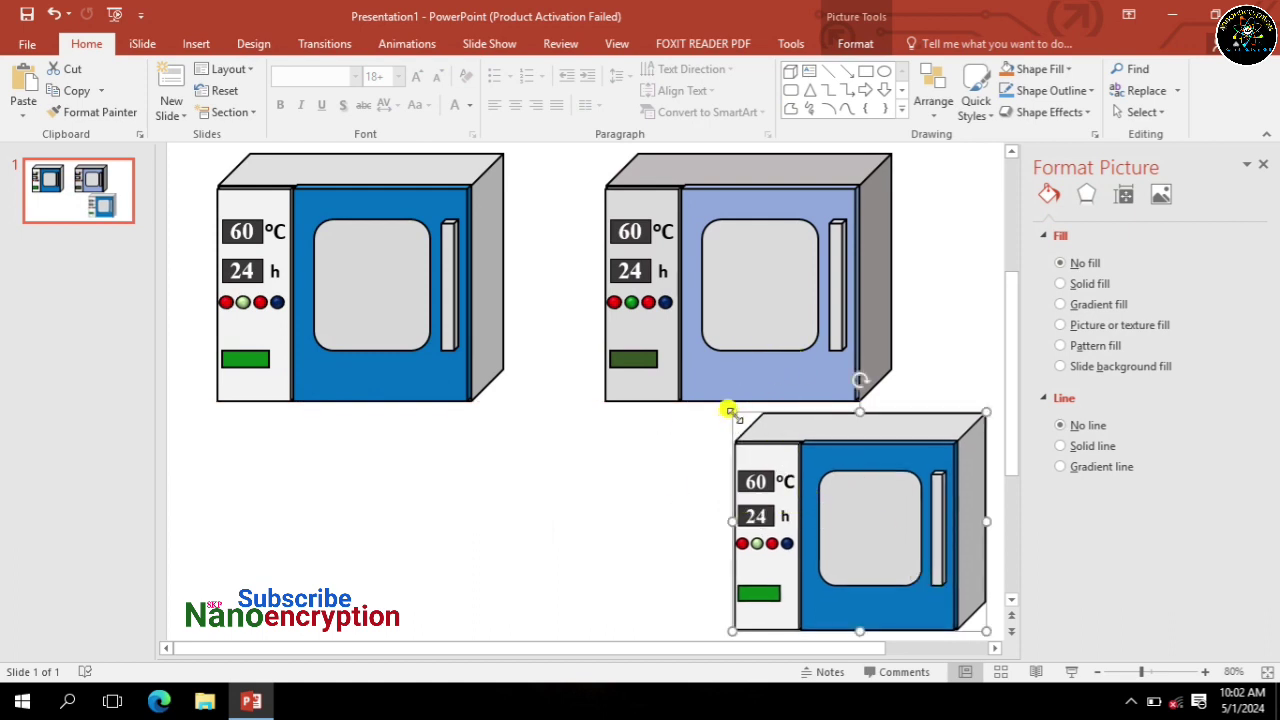
{"action": "left_click_drag", "start_coordinate": [729, 410], "coordinate": [716, 405]}
{"action": "left_click", "coordinate": [666, 449]}
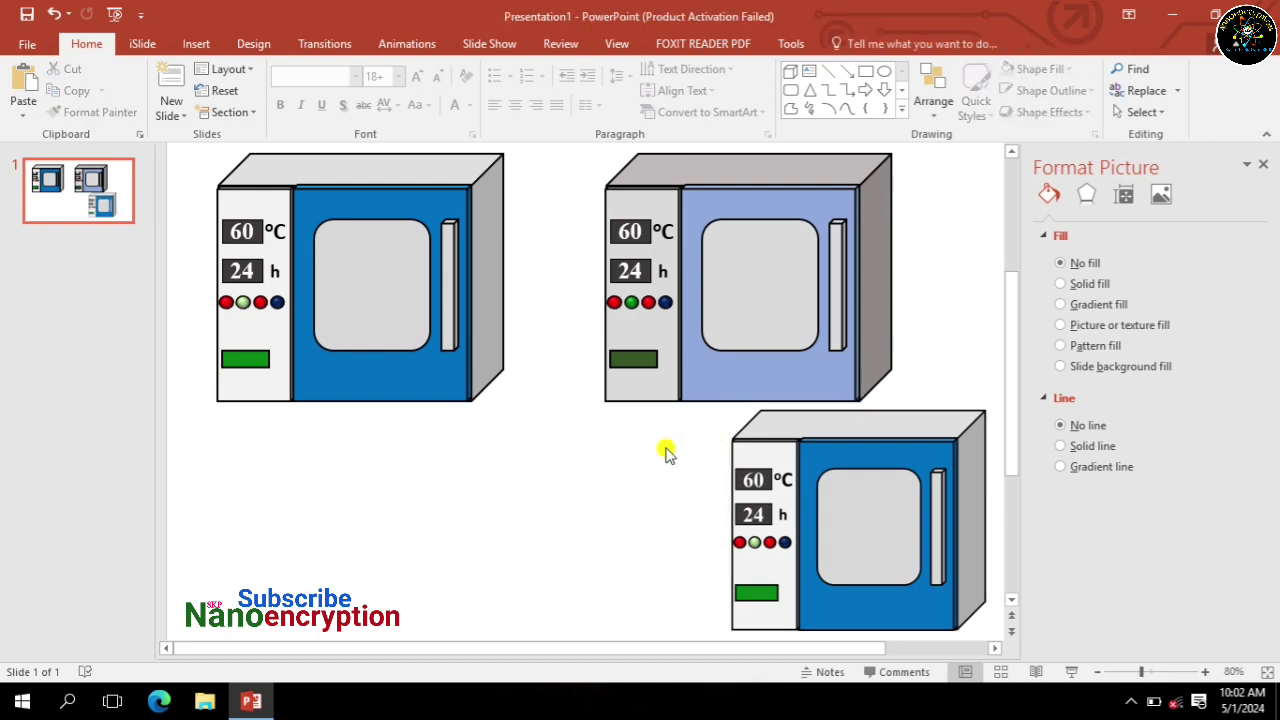
Apply the 4700 K colour tone to the bottom-right oven picture.
{"action": "left_click", "coordinate": [852, 505]}
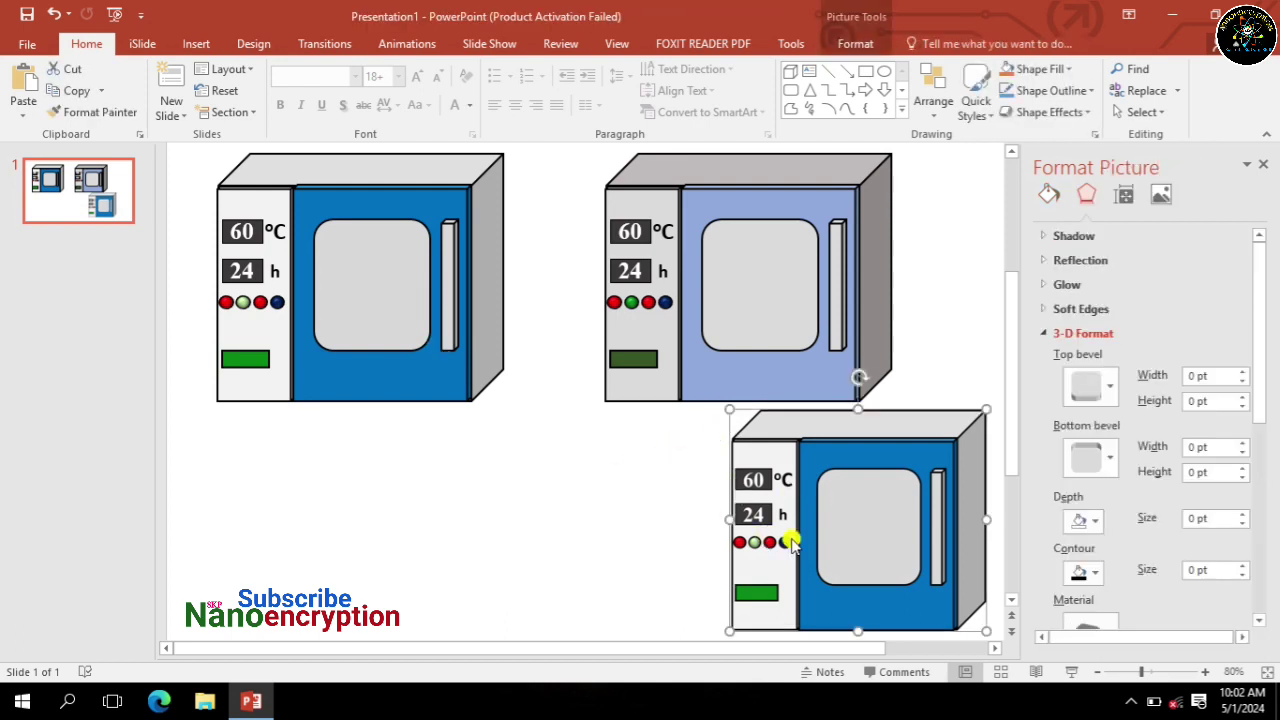
{"action": "double_click", "coordinate": [833, 533]}
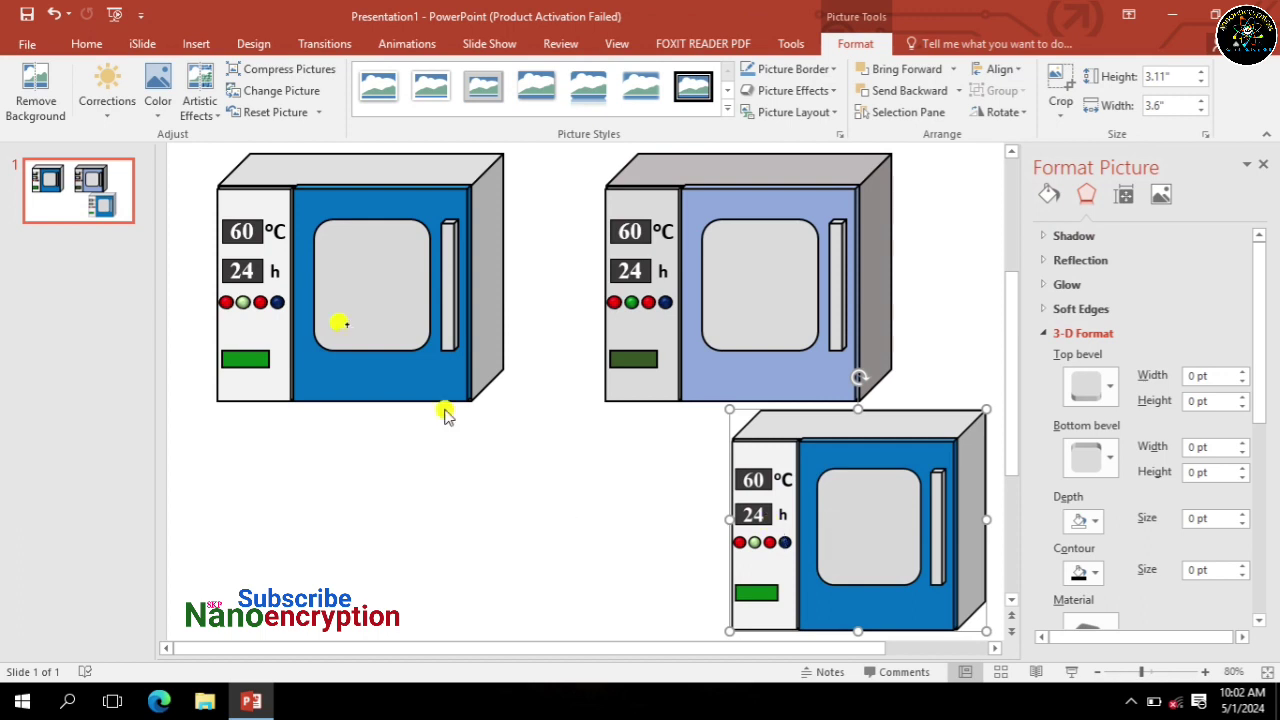
{"action": "left_click", "coordinate": [155, 105]}
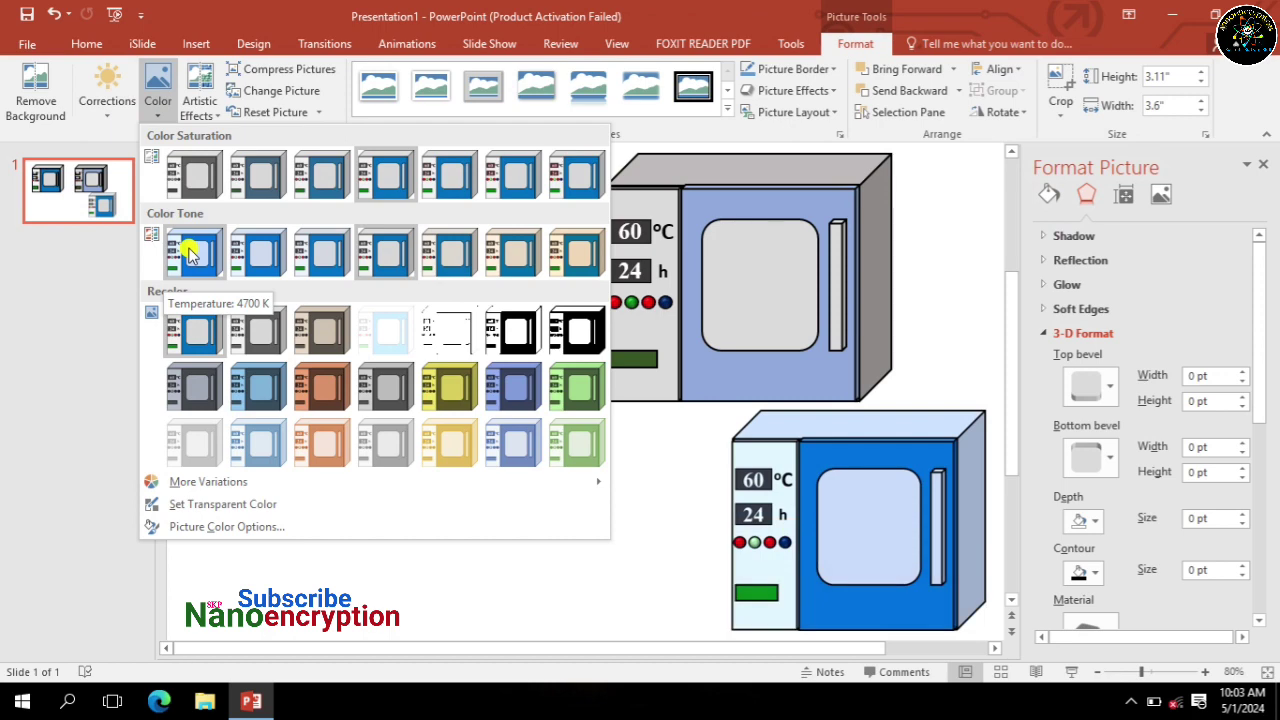
{"action": "left_click", "coordinate": [190, 255]}
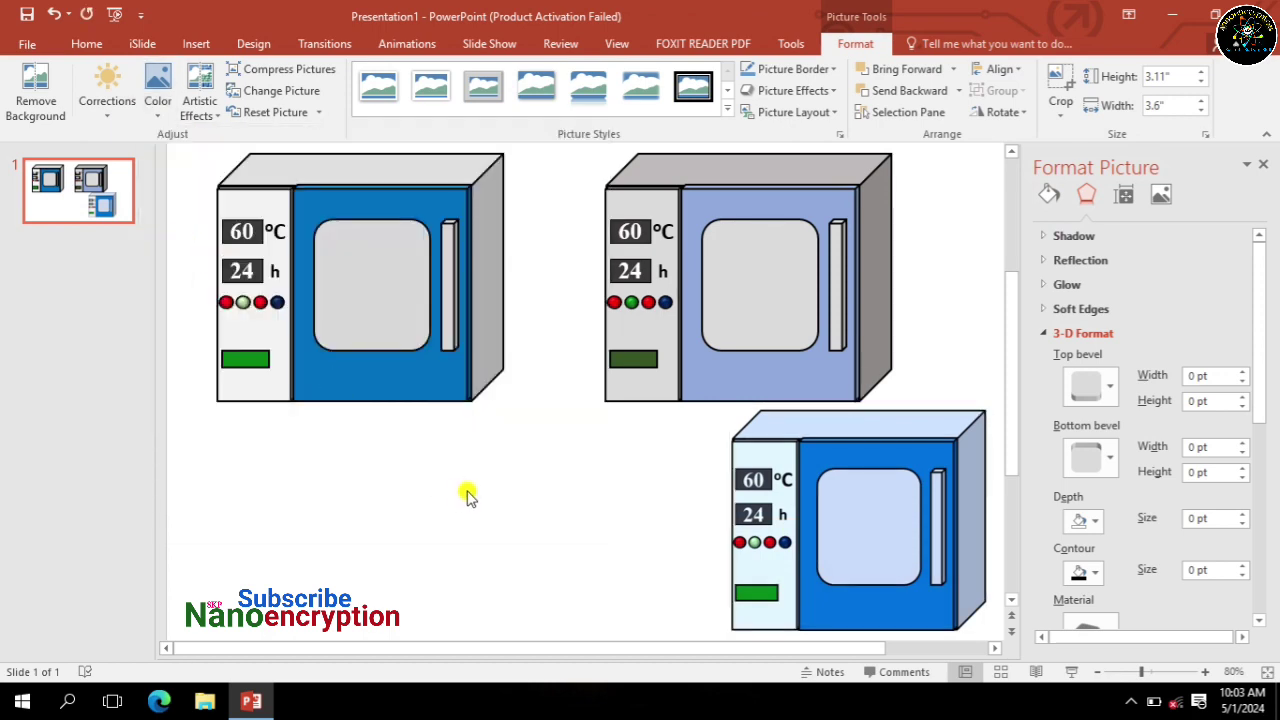
{"action": "left_click", "coordinate": [622, 362]}
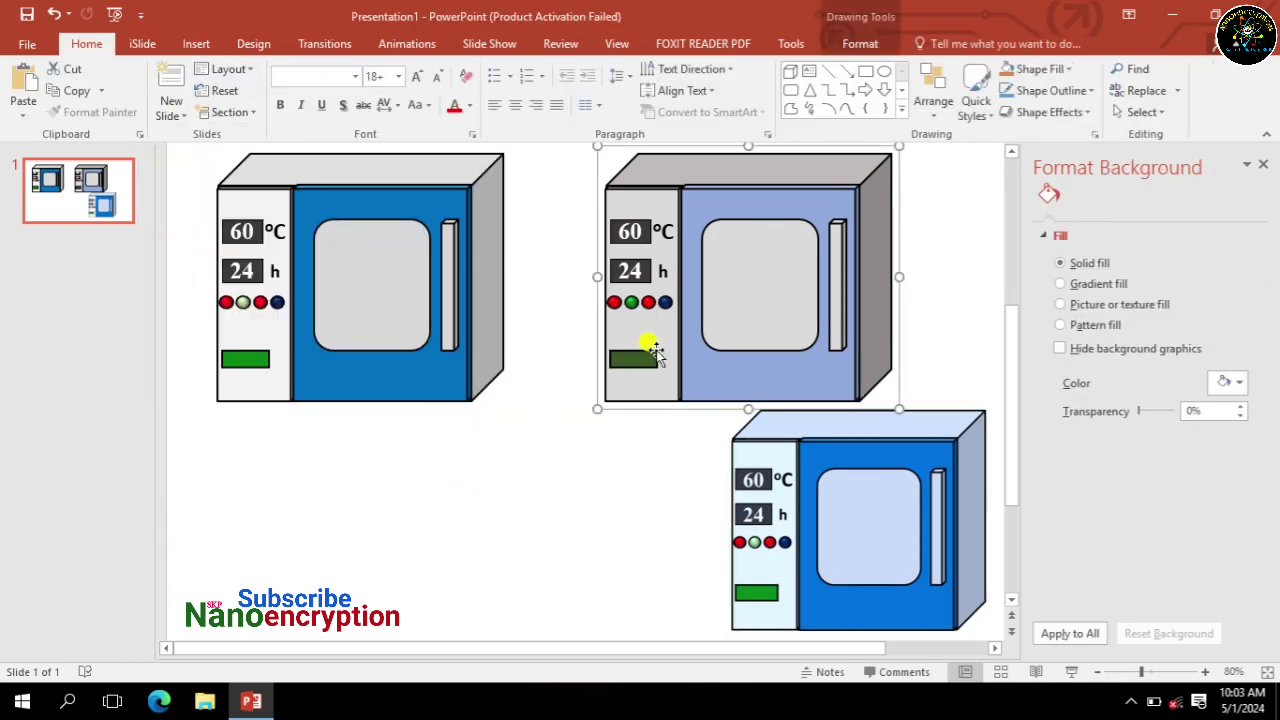
Paste another oven as a picture, then move and shrink it into the bottom-left of the row.
{"action": "right_click", "coordinate": [652, 350]}
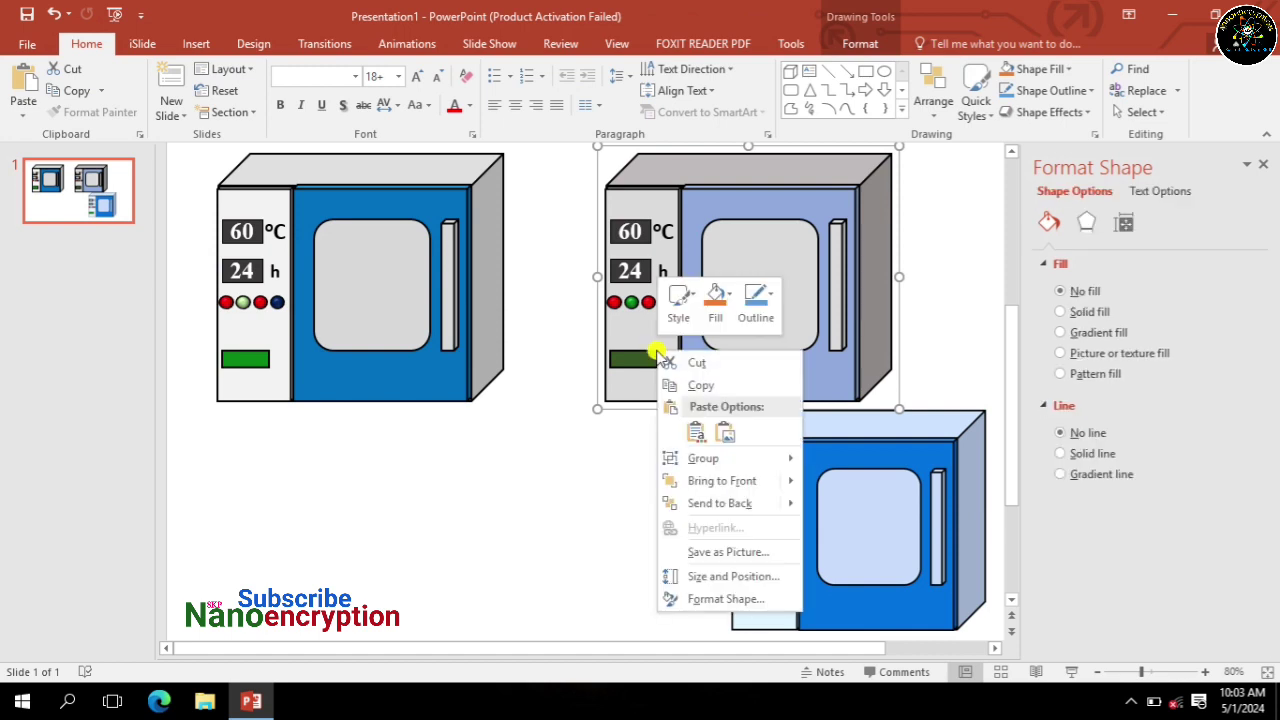
{"action": "left_click", "coordinate": [688, 428]}
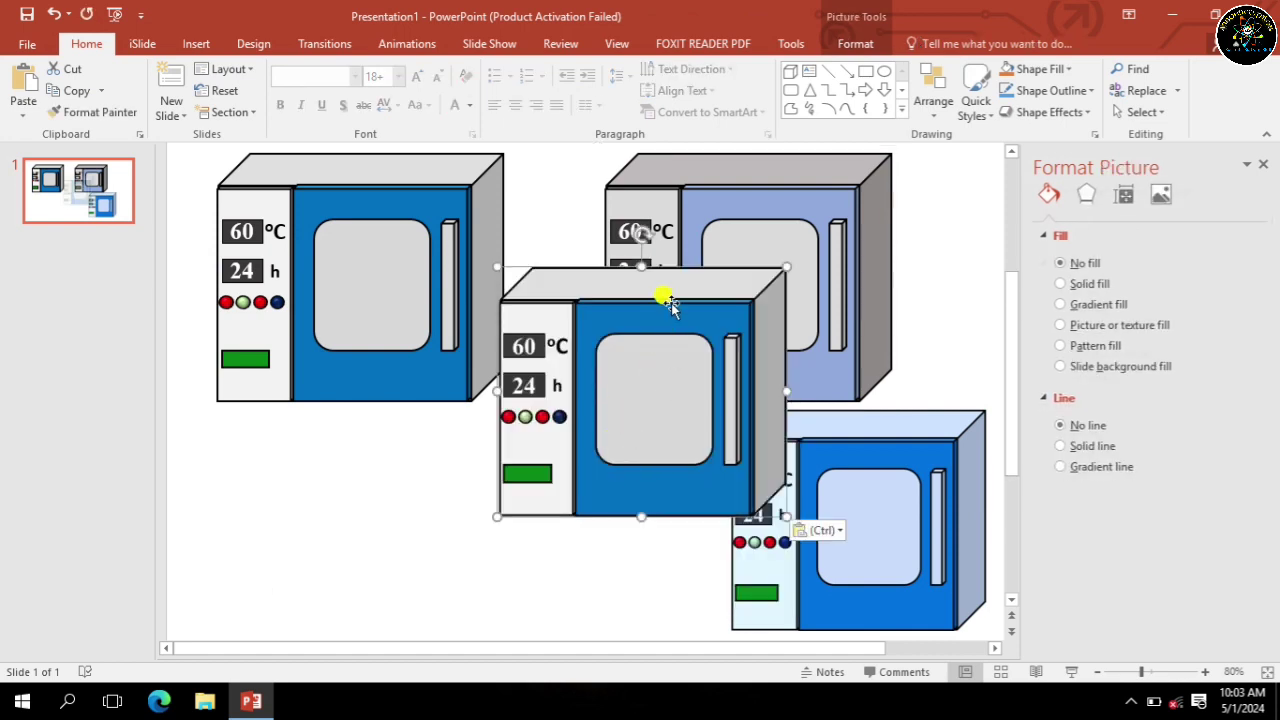
{"action": "mouse_move", "coordinate": [660, 294]}
{"action": "left_mouse_down"}
{"action": "mouse_move", "coordinate": [470, 430]}
{"action": "mouse_move", "coordinate": [541, 443]}
{"action": "left_mouse_up"}
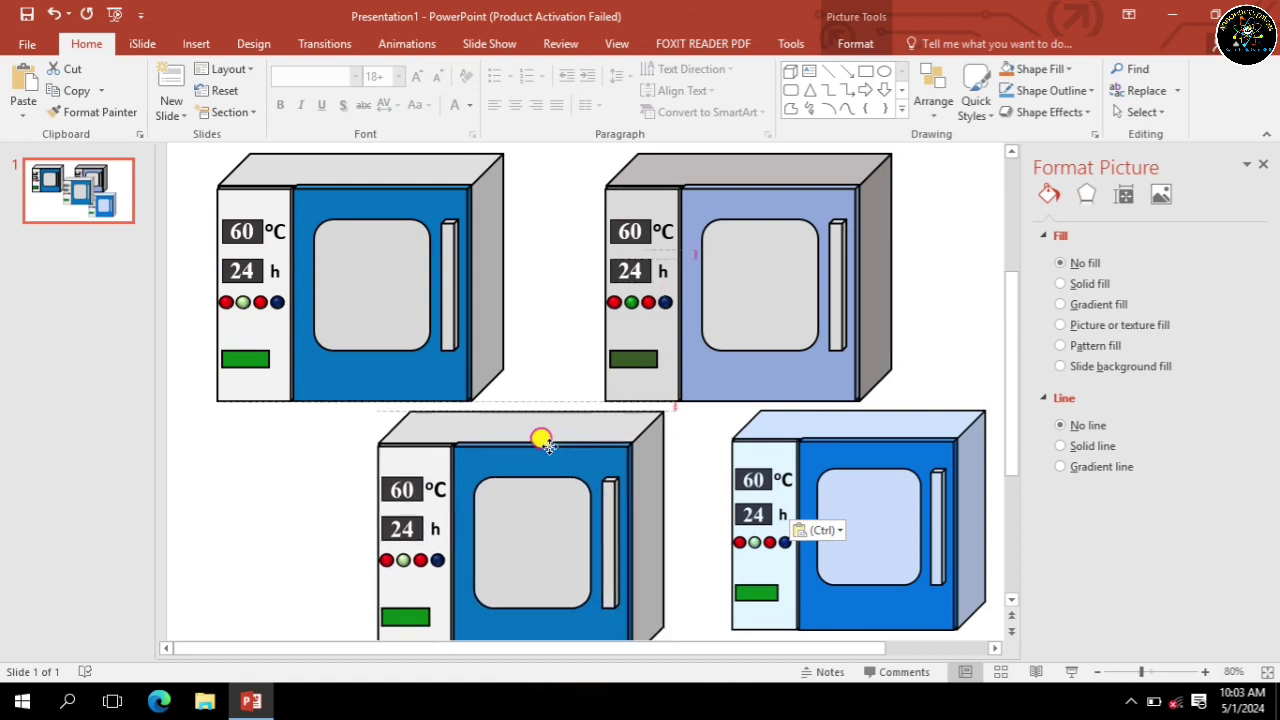
{"action": "left_click_drag", "start_coordinate": [375, 410], "coordinate": [520, 495]}
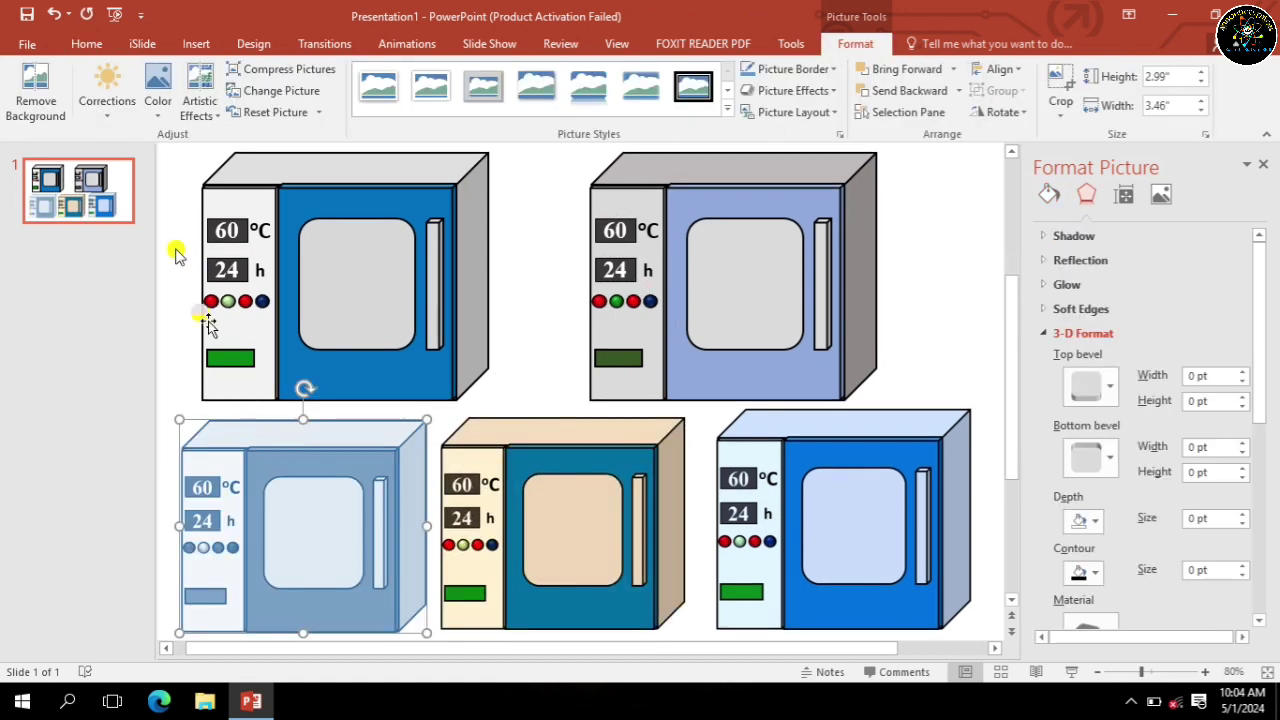
{"action": "left_click", "coordinate": [892, 293]}
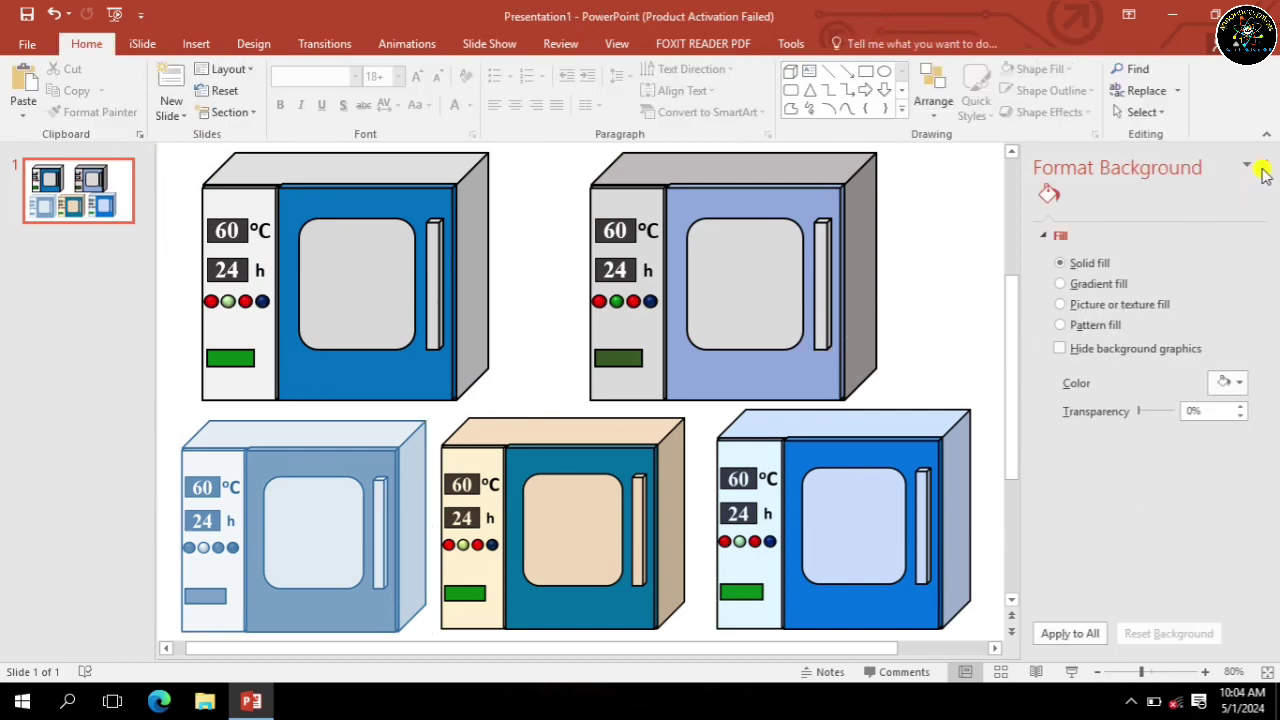
{"action": "right_click", "coordinate": [950, 253]}
Fill the slide background with a solid light peach-orange color behind all five ovens.
{"action": "left_click", "coordinate": [1025, 404]}
{"action": "left_click", "coordinate": [1238, 384]}
{"action": "left_click", "coordinate": [1204, 489]}
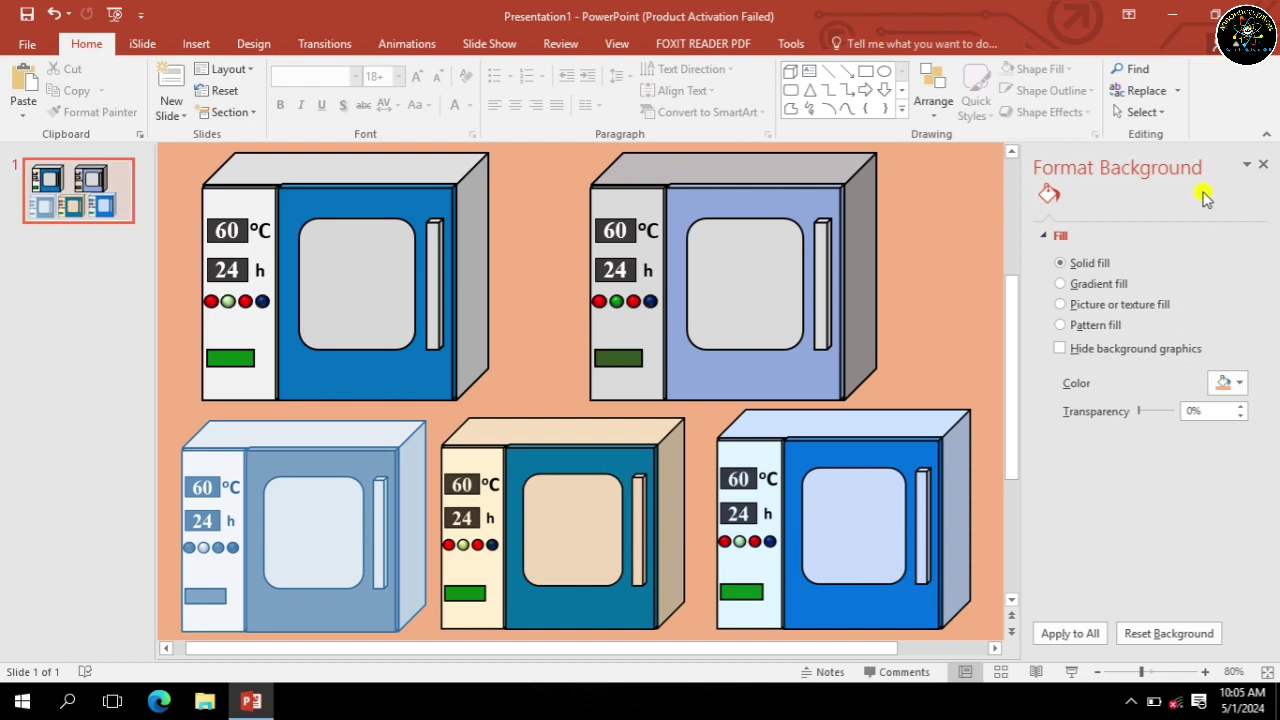
{"action": "left_click", "coordinate": [1260, 167]}
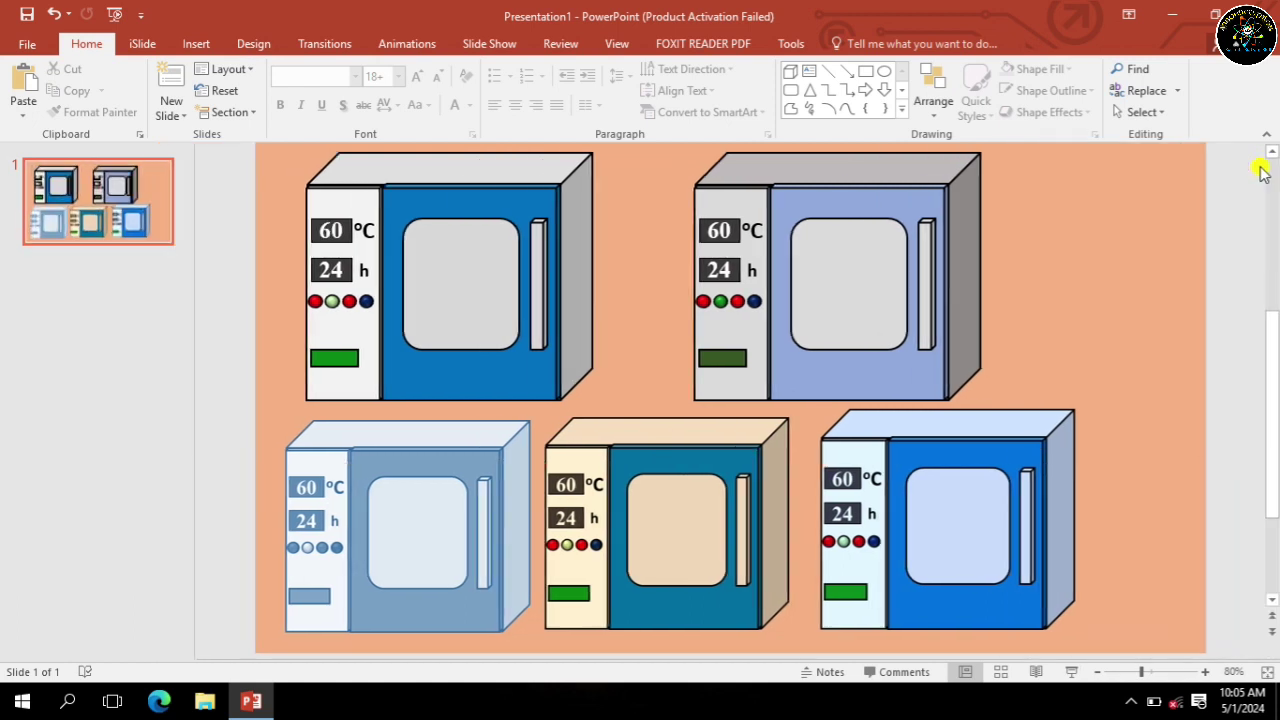